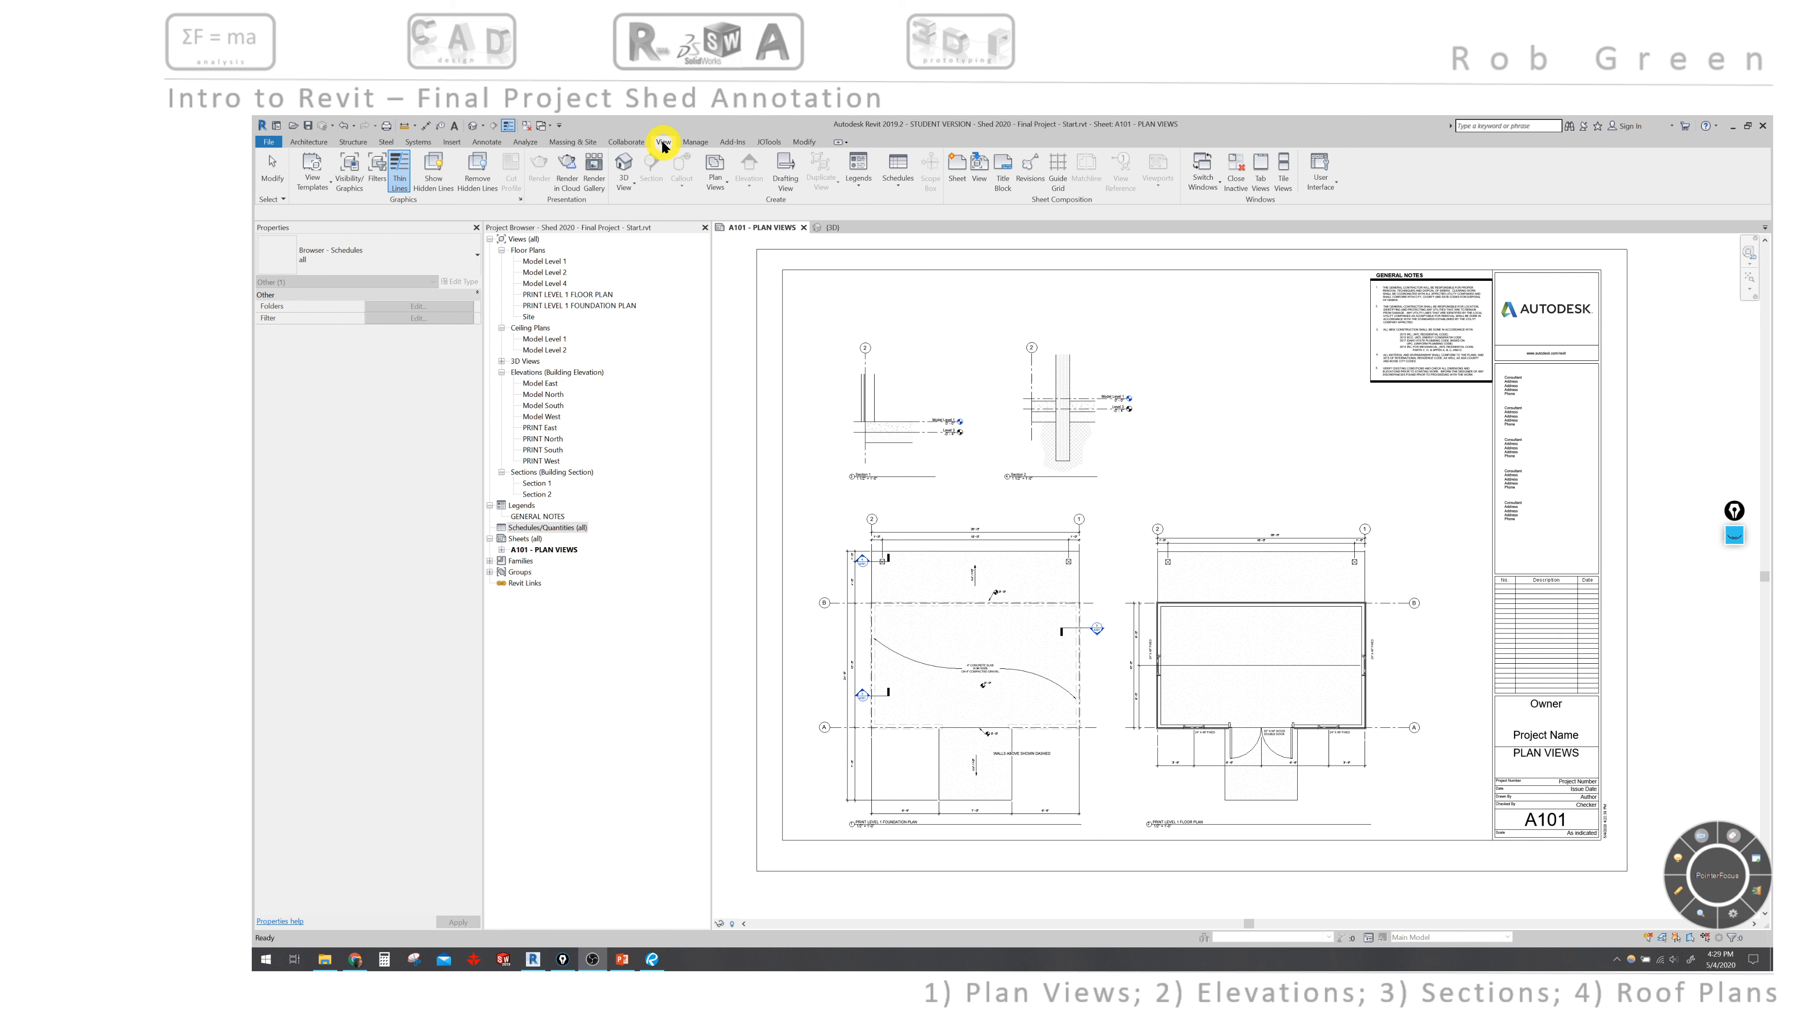
Create a sheet list with Sheet Number and Sheet Name as its scheduled fields, in that order
left_click(896, 189)
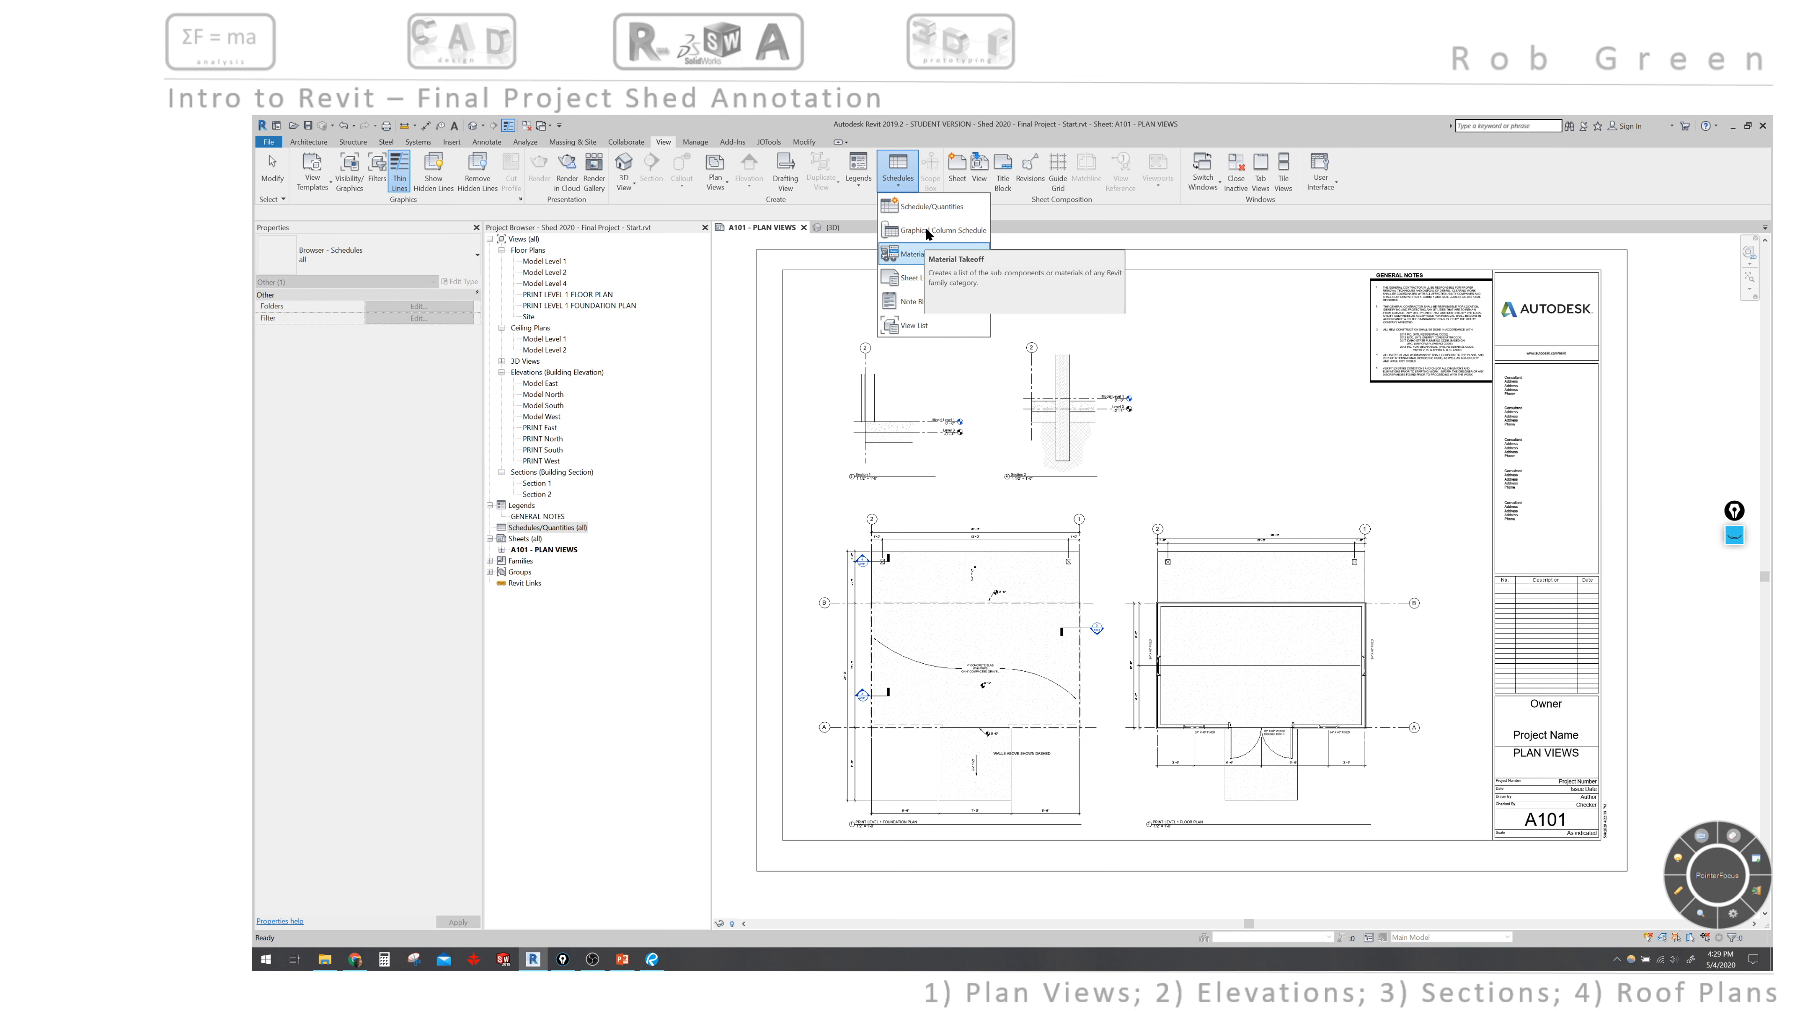
left_click(921, 278)
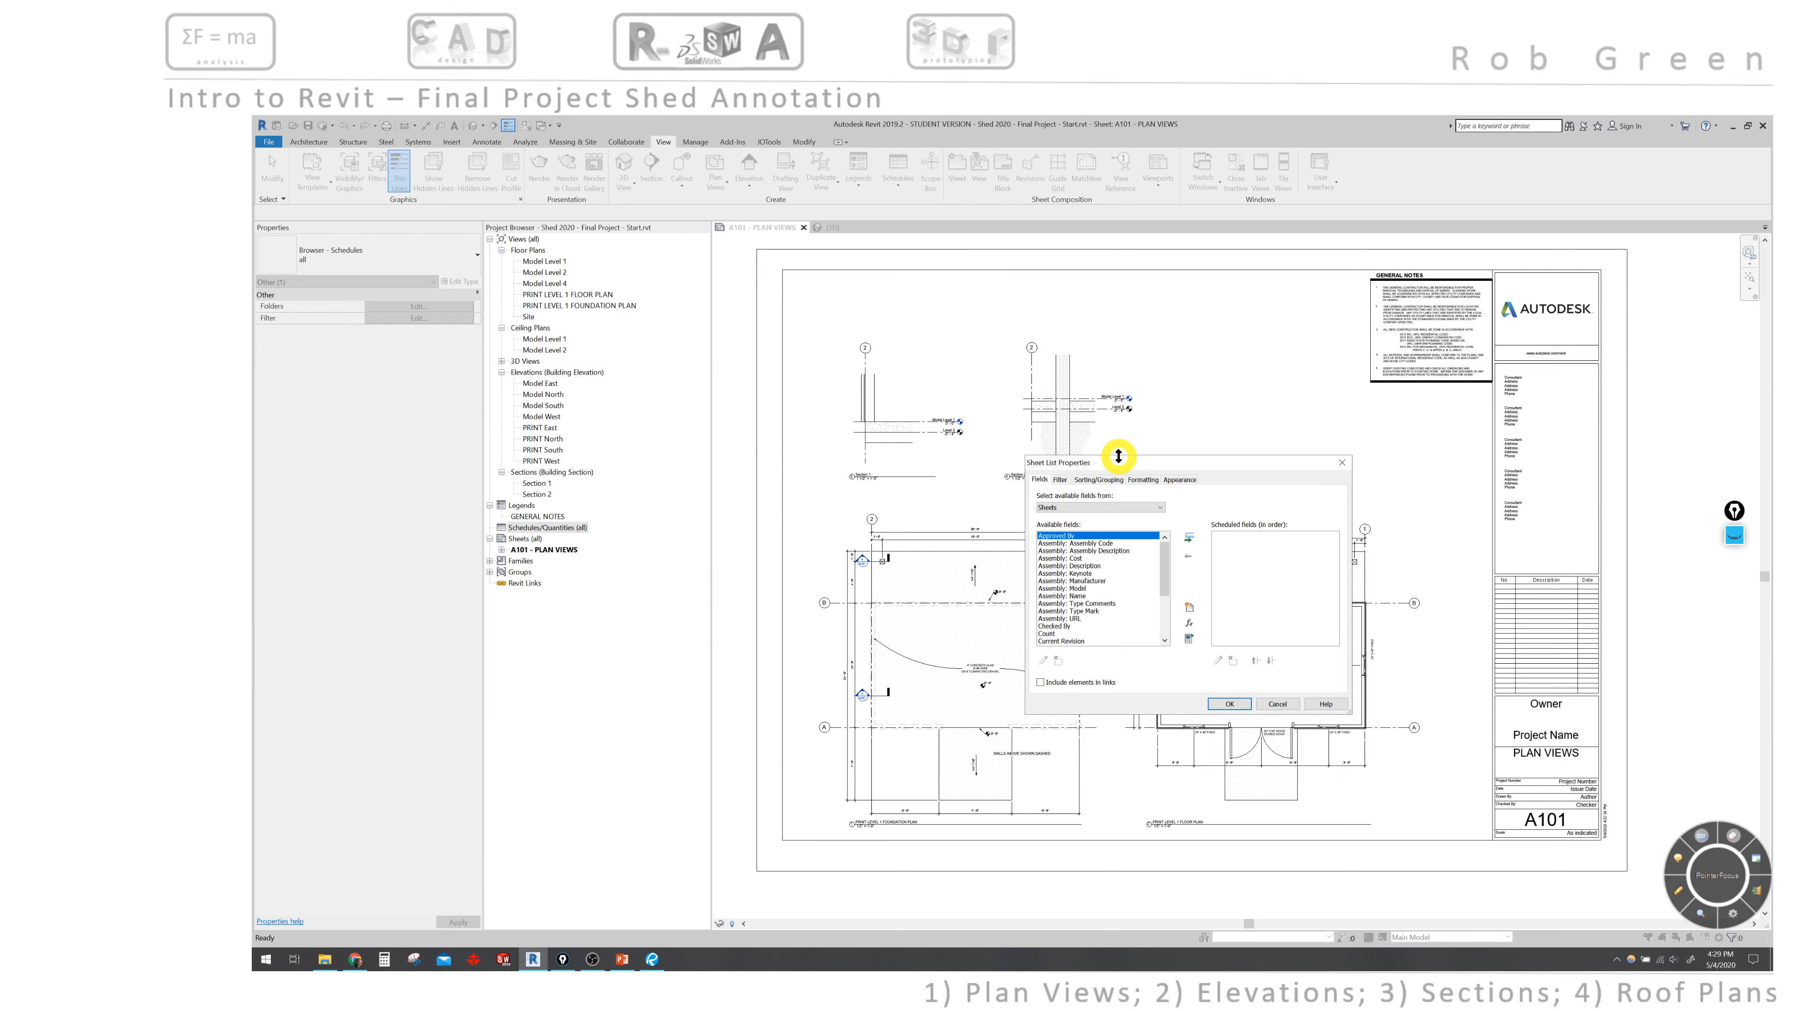
left_click_drag(1118, 465, 1057, 418)
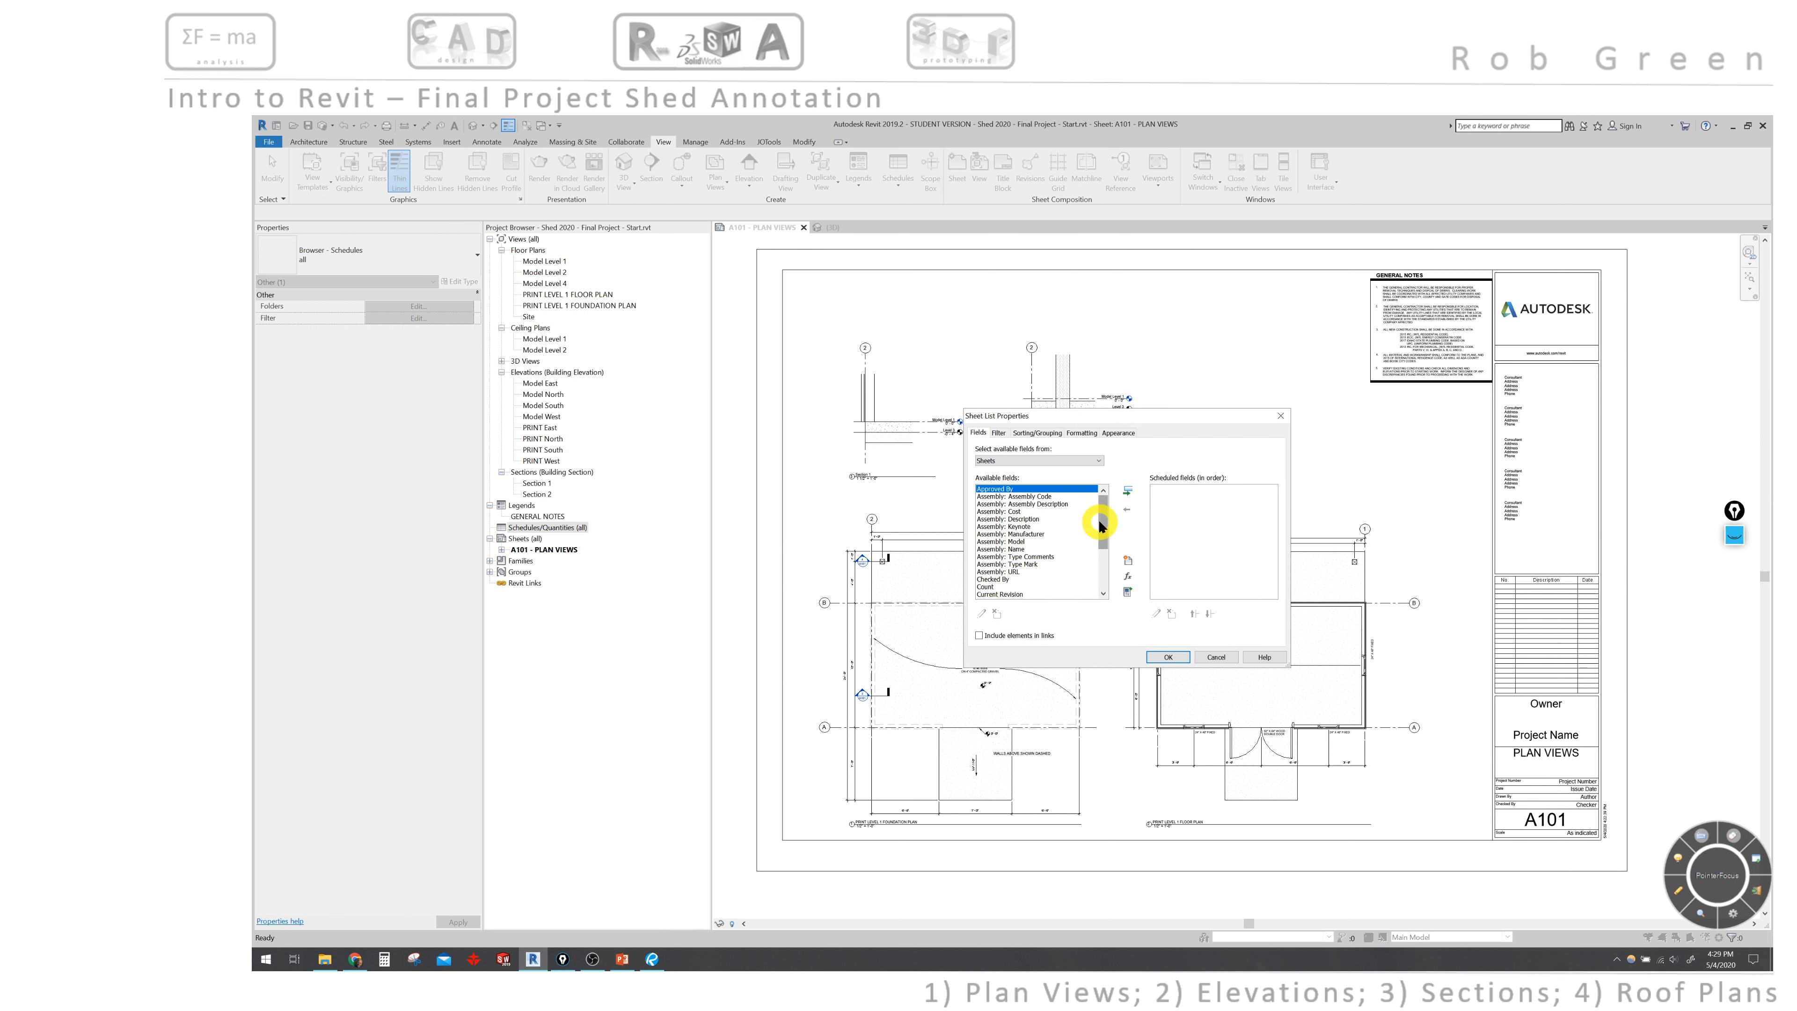
left_click_drag(1103, 522, 1108, 566)
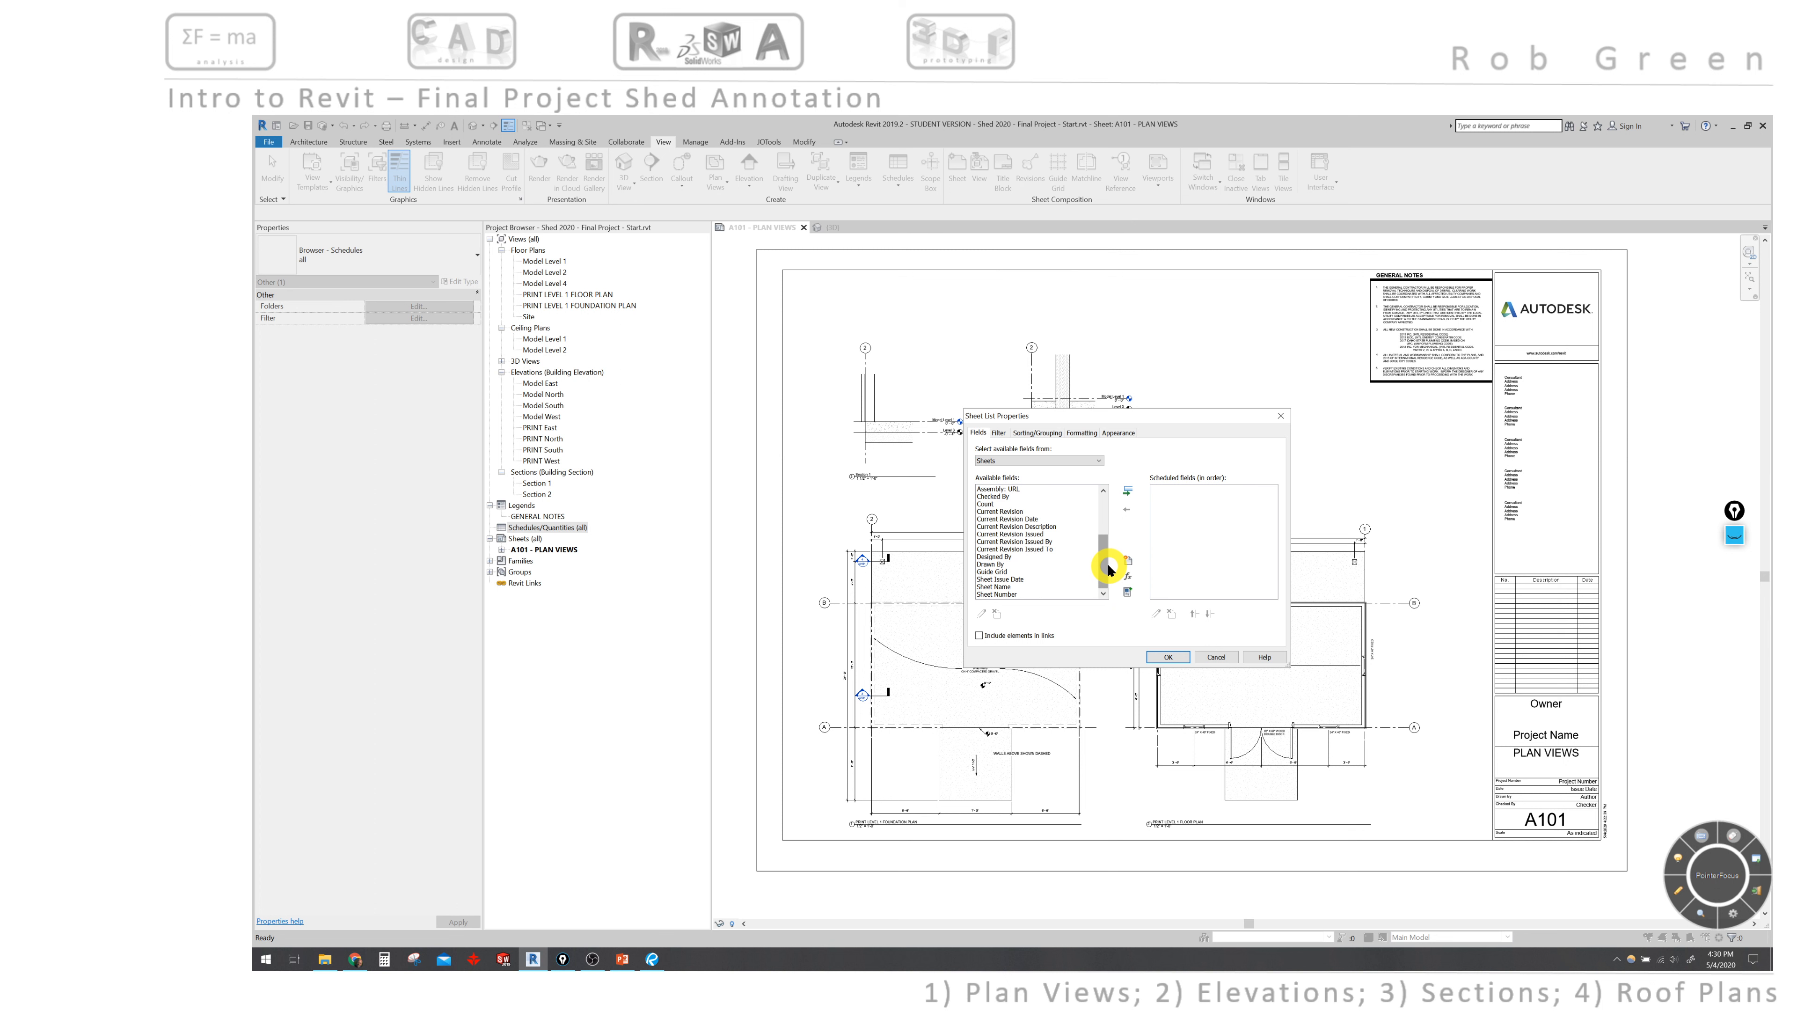
left_click(997, 594)
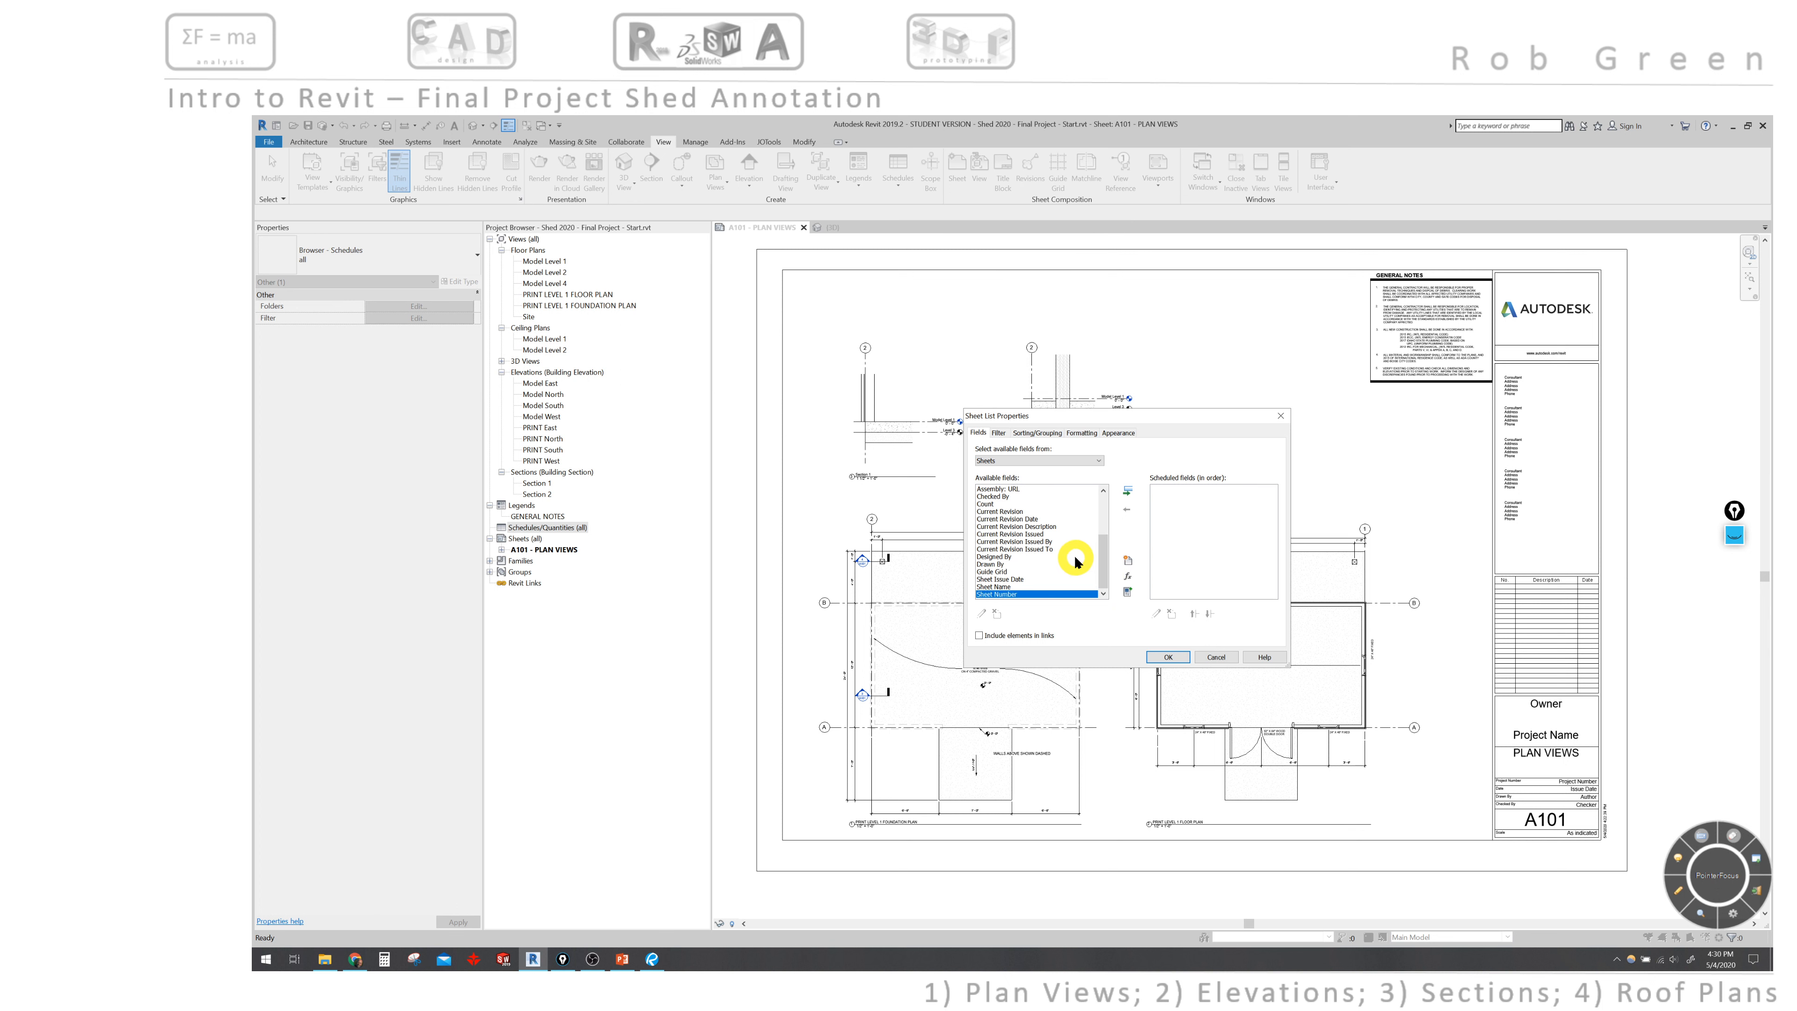
left_click(1127, 490)
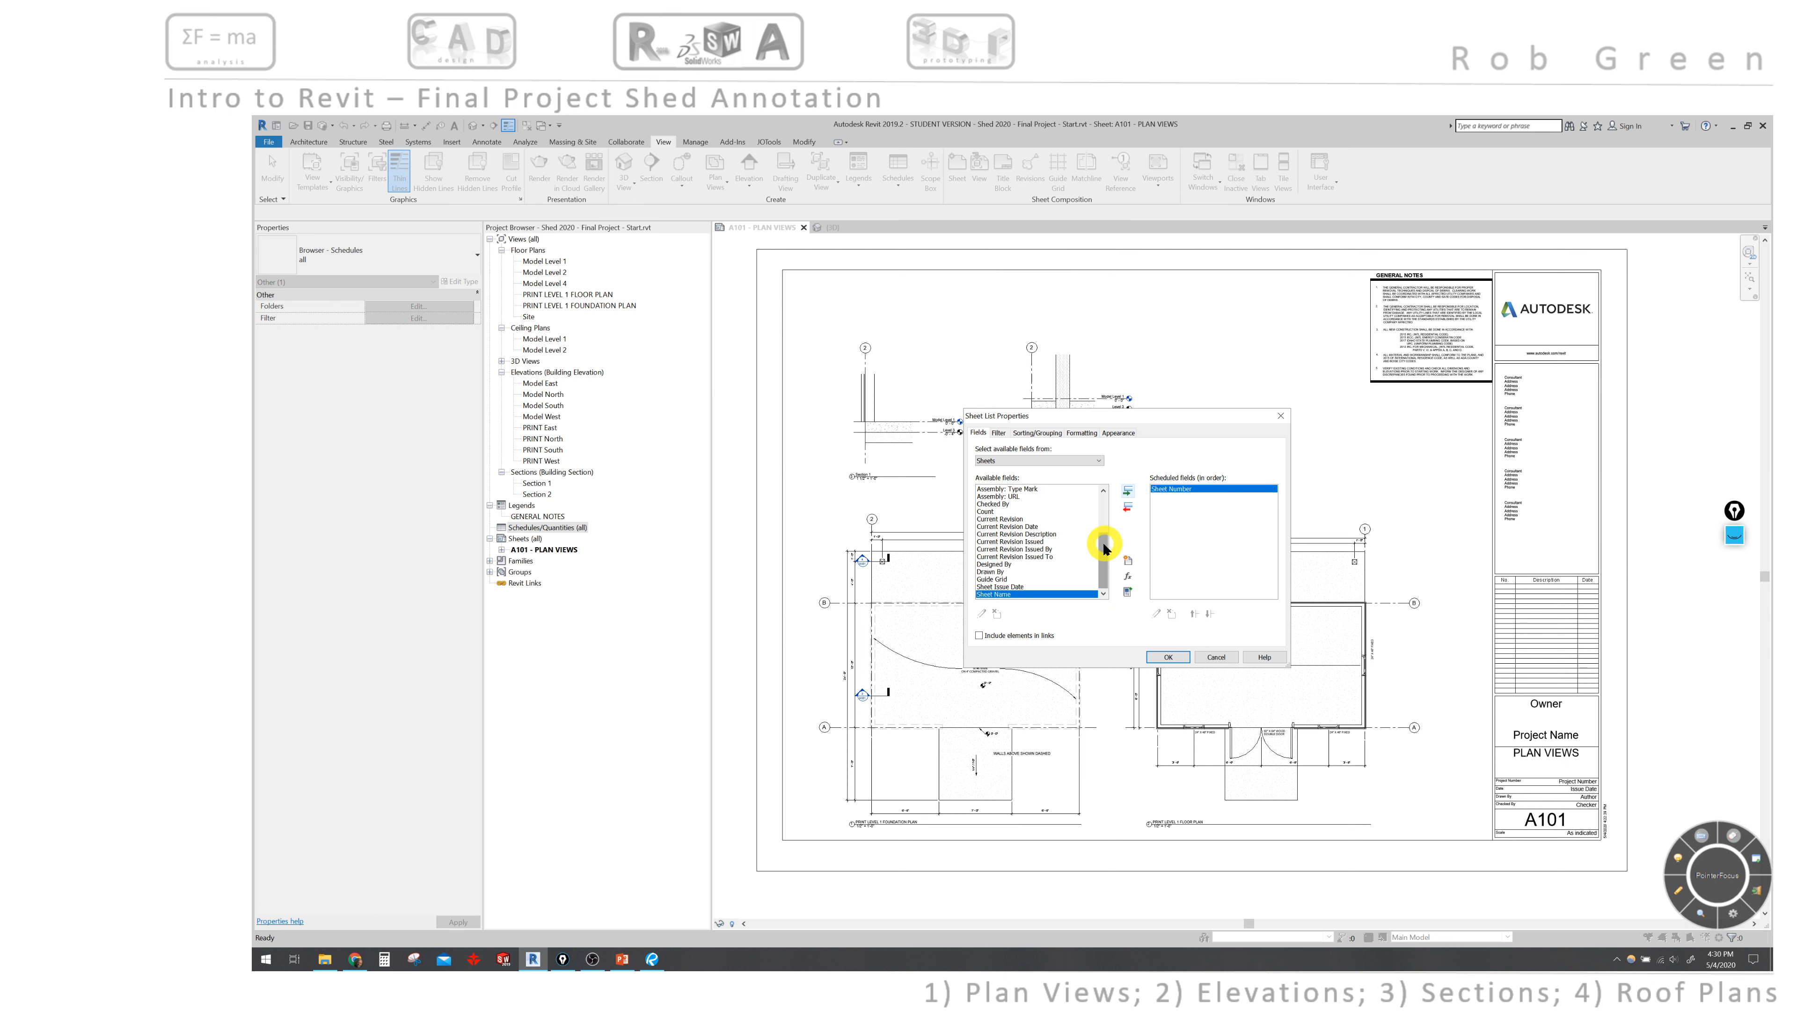
left_click(1127, 490)
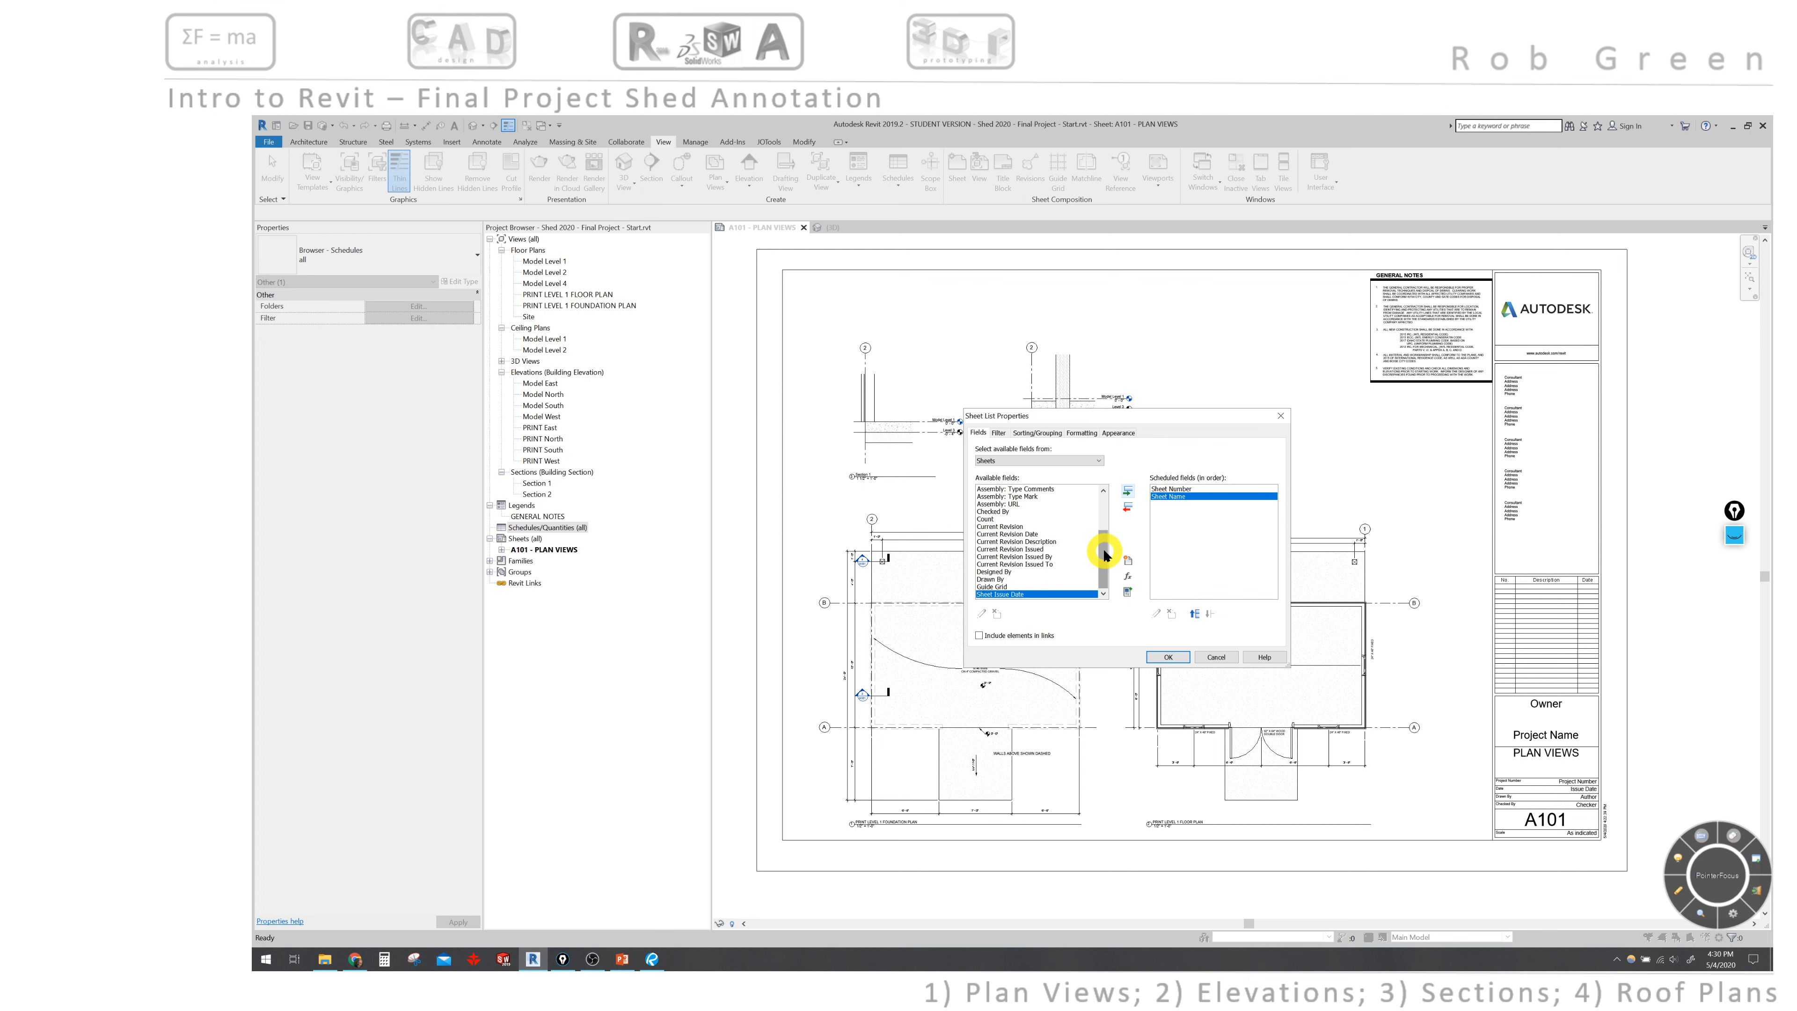
left_click_drag(1104, 553, 1109, 501)
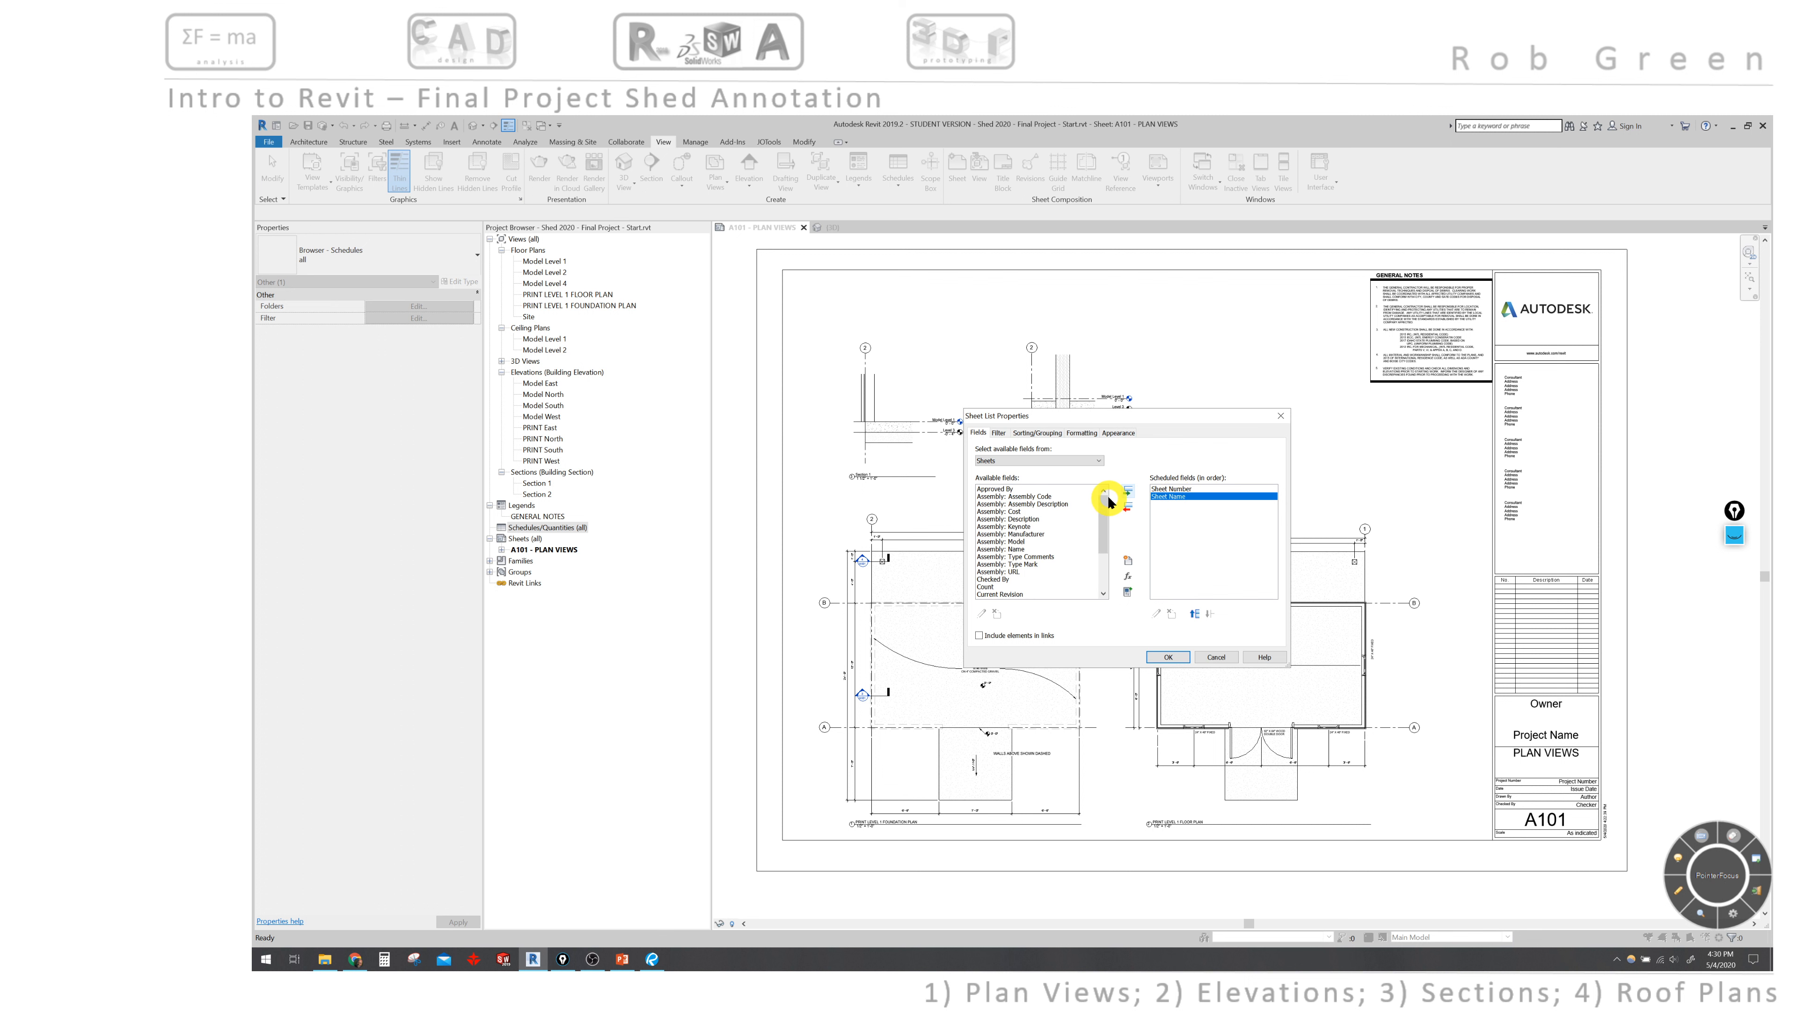
left_click(1167, 656)
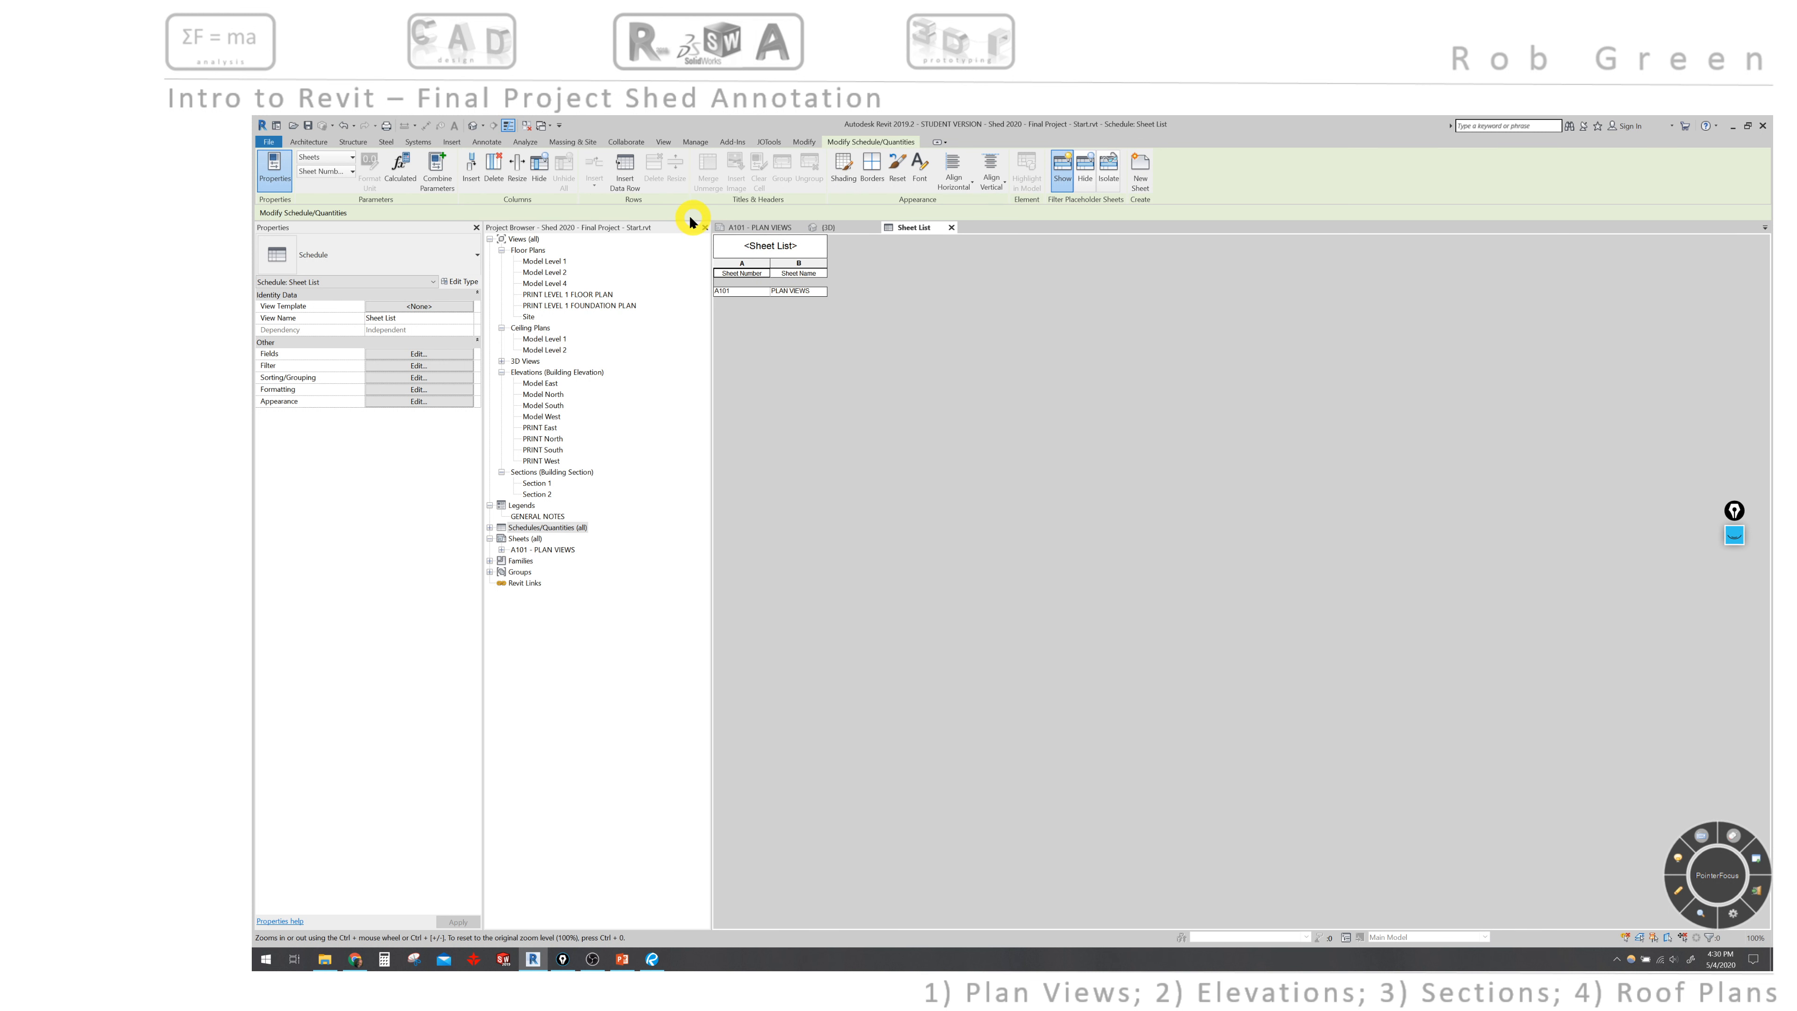
Insert a project parameter named Group into the sheet list, with Common discipline and Text as its type
left_click(471, 164)
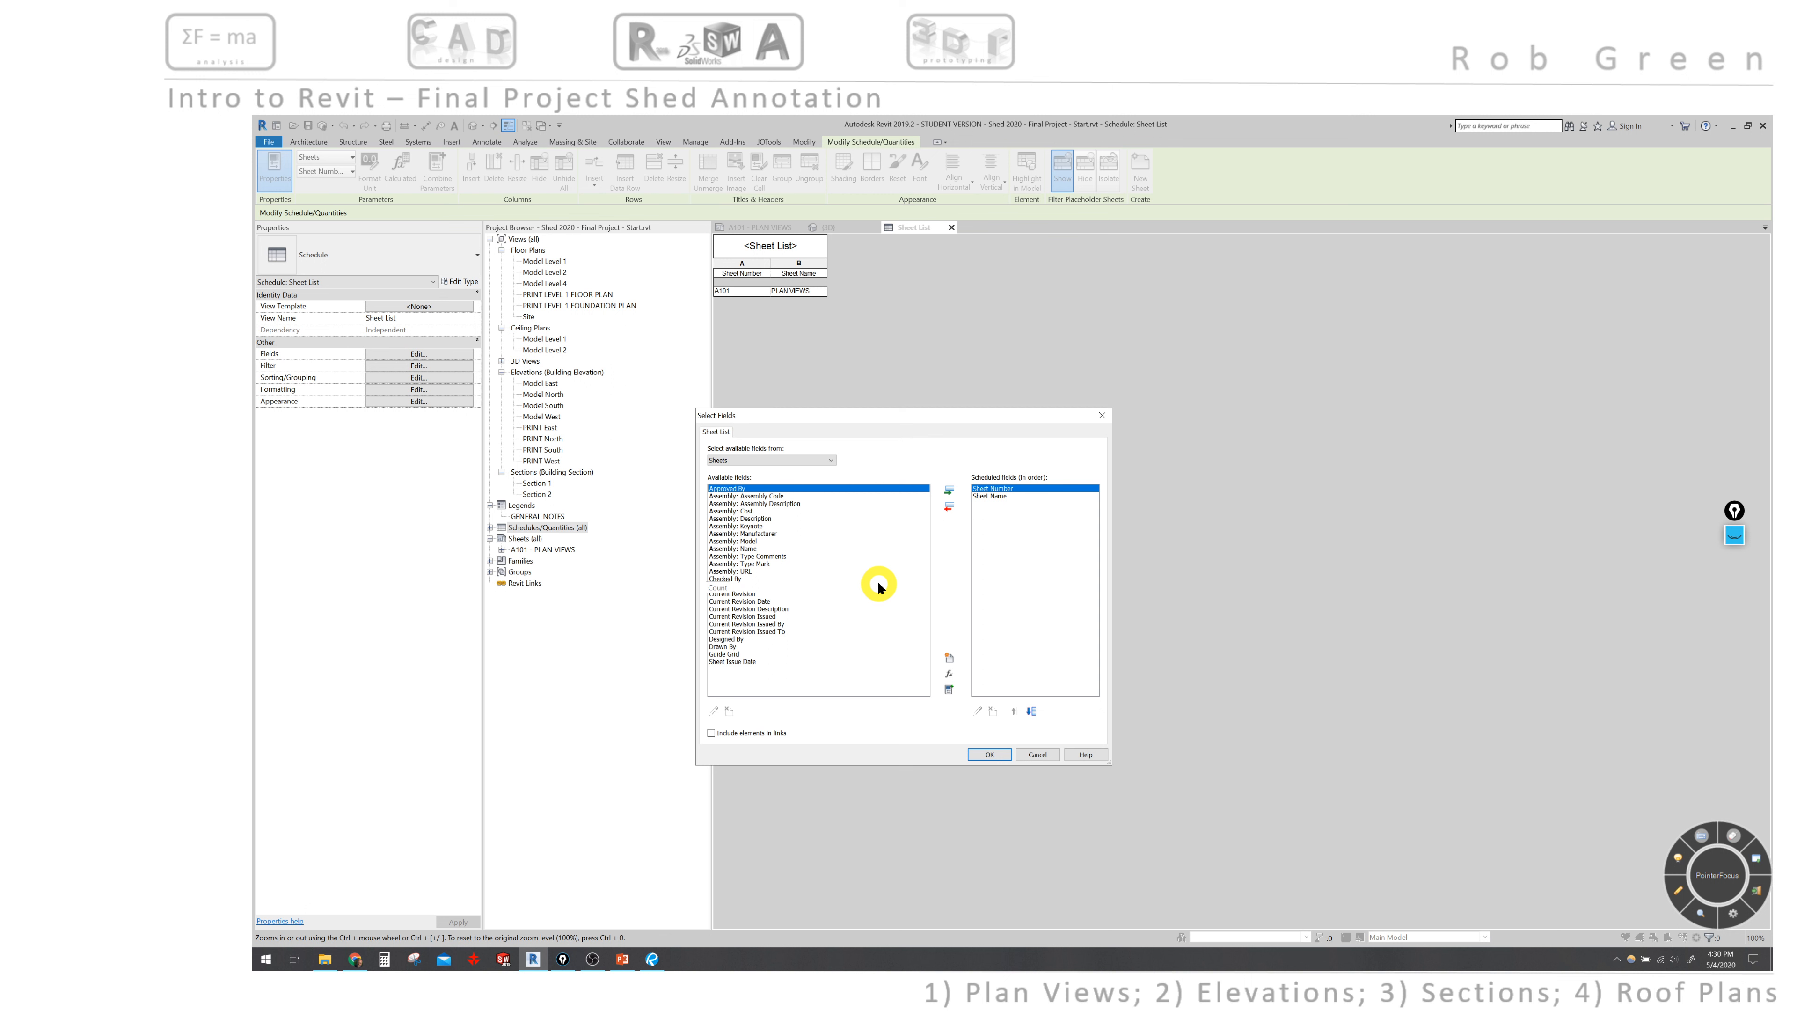
left_click(950, 657)
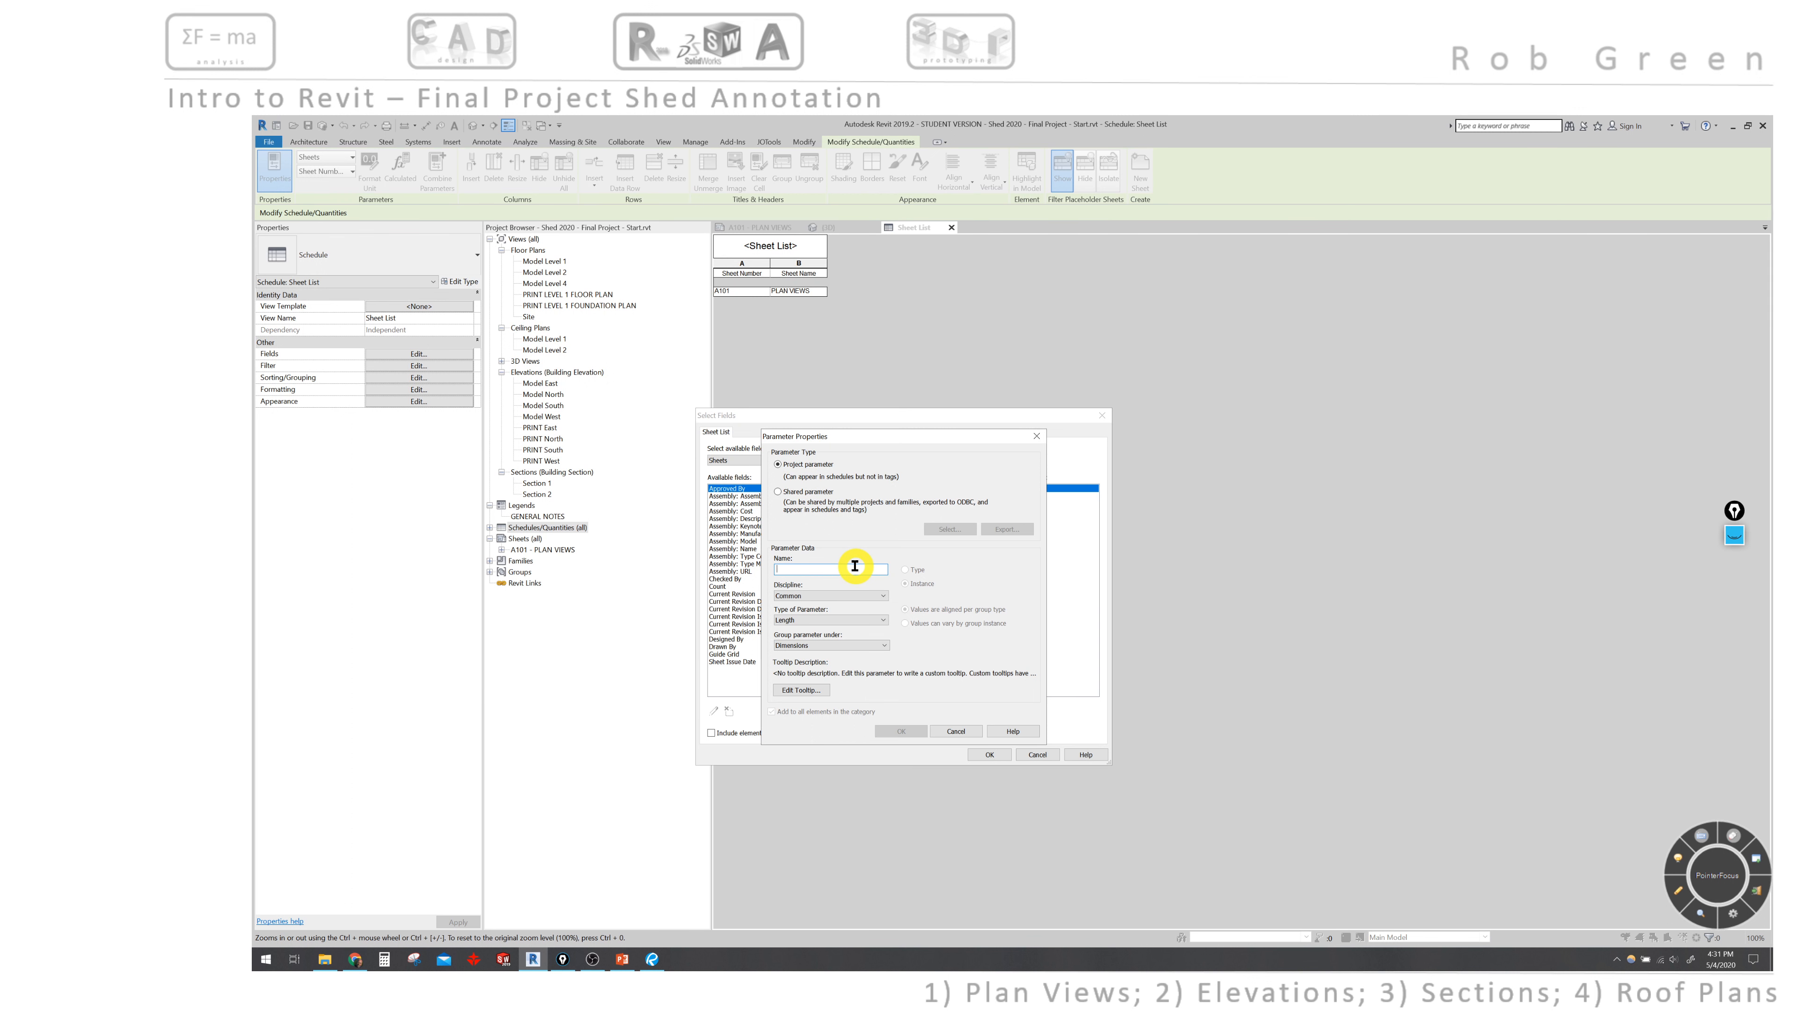
type("Group")
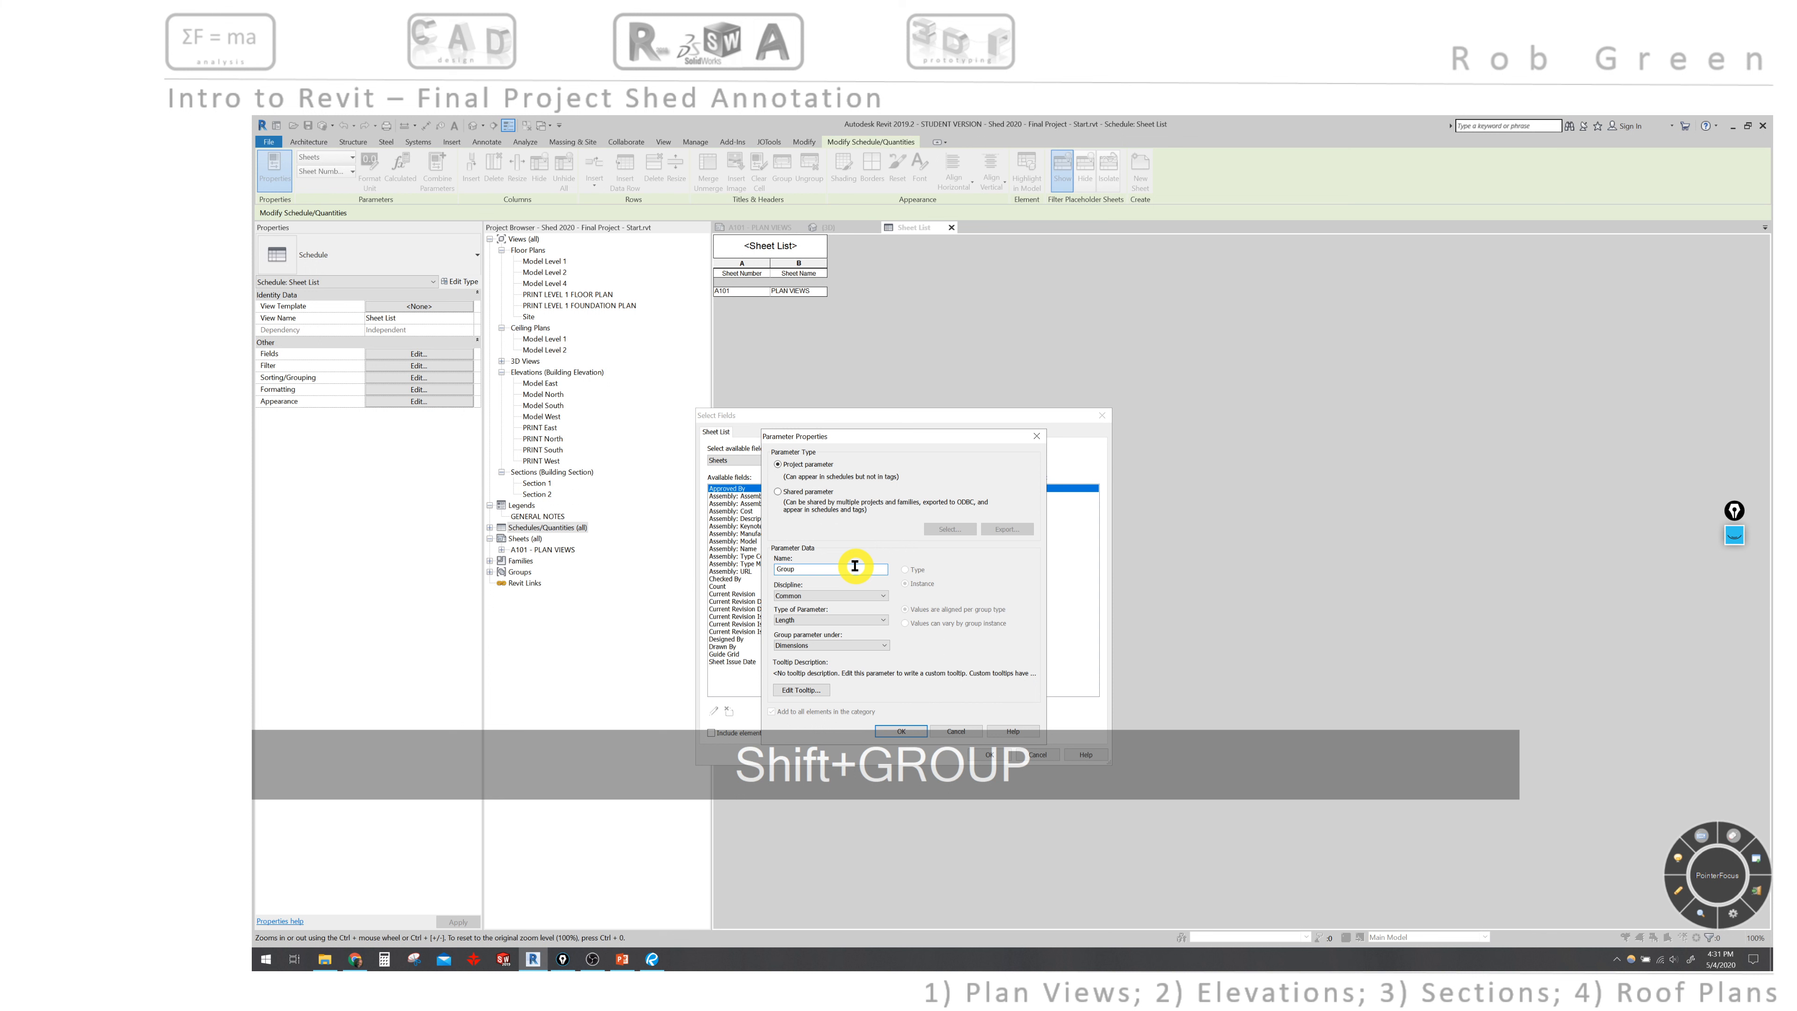
left_click(841, 595)
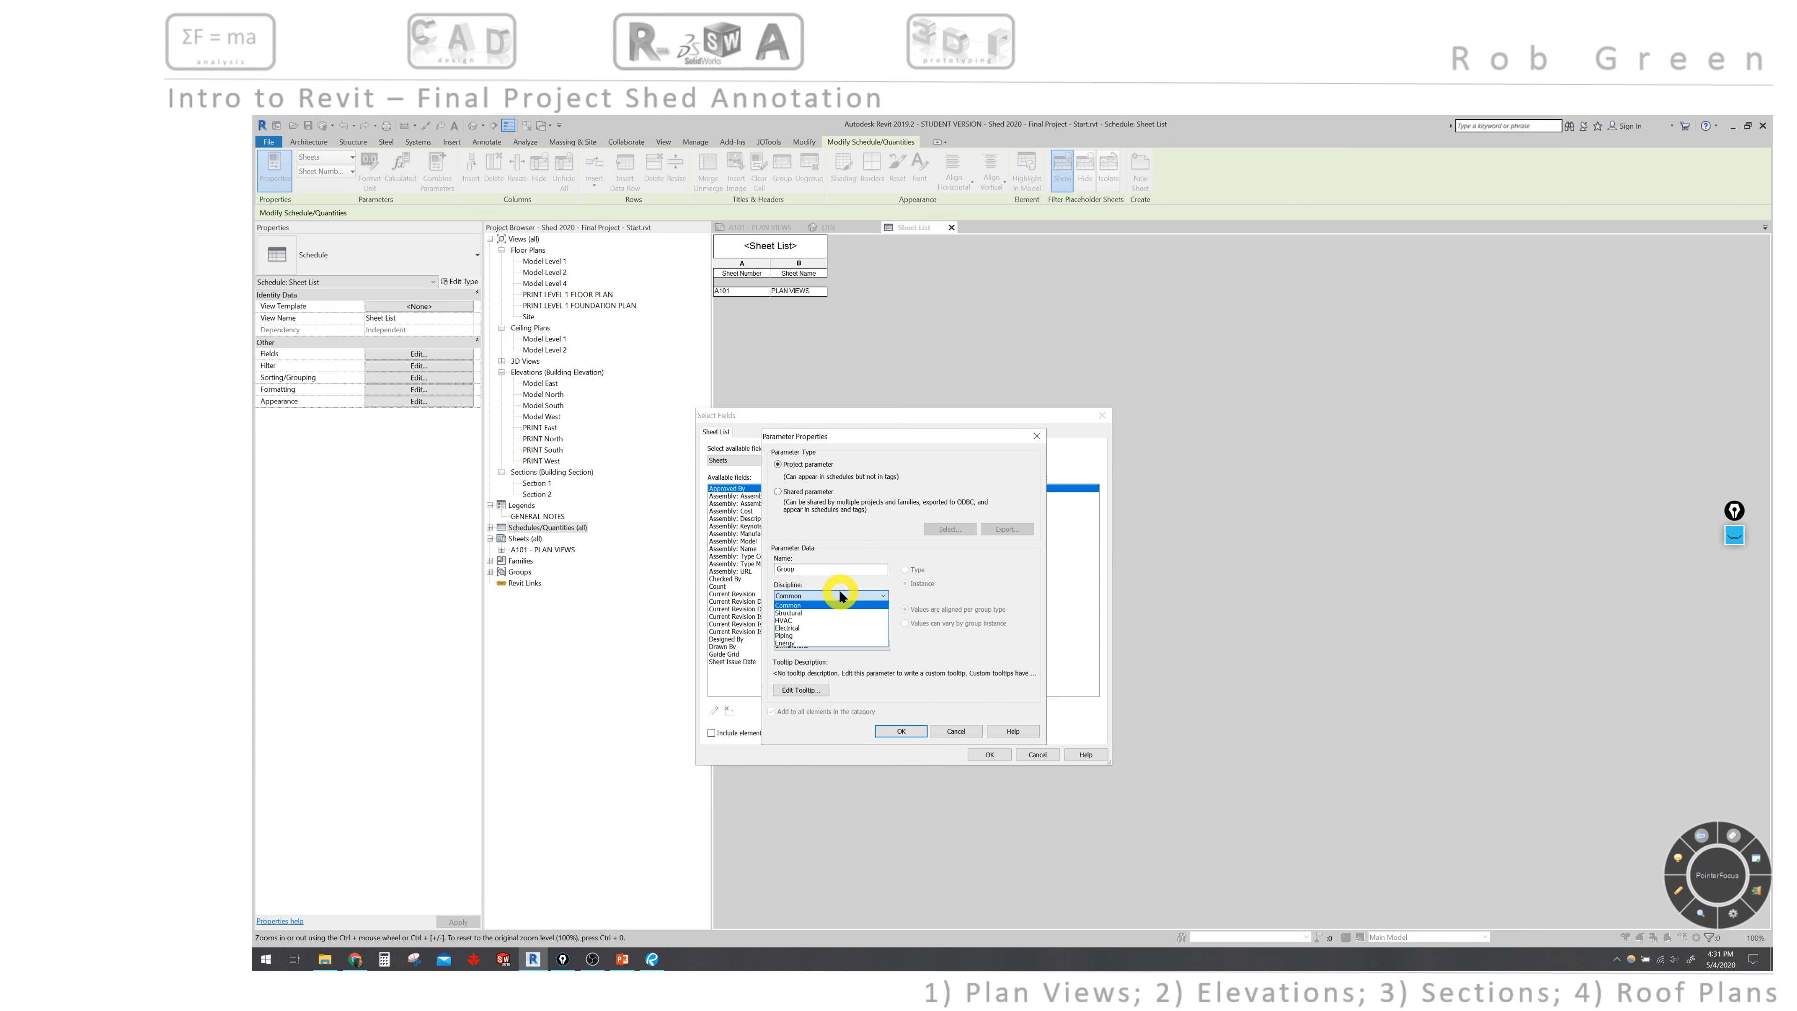
left_click(841, 597)
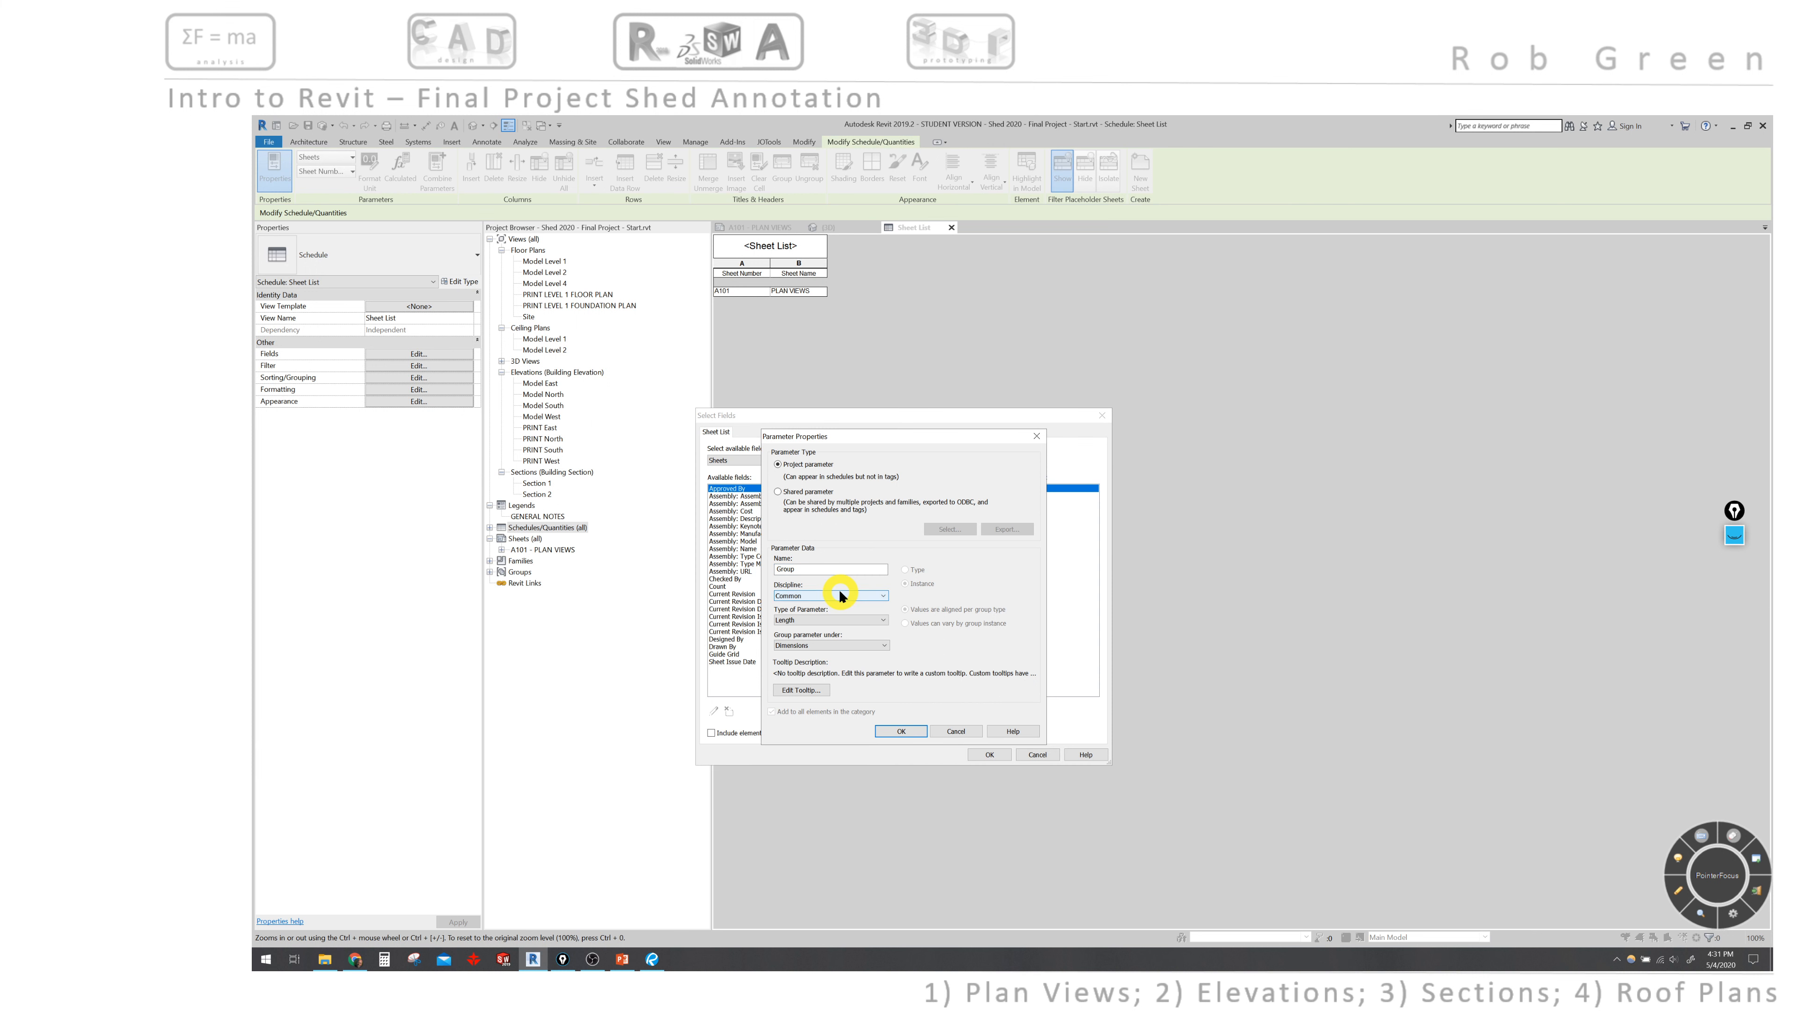
left_click(838, 621)
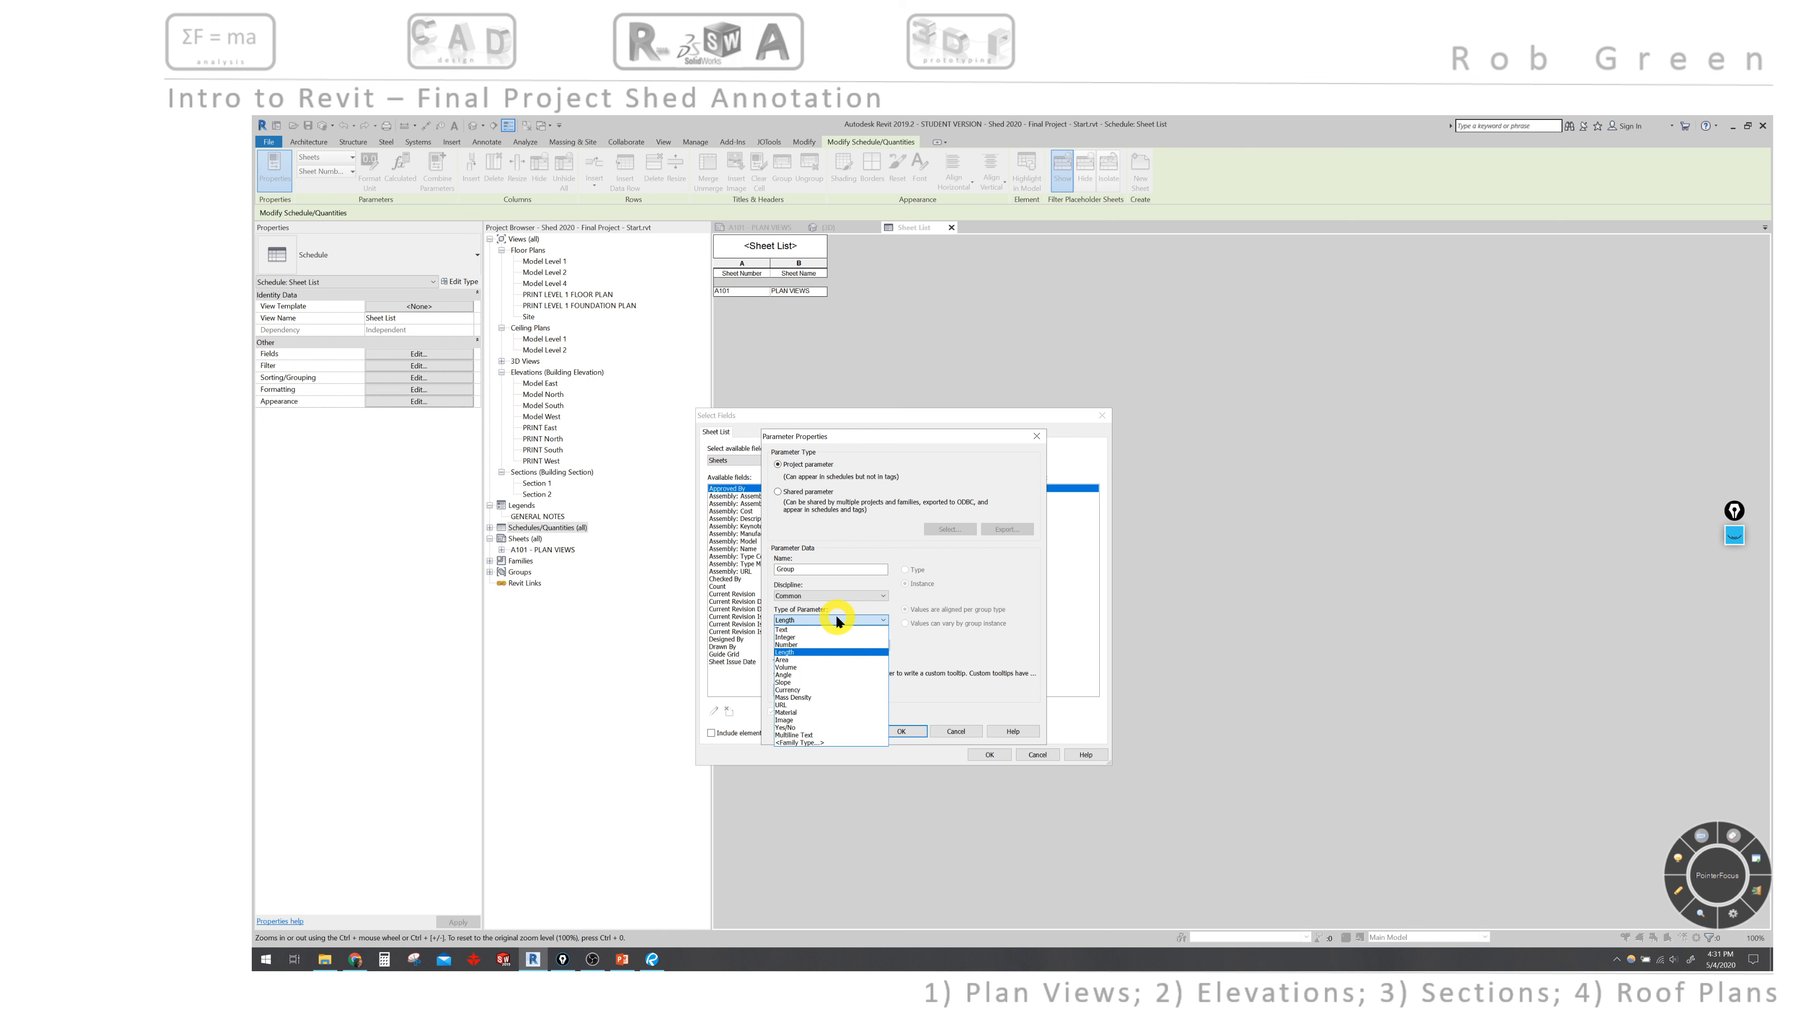
left_click(789, 630)
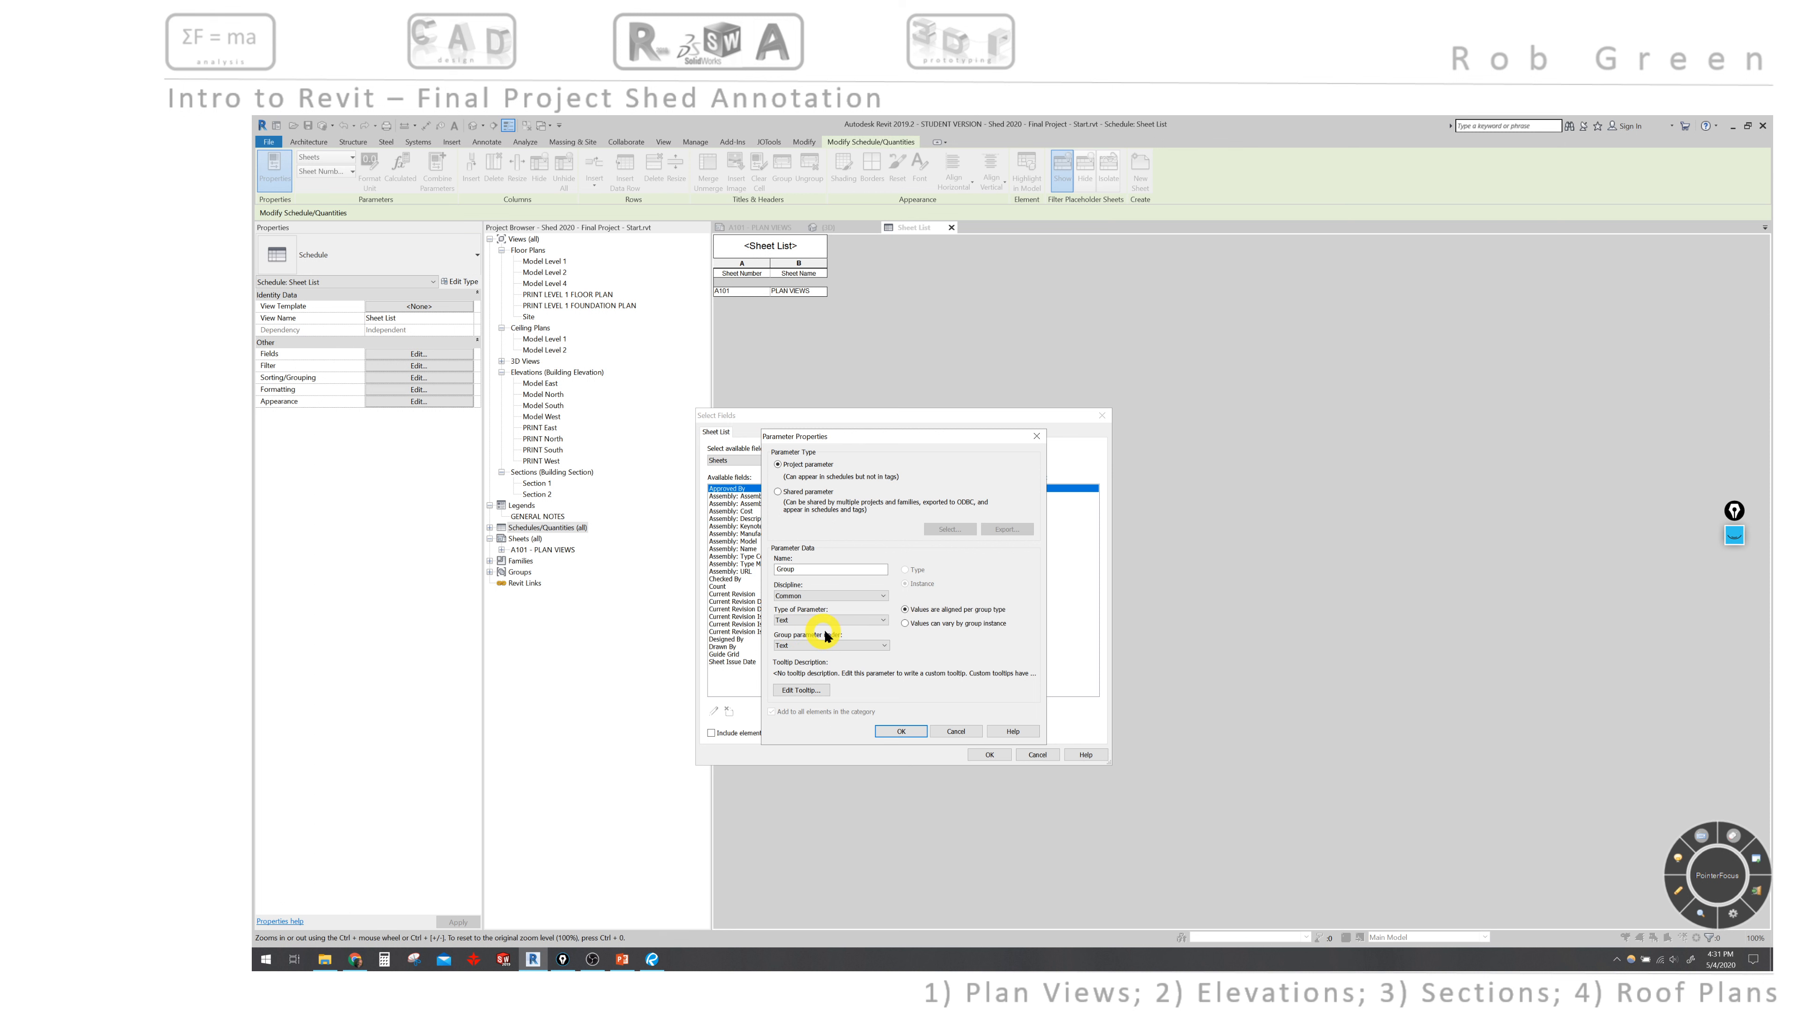
left_click(893, 730)
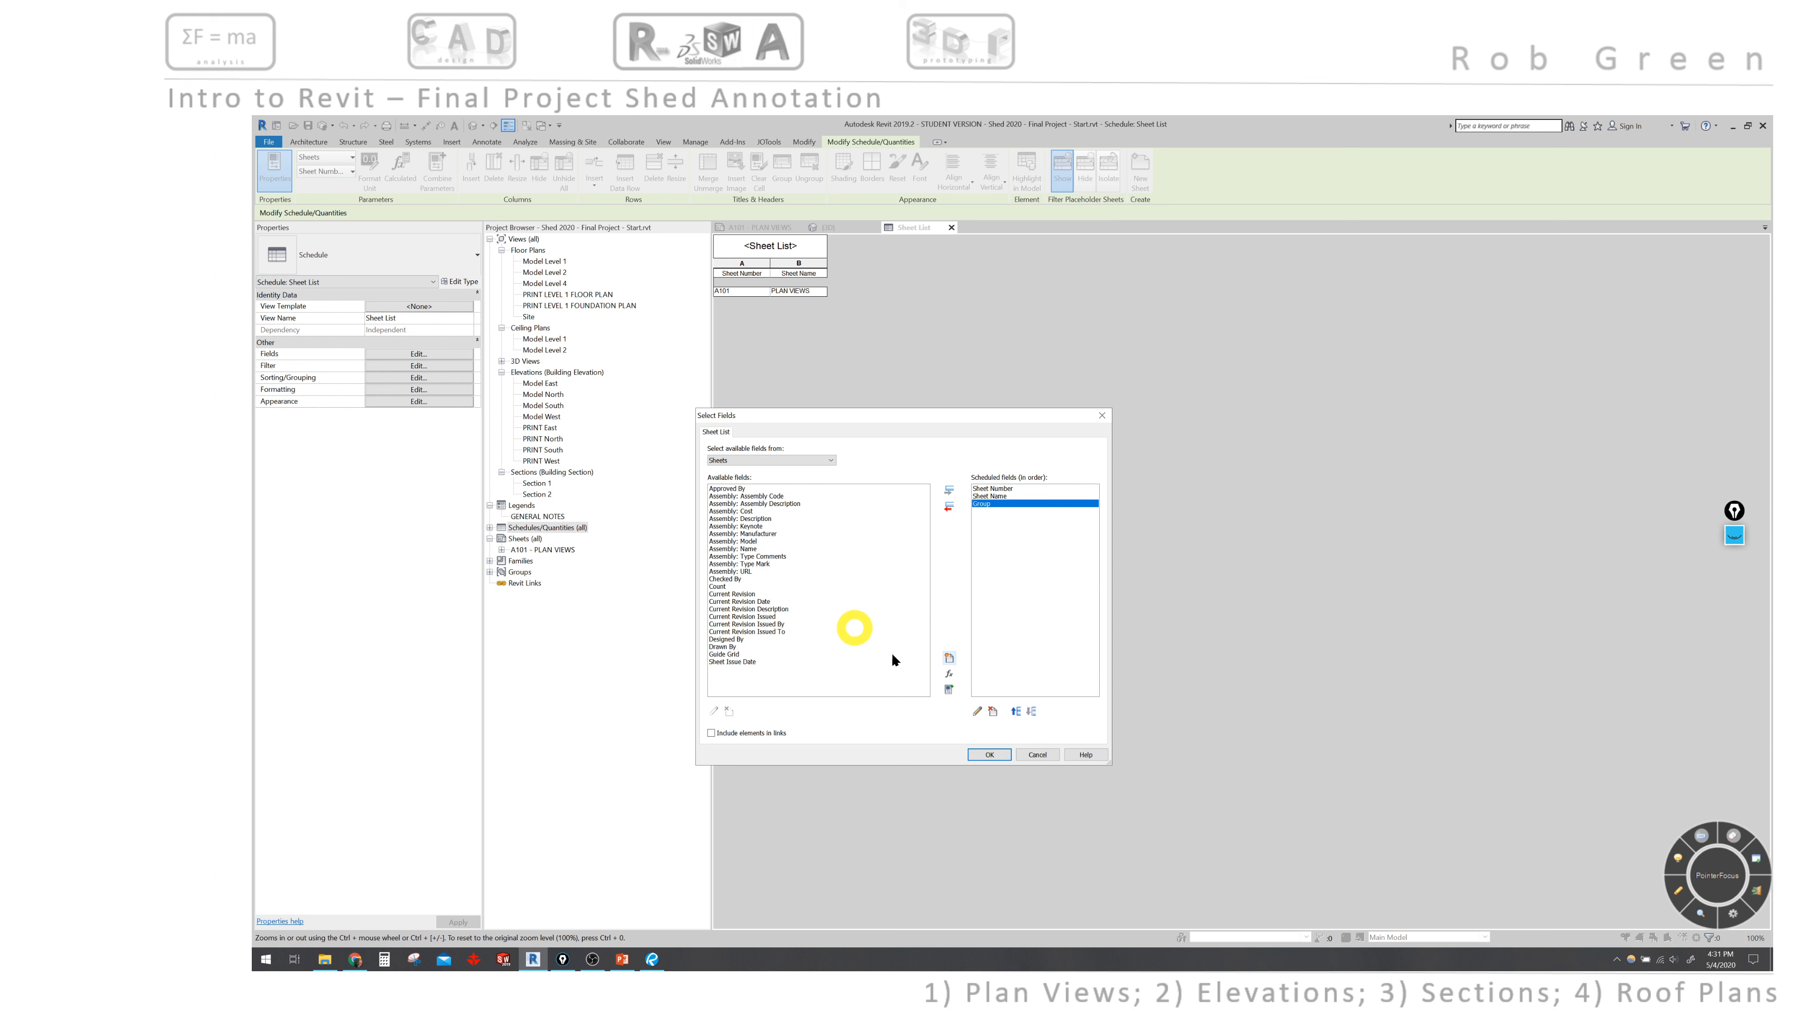
Add a second project parameter named Sheet with type Text, and apply the new fields to the sheet list
left_click(949, 658)
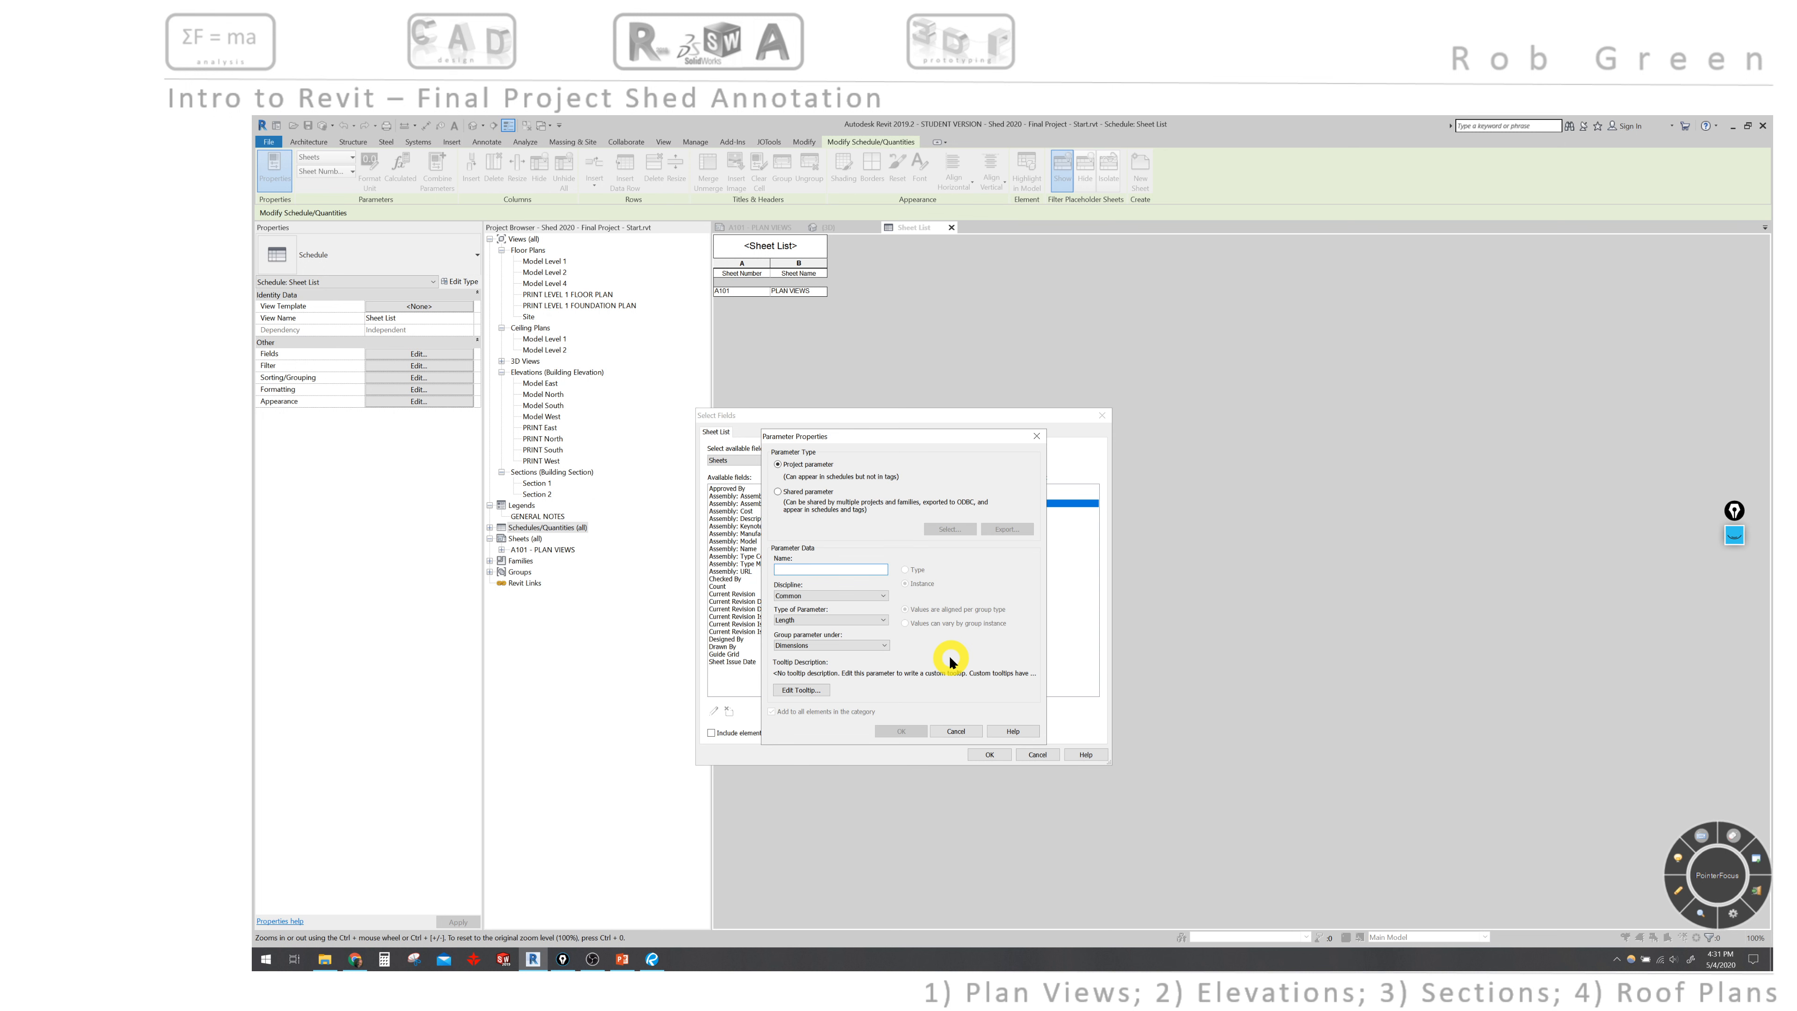
type("Sheet")
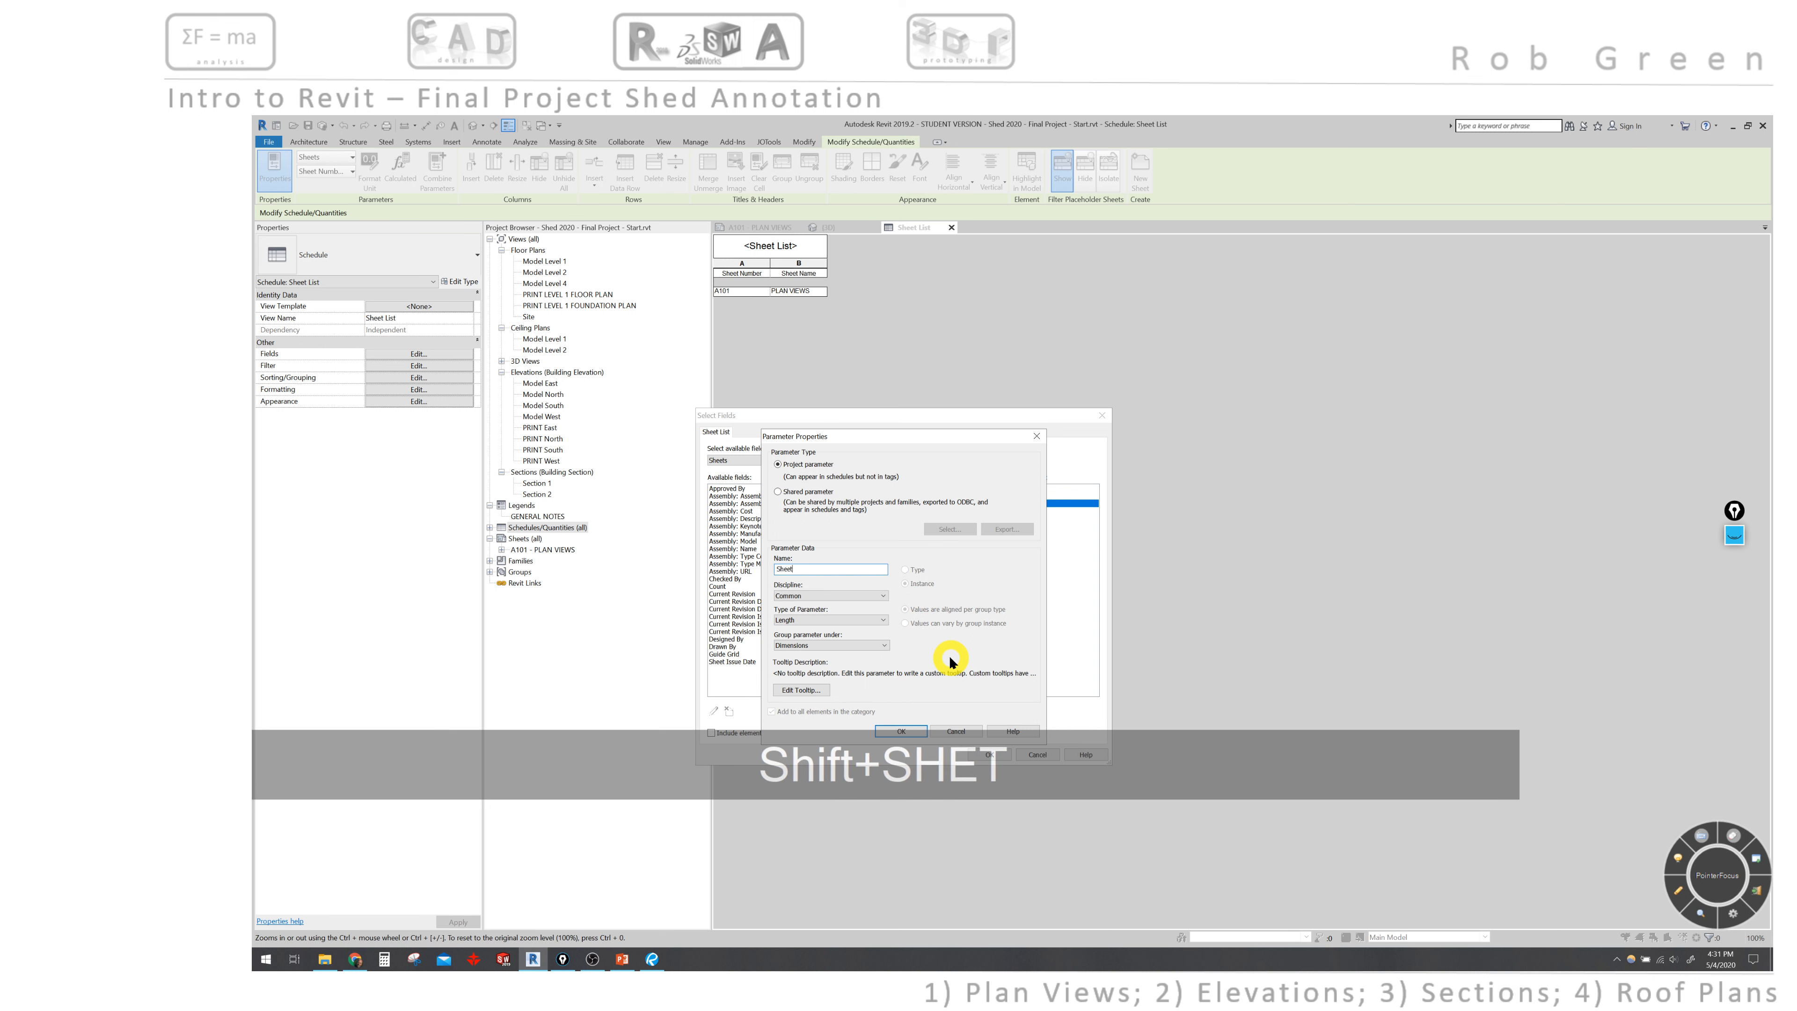
left_click(877, 620)
left_click(783, 630)
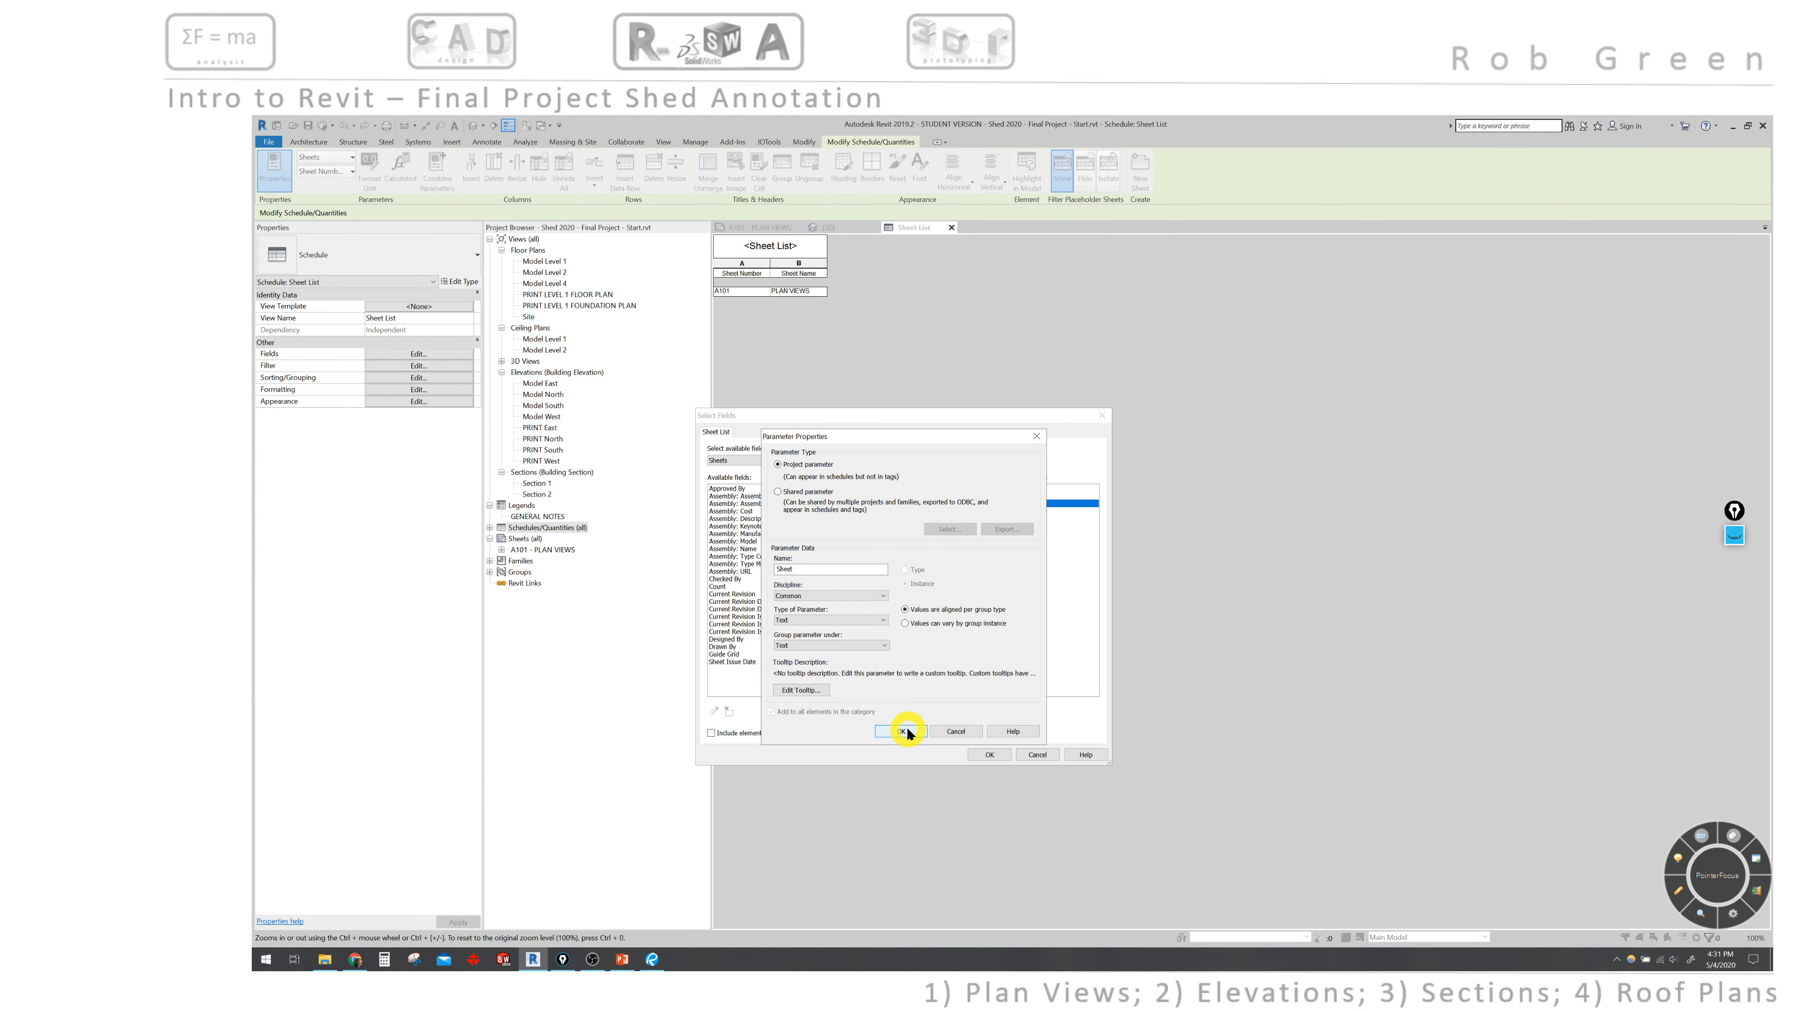
left_click(903, 731)
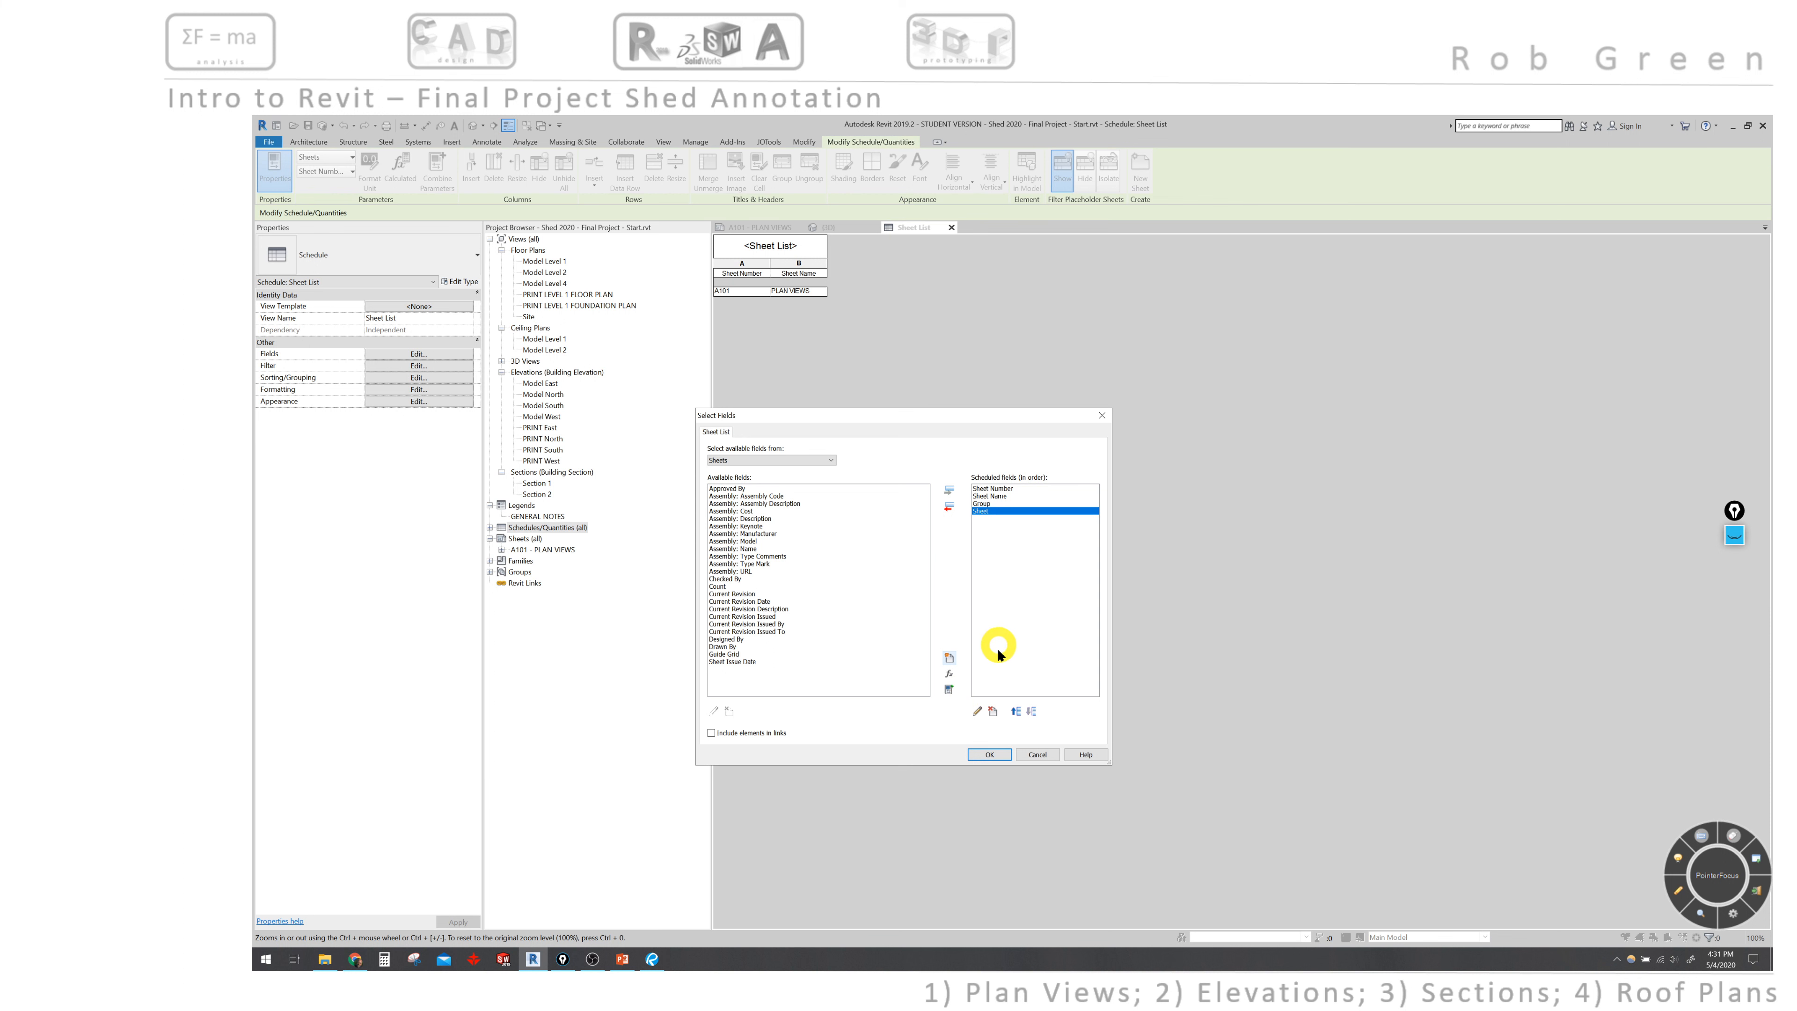
left_click(990, 754)
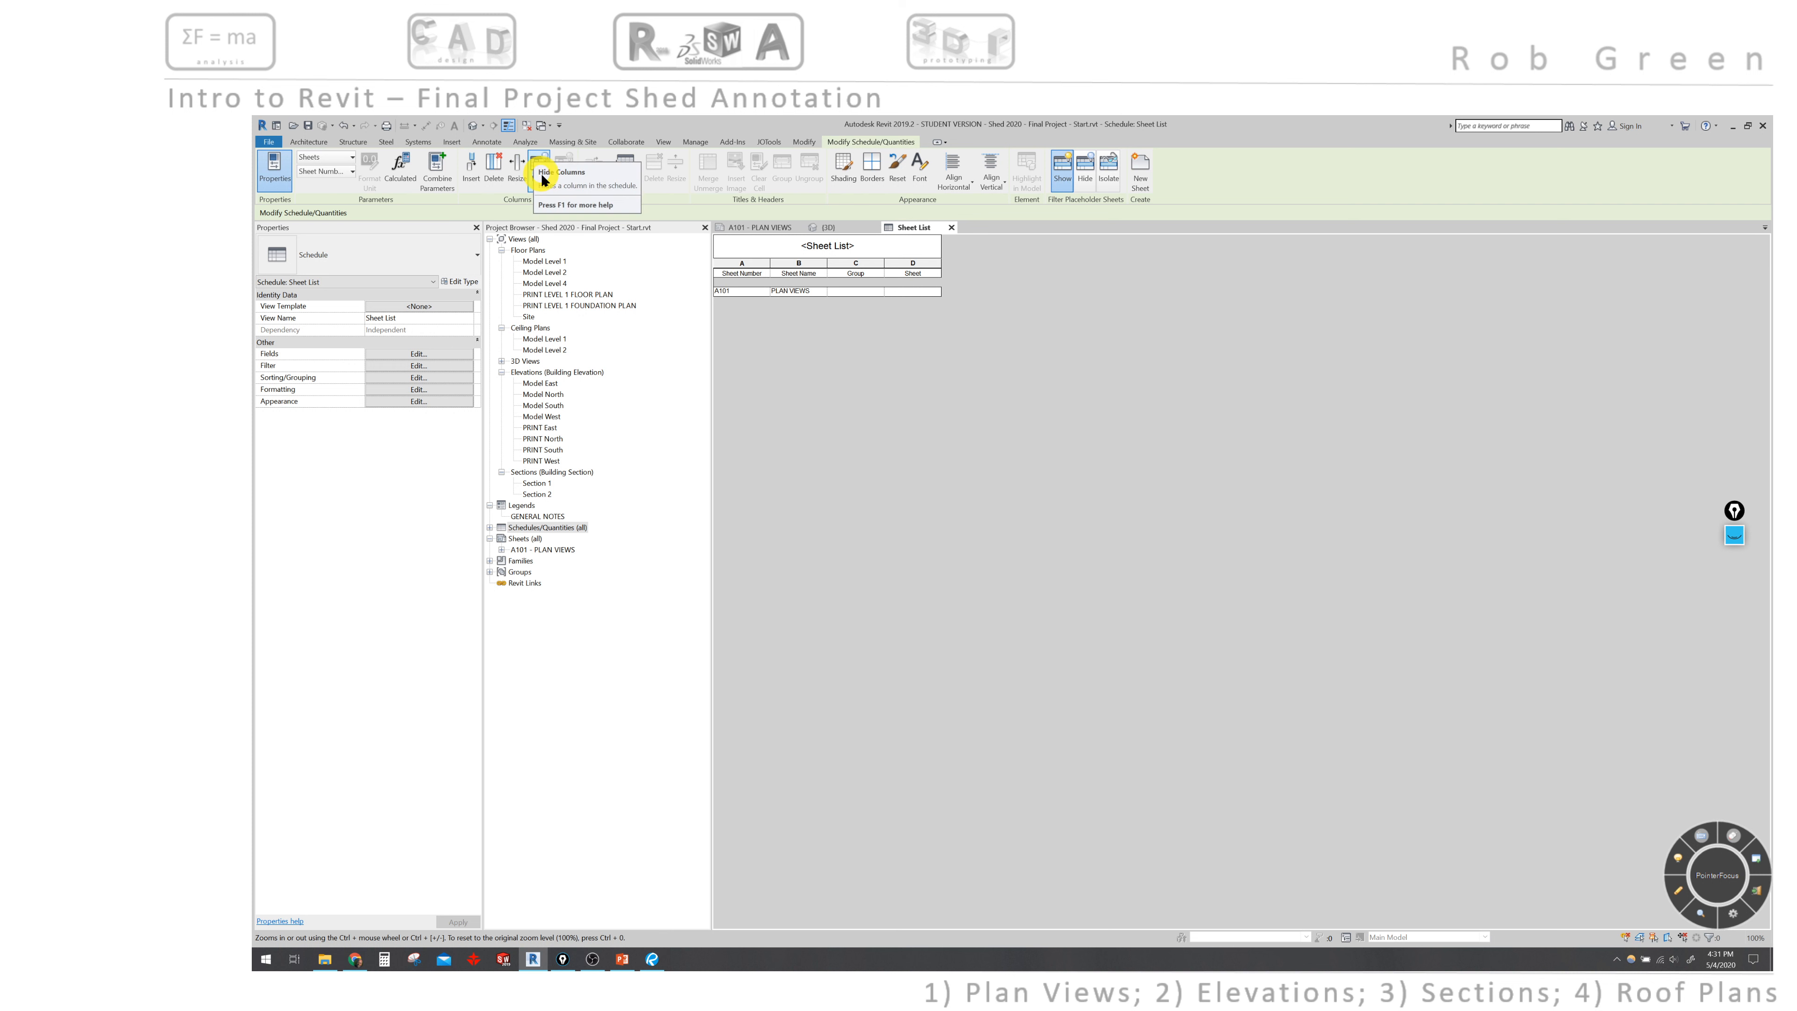
Insert a new data row into the sheet list without saving the project, and open the sheet list's field properties
left_click(624, 174)
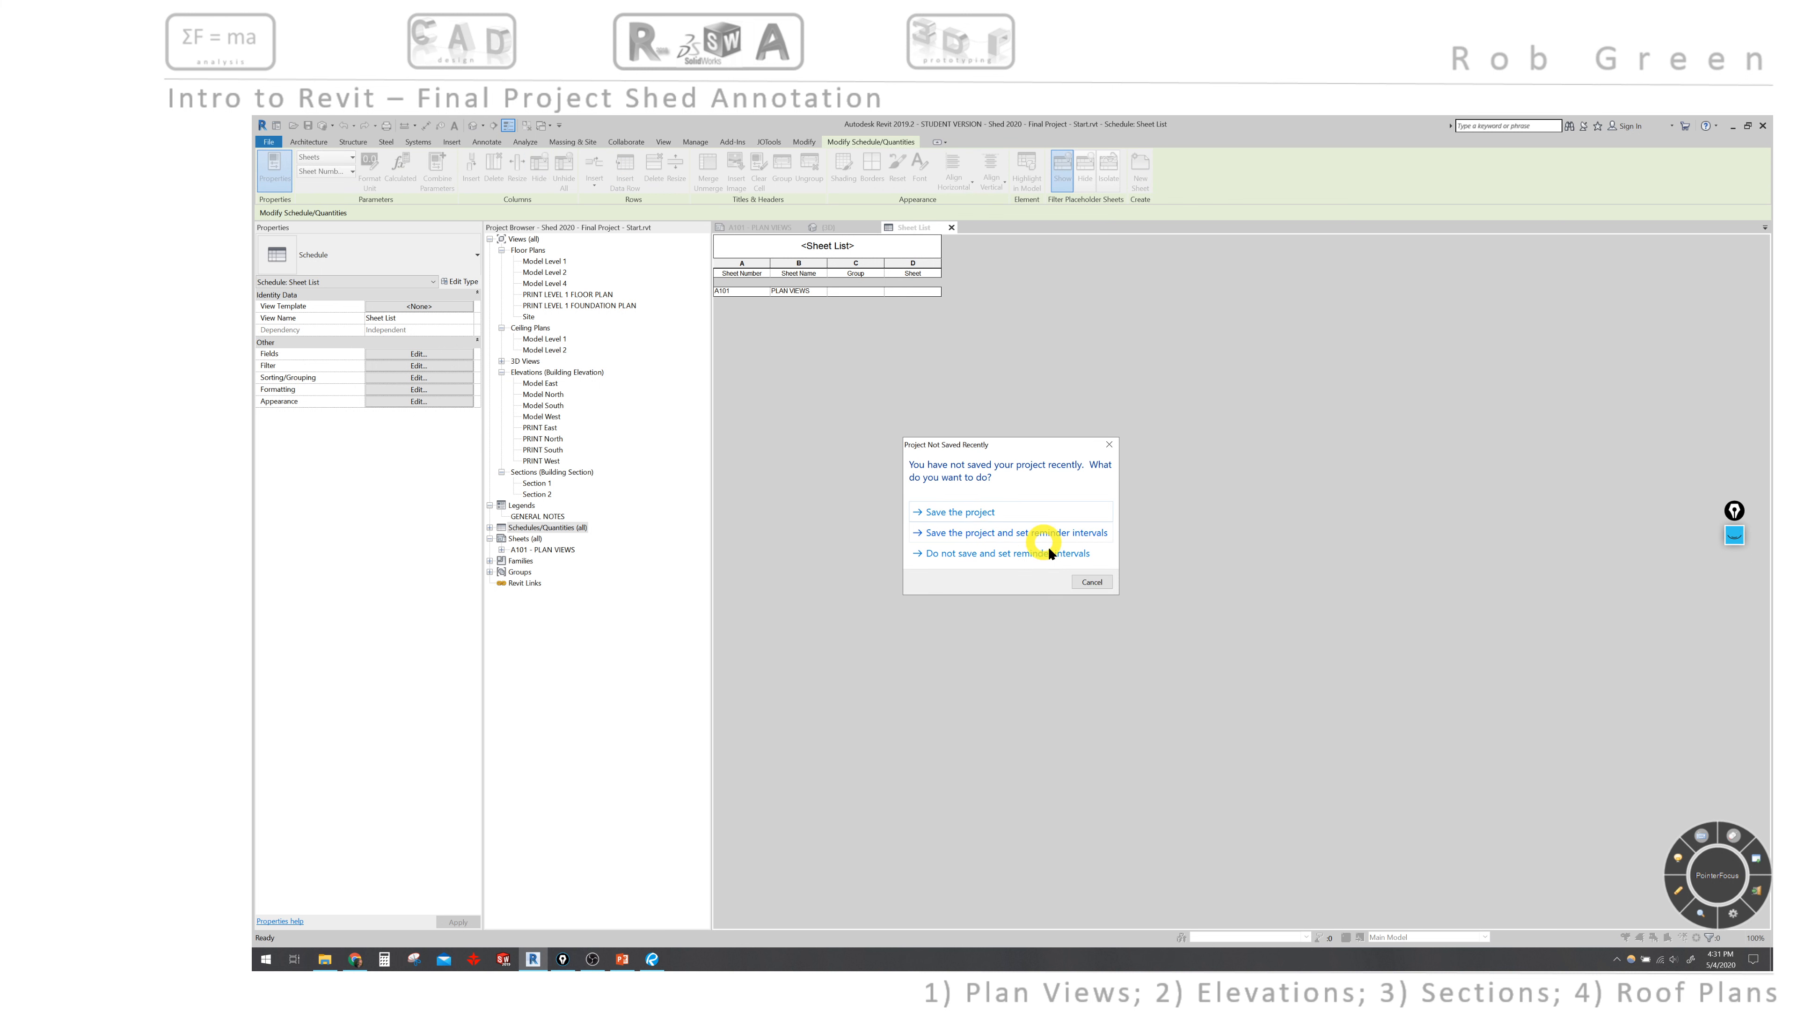
left_click(1092, 581)
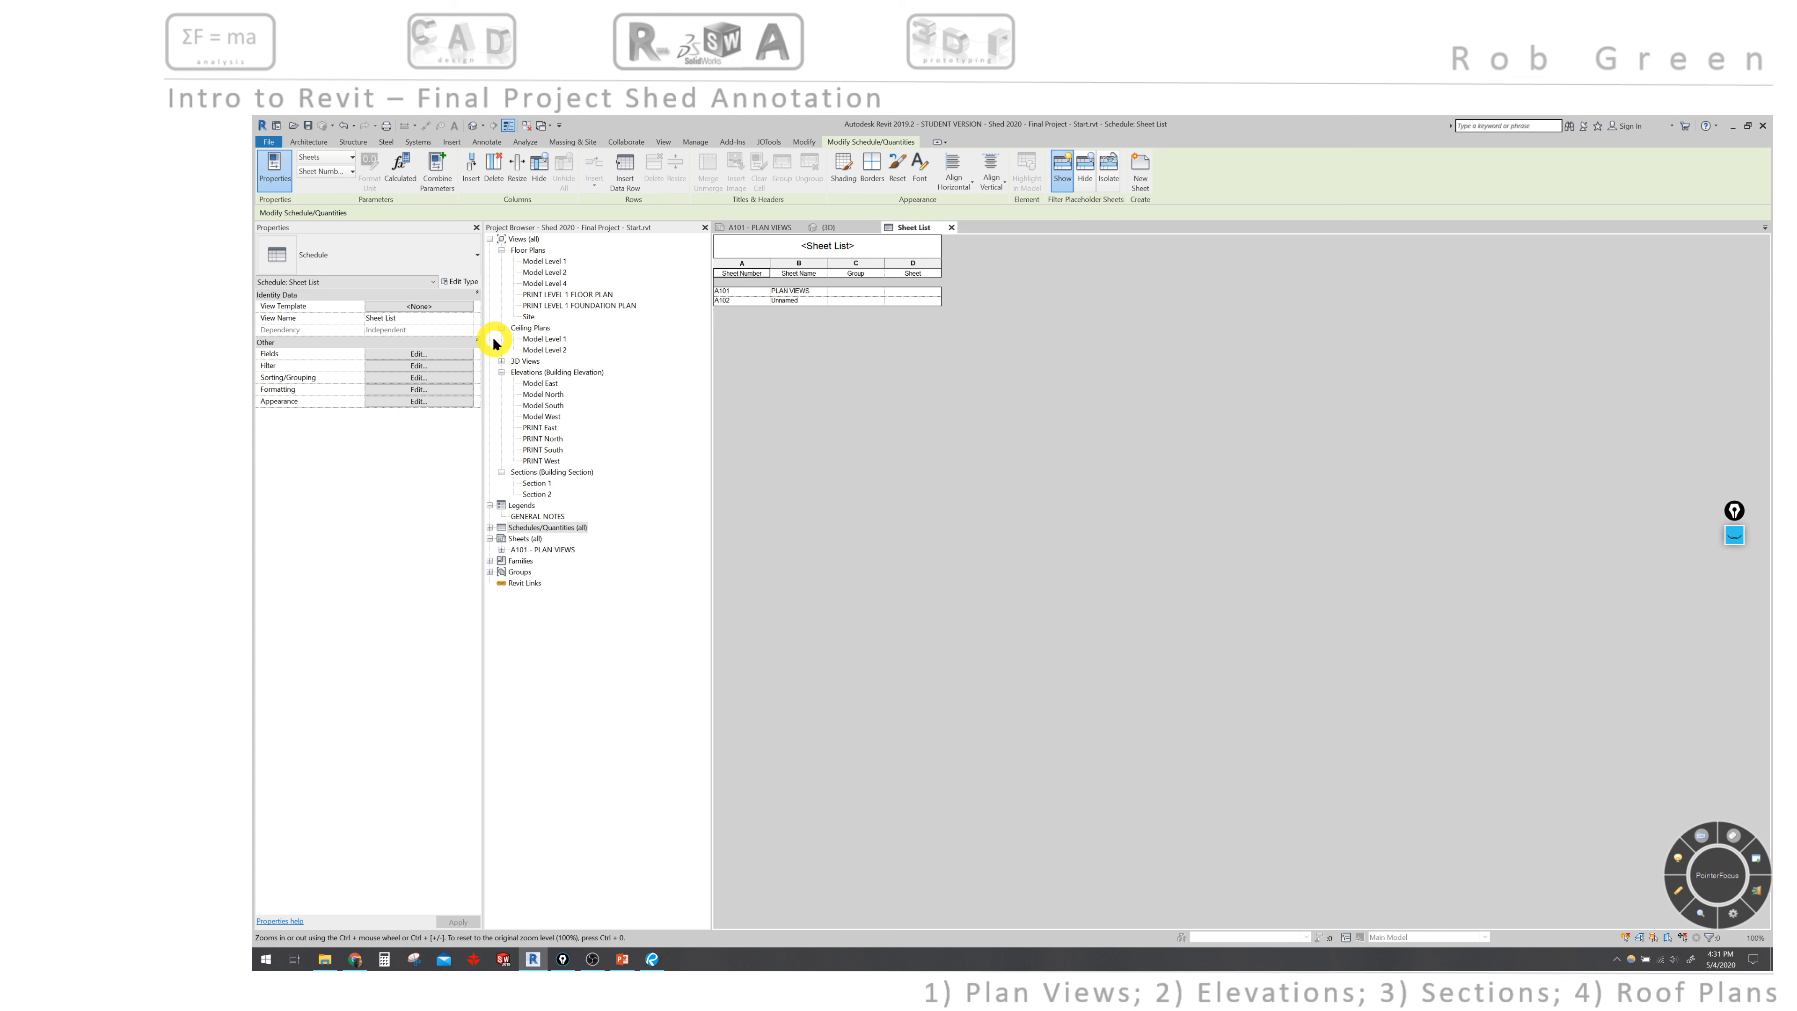
left_click(444, 356)
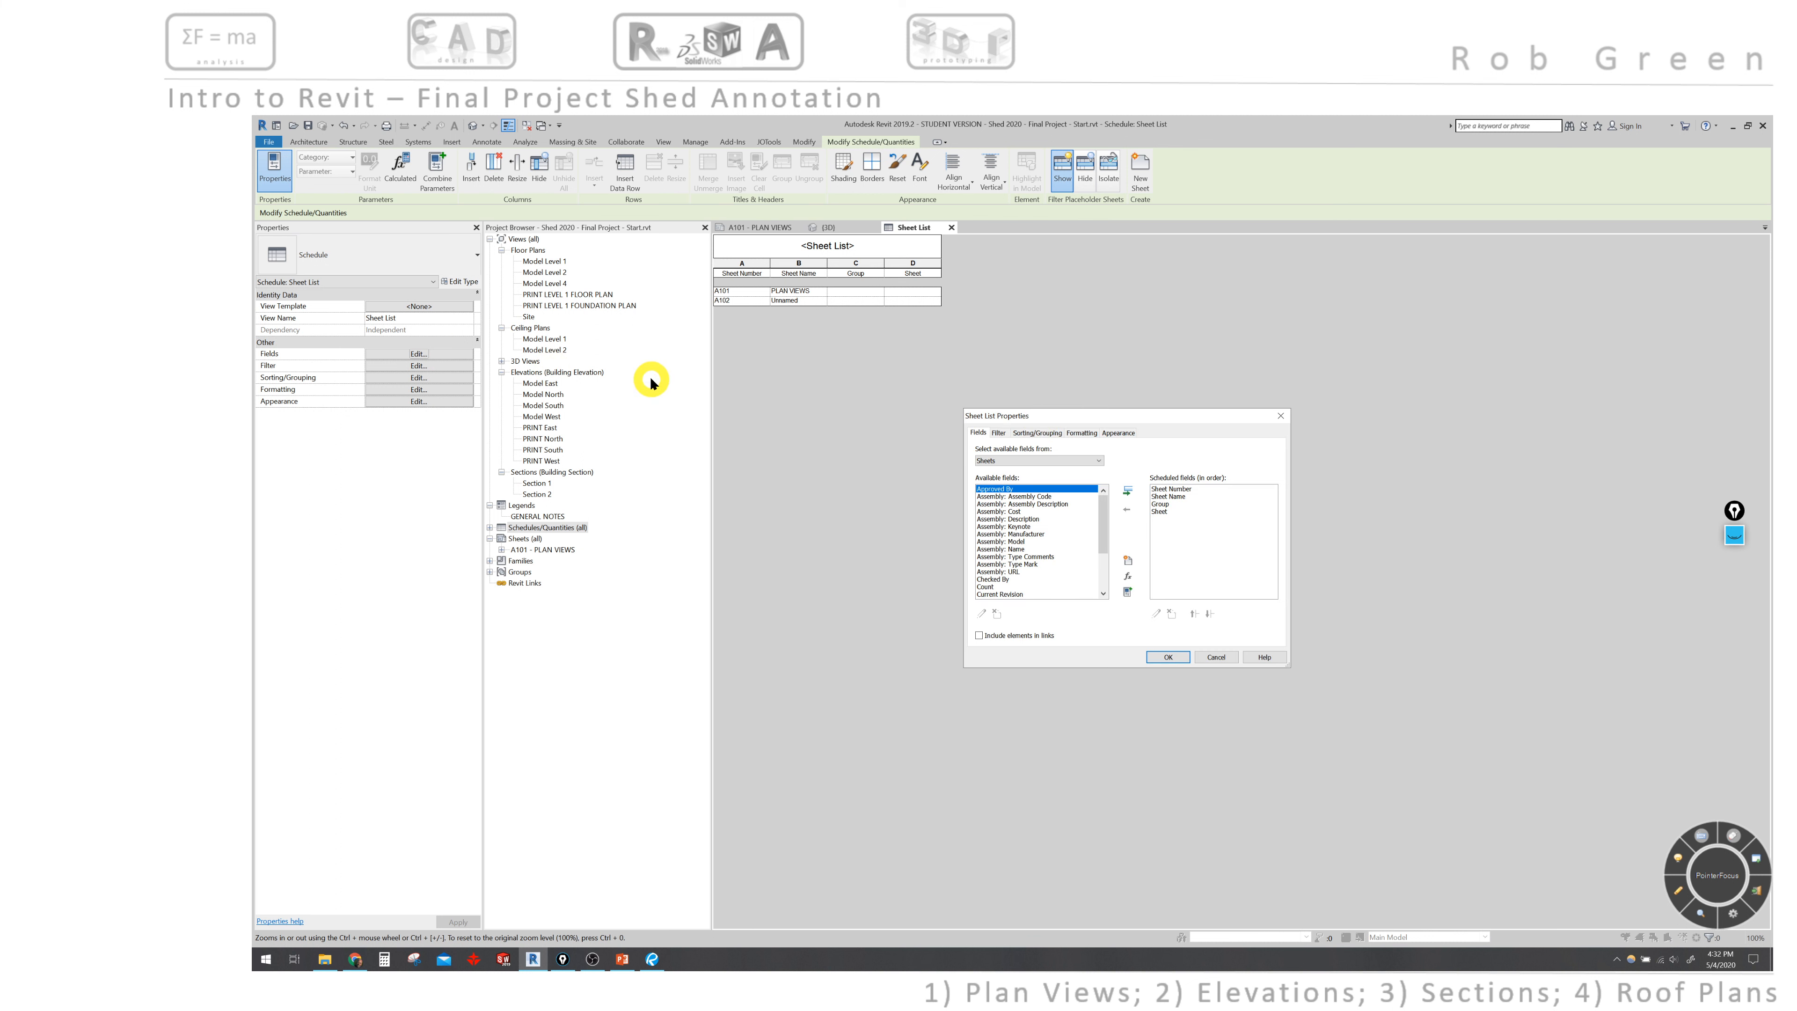
left_click_drag(1039, 421, 870, 401)
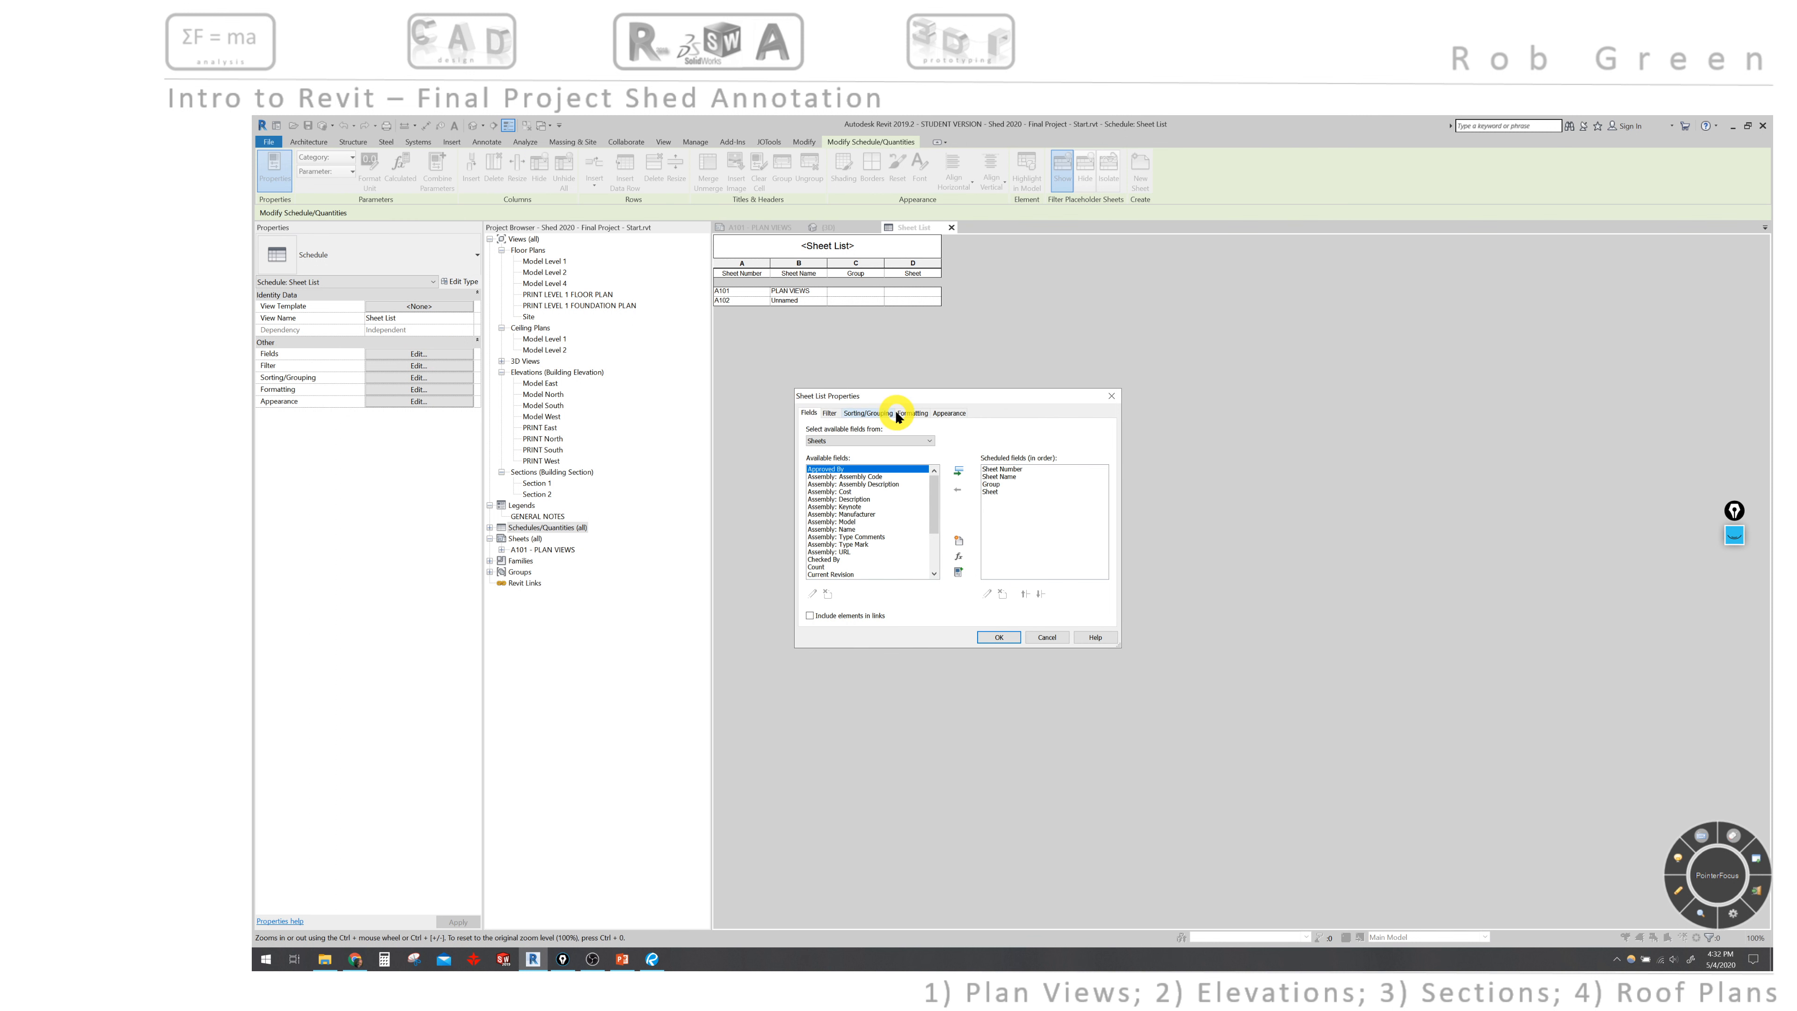
left_click(831, 415)
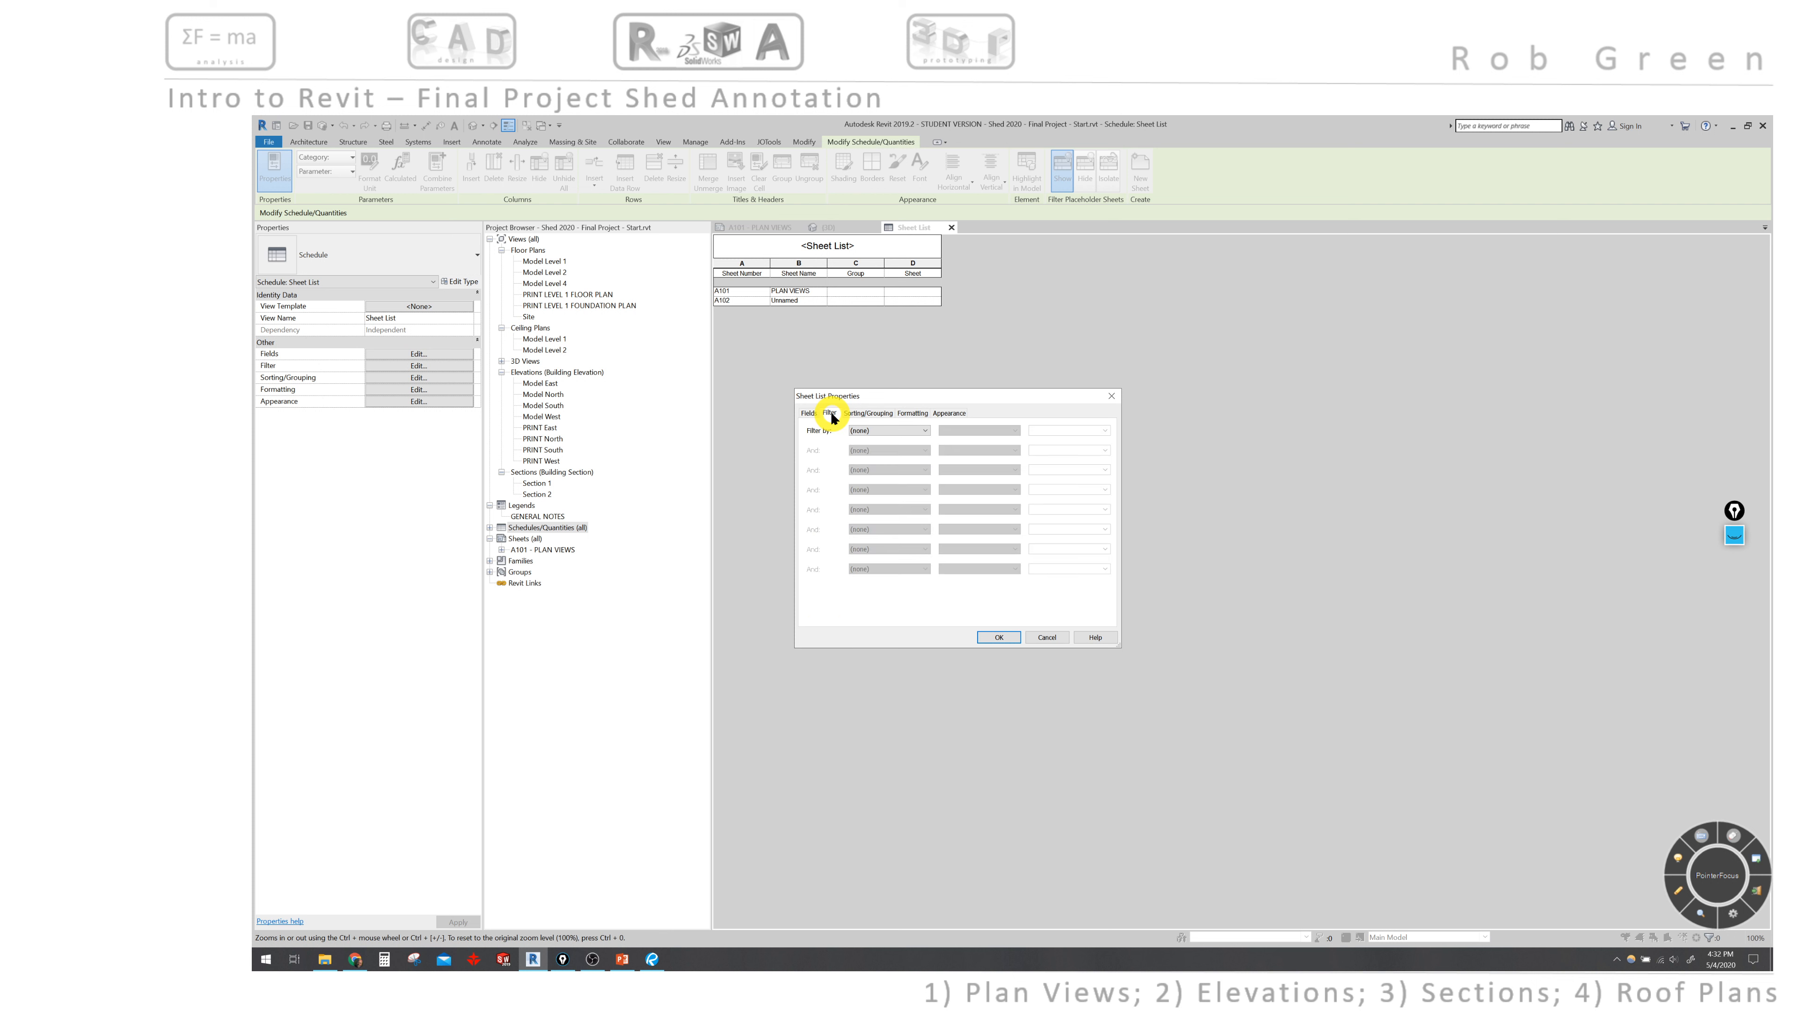
left_click(923, 430)
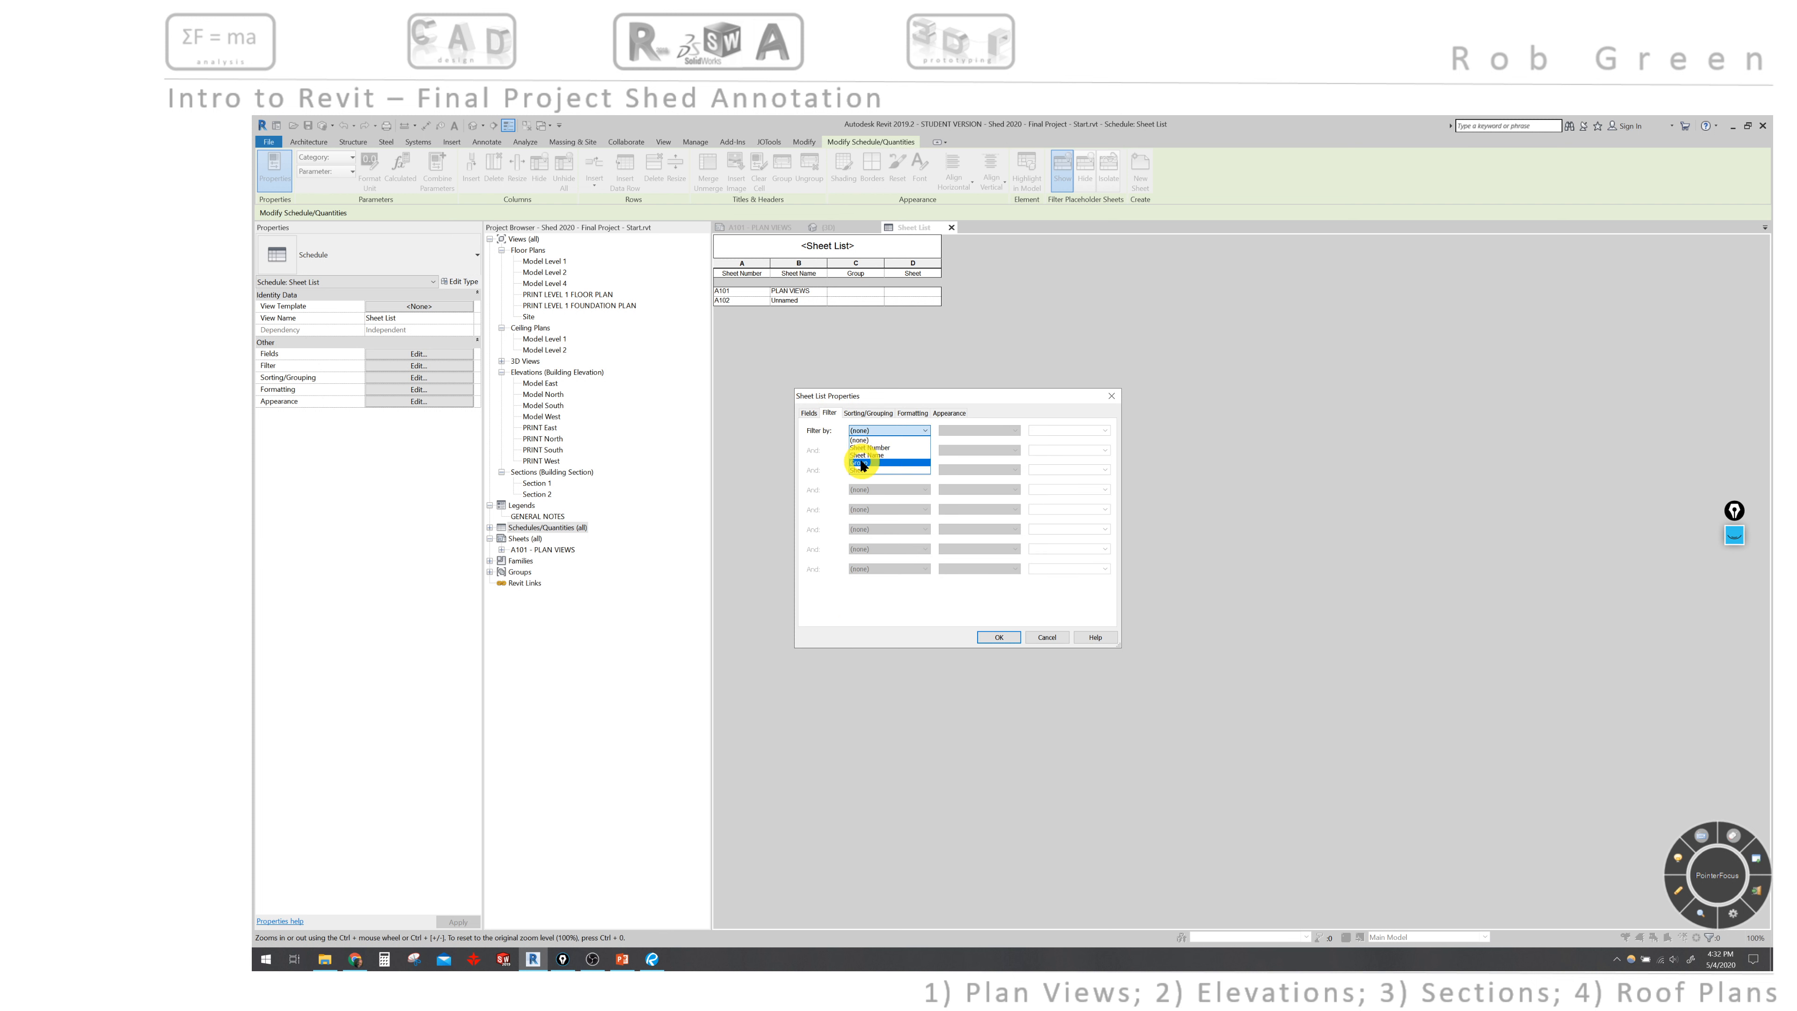
left_click(865, 462)
left_click(926, 450)
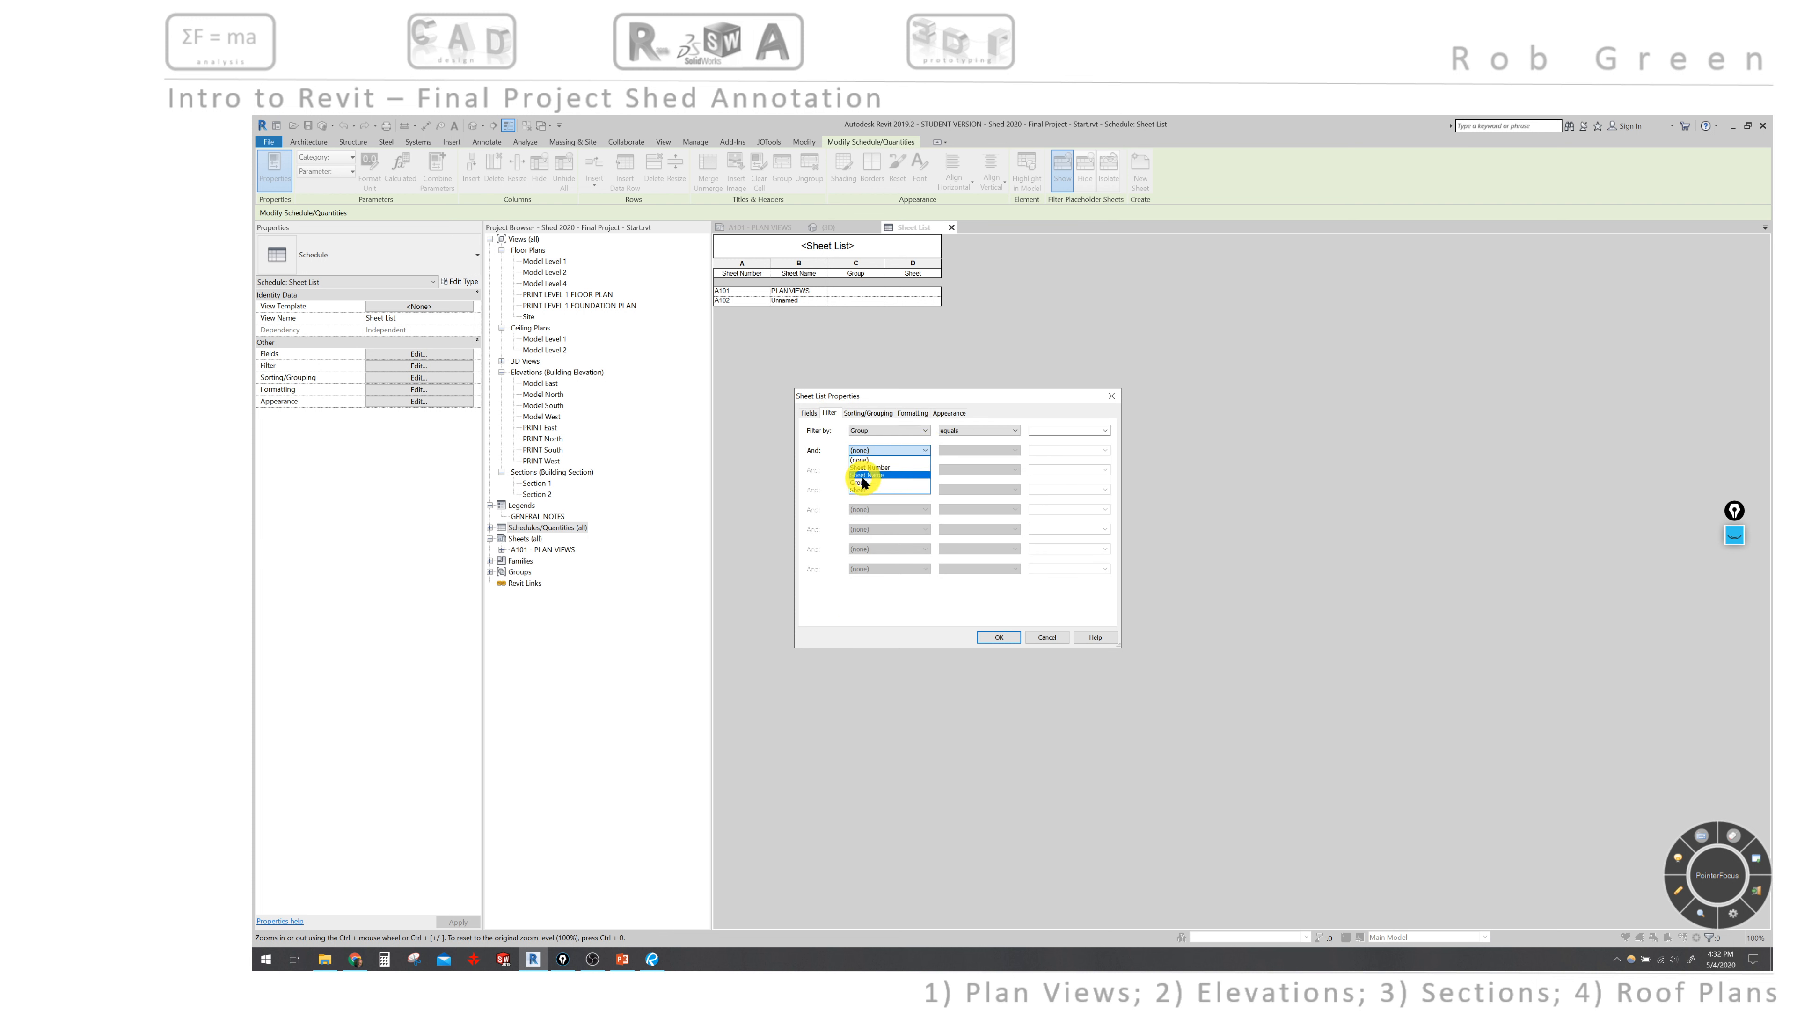
left_click(856, 493)
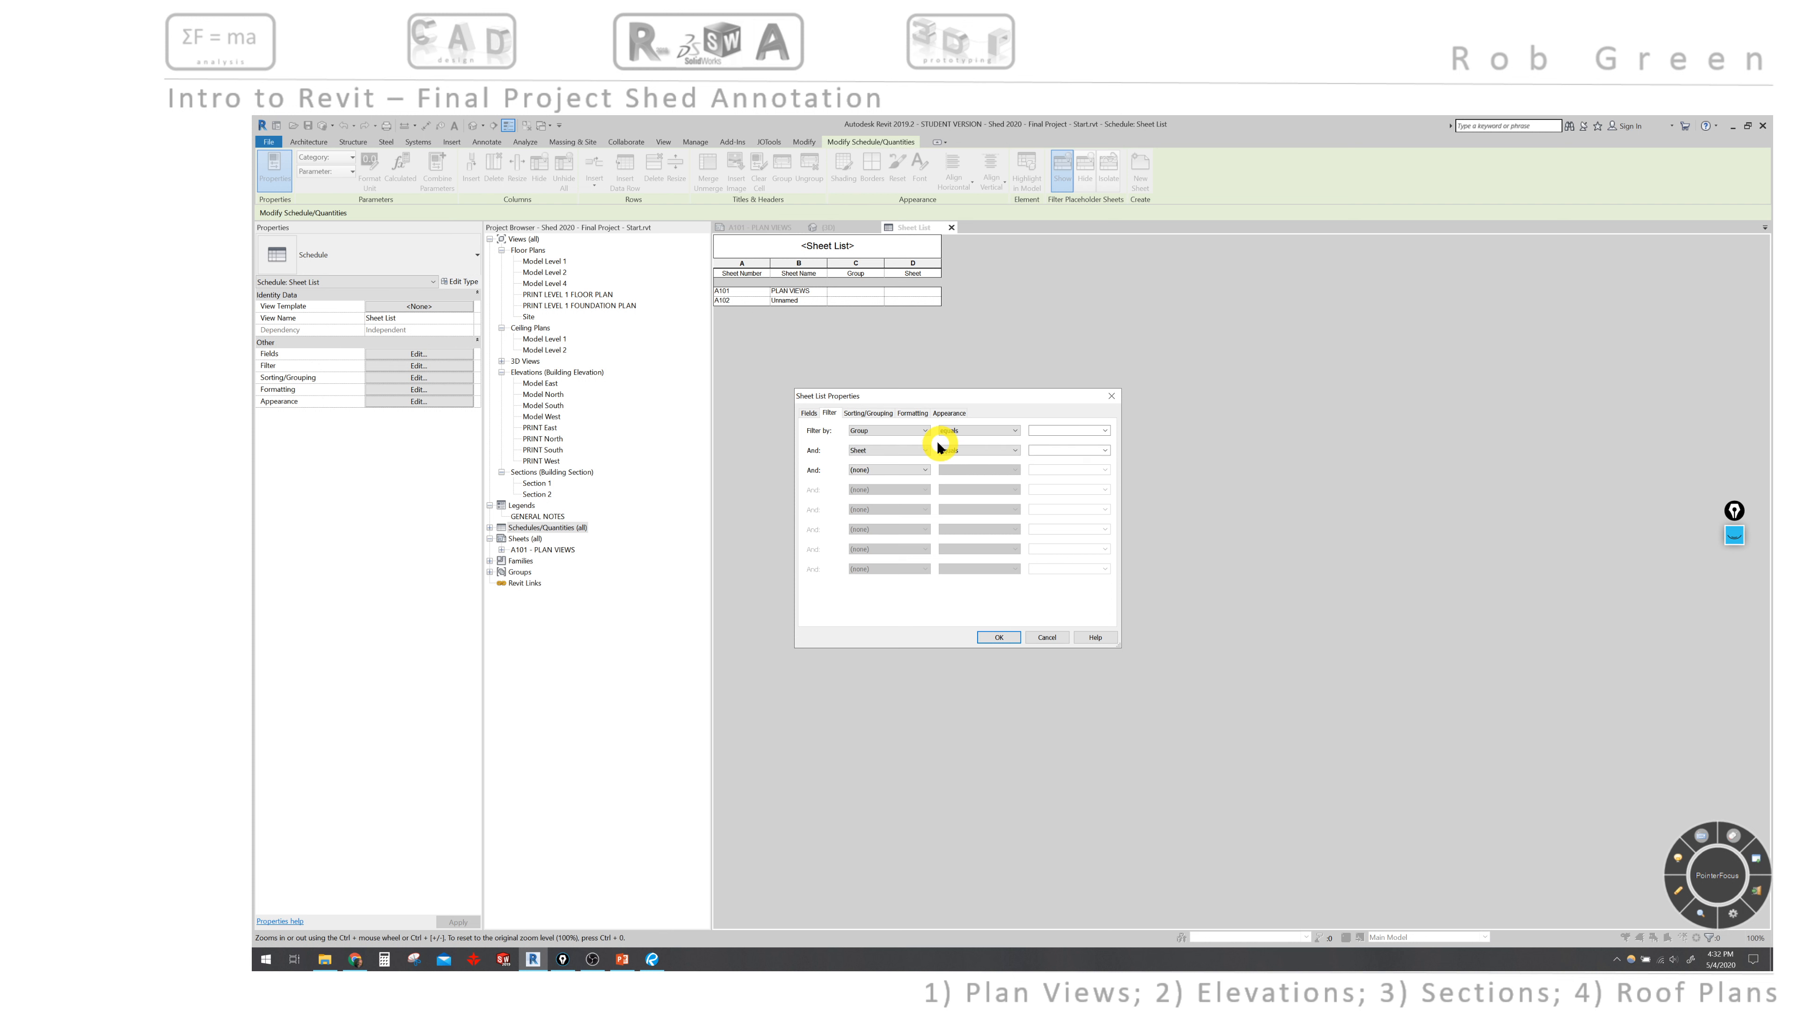
left_click(925, 431)
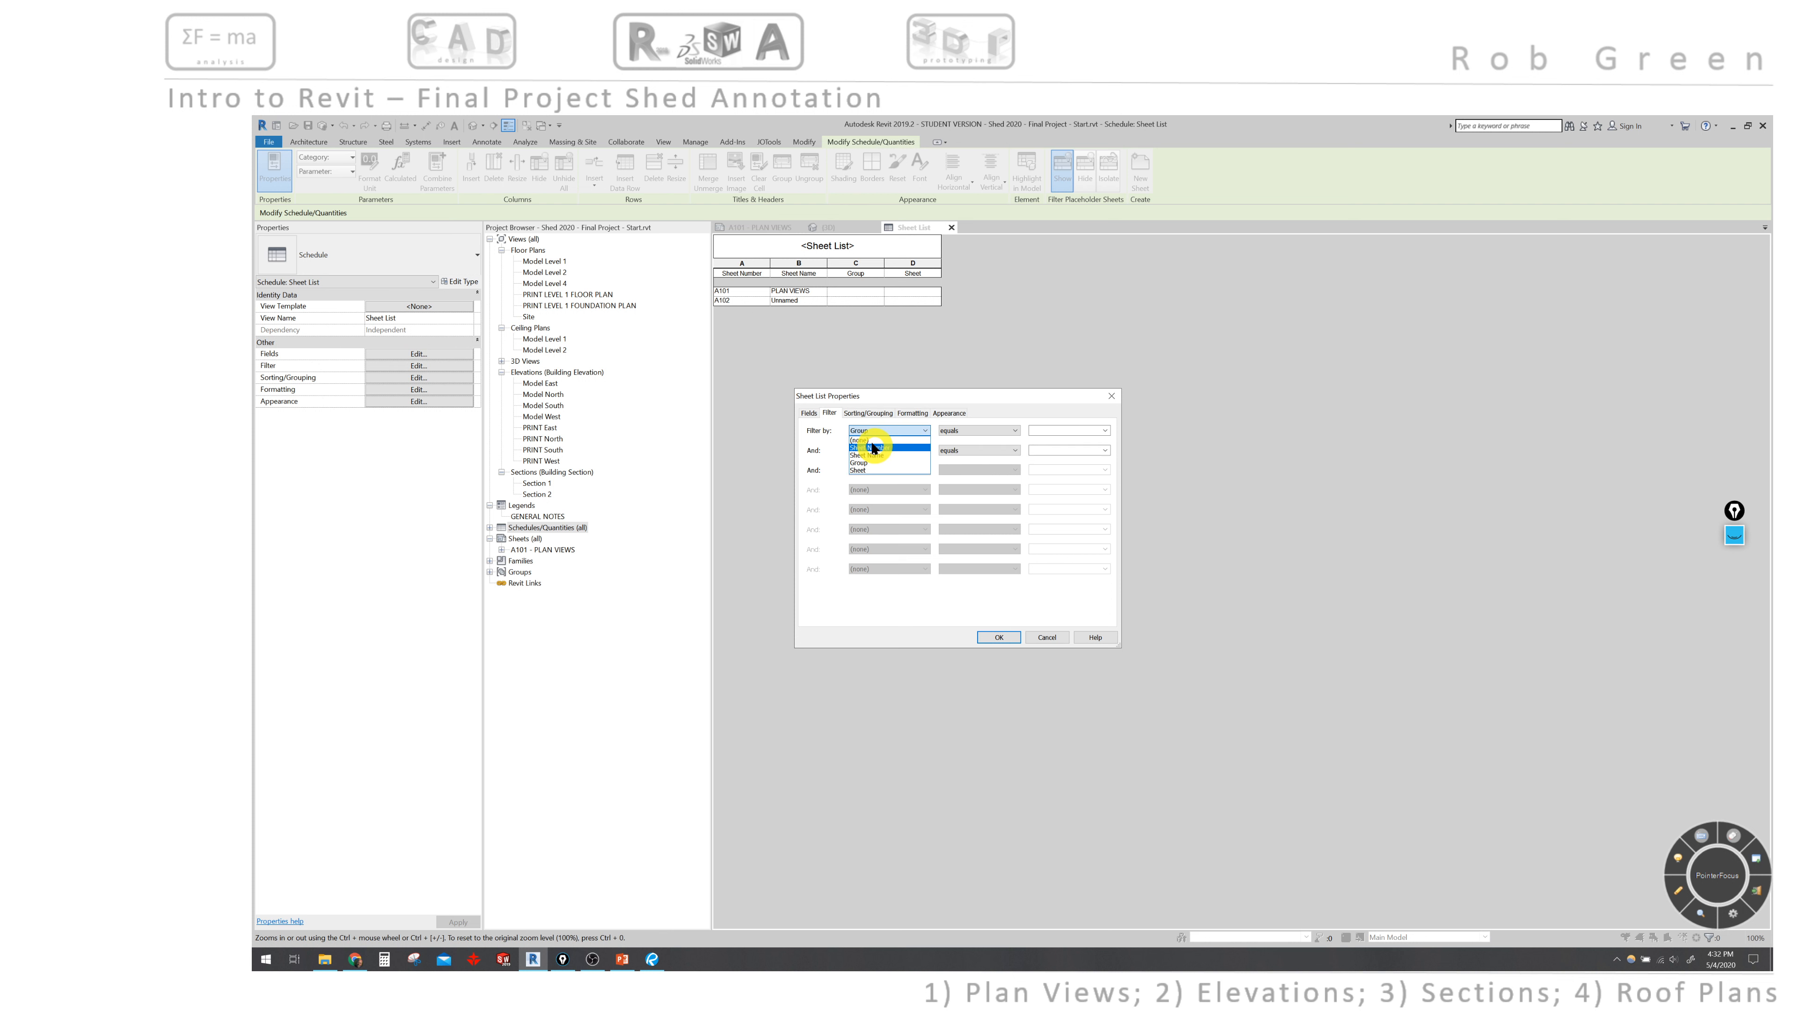
left_click(867, 440)
left_click(909, 432)
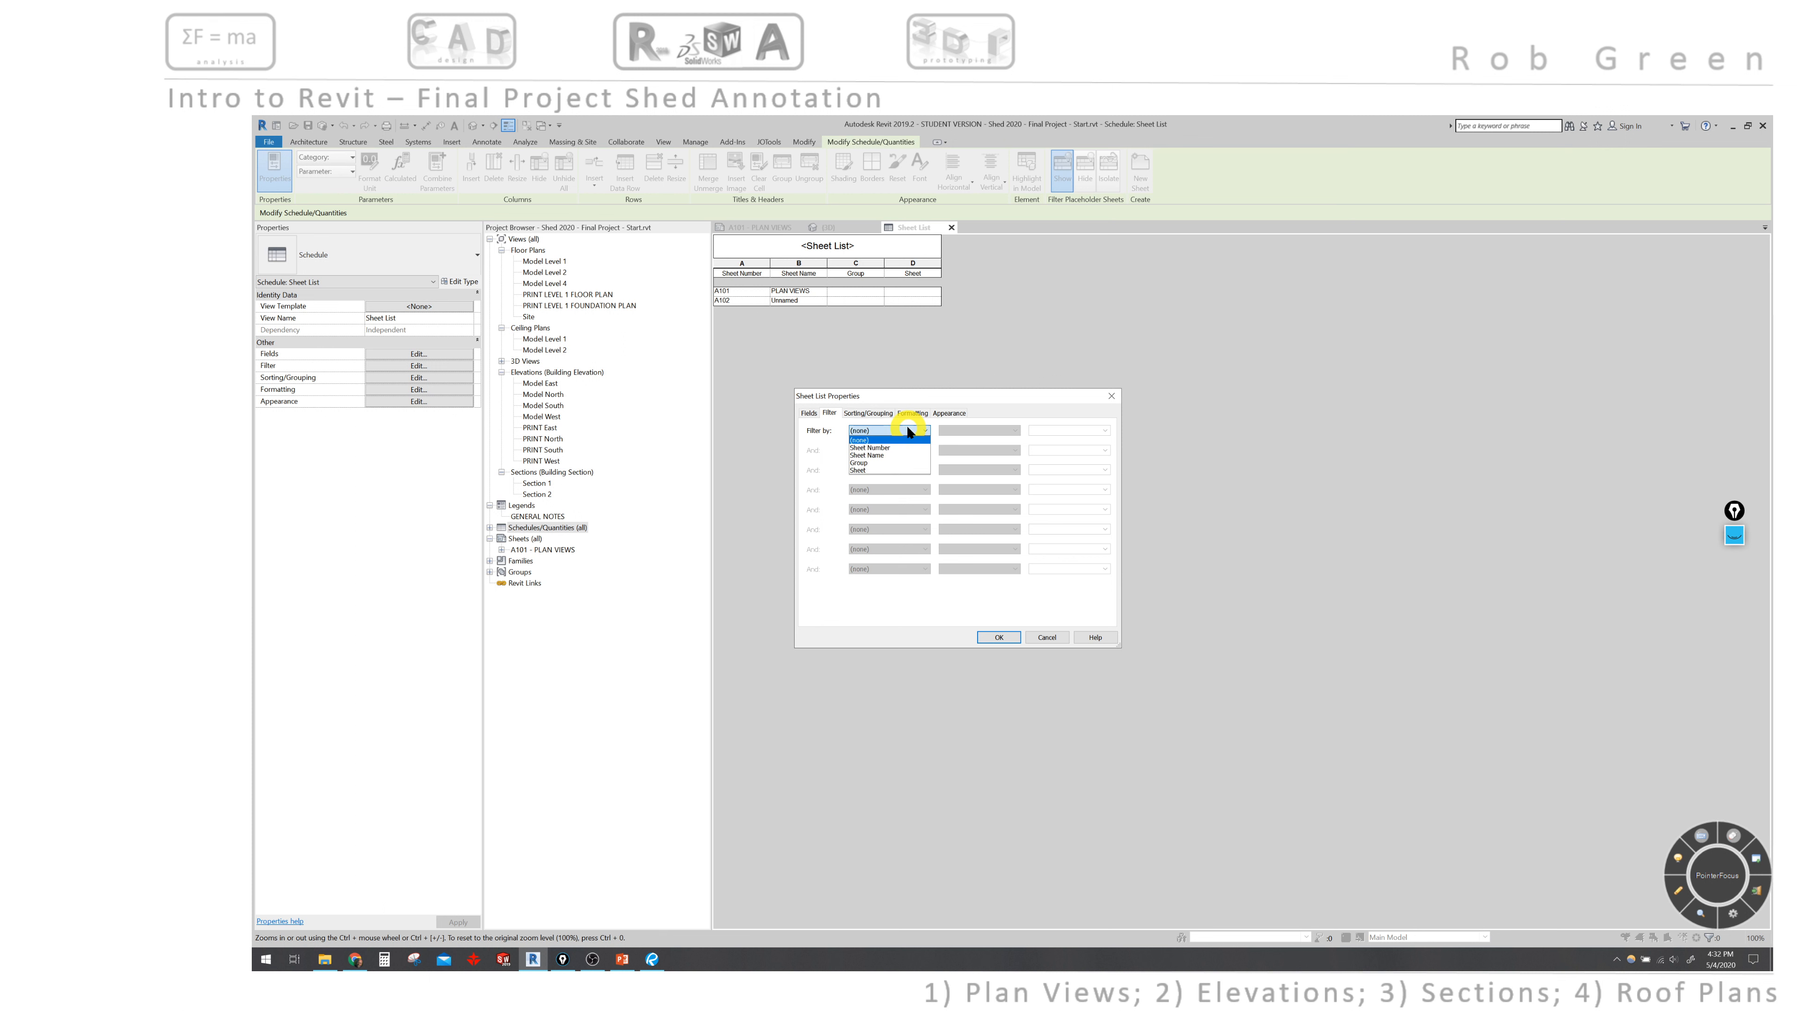
left_click(910, 432)
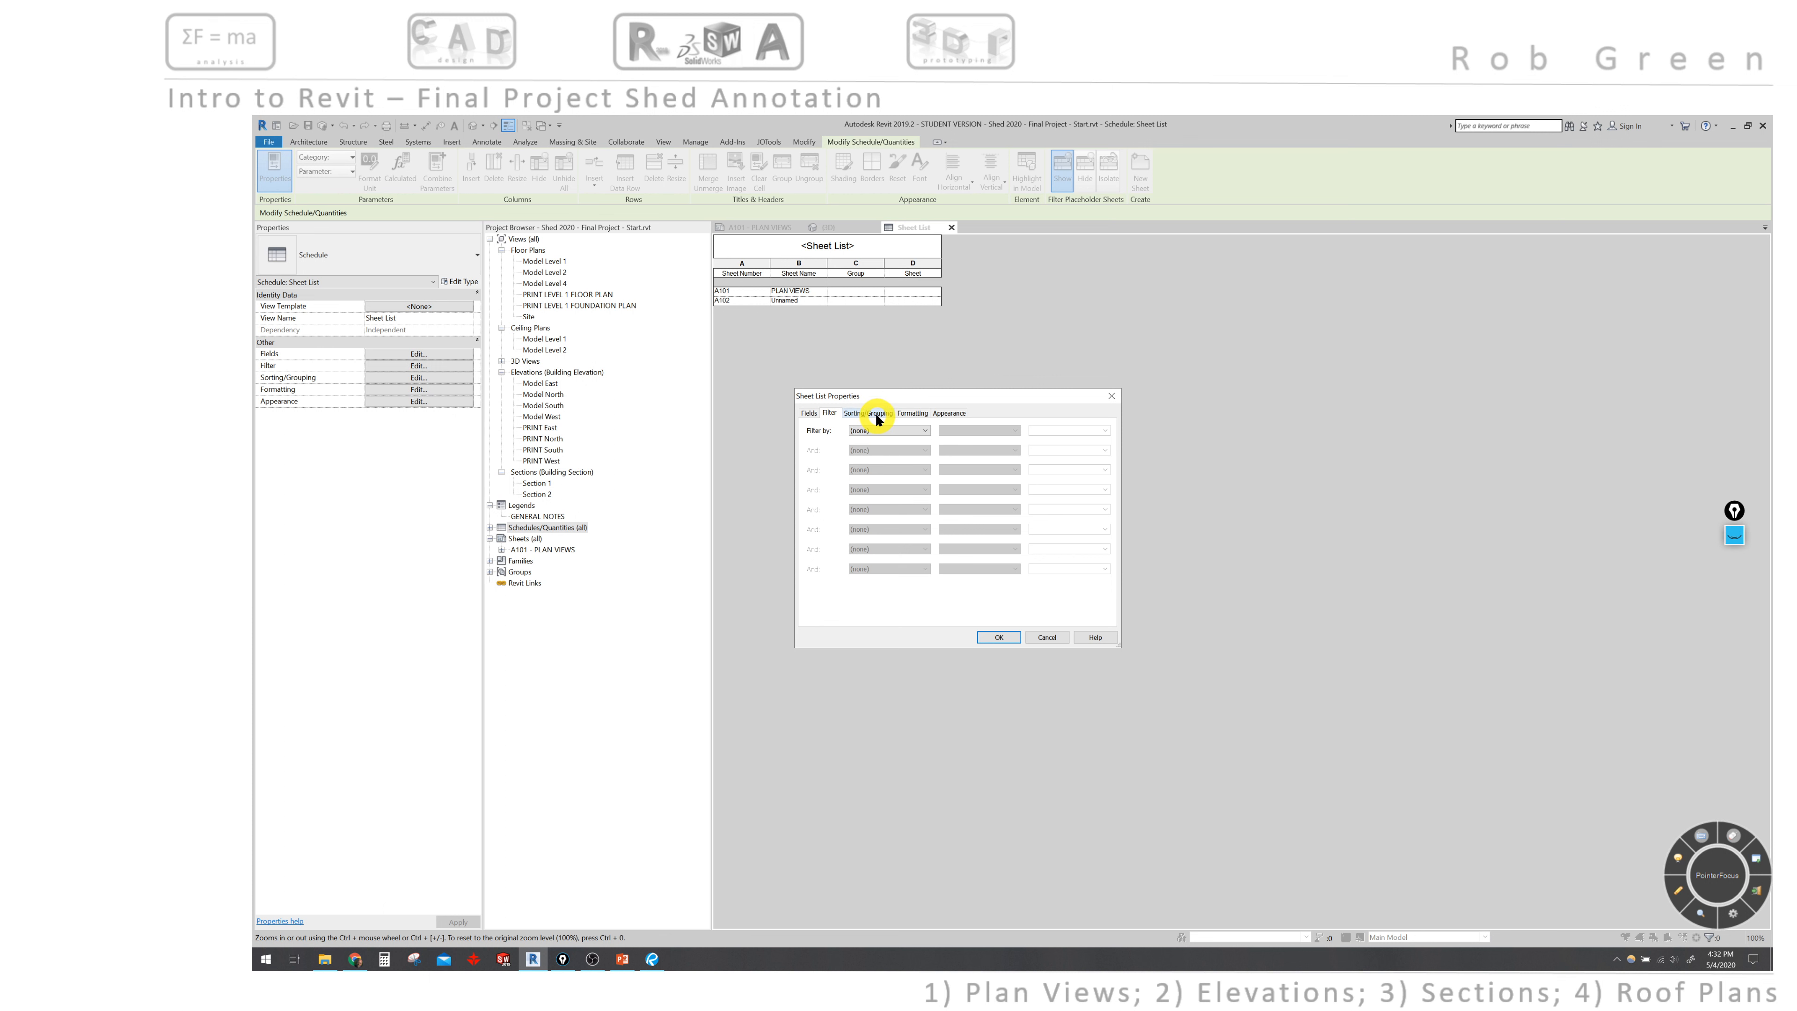
Sort the sheet list by Group and then by Sheet, both ascending, with a blank line between groups
left_click(879, 415)
left_click(926, 431)
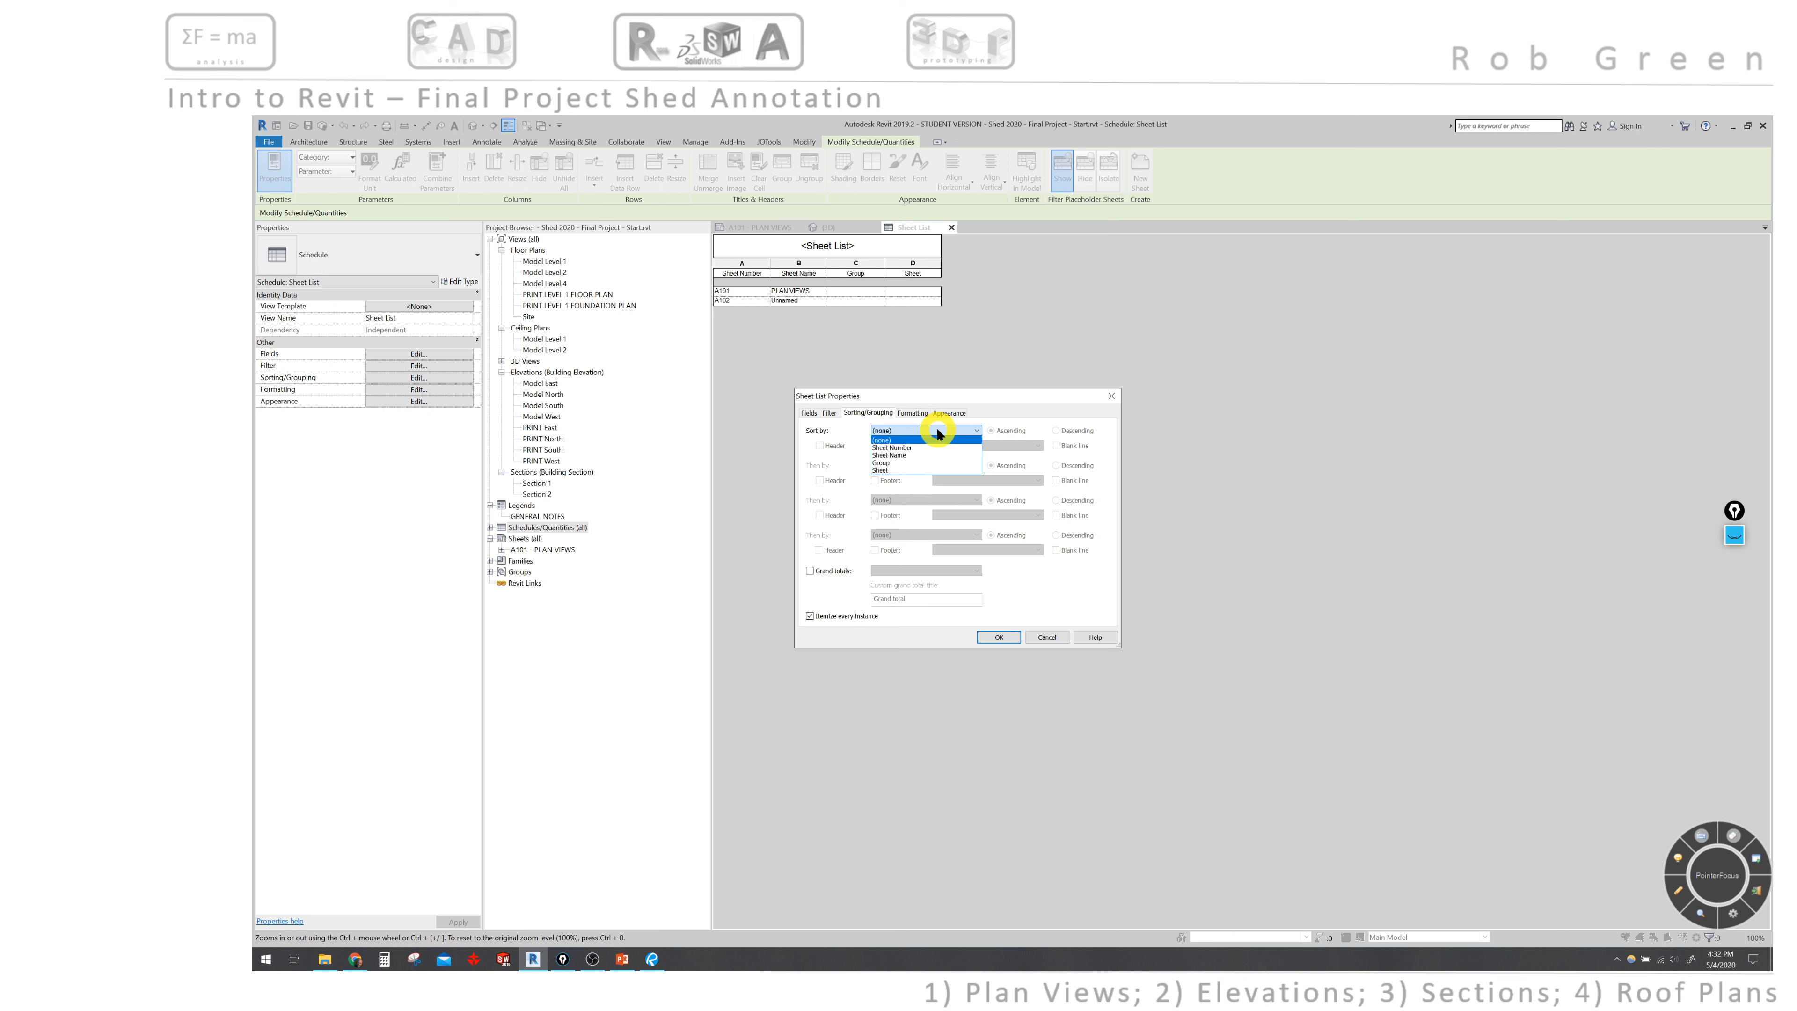
left_click(888, 465)
left_click(892, 465)
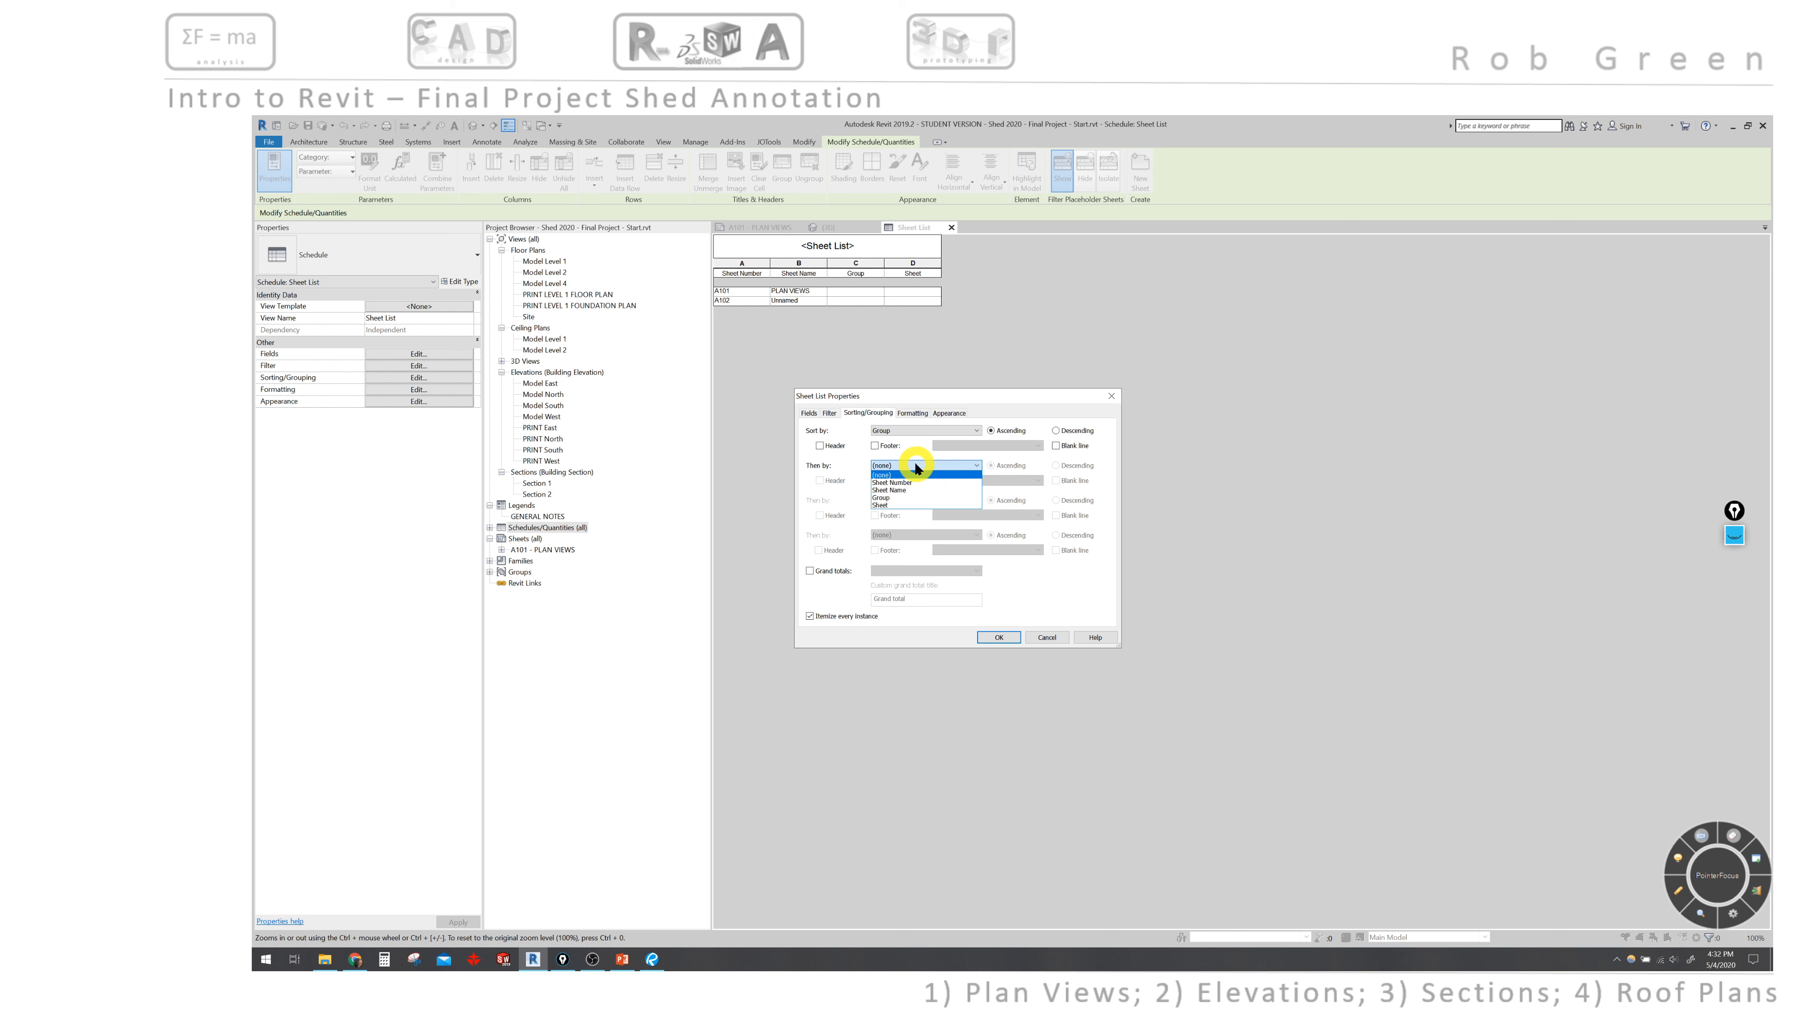
left_click(888, 504)
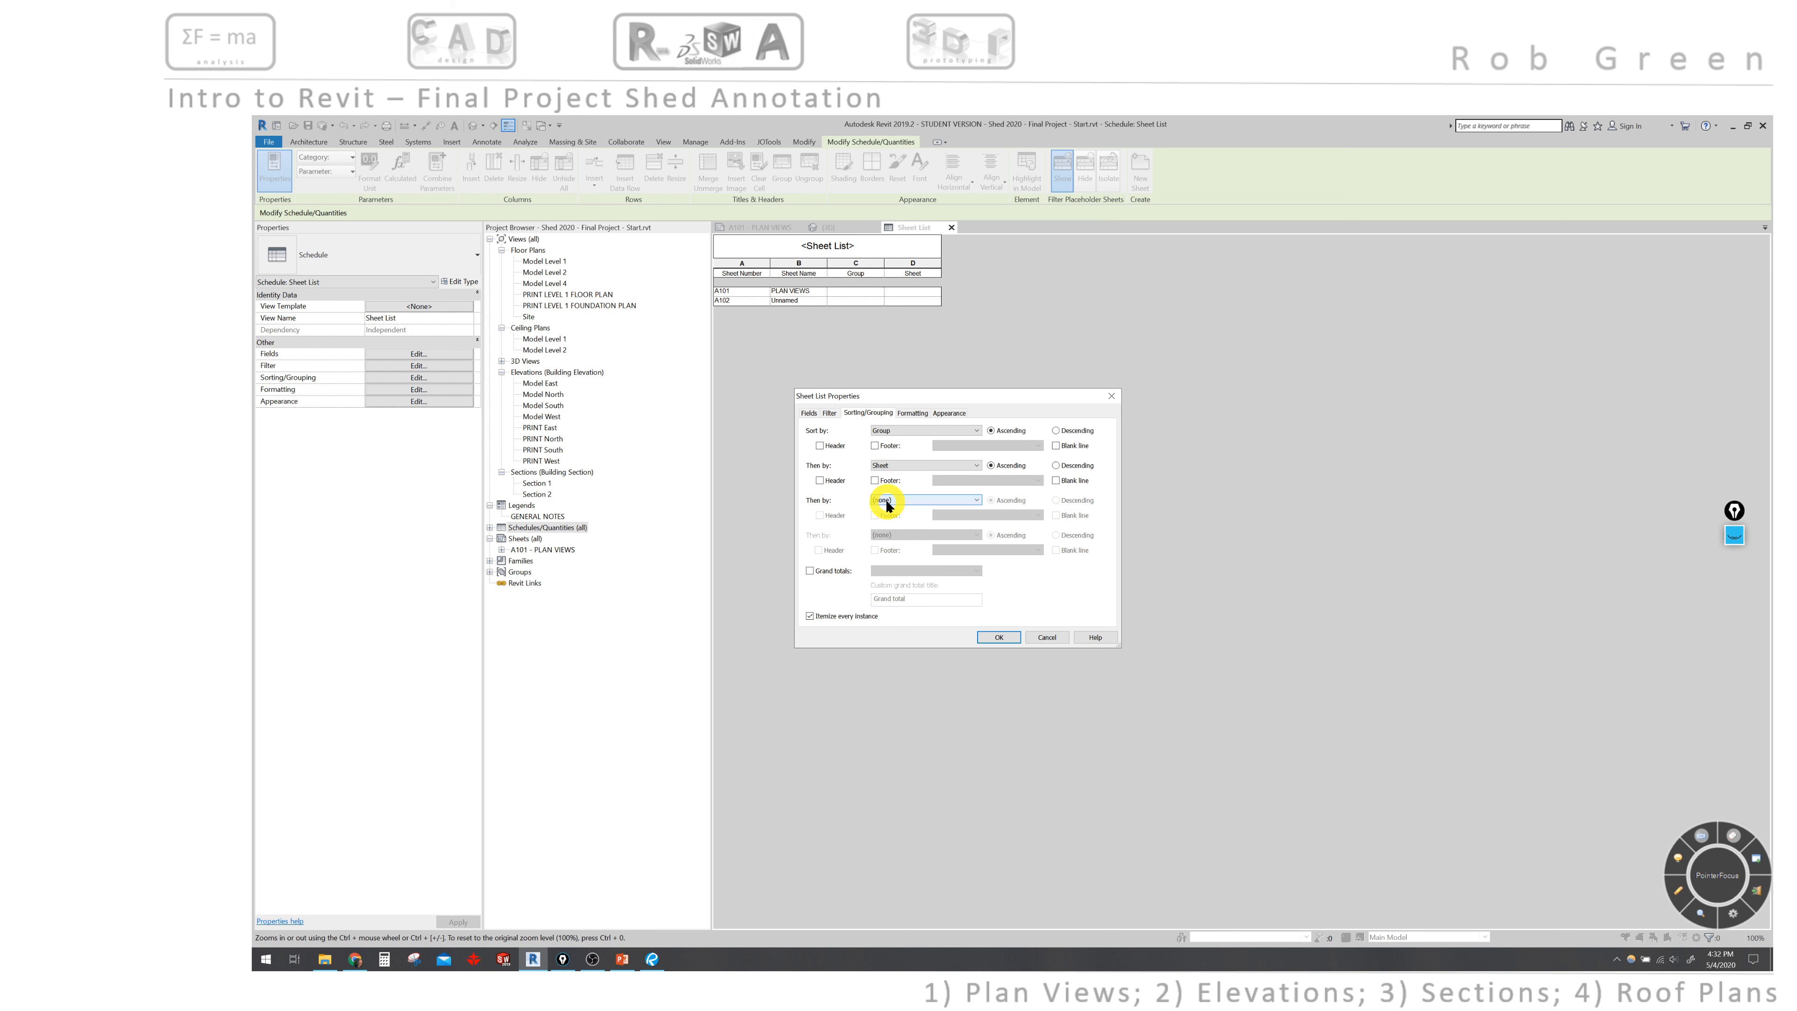
left_click(1056, 446)
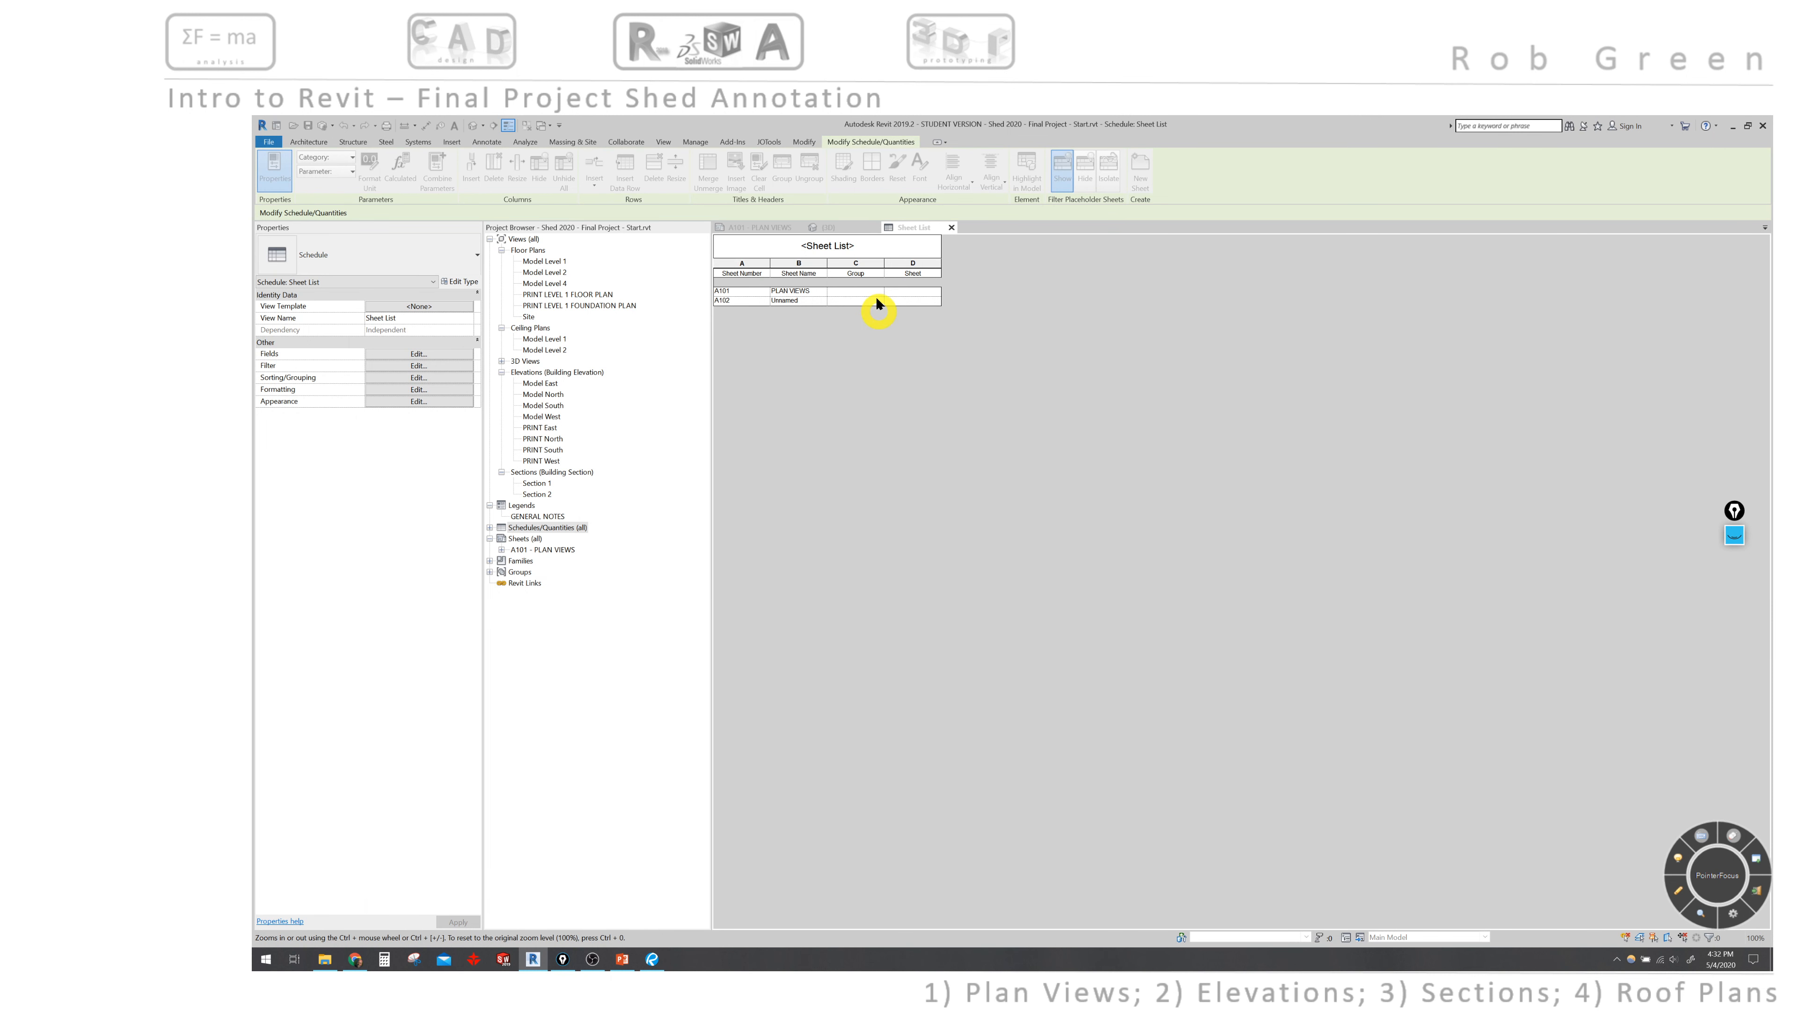
Set the Group value of the unnamed A102 sheet to 0 in the sheet list
left_click(854, 301)
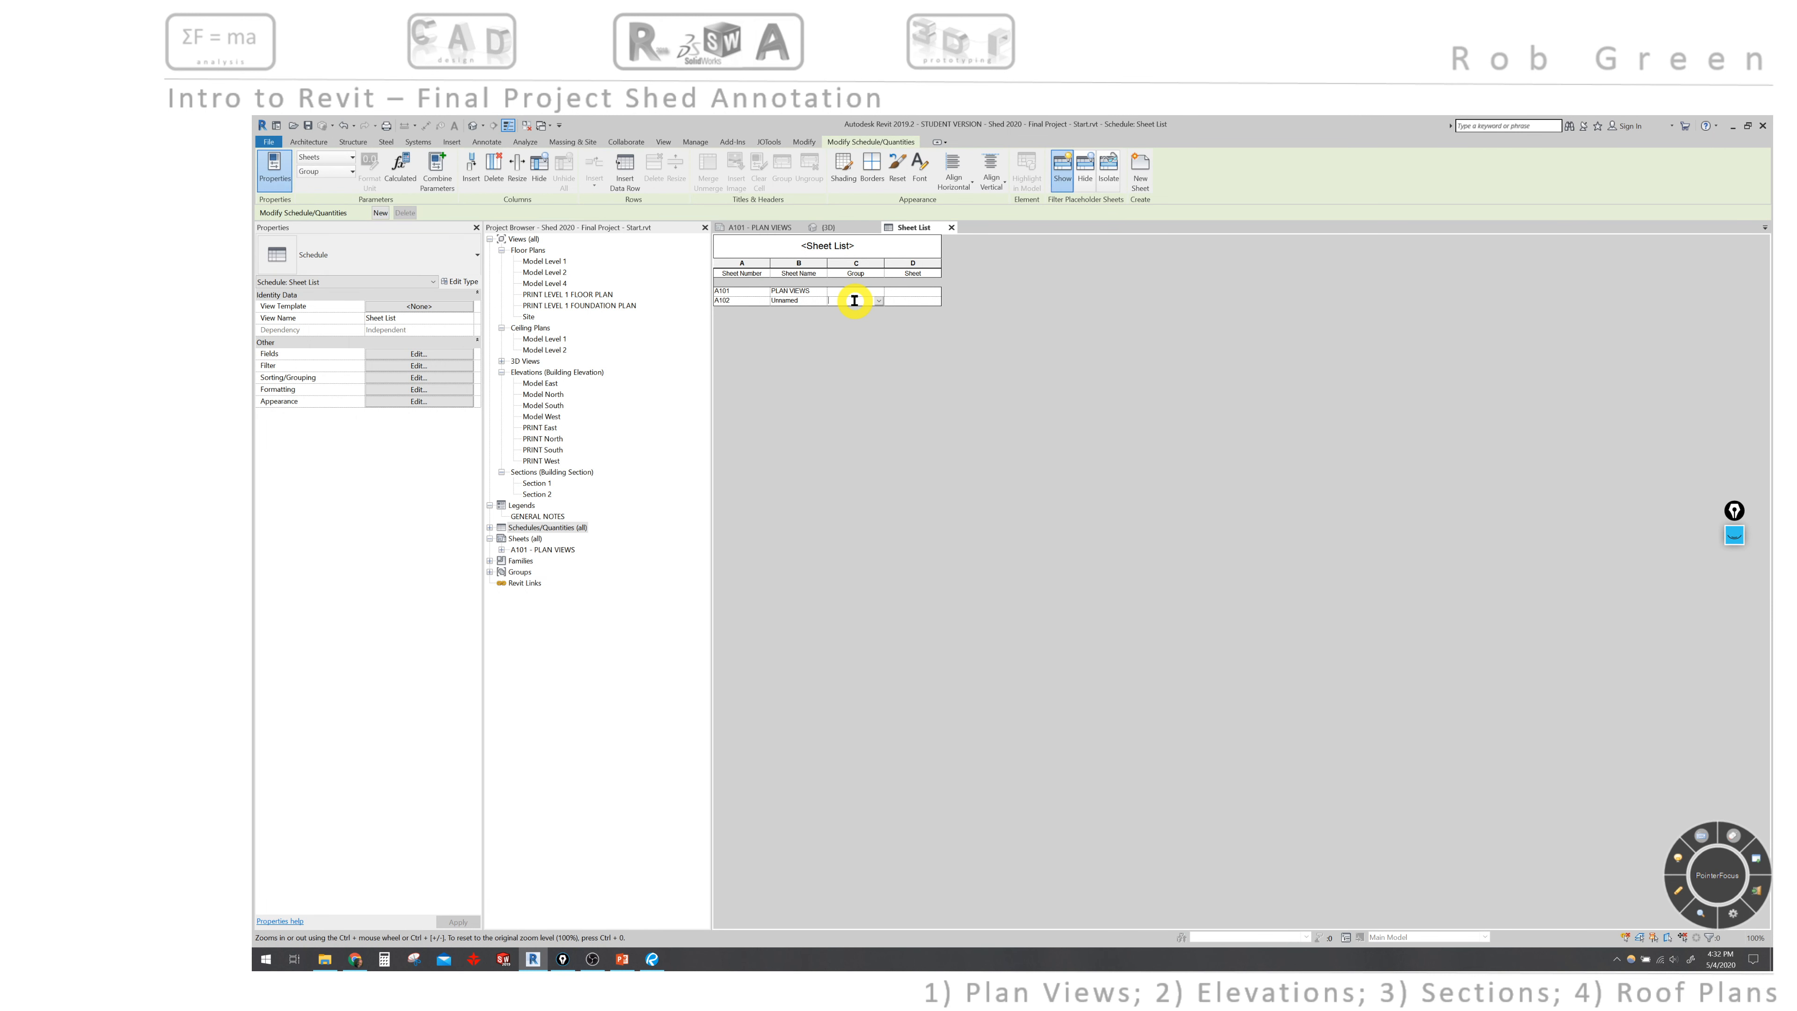
type("0")
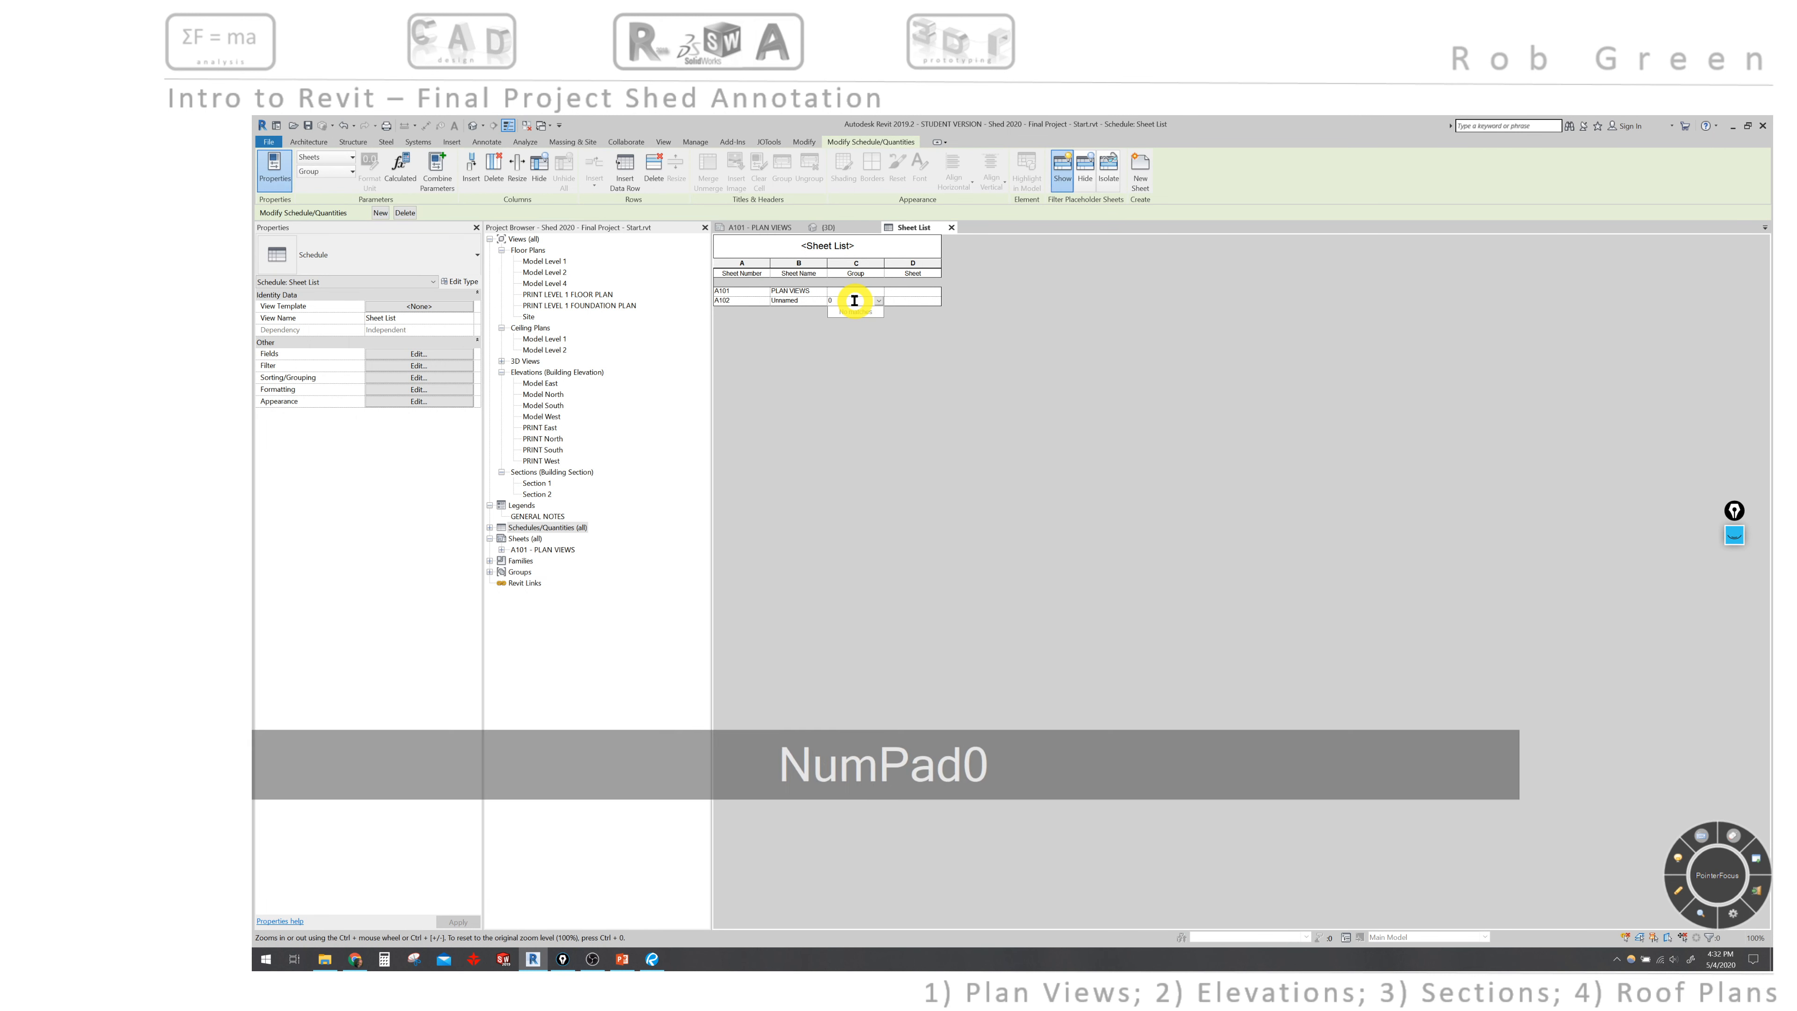
key("Return")
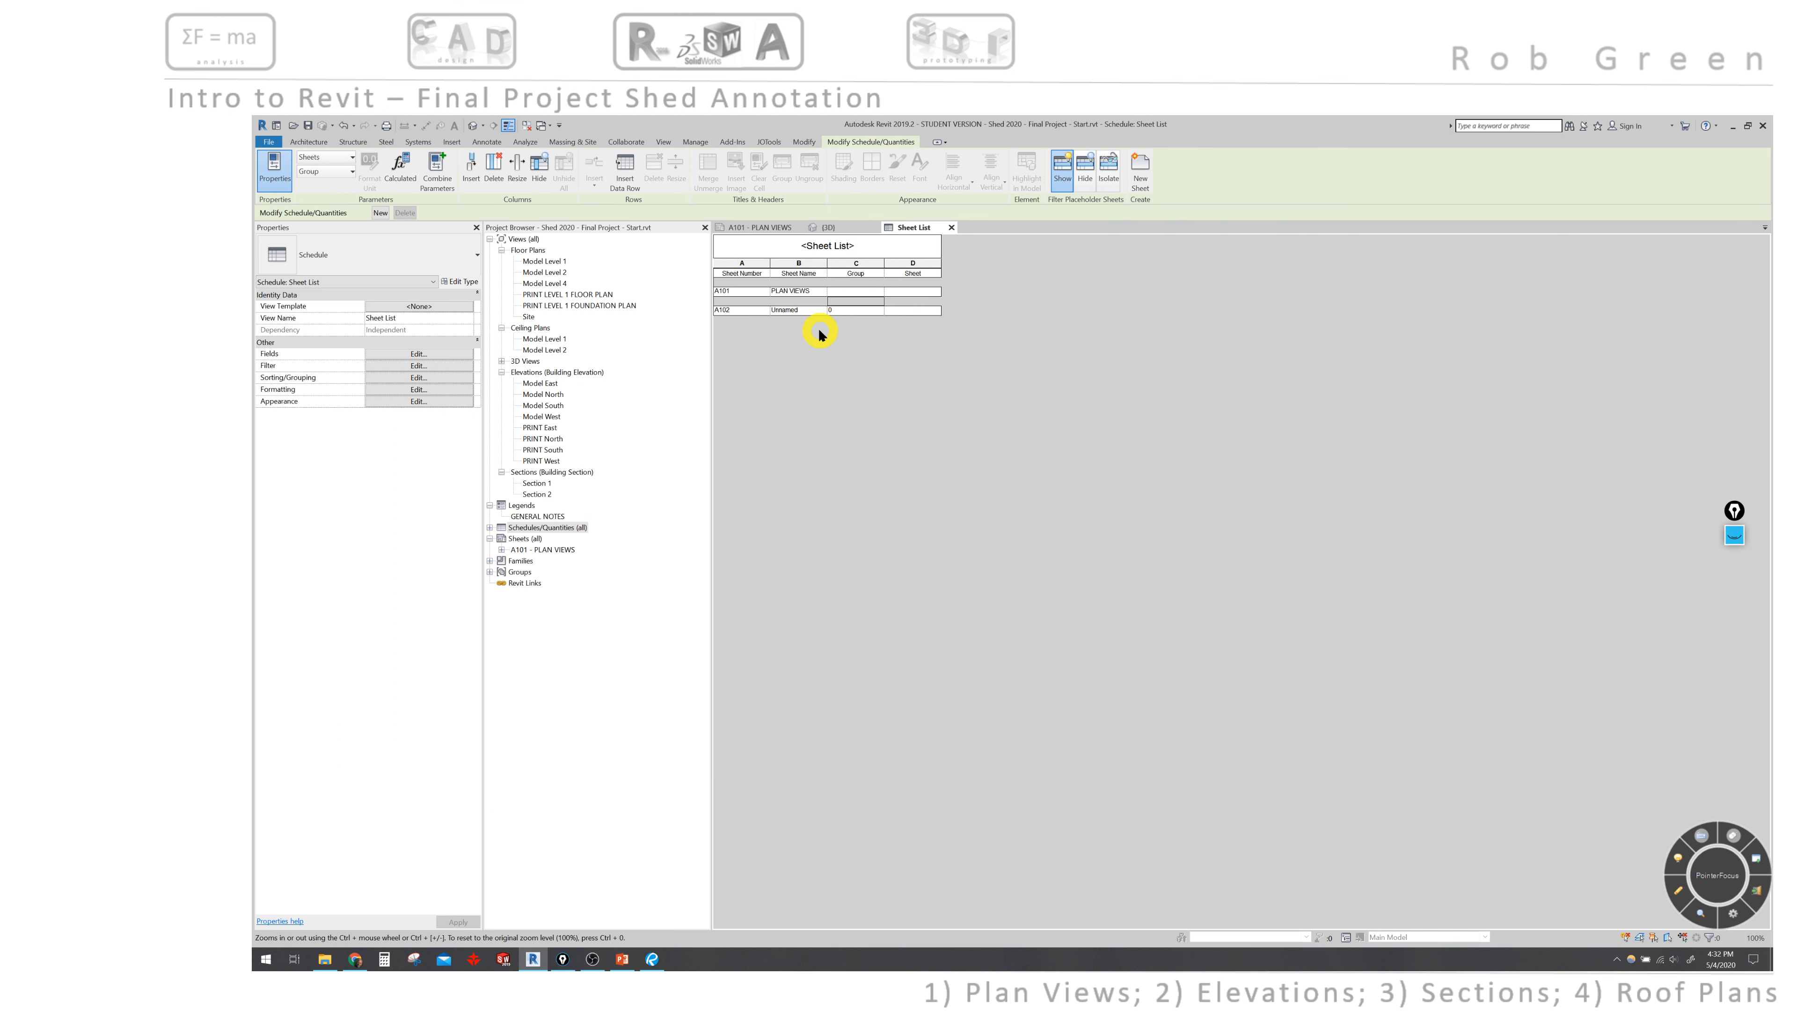
Assign the A101 PLAN VIEWS sheet a Group value of 1 and a Sheet value of 1
left_click(869, 292)
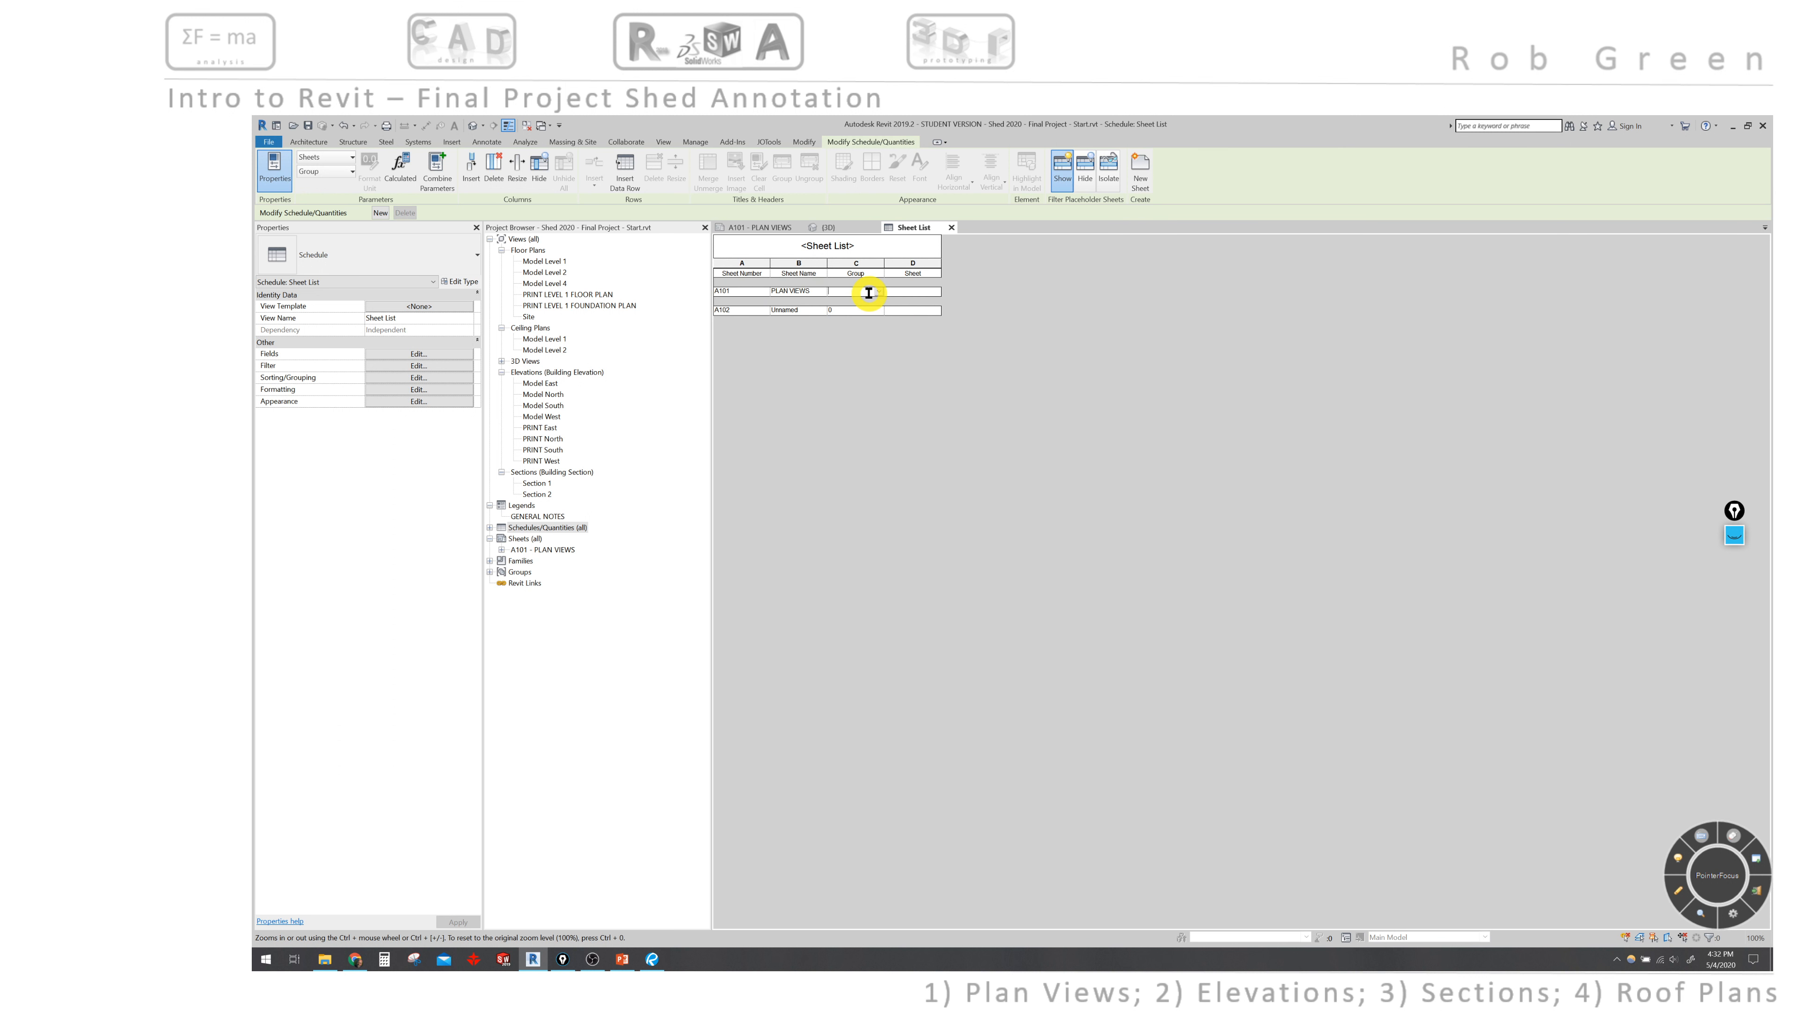
type("1")
key("Return")
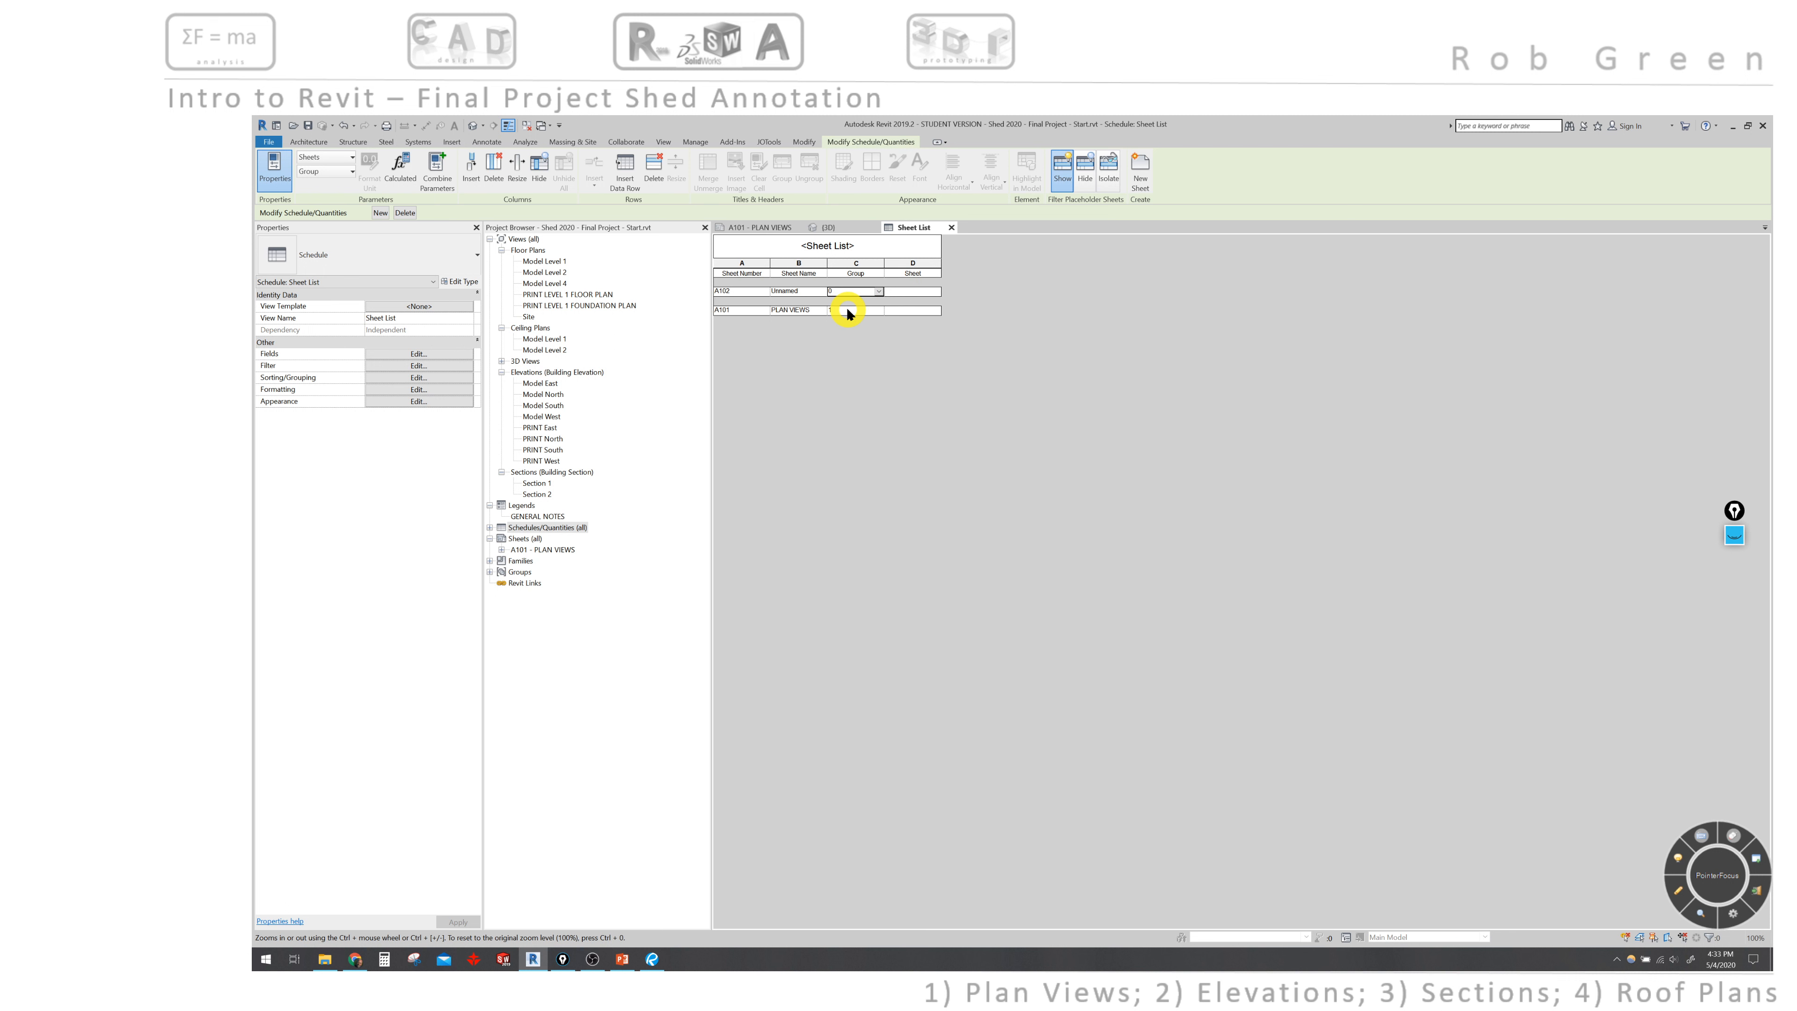
left_click(895, 310)
type("1")
key("Return")
Replace the A102 row's sheet number with the spaced heading "A R C H I T E C T U R A L"
left_click(746, 289)
type("A R ")
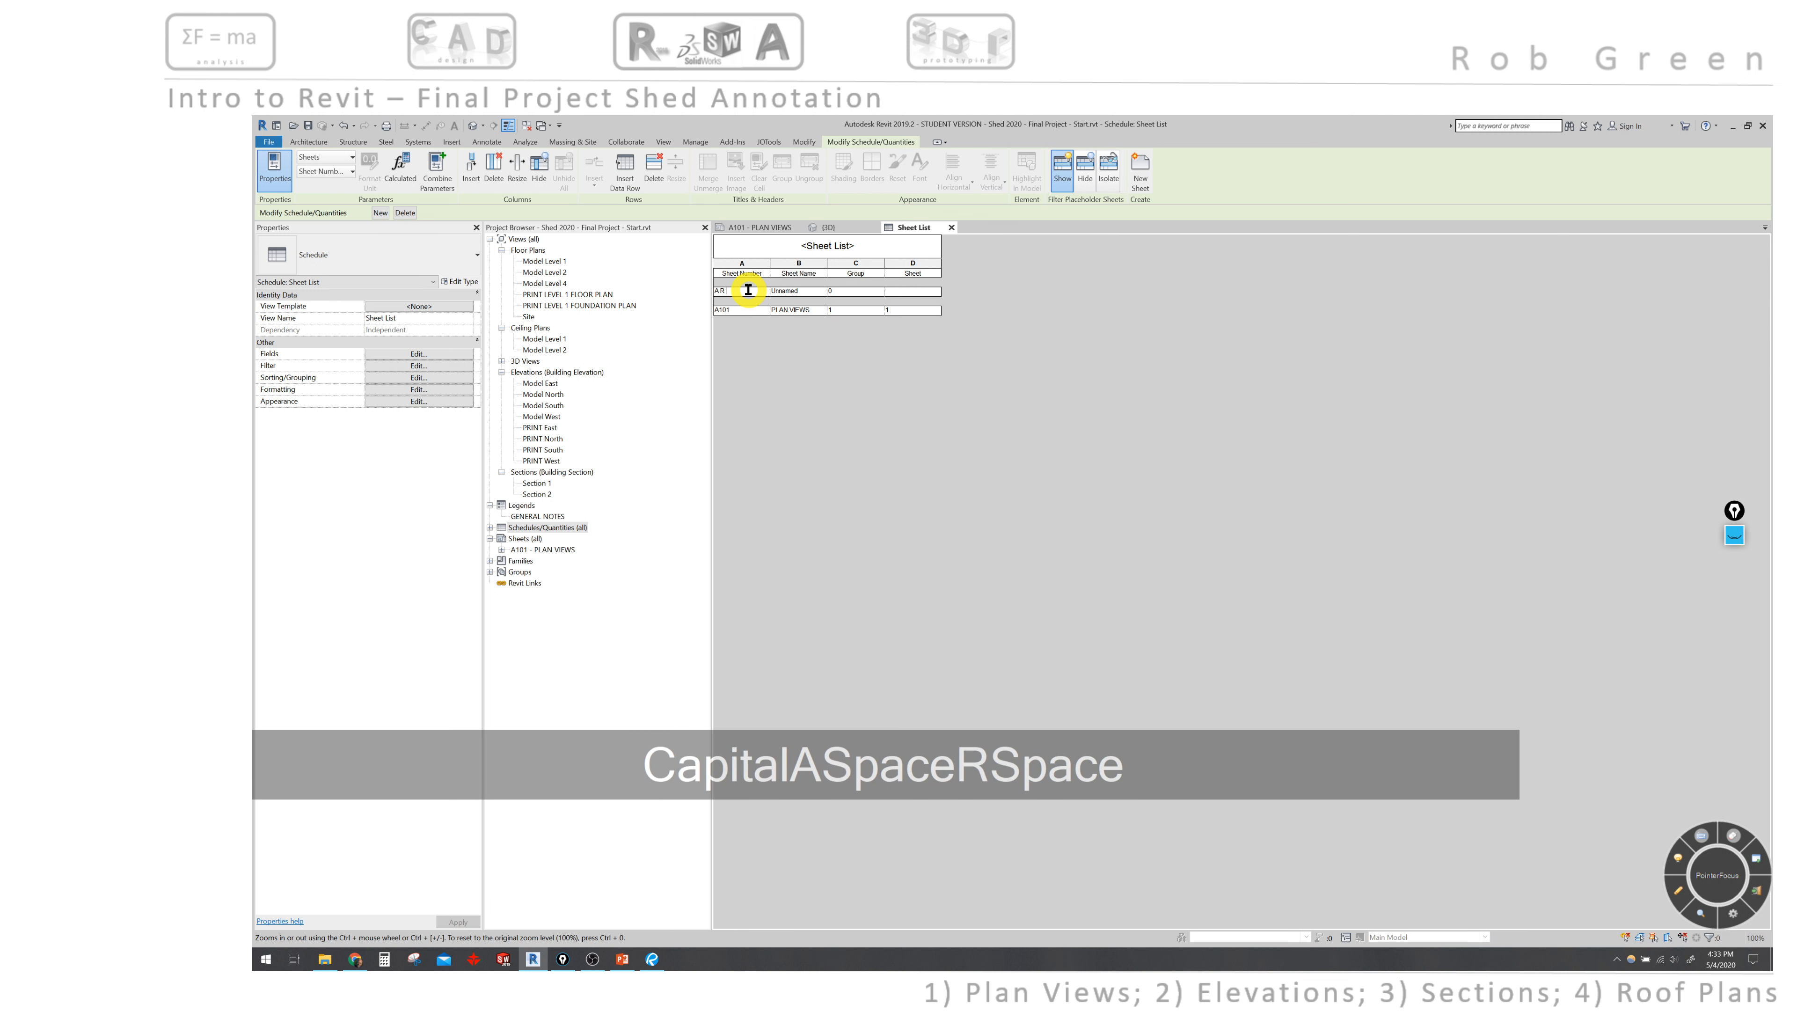
type("C H ")
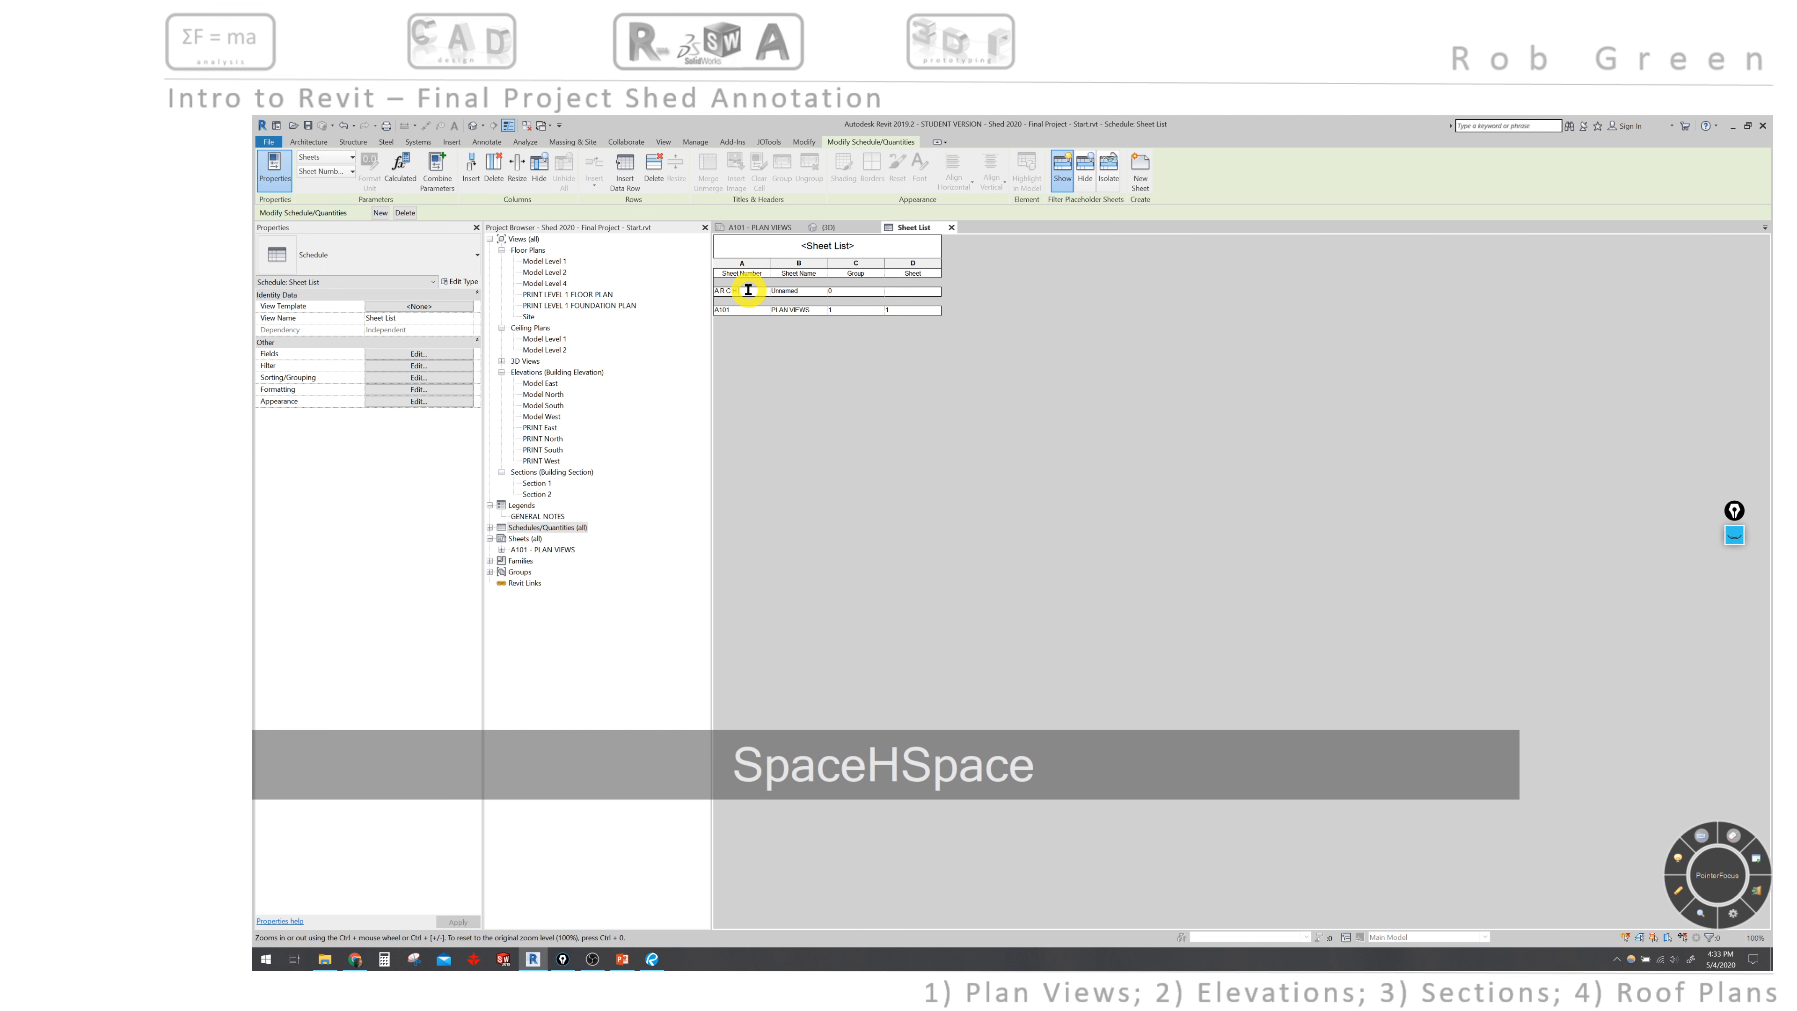
type("I T EC ")
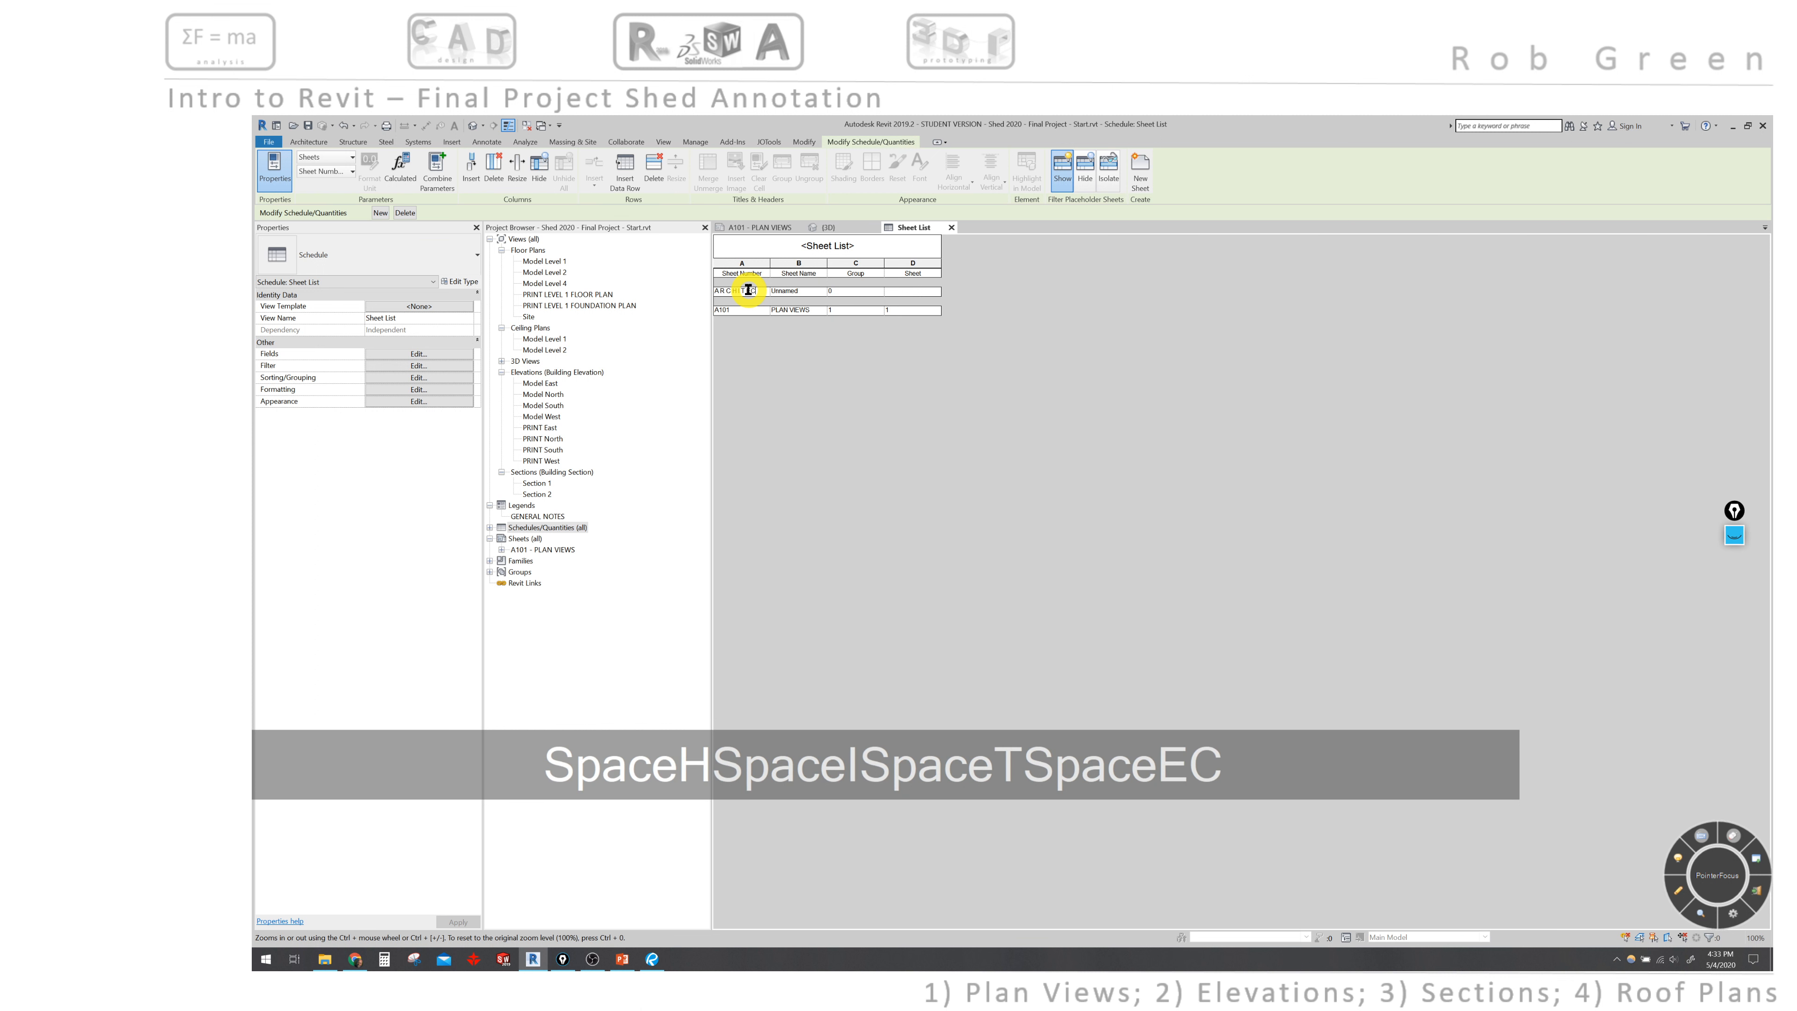
type("T")
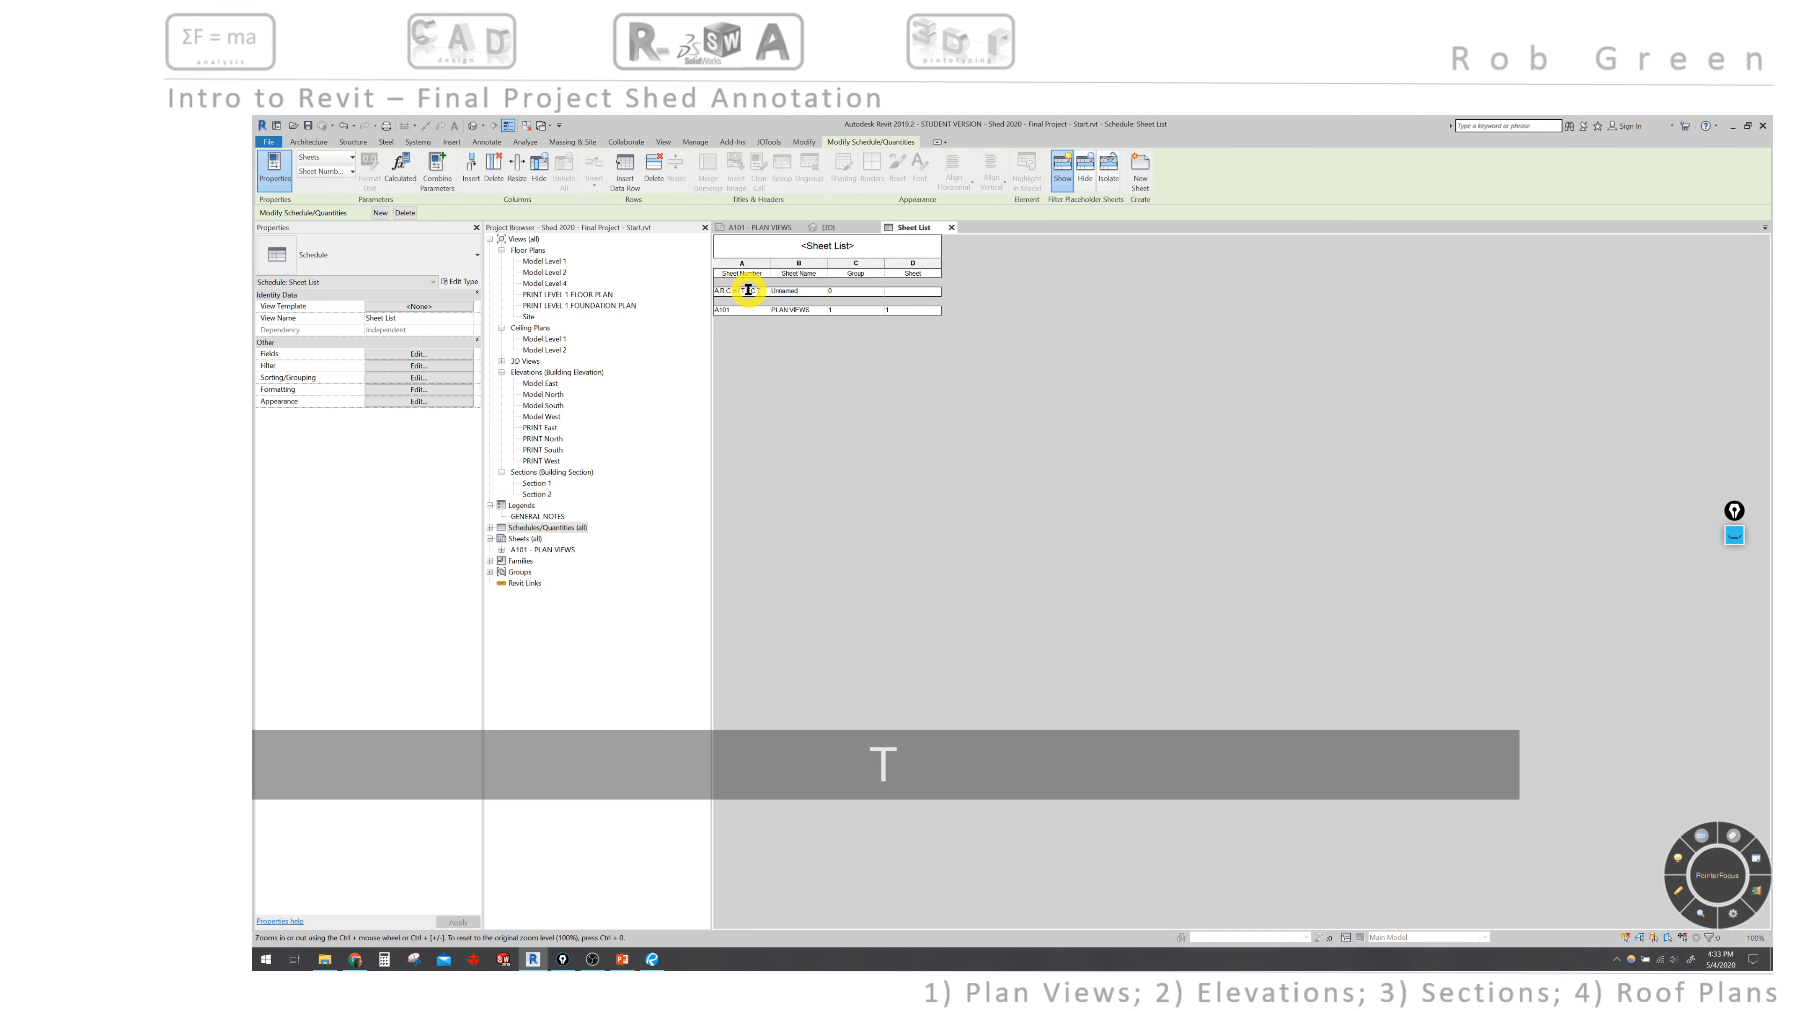
type(" U R ")
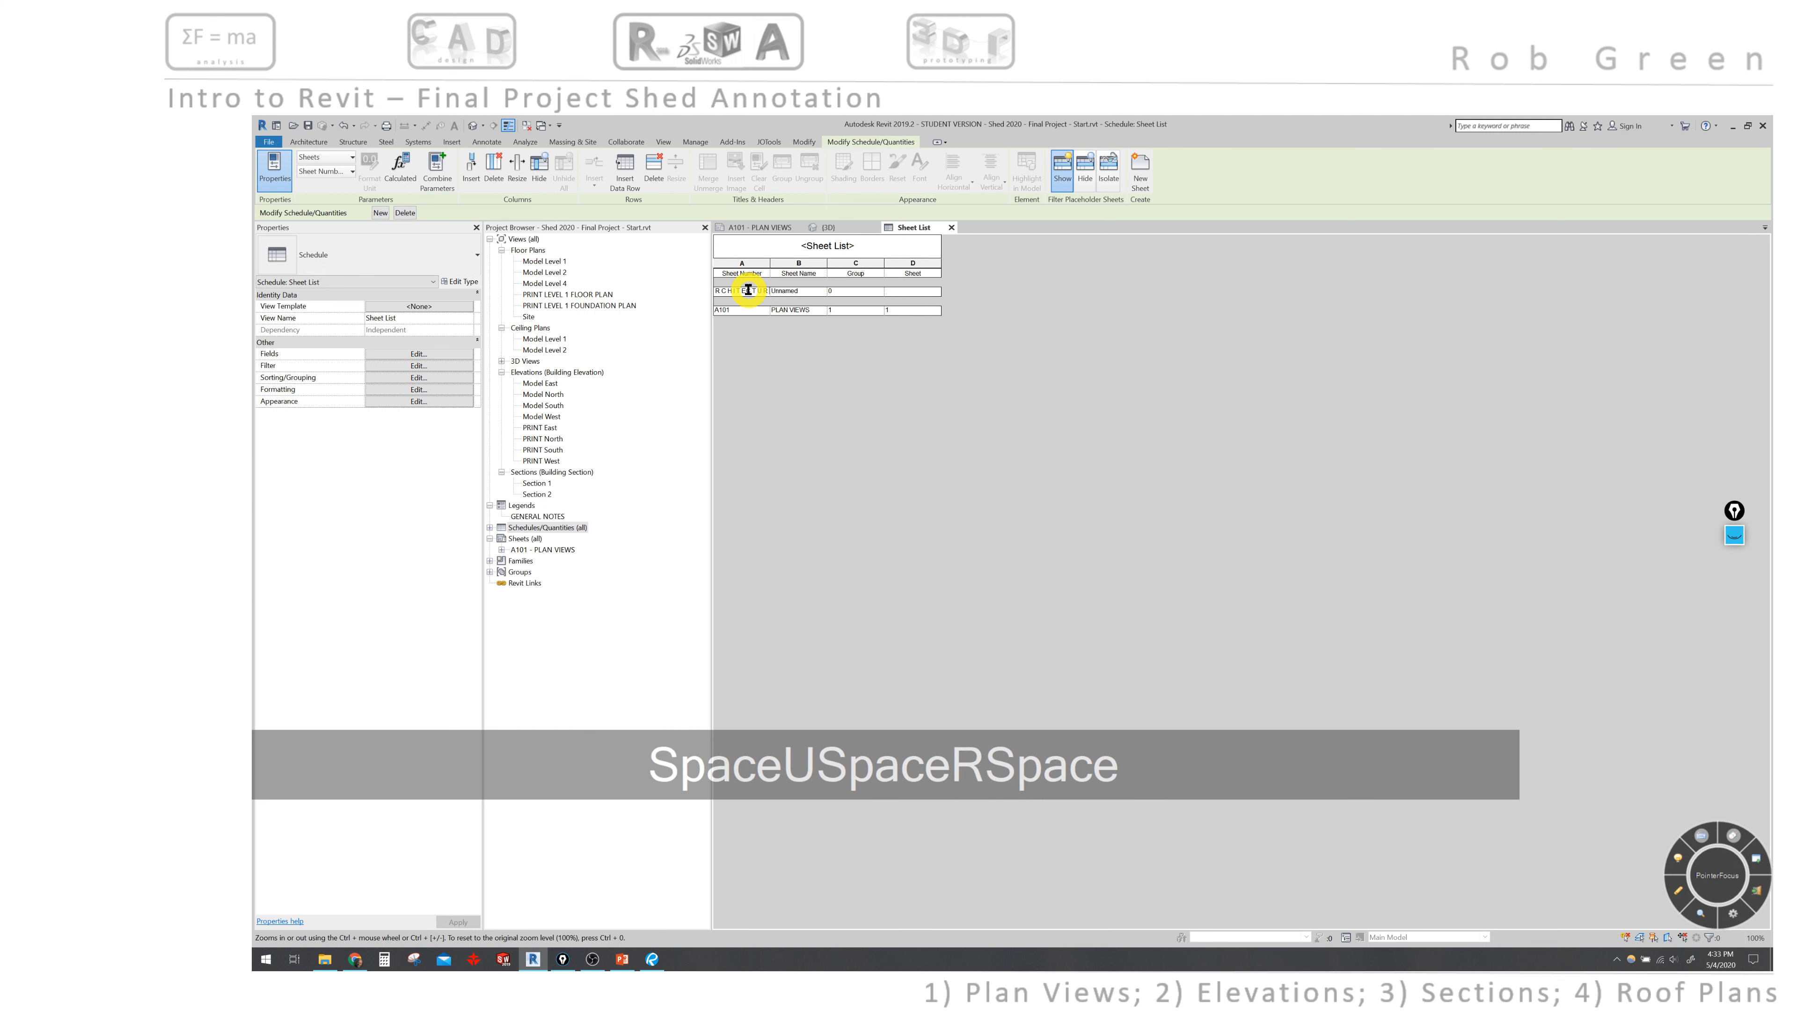
type("A L")
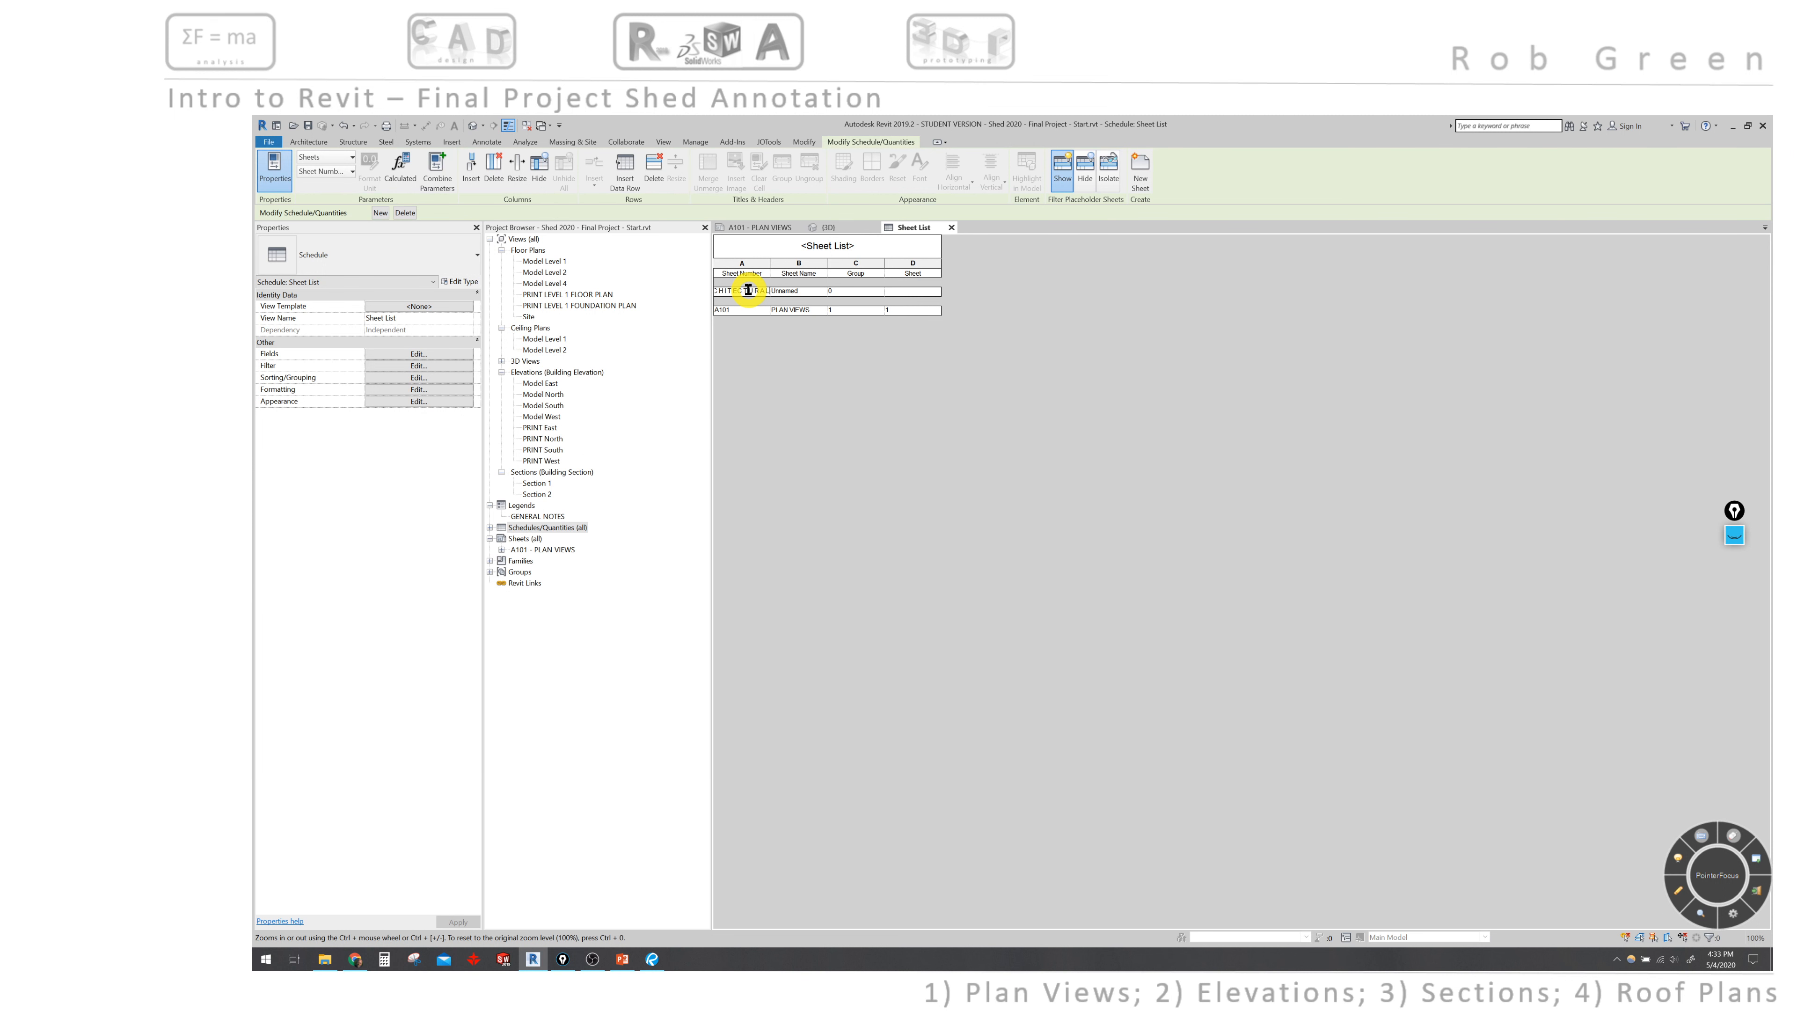
key("Return")
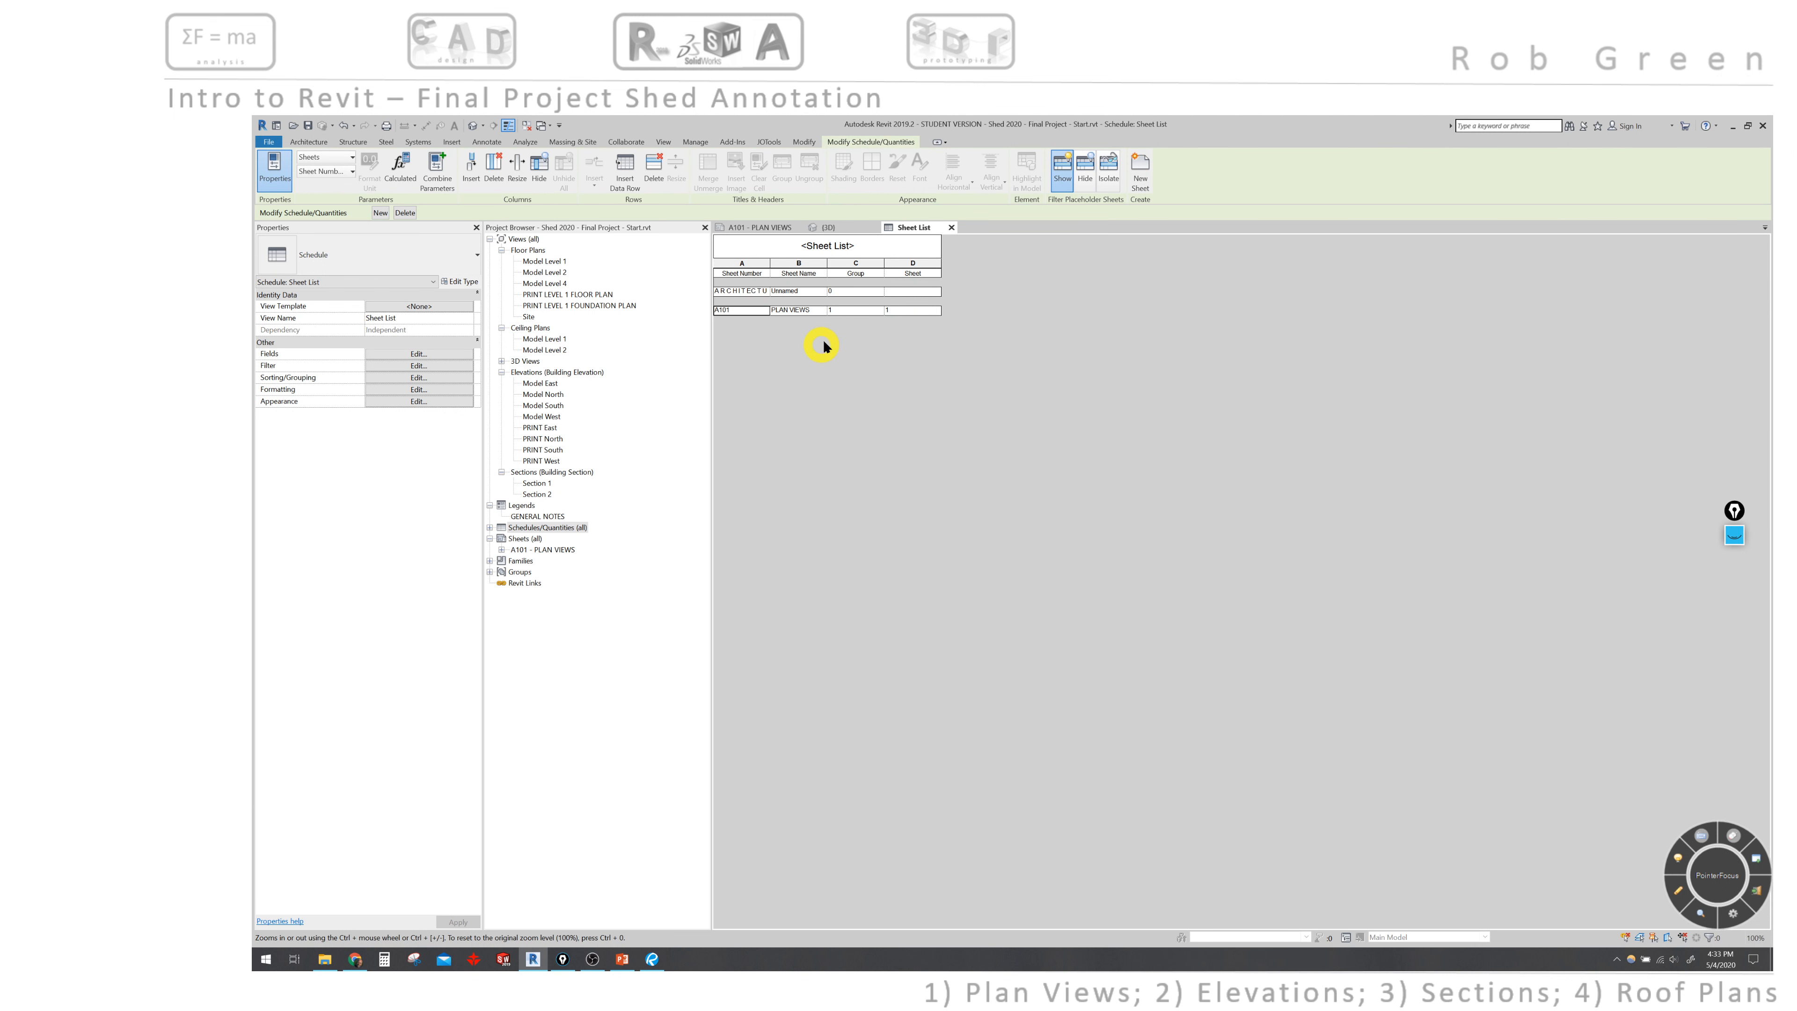
Clear the Unnamed sheet name from the architectural heading row
left_click(809, 291)
left_click(822, 291)
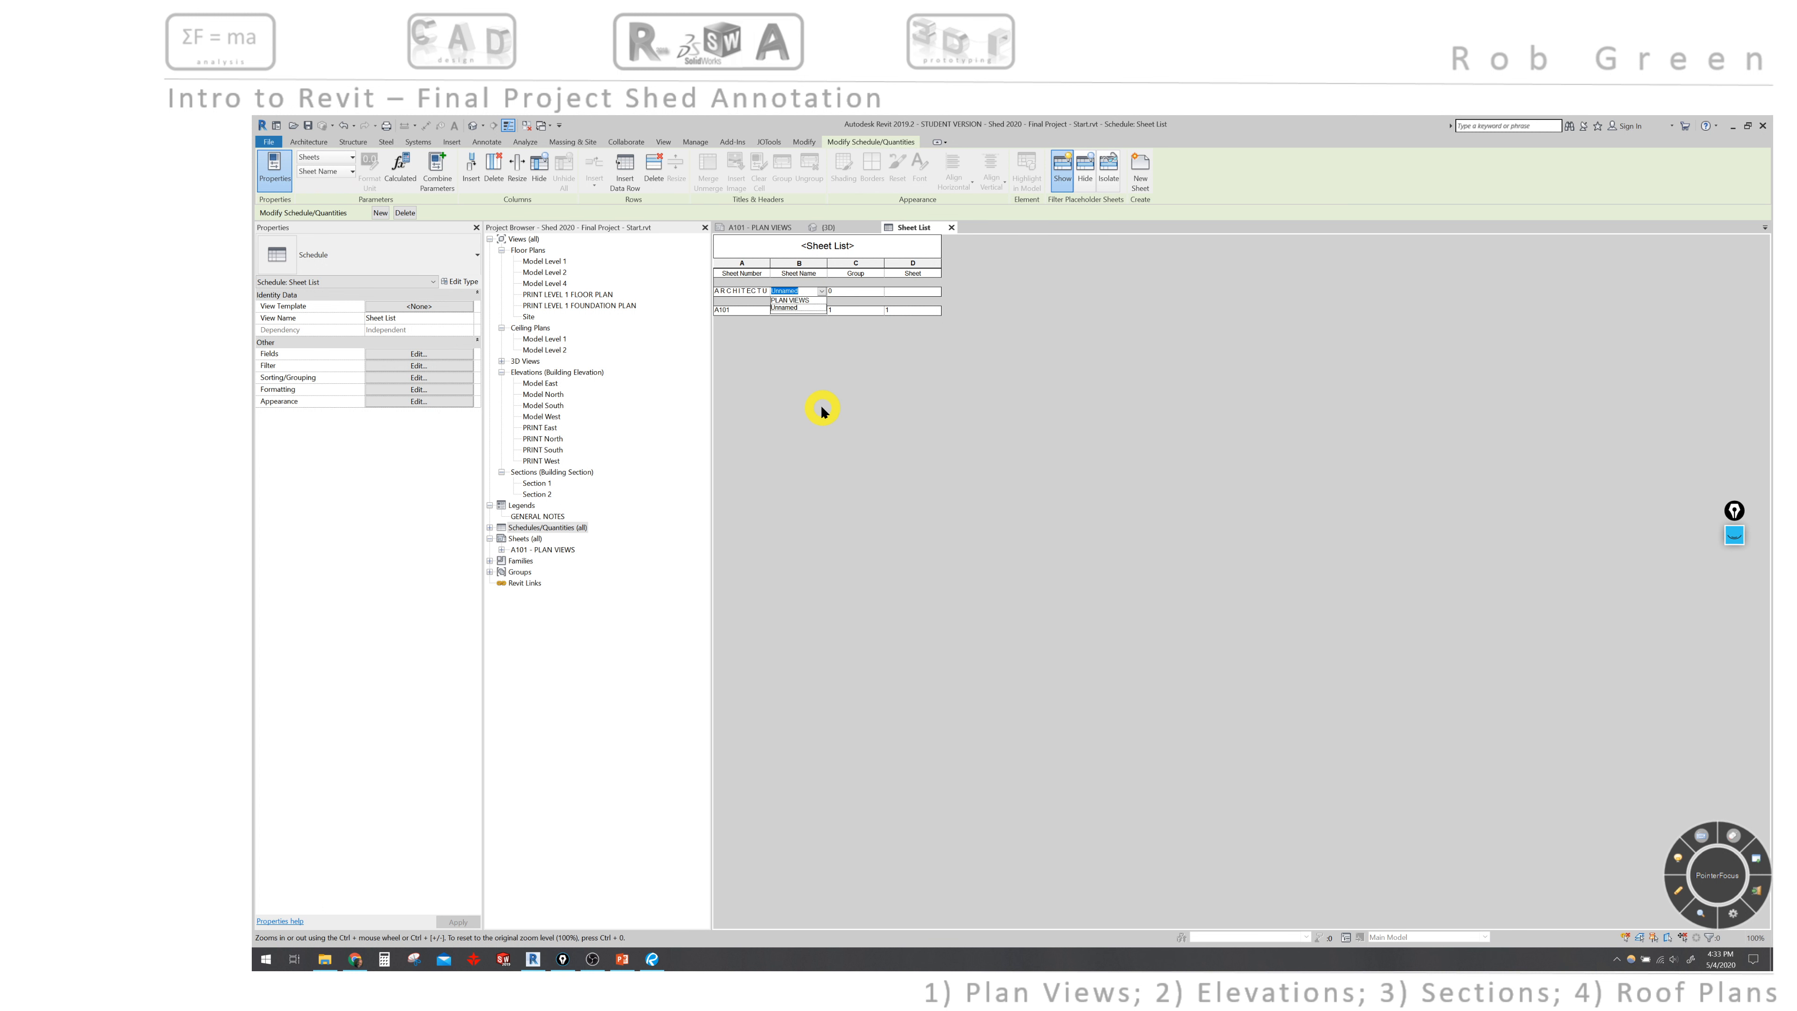
key("Delete")
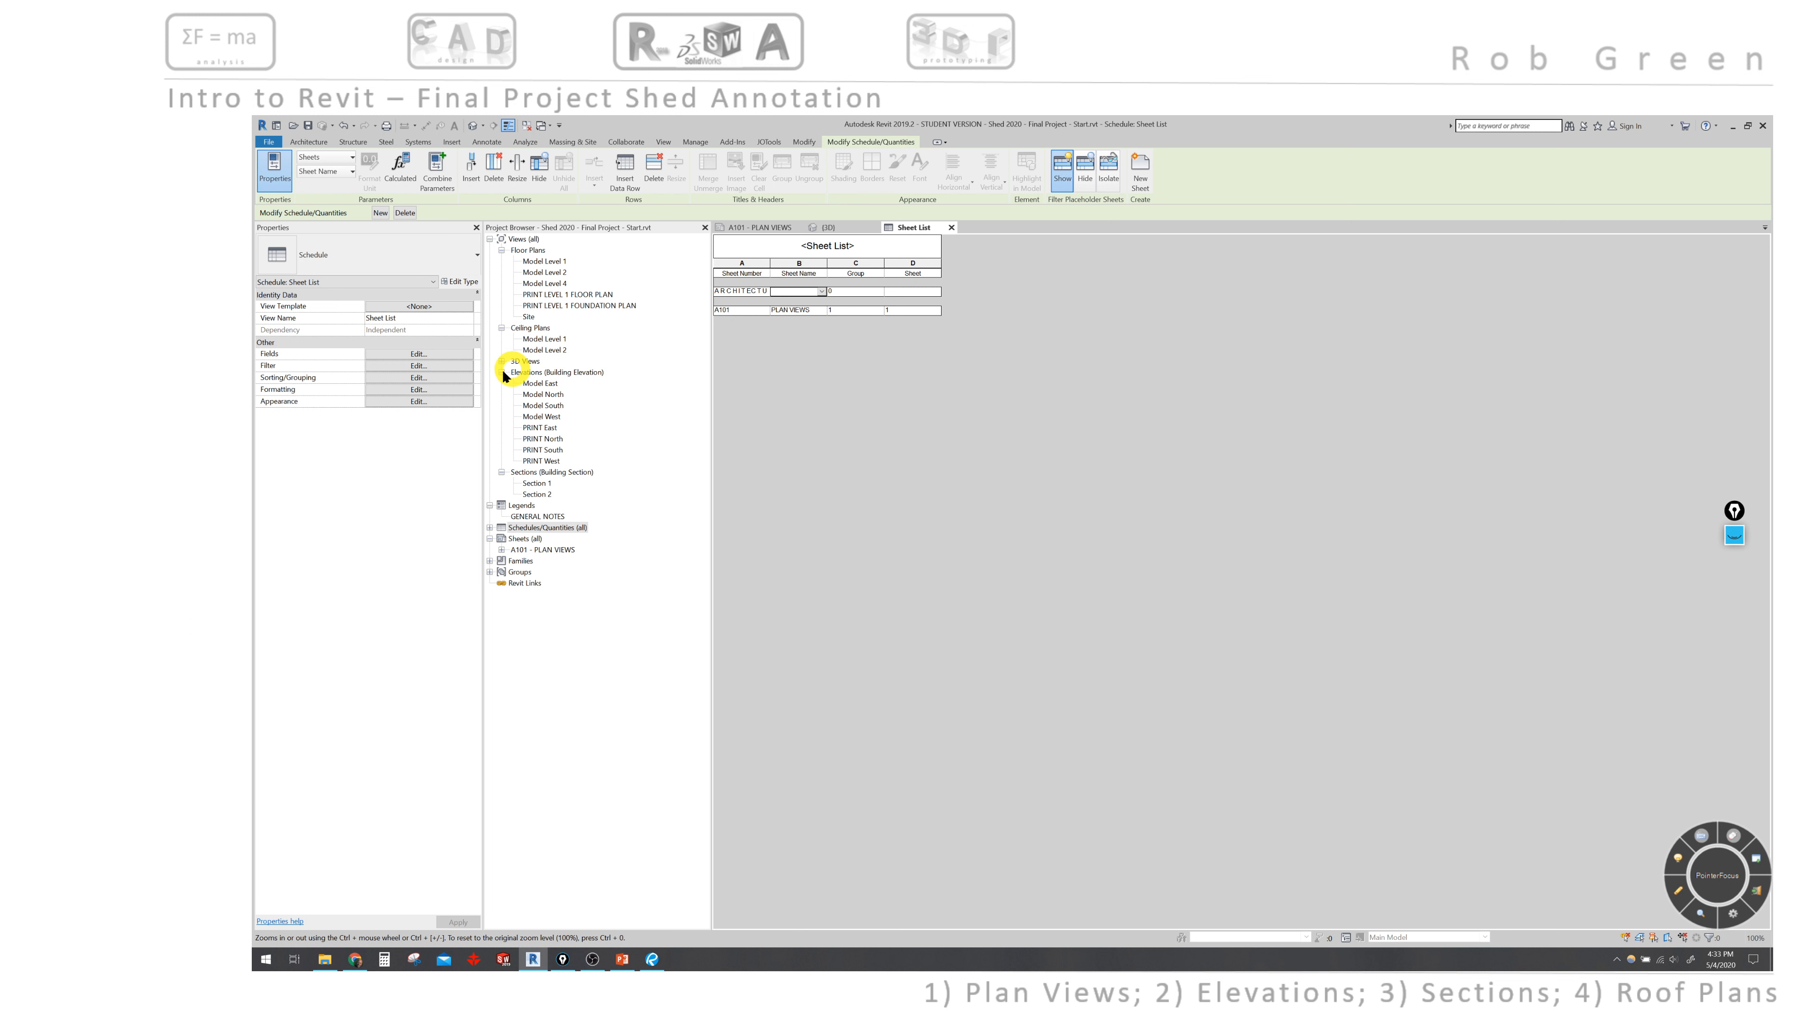
left_click(440, 390)
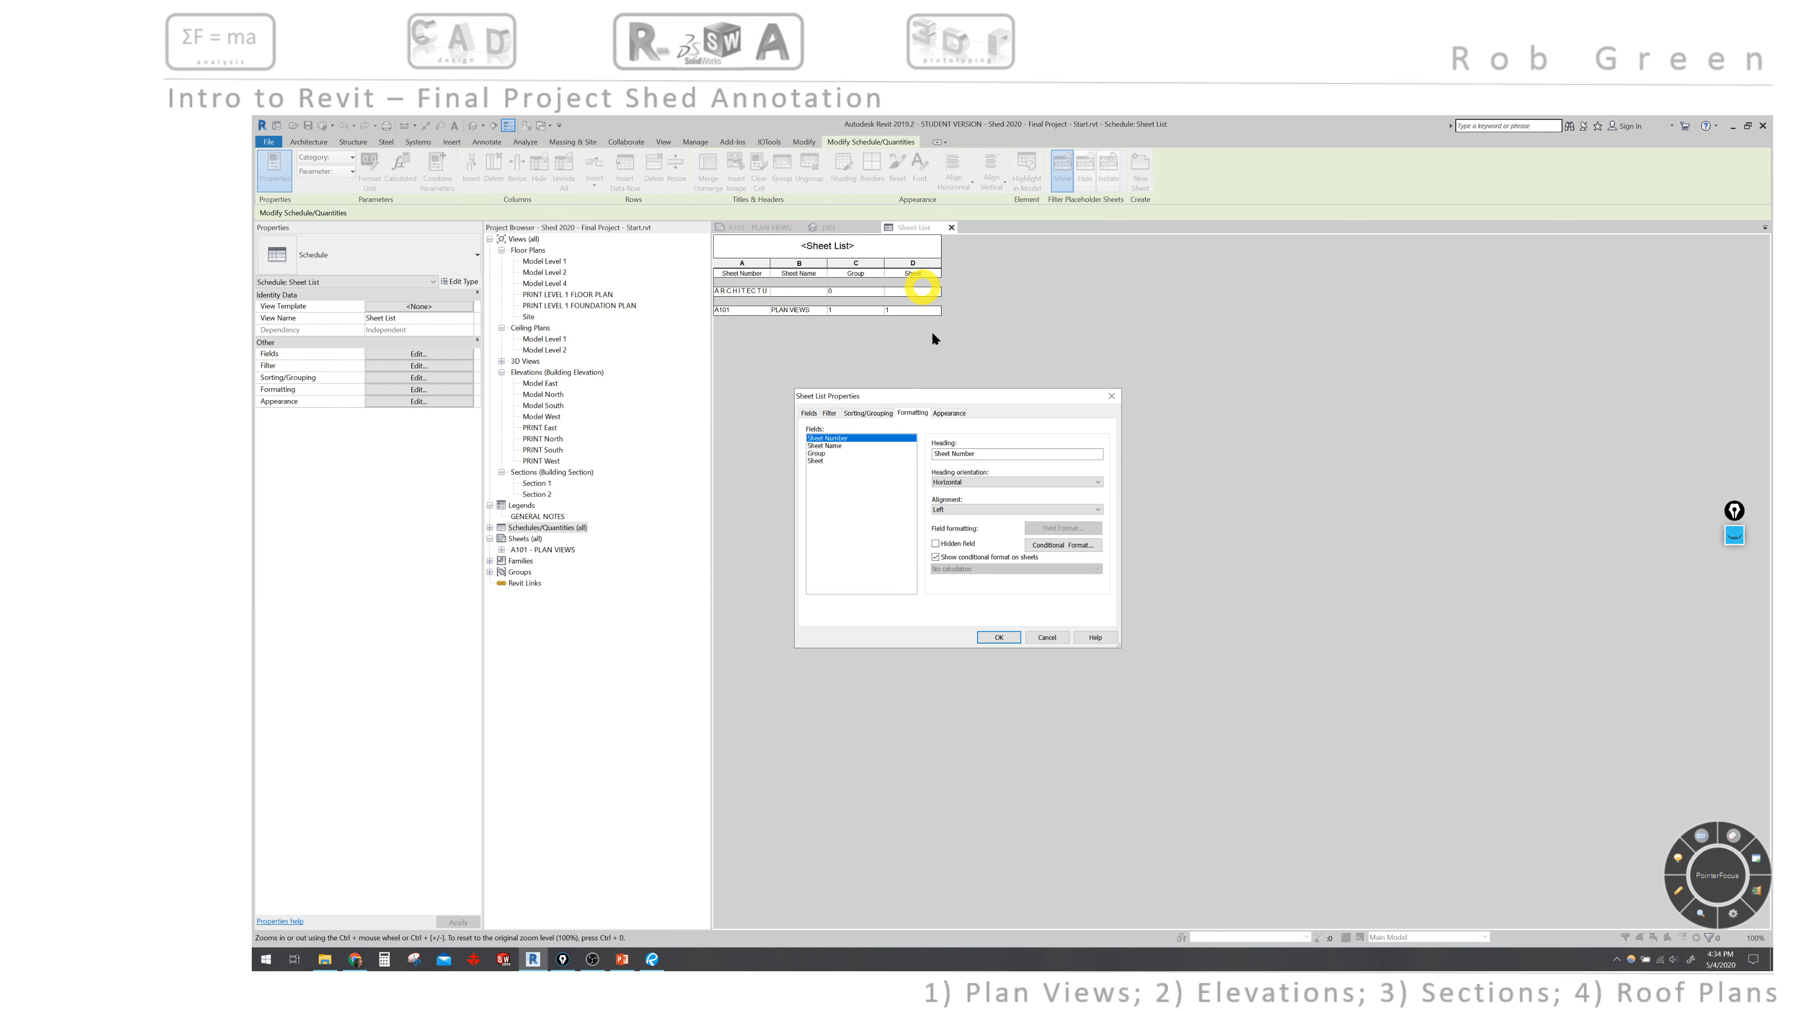
left_click(996, 637)
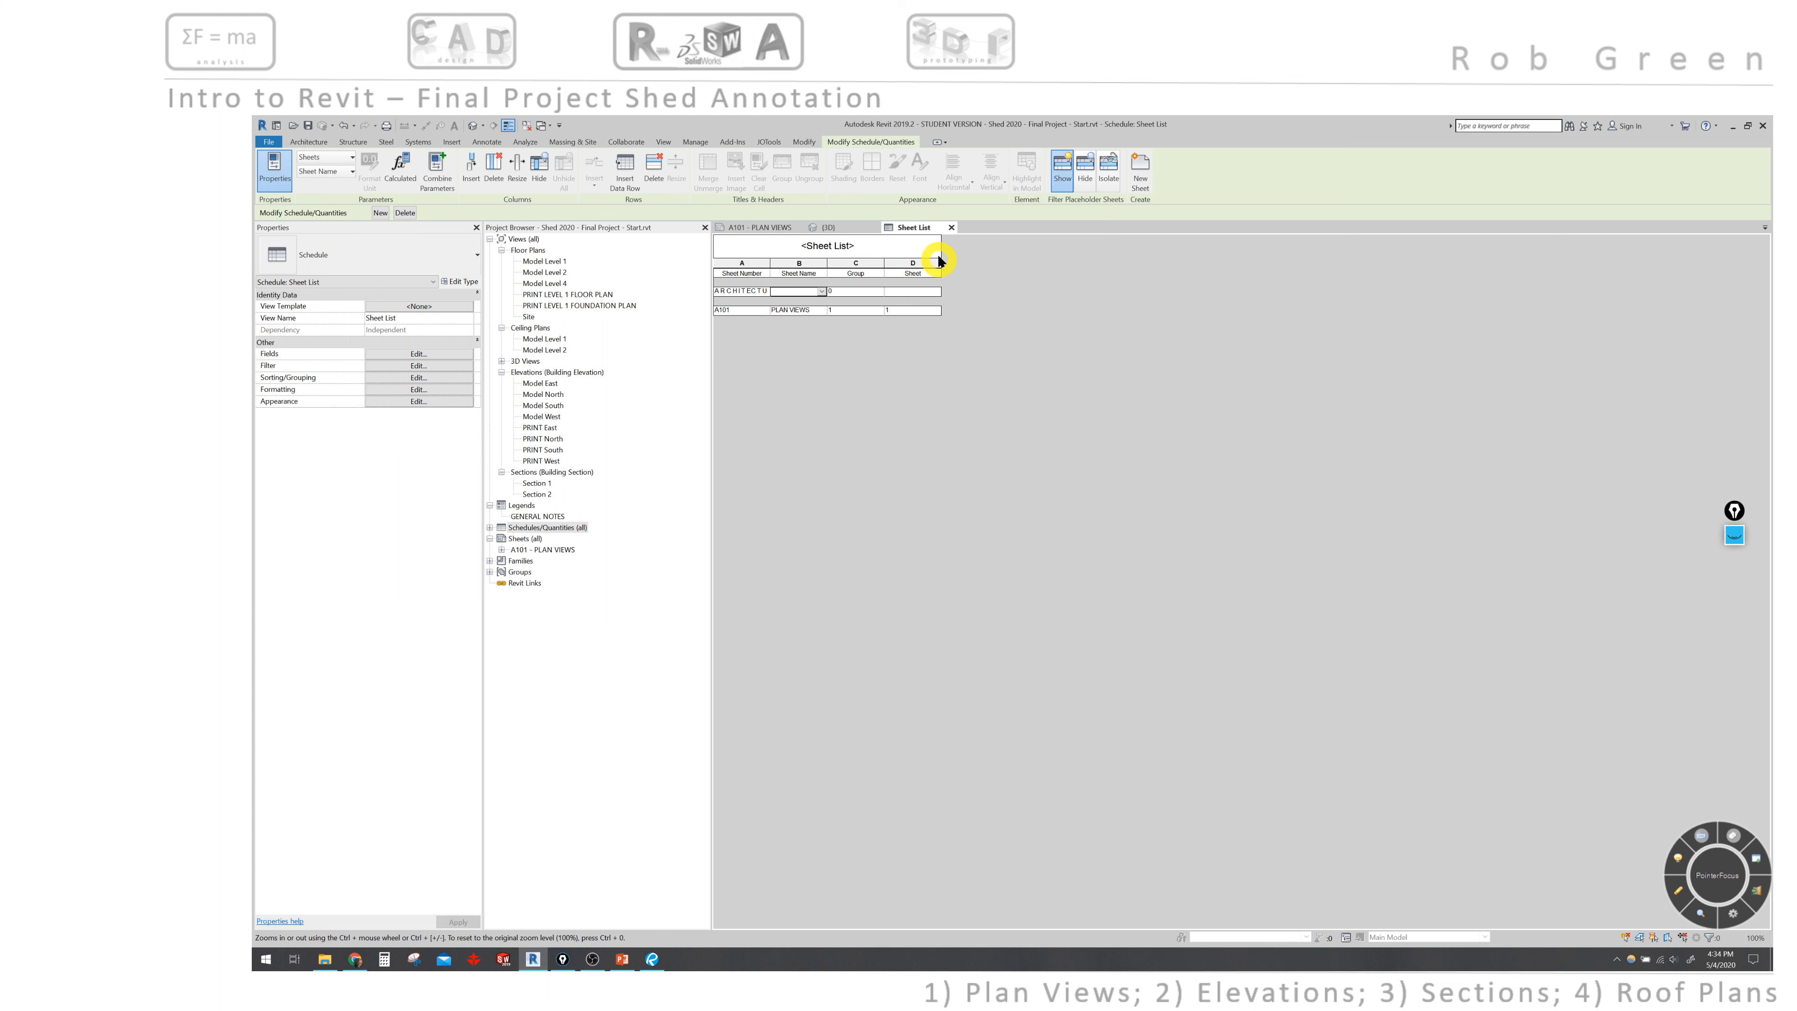
Close the sheet list view and place the Sheet List schedule on sheet A101 below the general notes
left_click(951, 228)
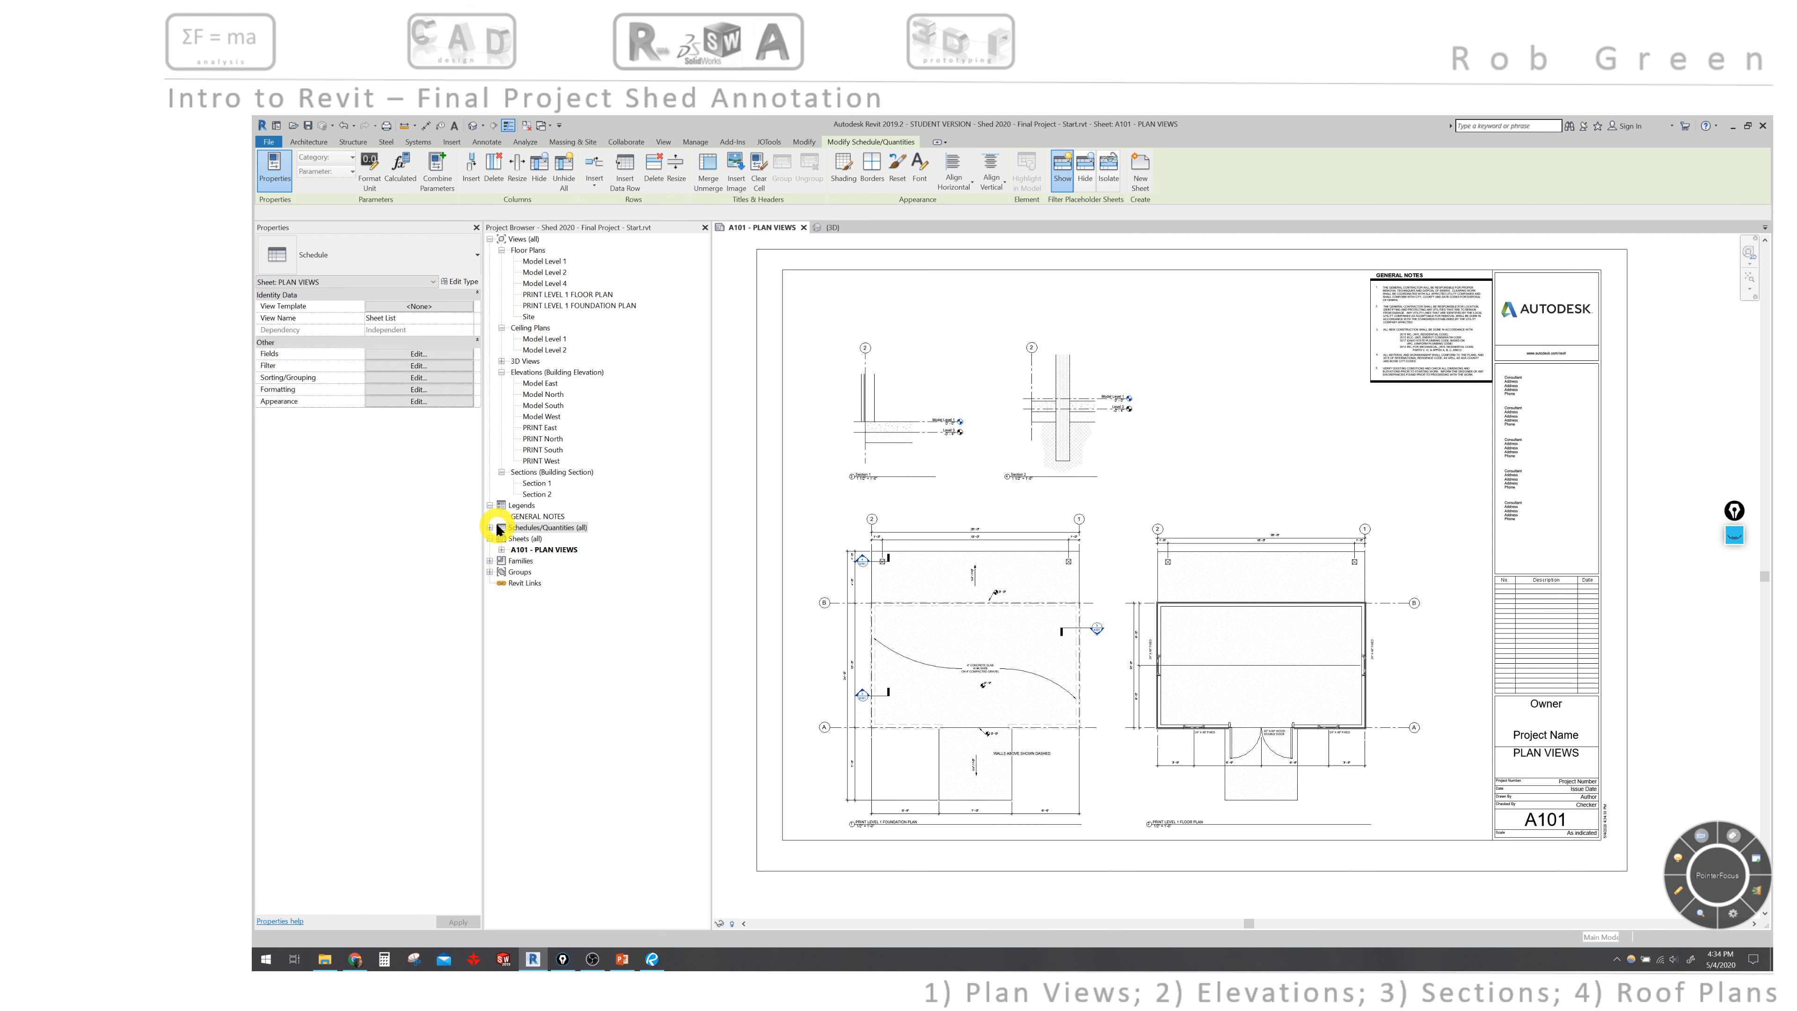
left_click(492, 528)
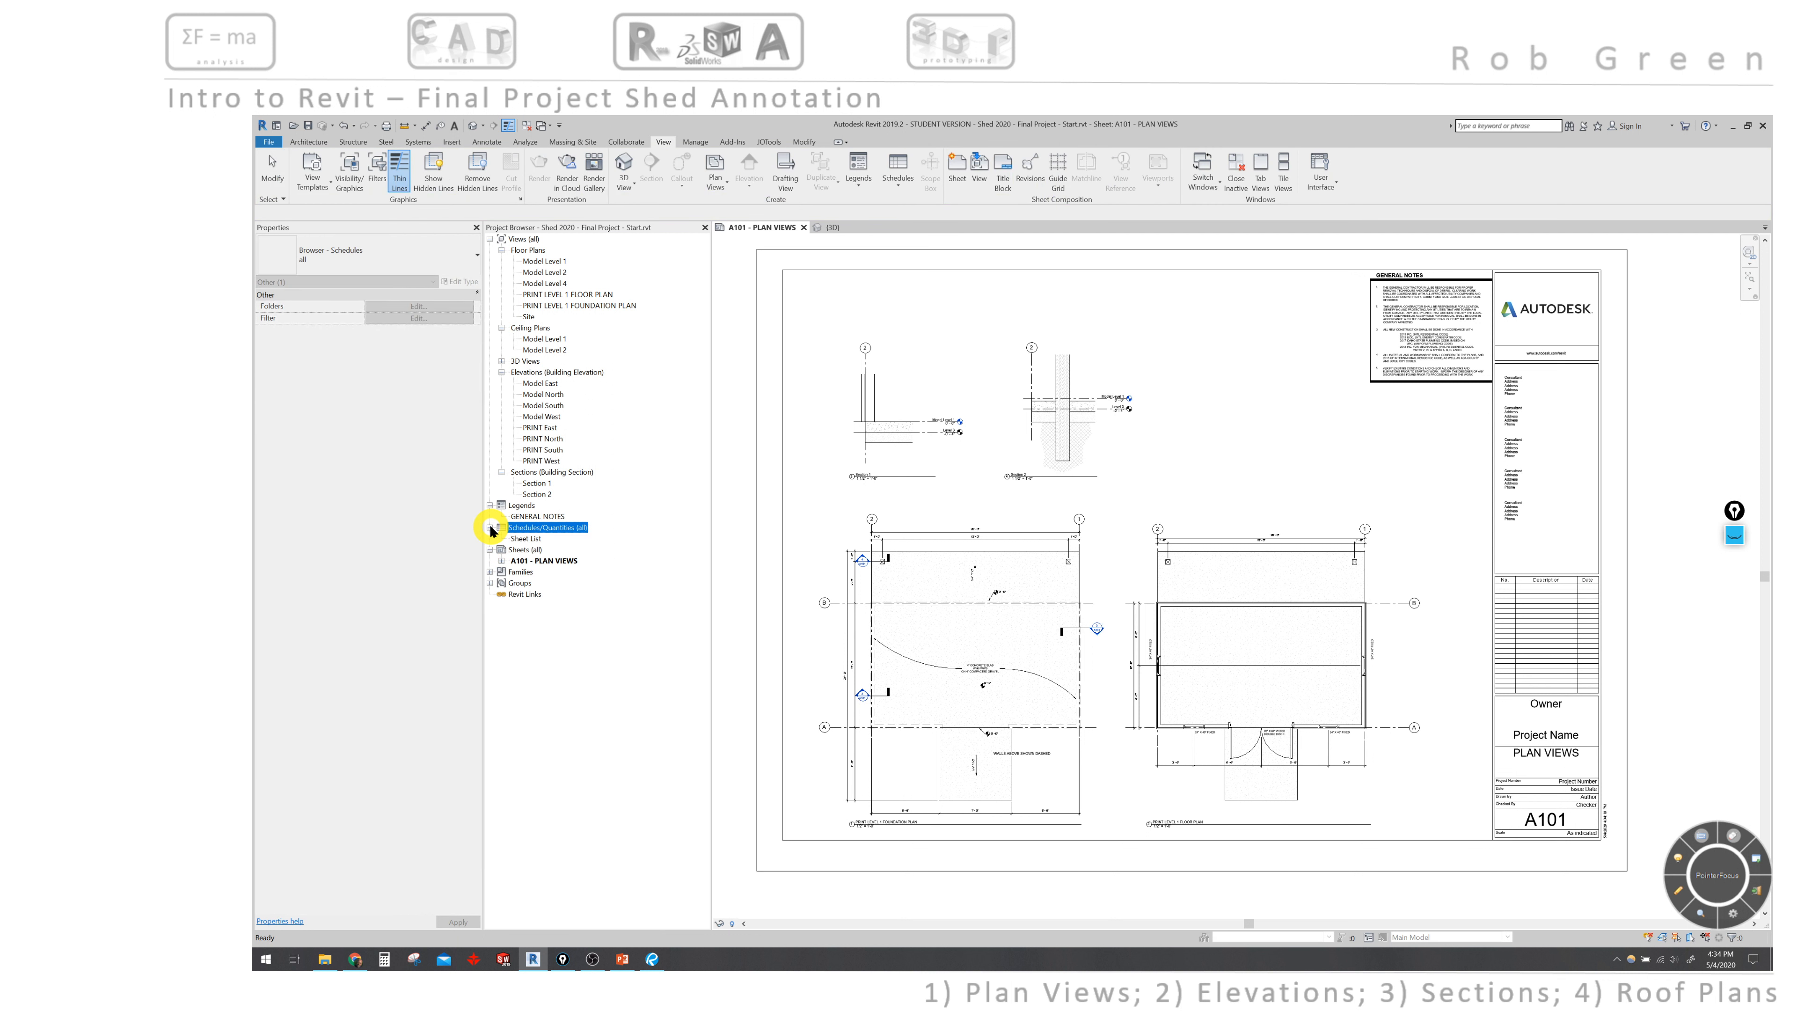
left_click(528, 539)
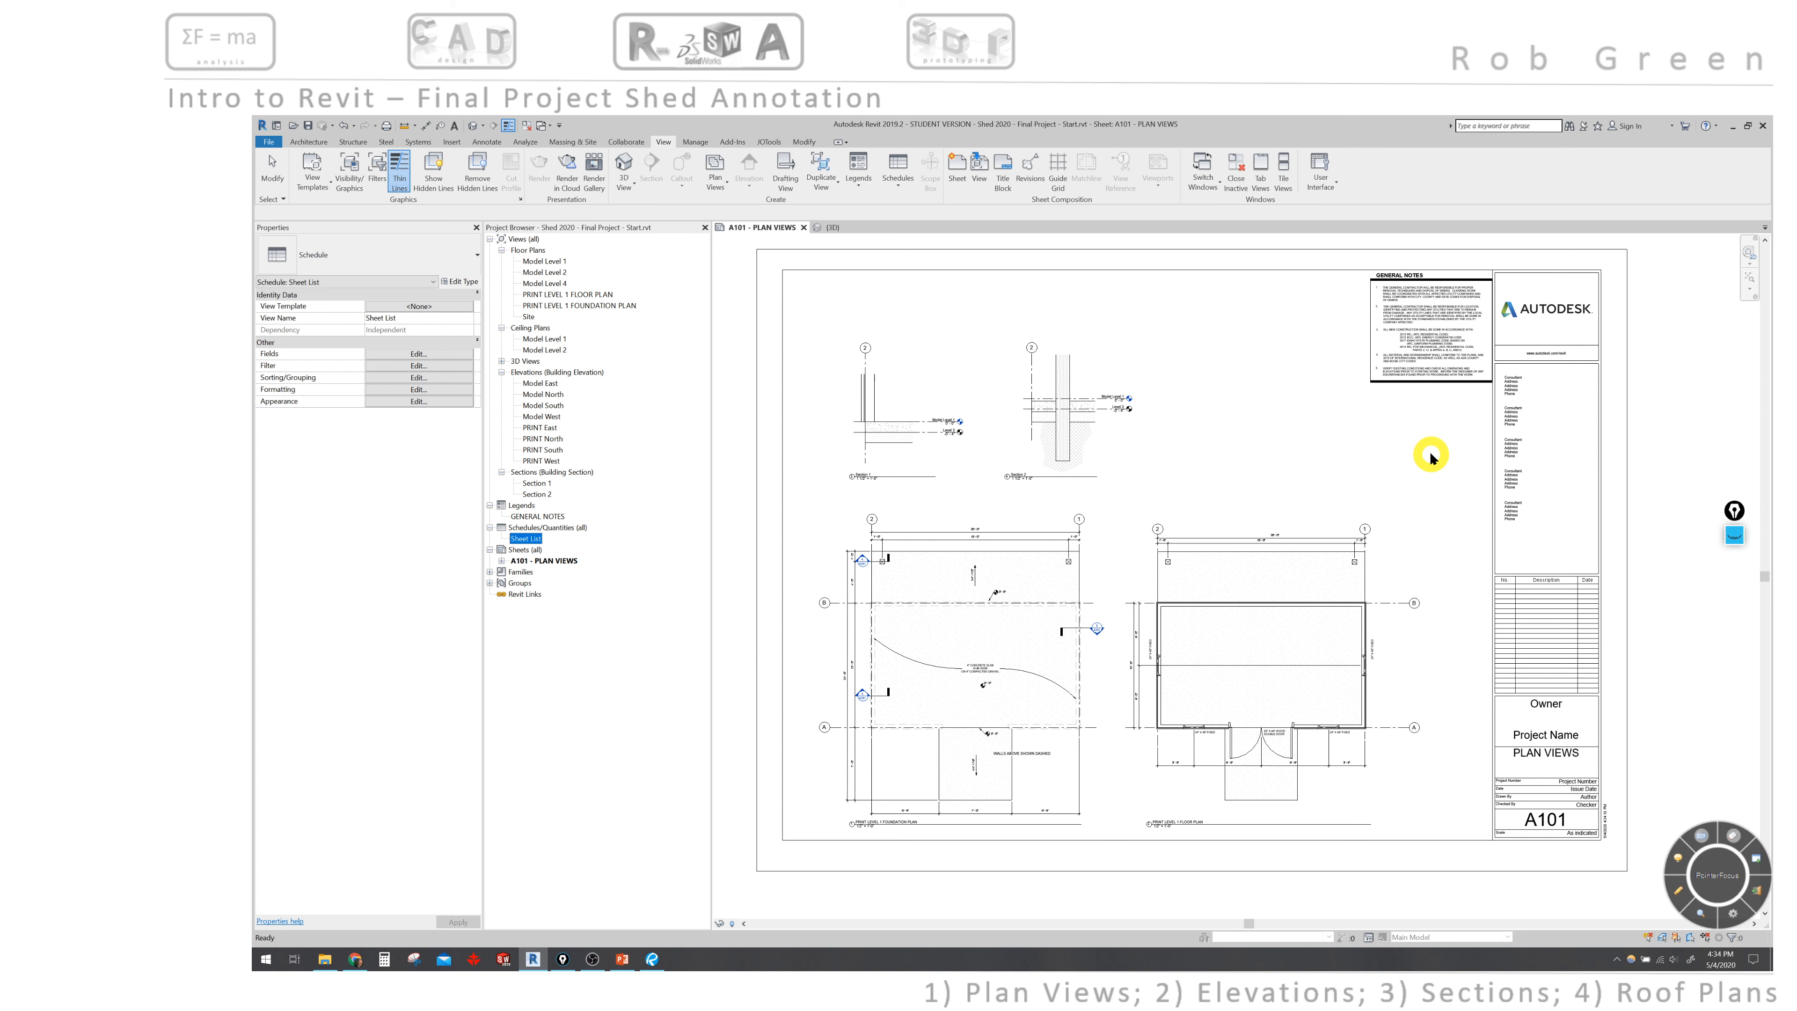
left_click_drag(1430, 457, 1430, 456)
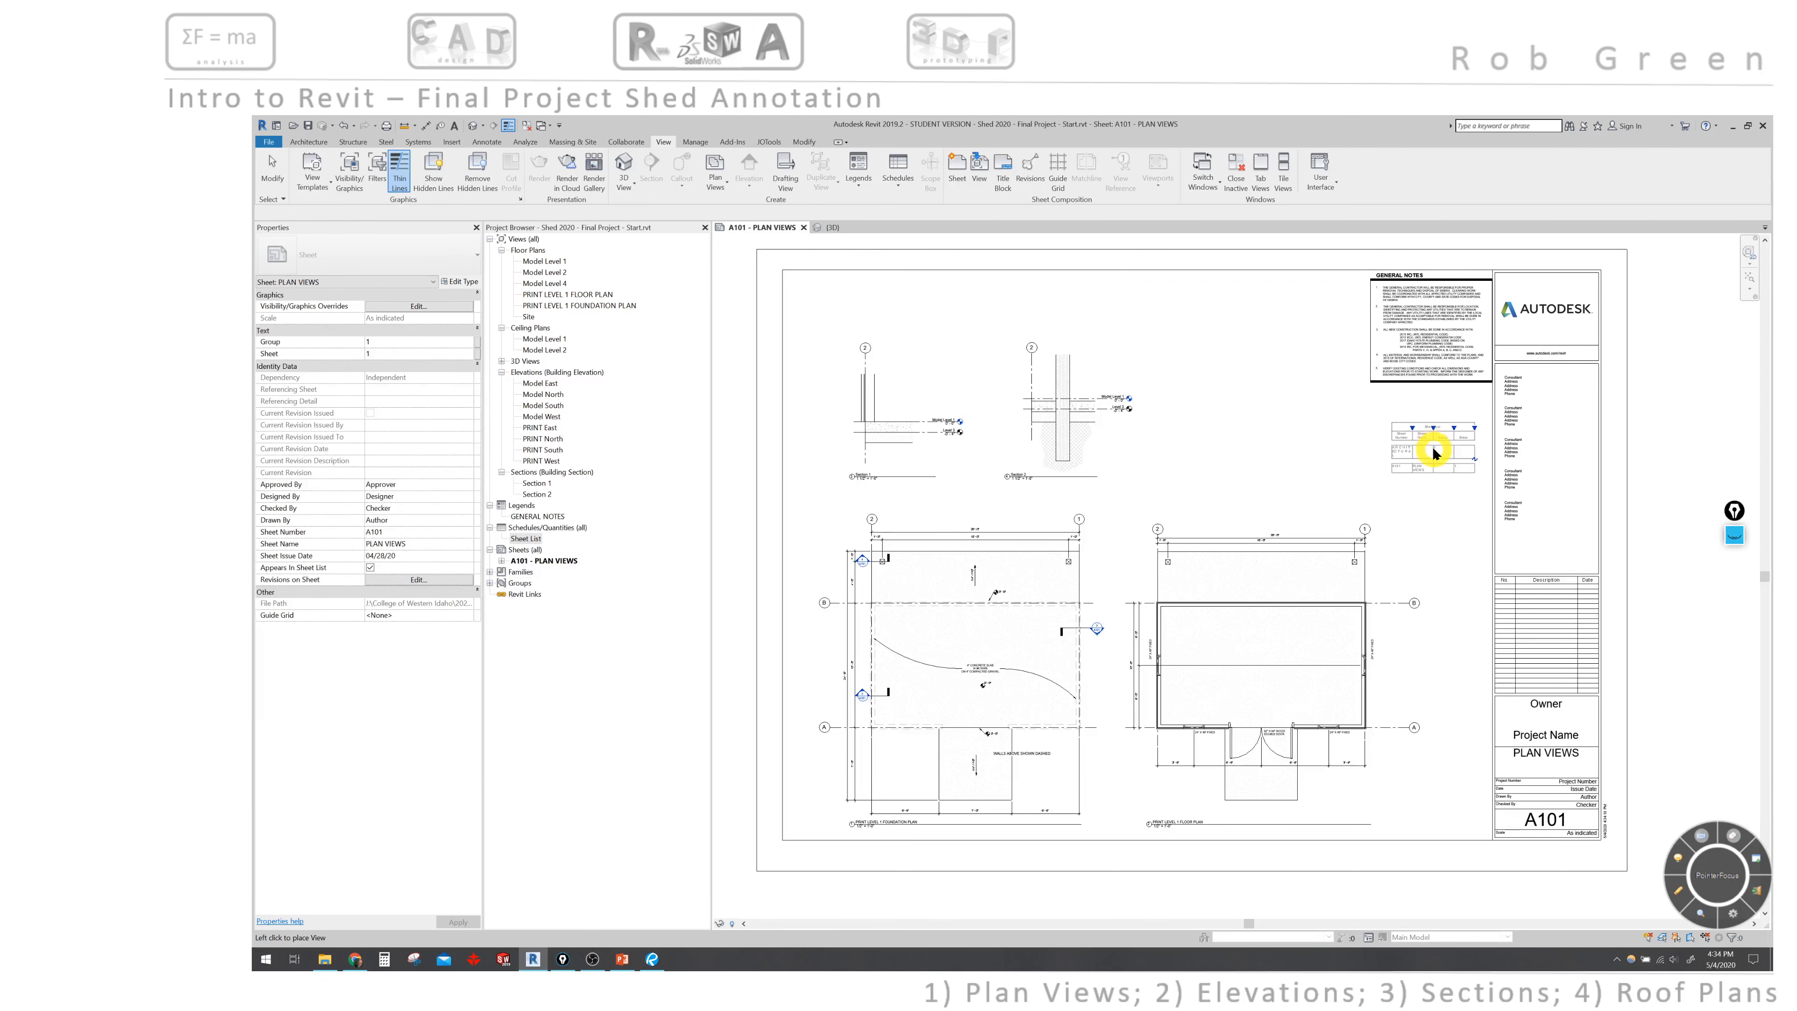
left_click(1423, 439)
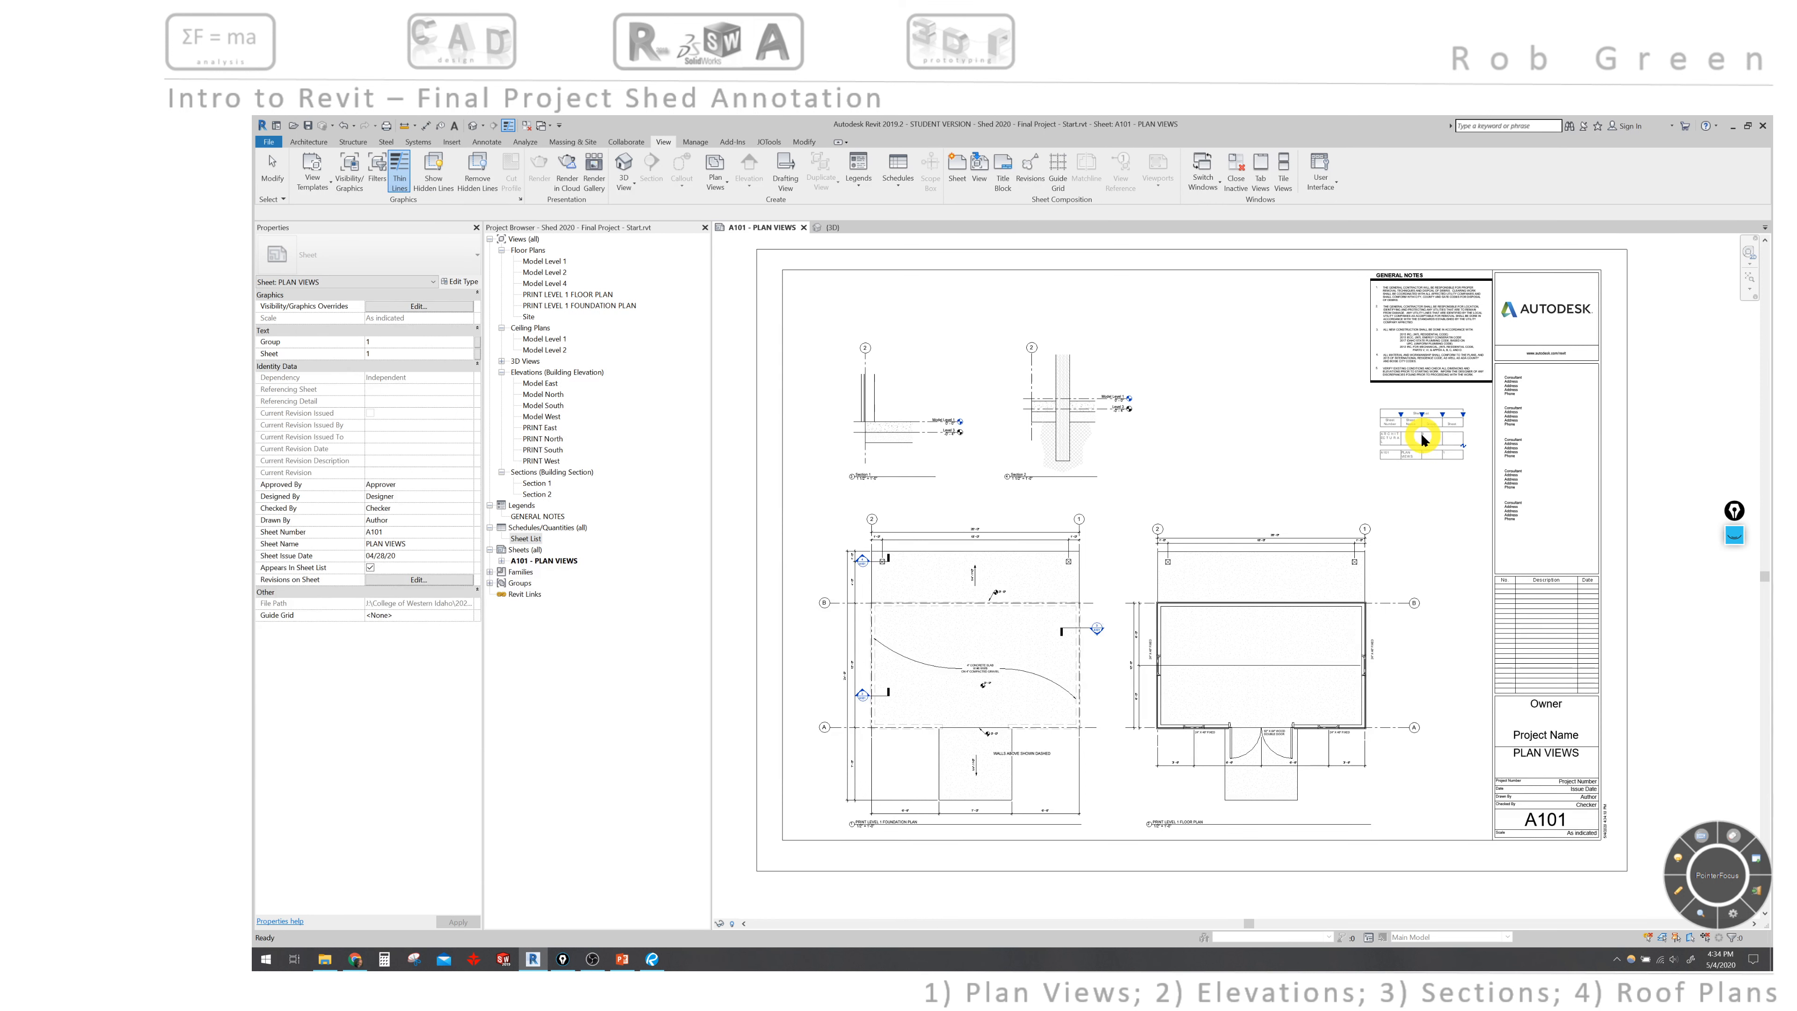
left_click(1424, 438)
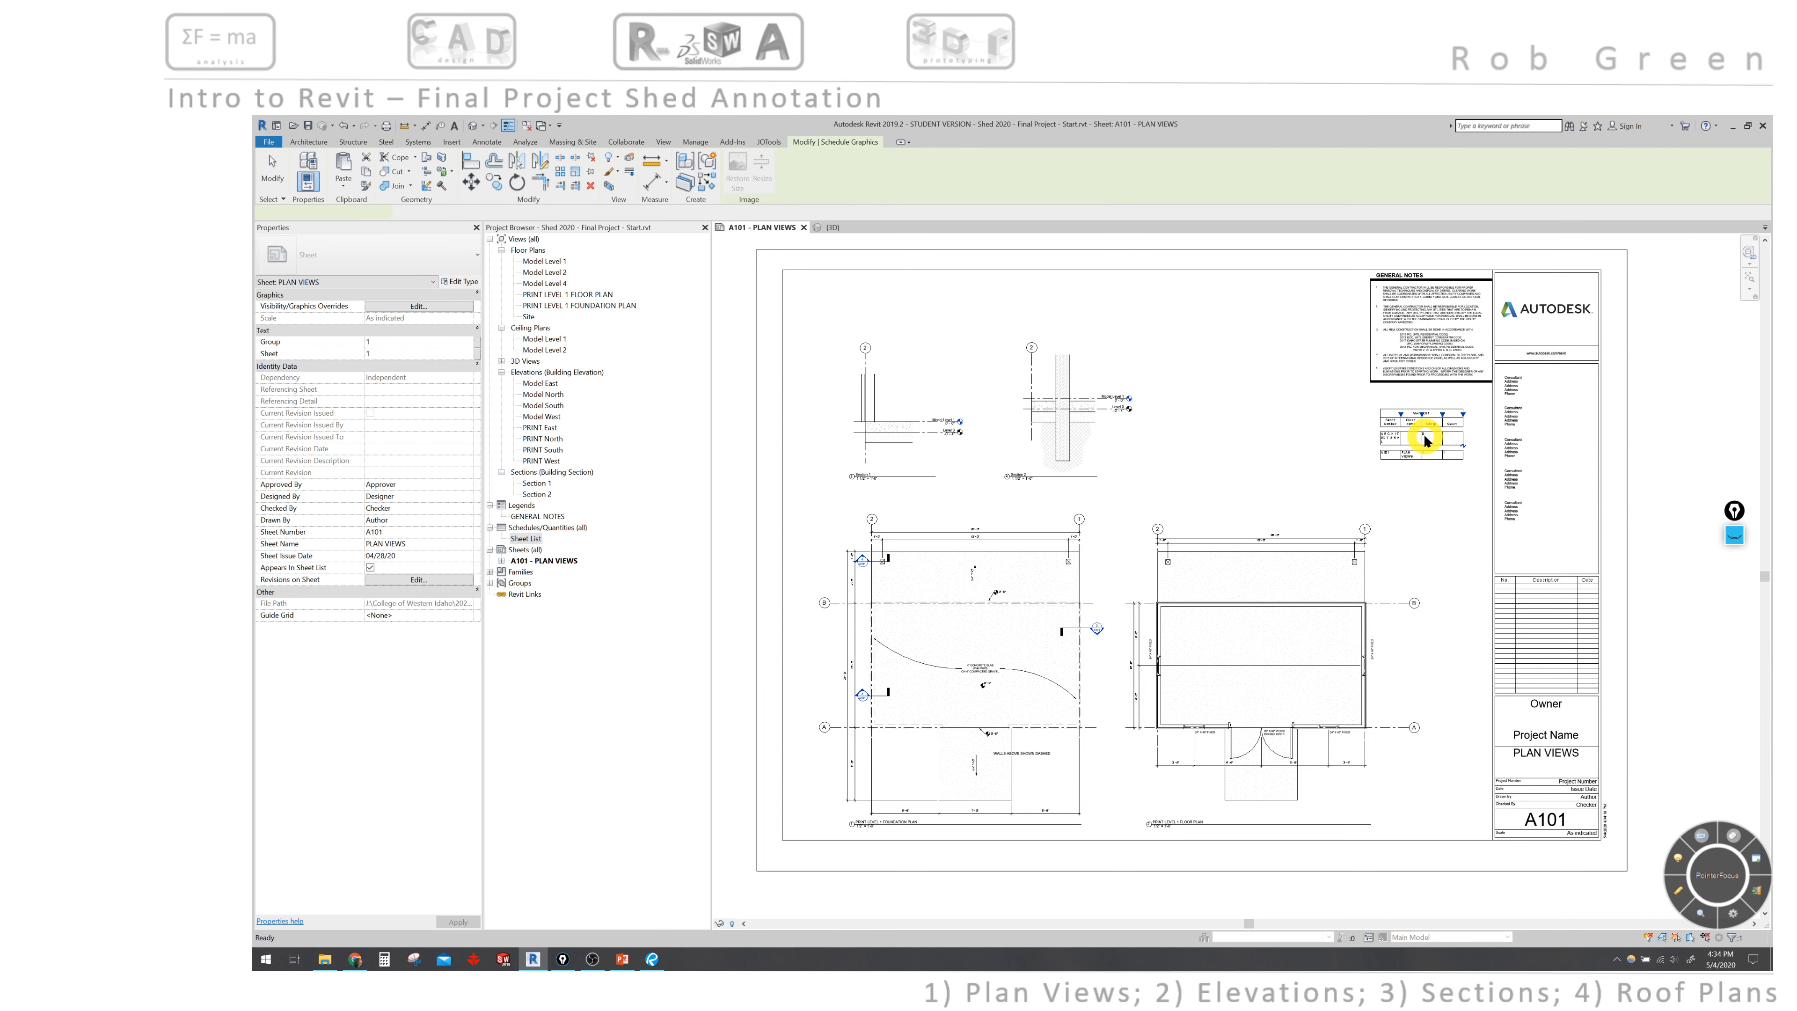
Widen the placed schedule's Sheet Number and Sheet Name columns so their headings and entries fit on one line
scroll(1423, 439, "up", 5)
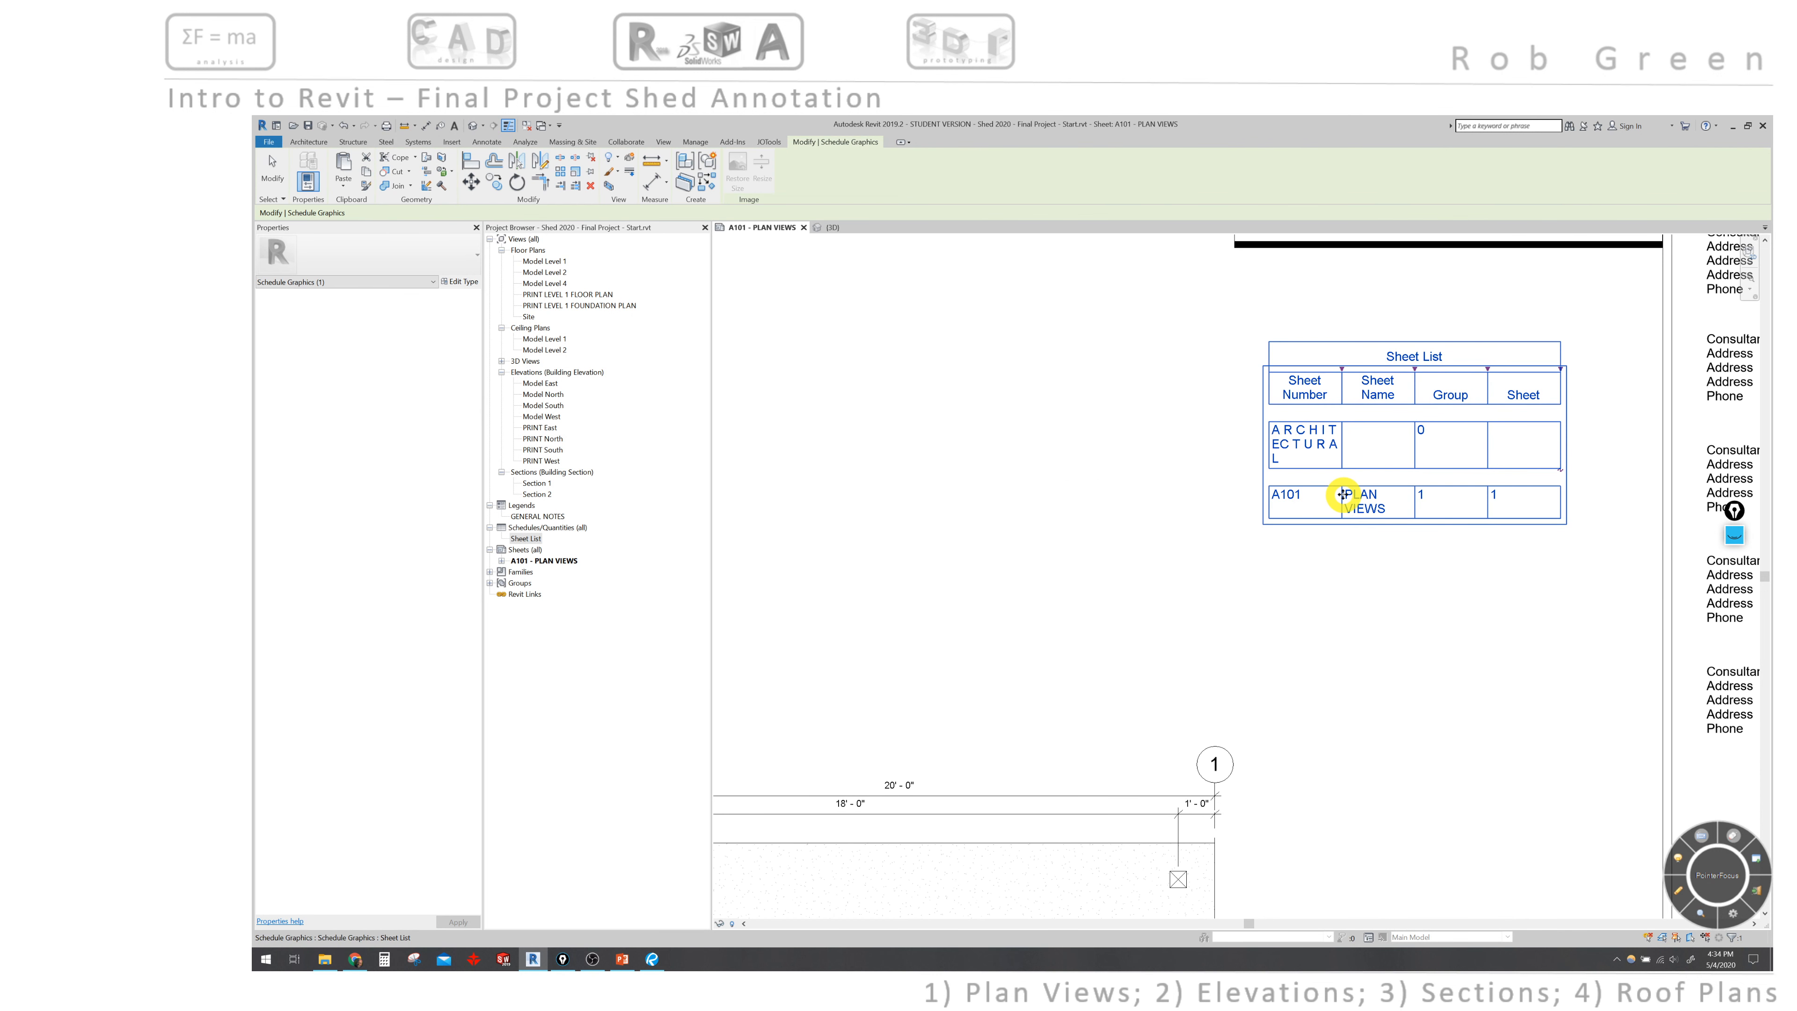
left_click(1457, 538)
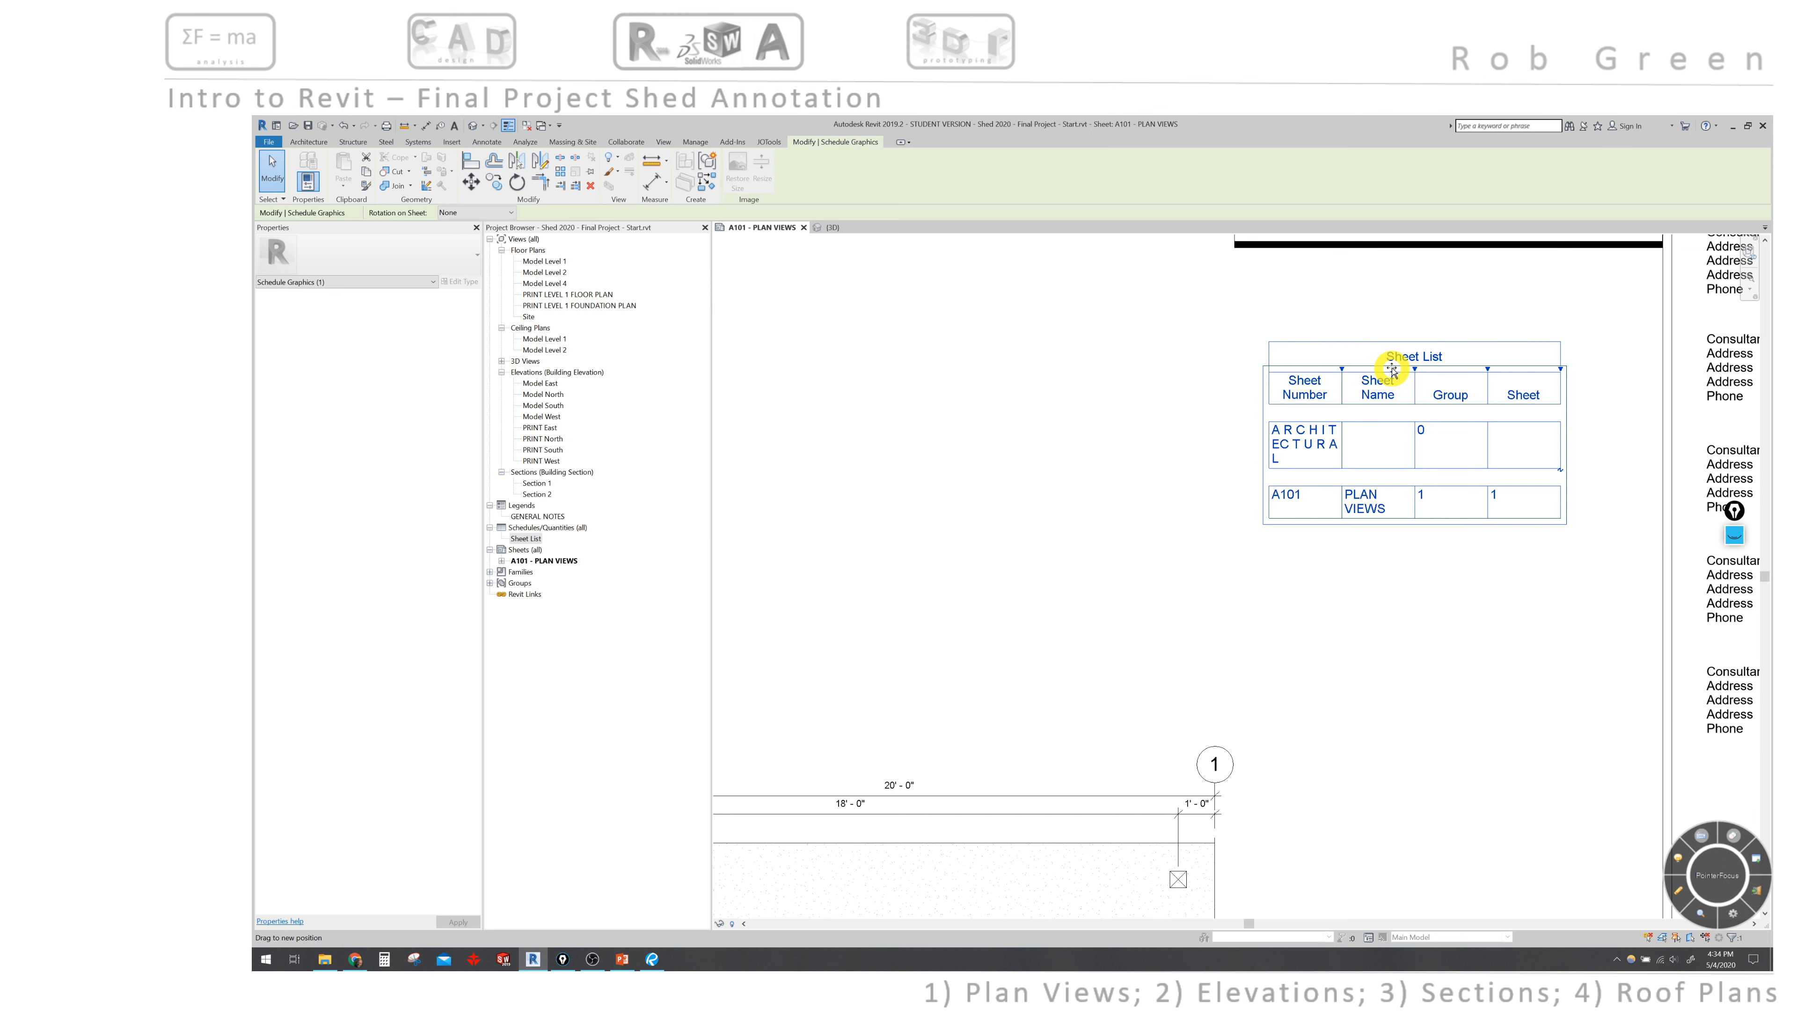
left_click_drag(1342, 369, 1422, 369)
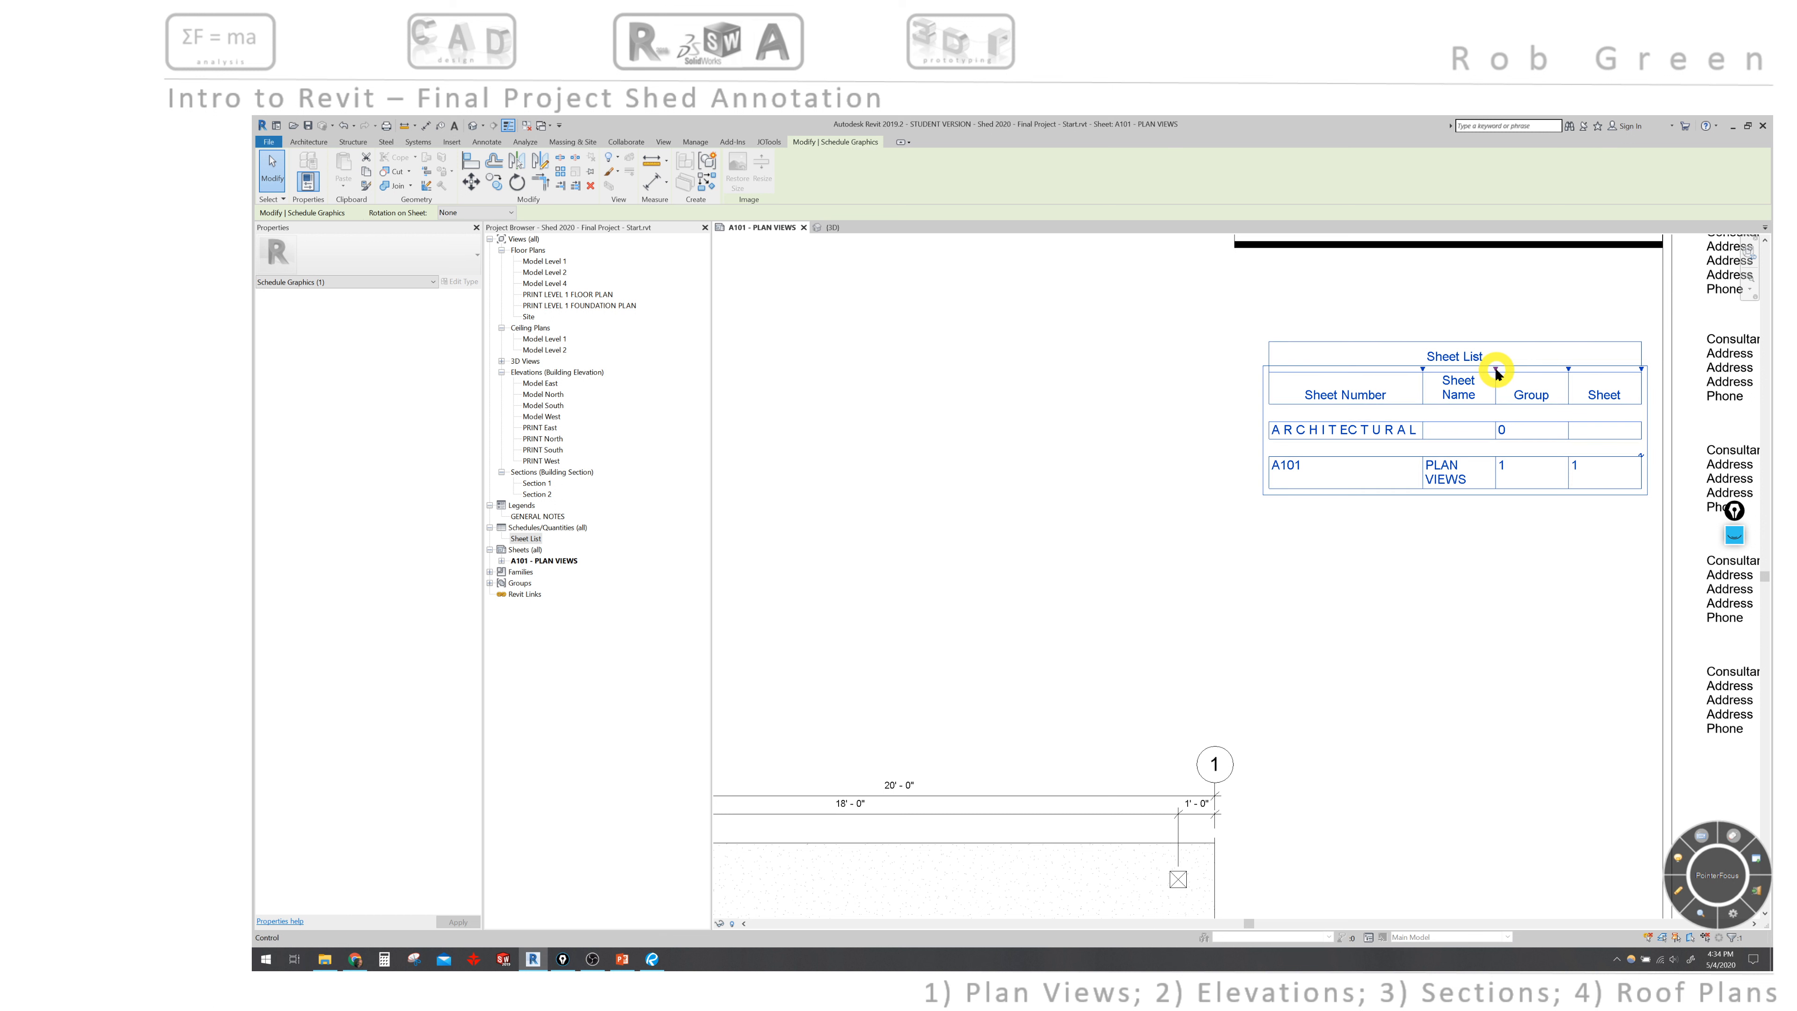
left_click_drag(1498, 373, 1502, 568)
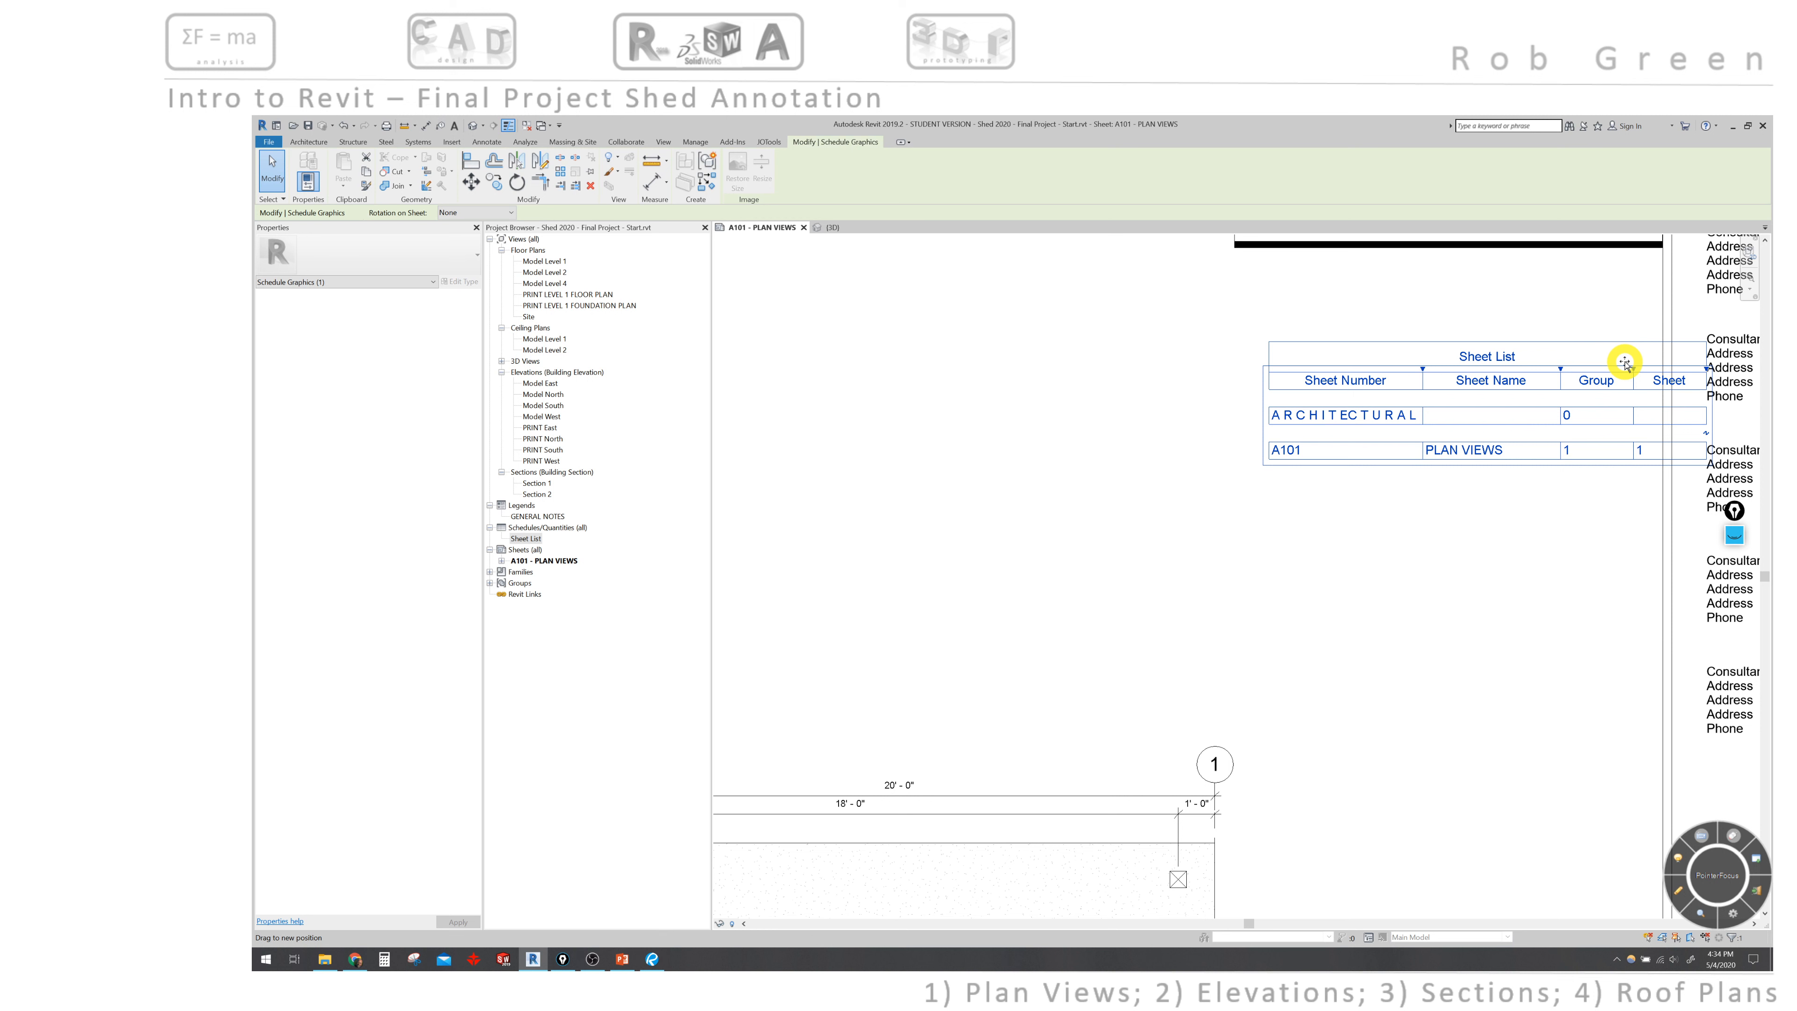
left_click_drag(1625, 362, 1625, 363)
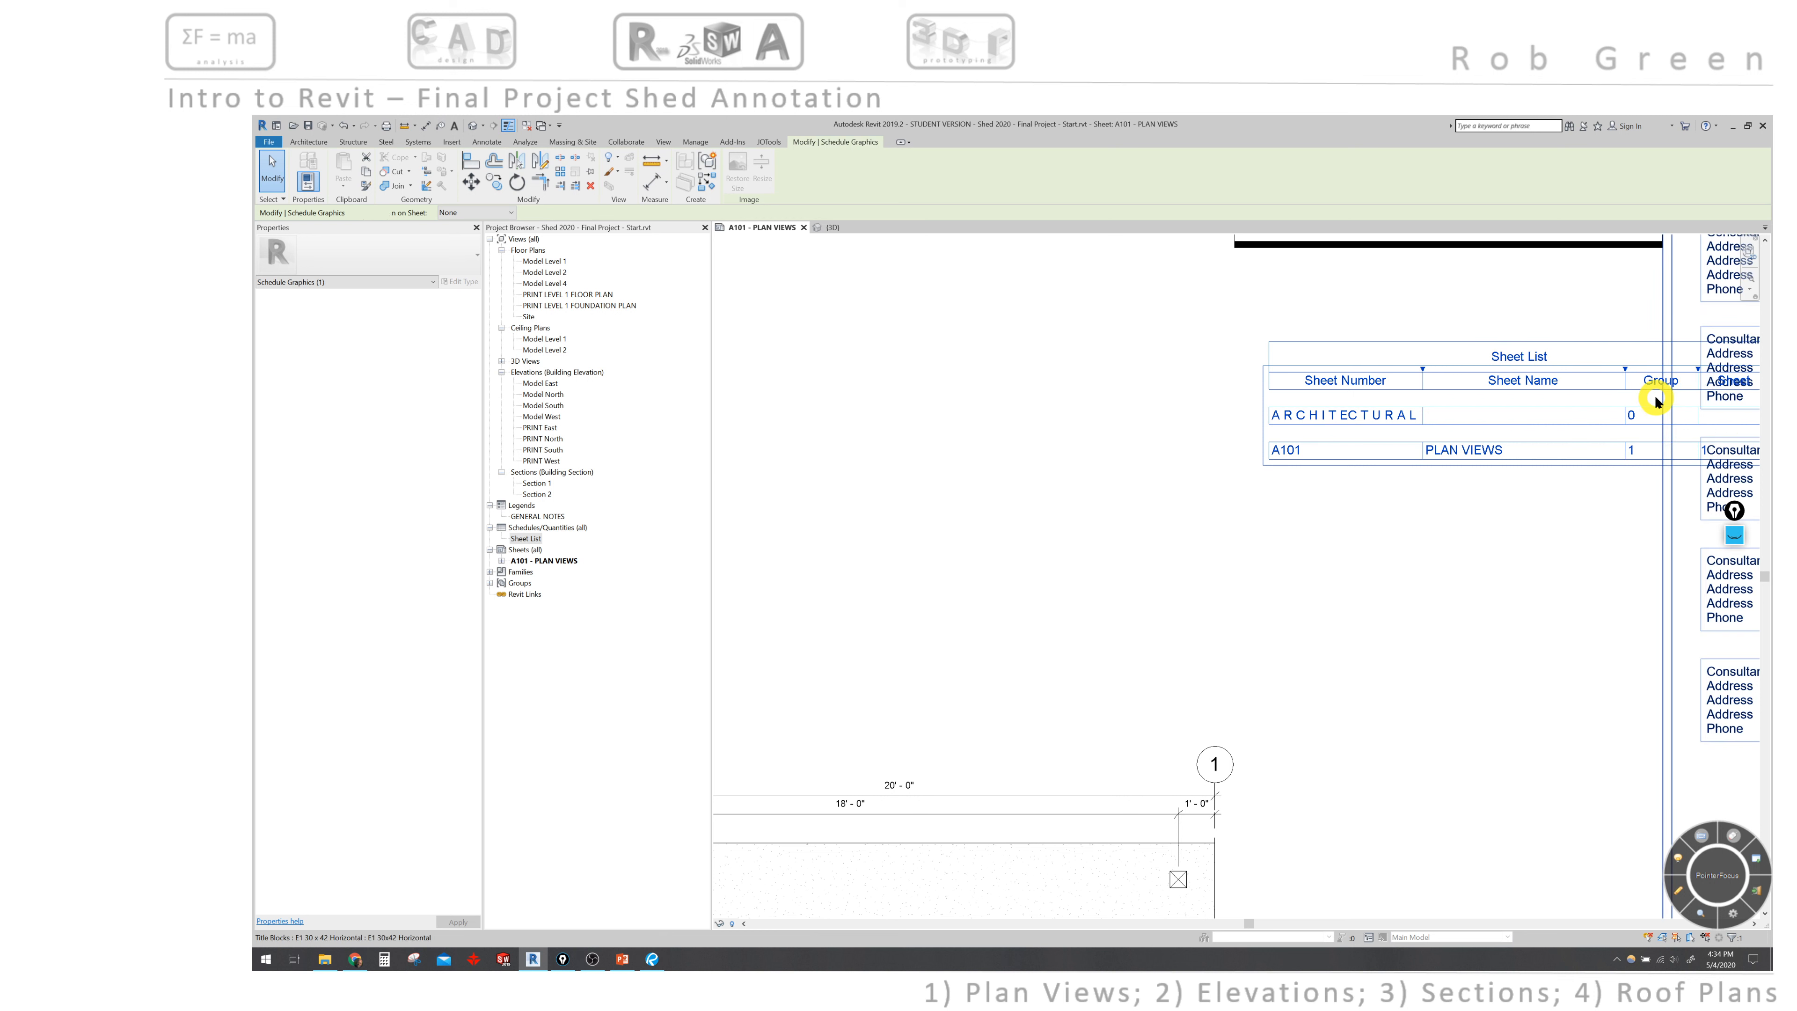
left_click(1496, 644)
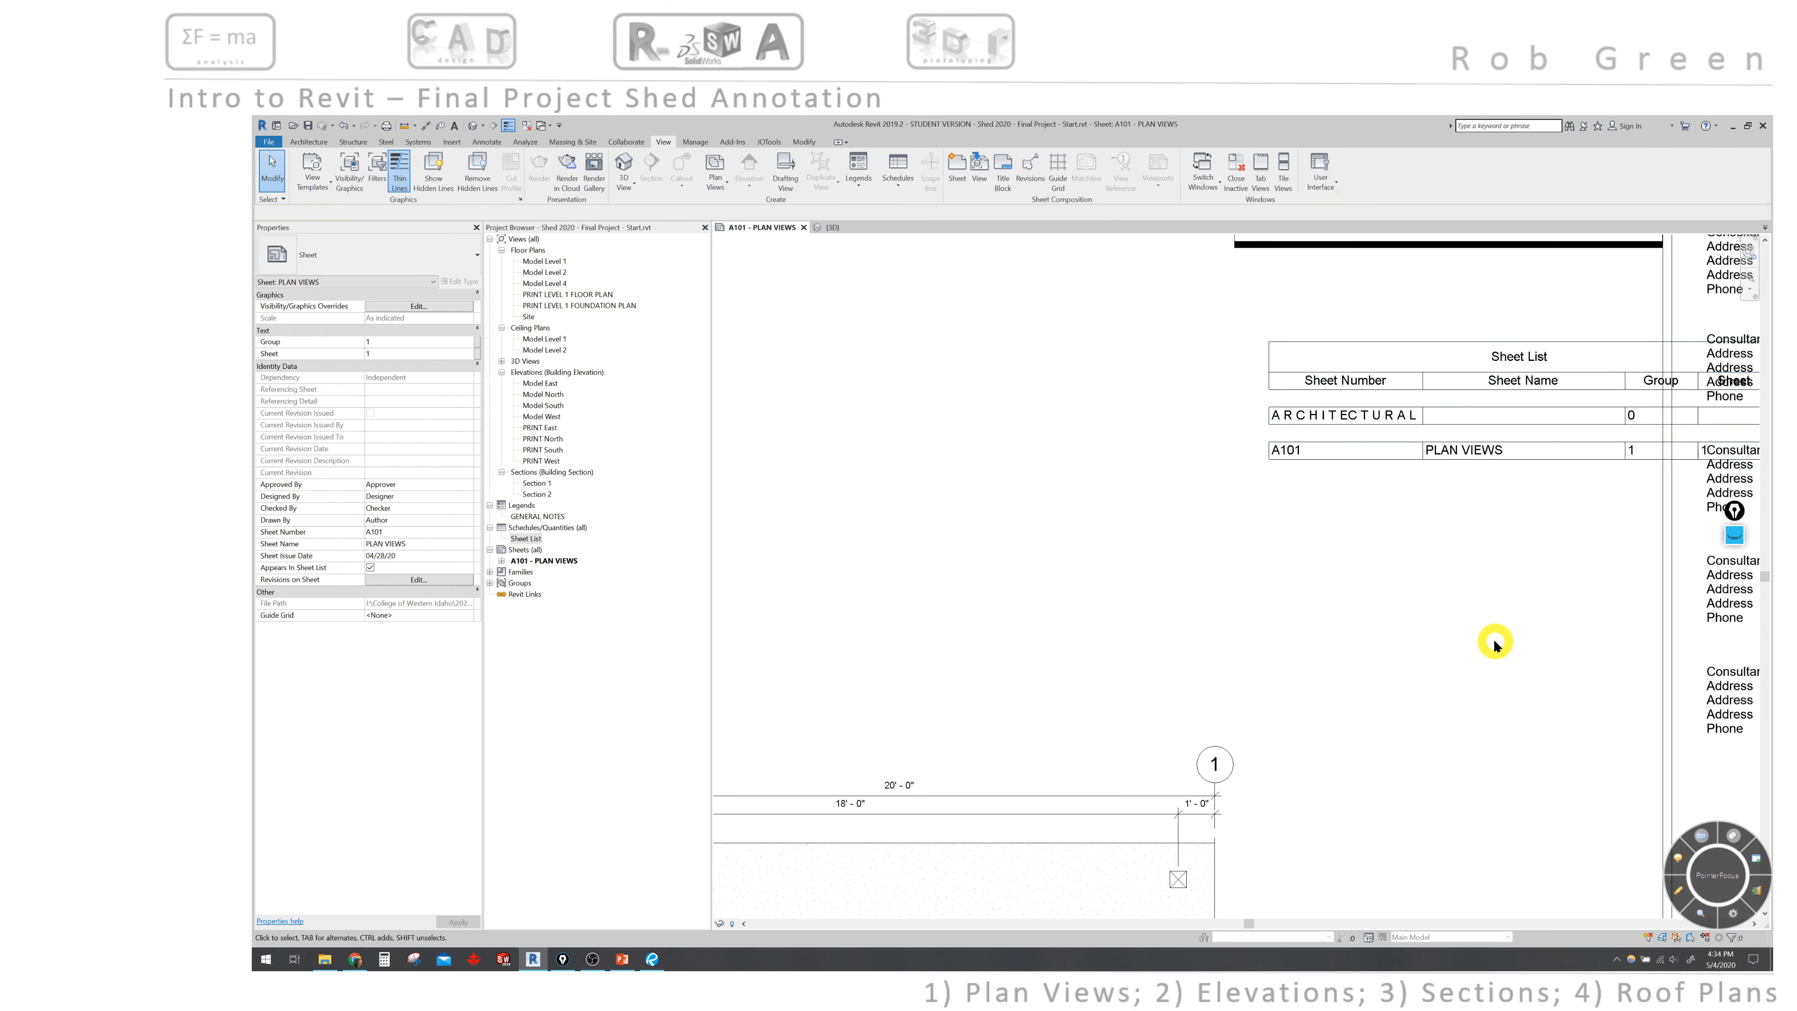
Check the placed schedule's overlap with the title block and reopen the Sheet List schedule for editing
scroll(1493, 642, "down", 1)
scroll(1477, 641, "down", 1)
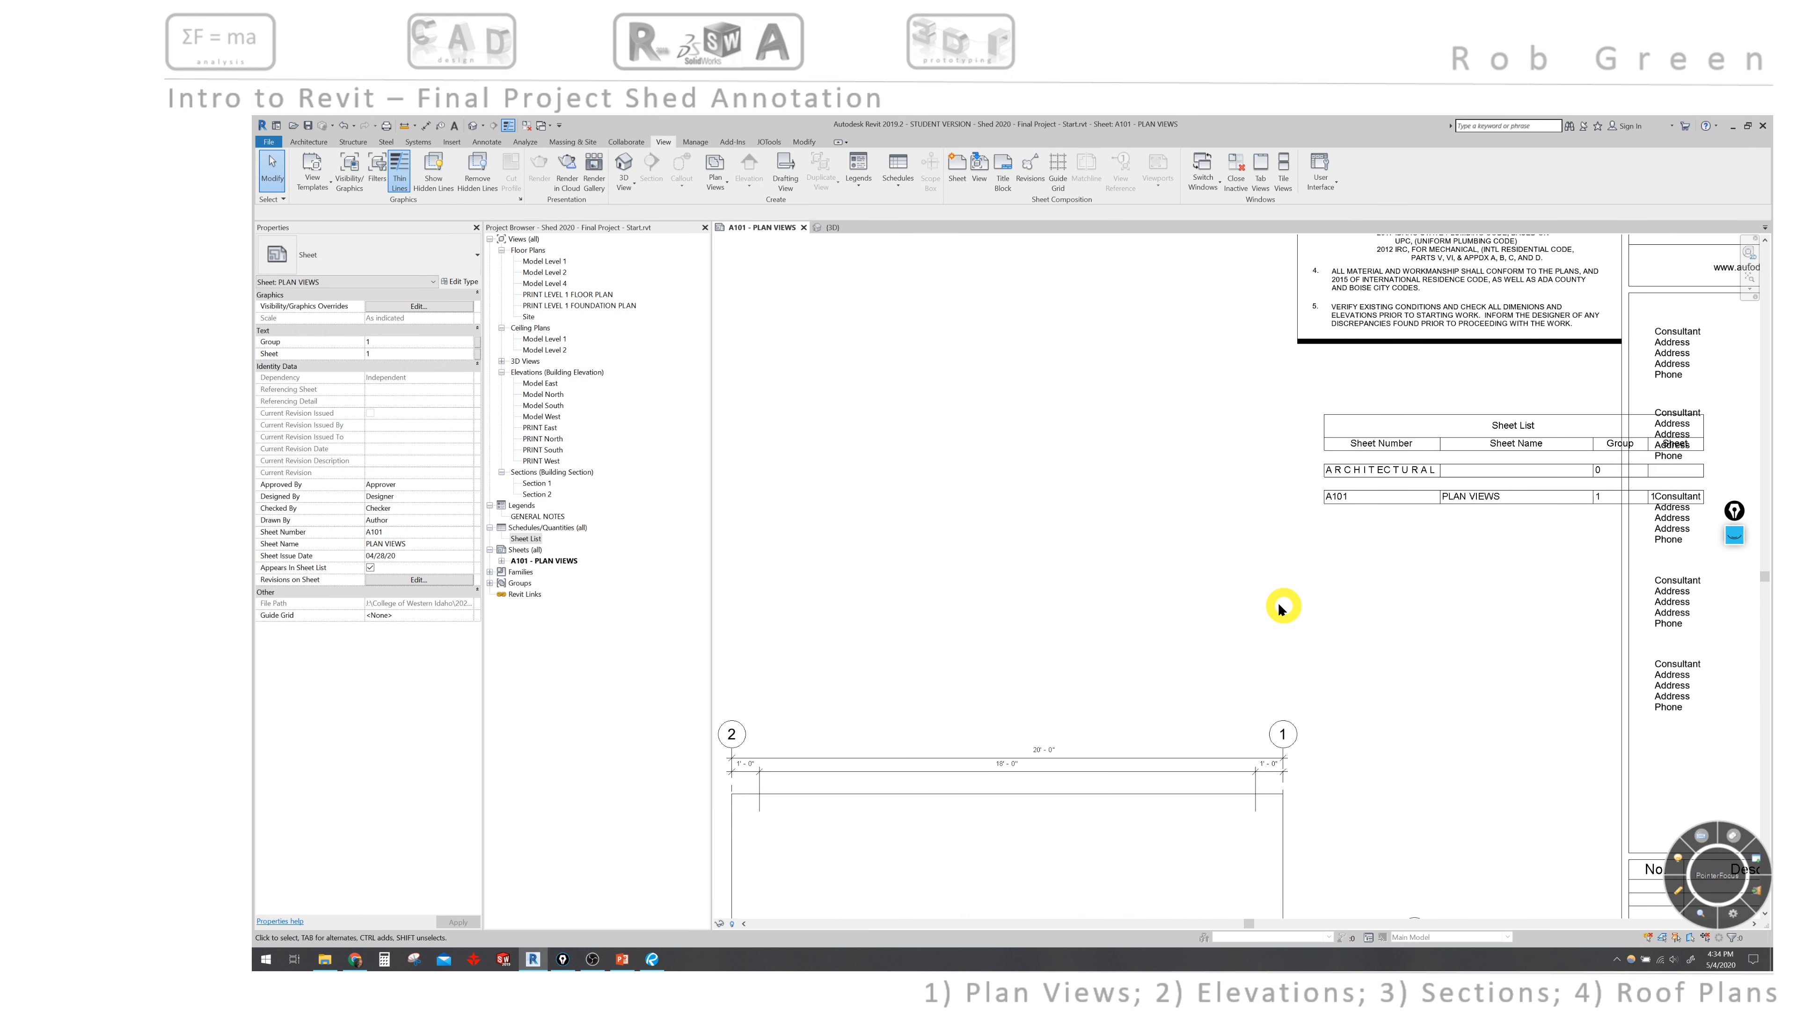
middle_click_drag(1457, 639, 1286, 615)
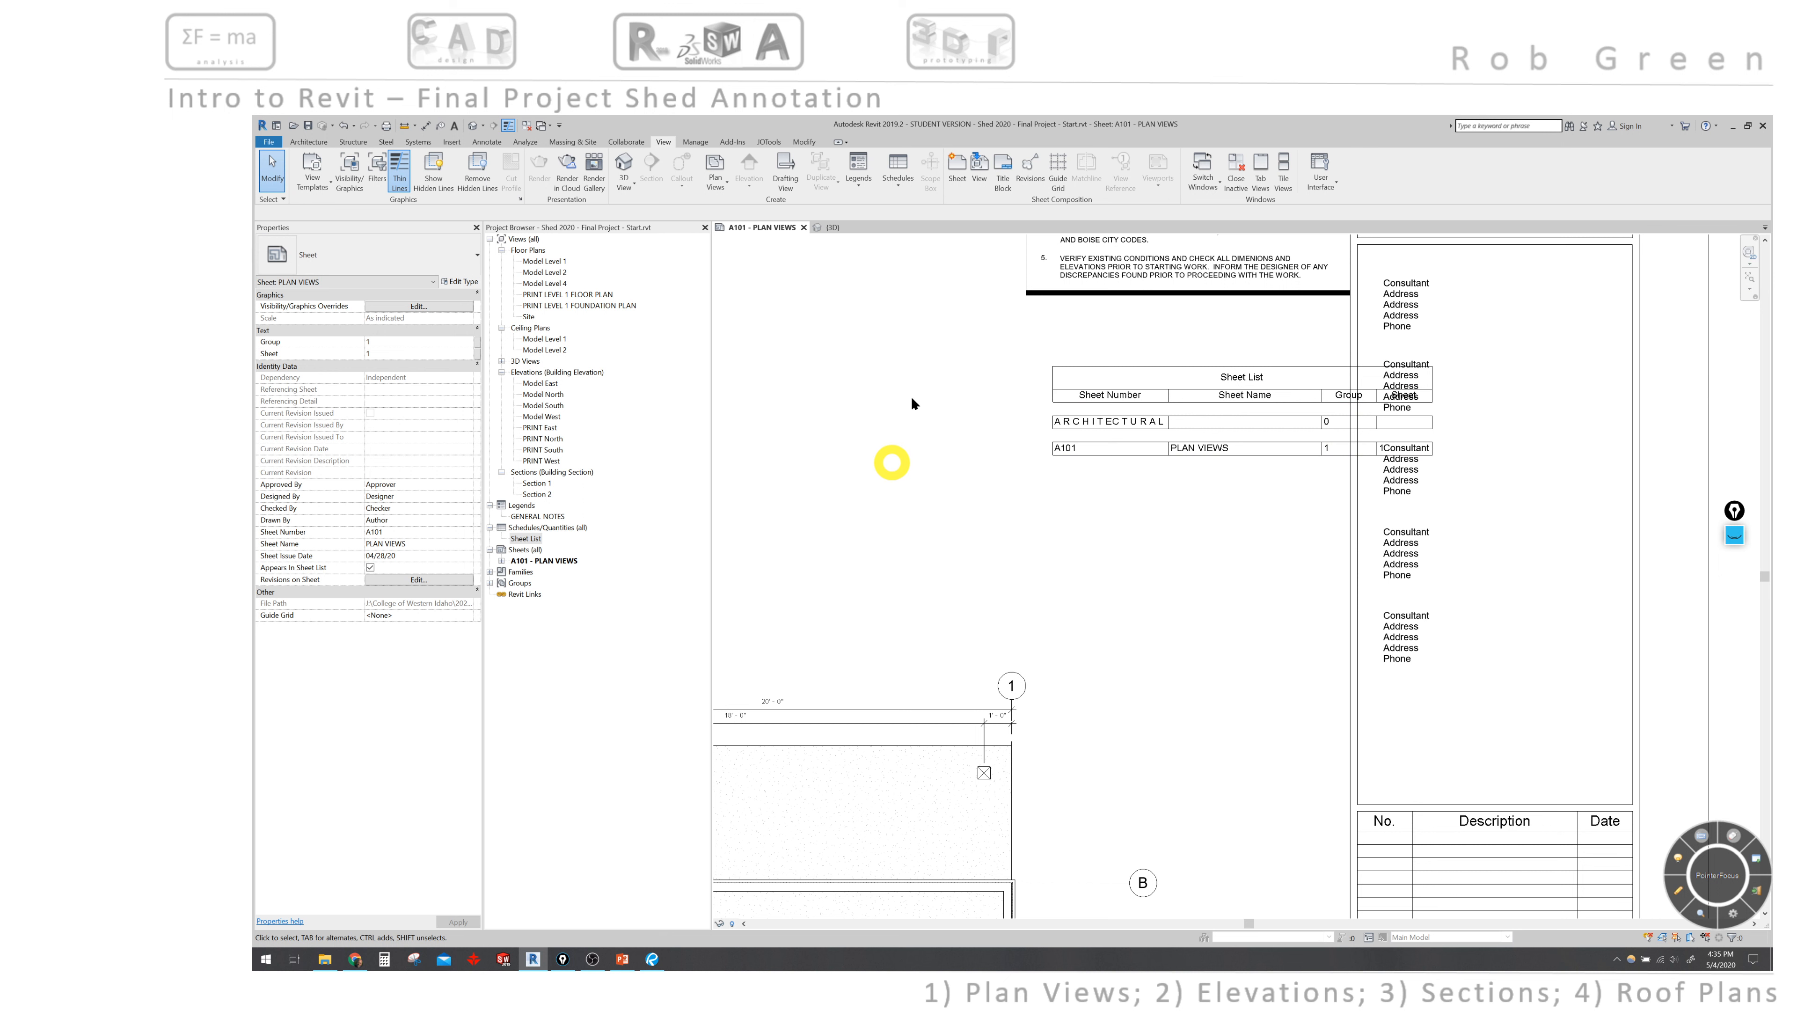
left_click(526, 538)
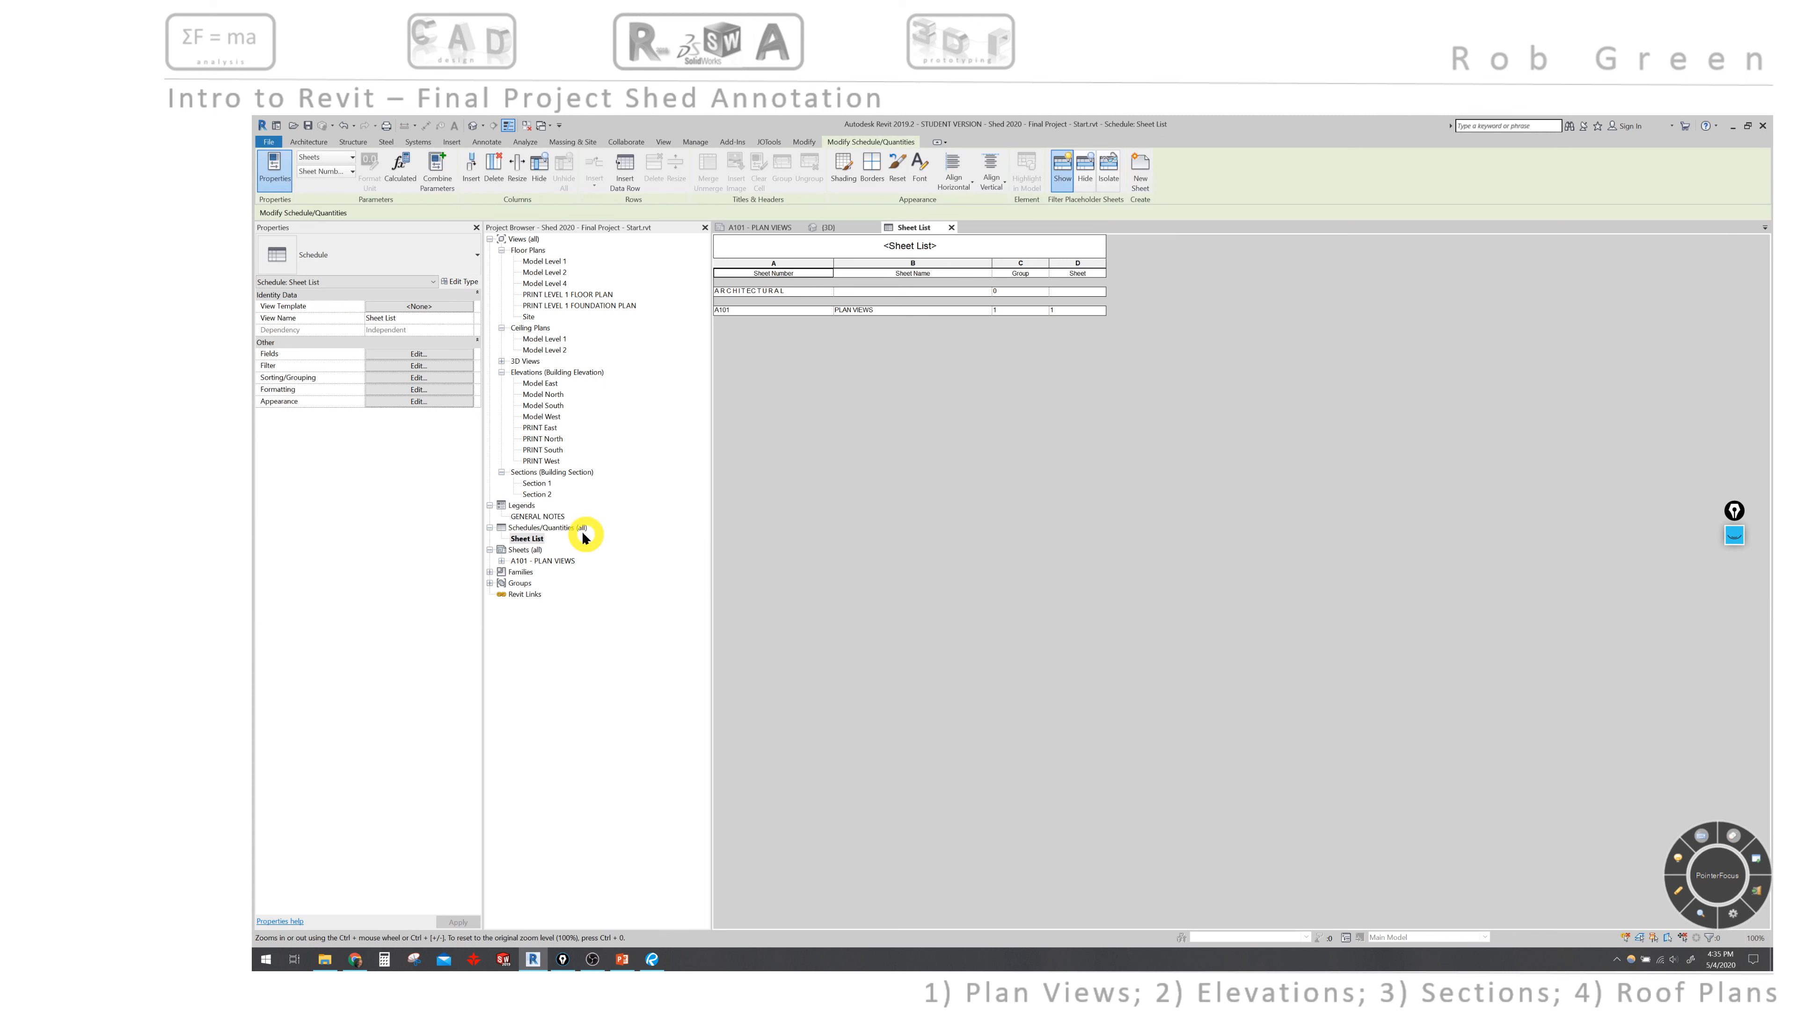
Turn off the grid lines in the Sheet List schedule's appearance settings and return to sheet A101
left_click(419, 389)
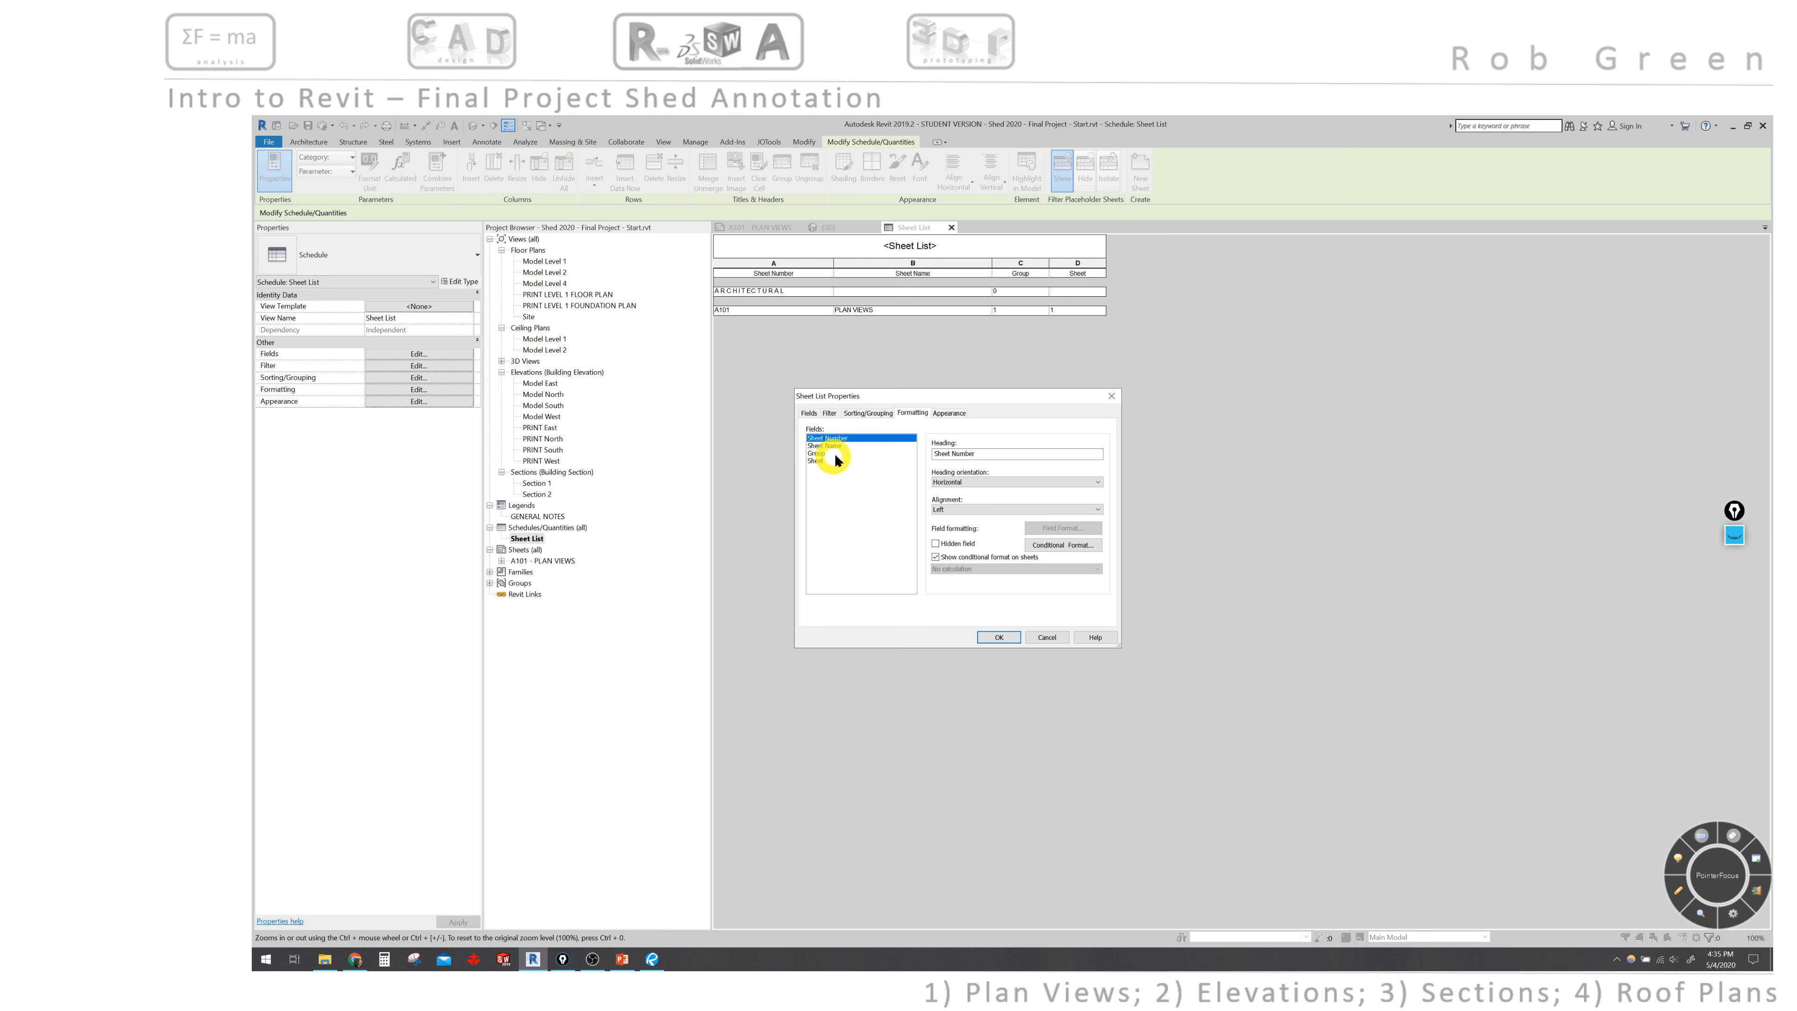
left_click(951, 413)
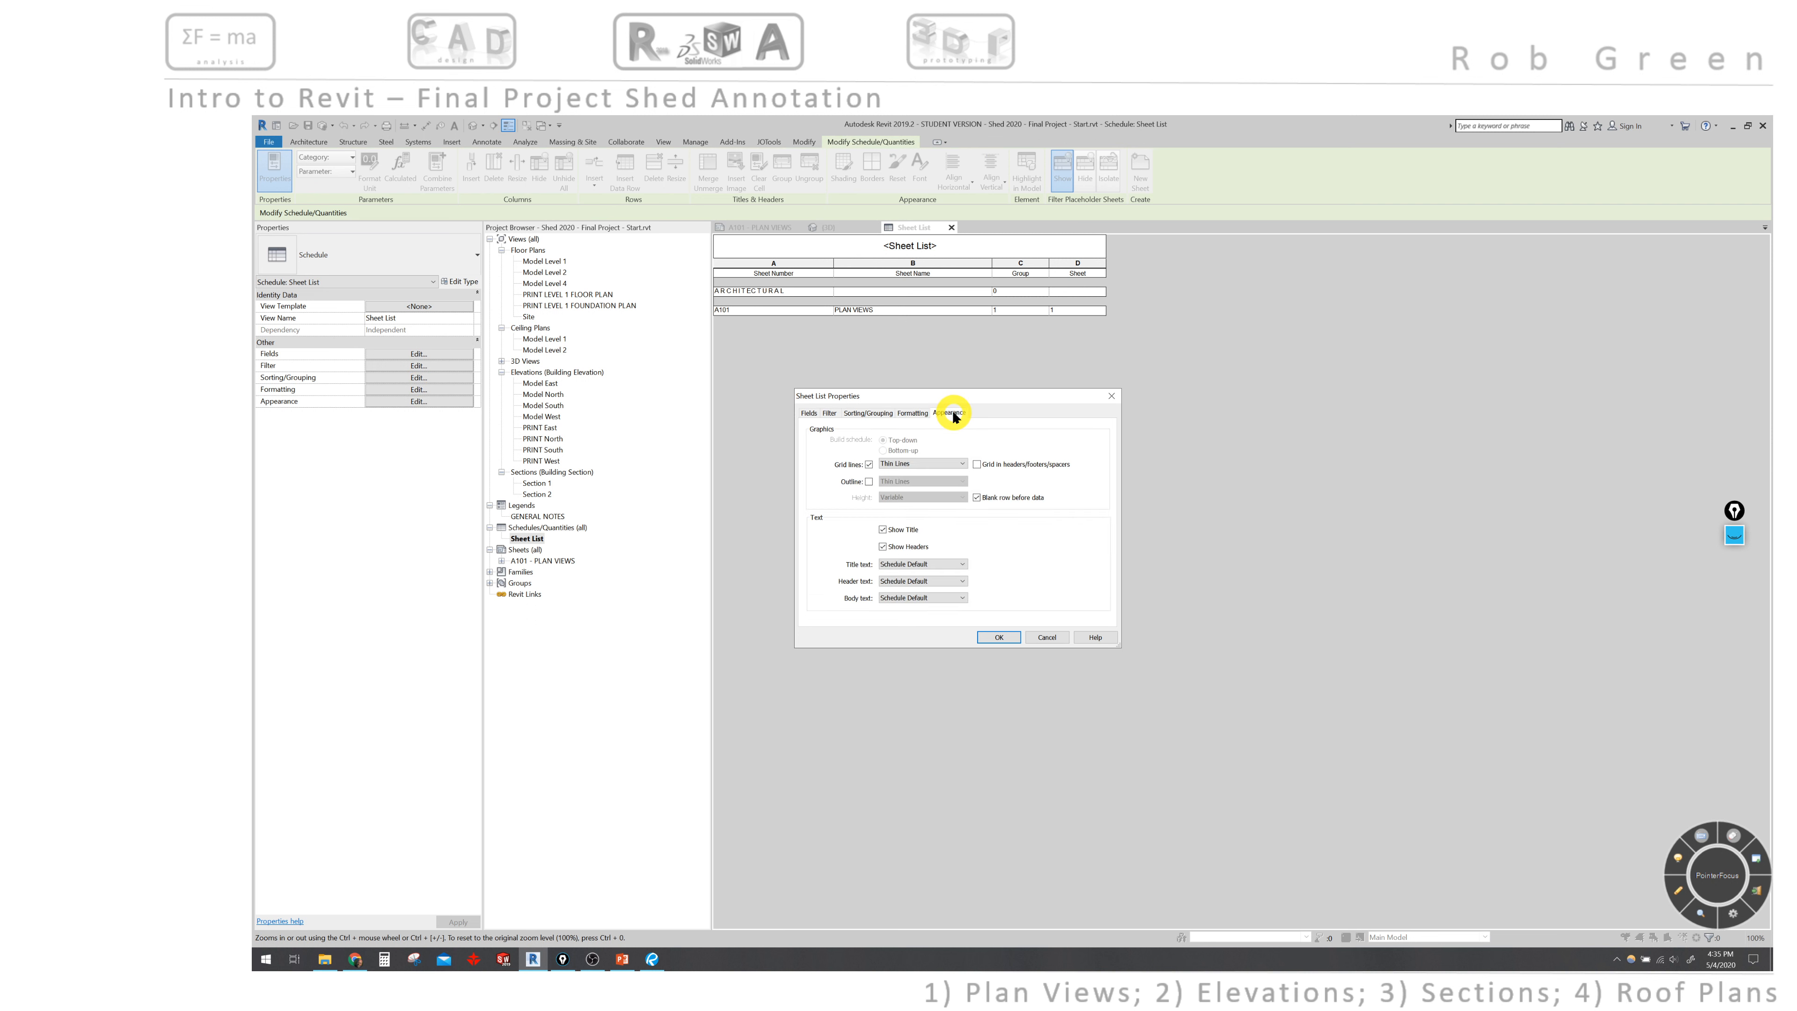
left_click(869, 465)
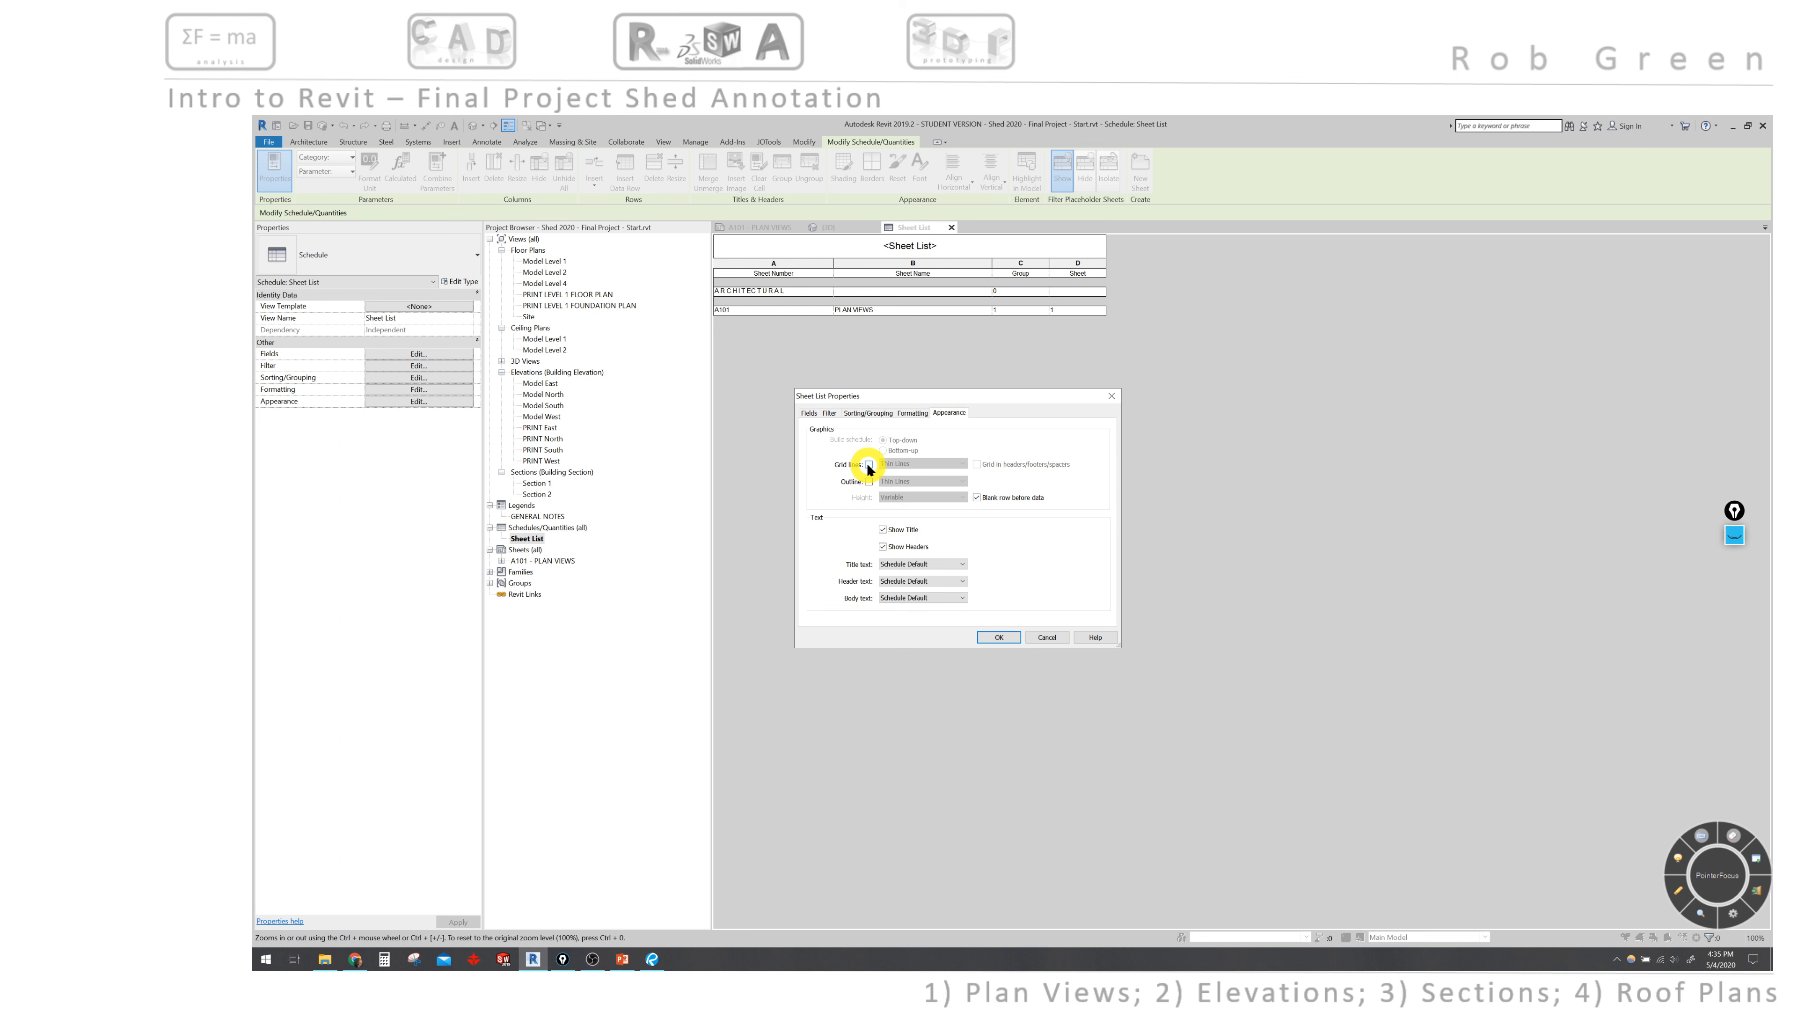
left_click(994, 637)
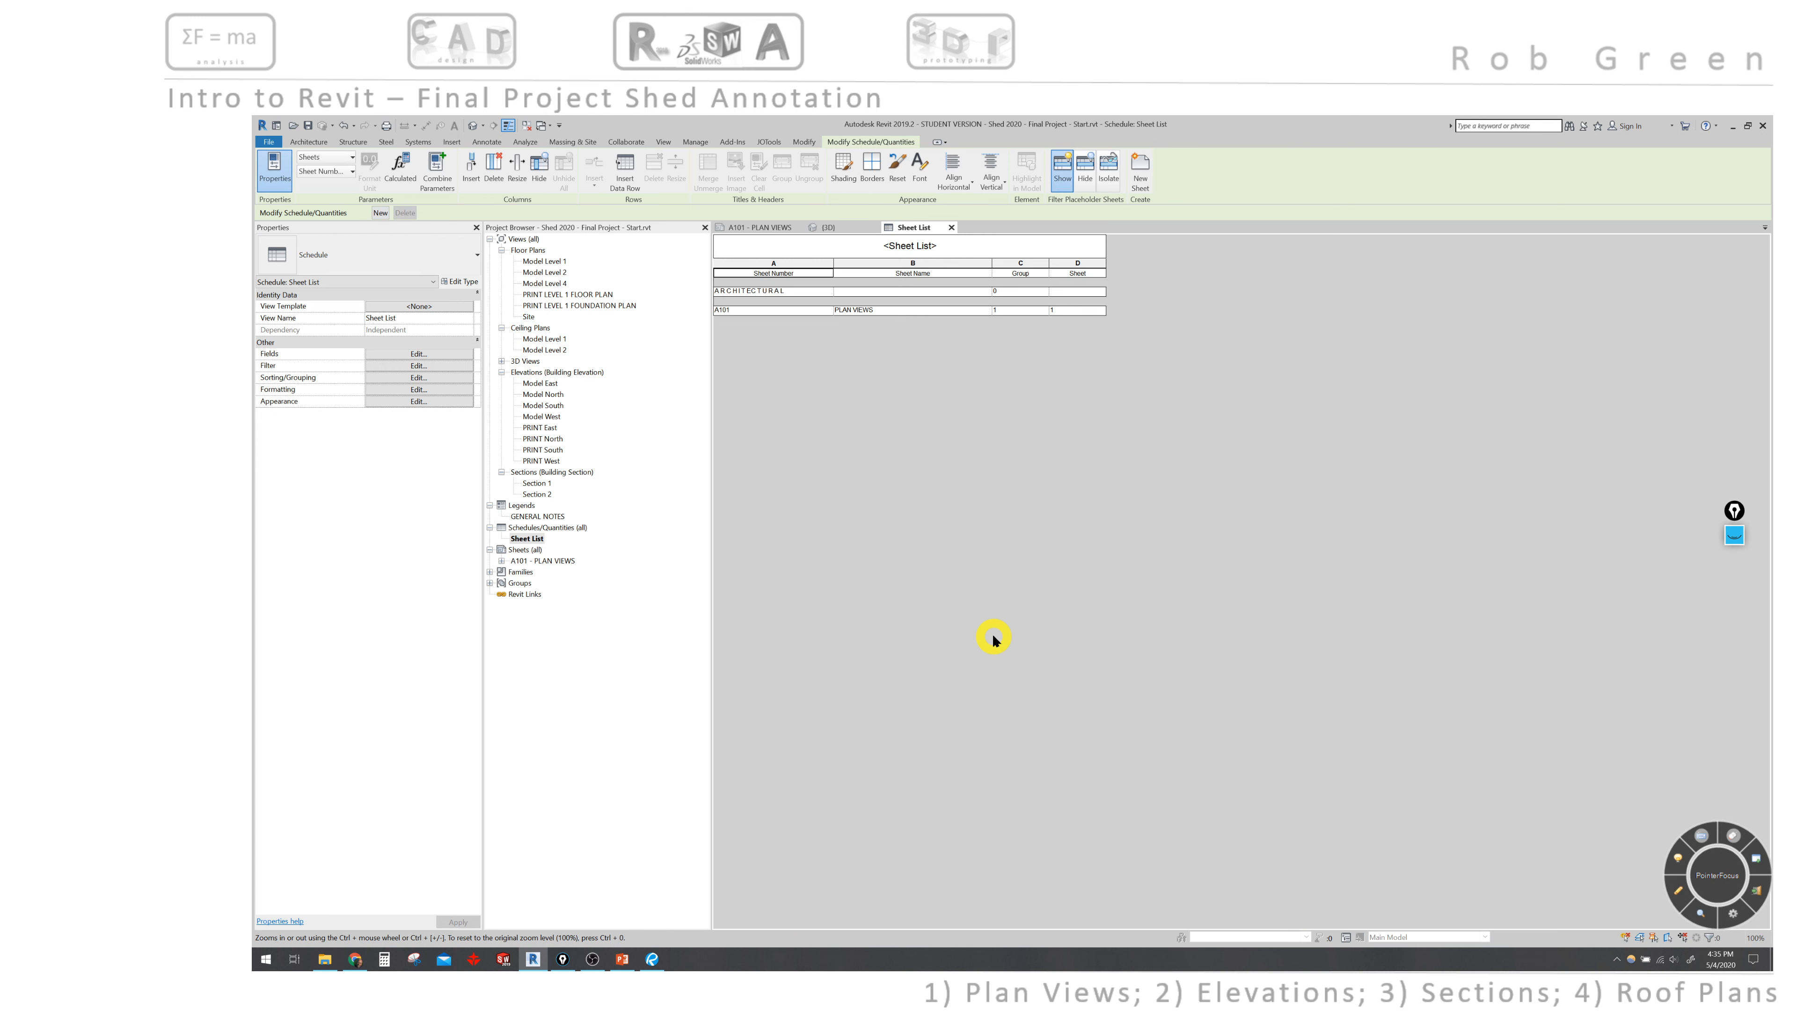
left_click(772, 228)
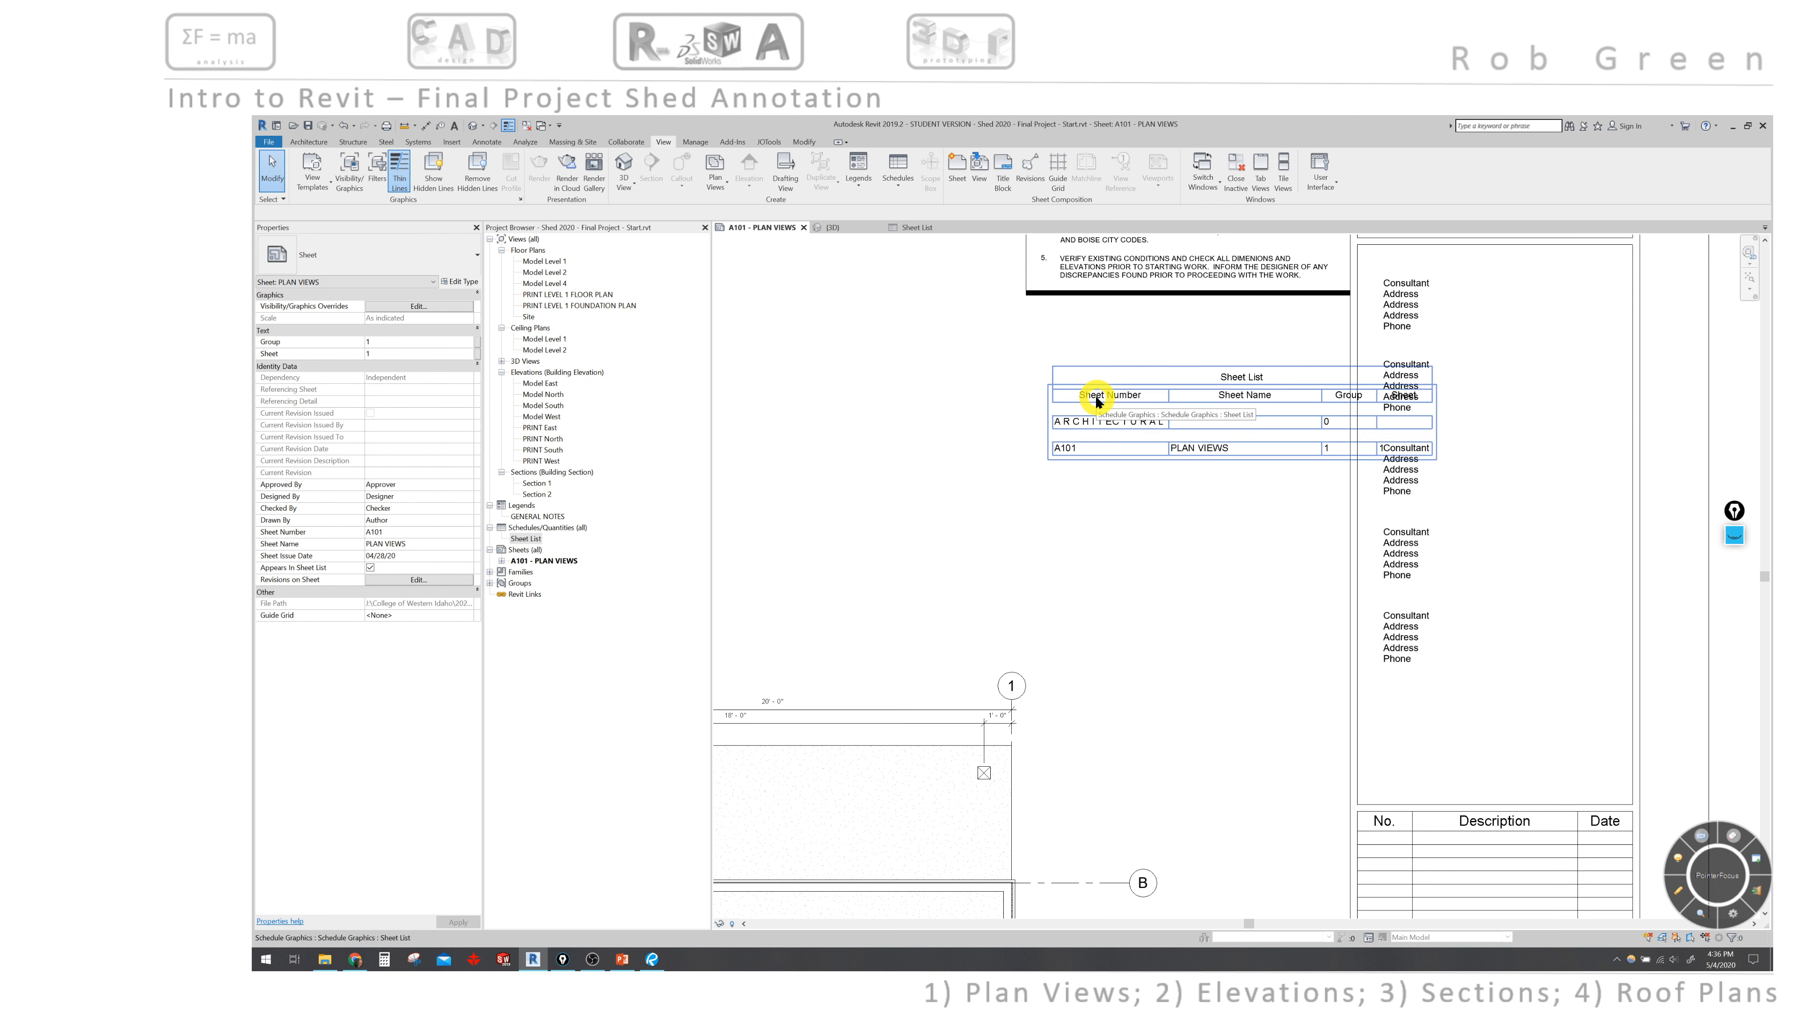
scroll(975, 402, "down", 2)
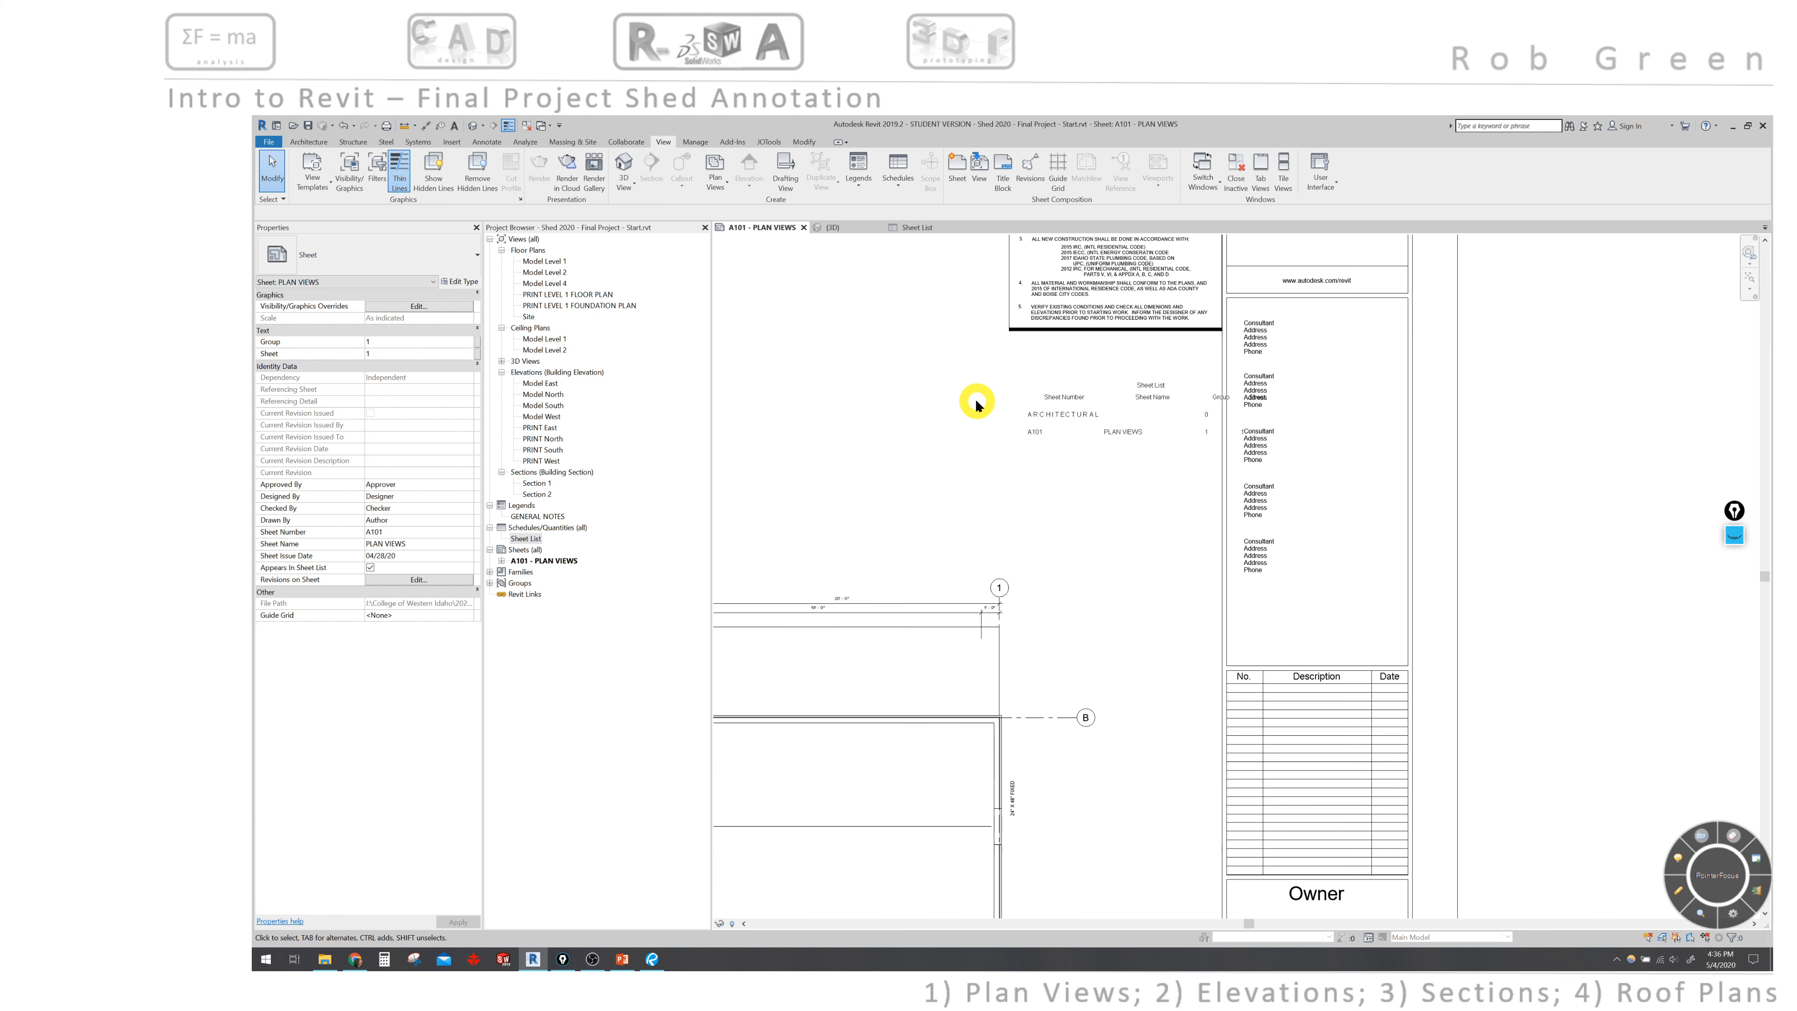
middle_click_drag(1017, 421, 1109, 453)
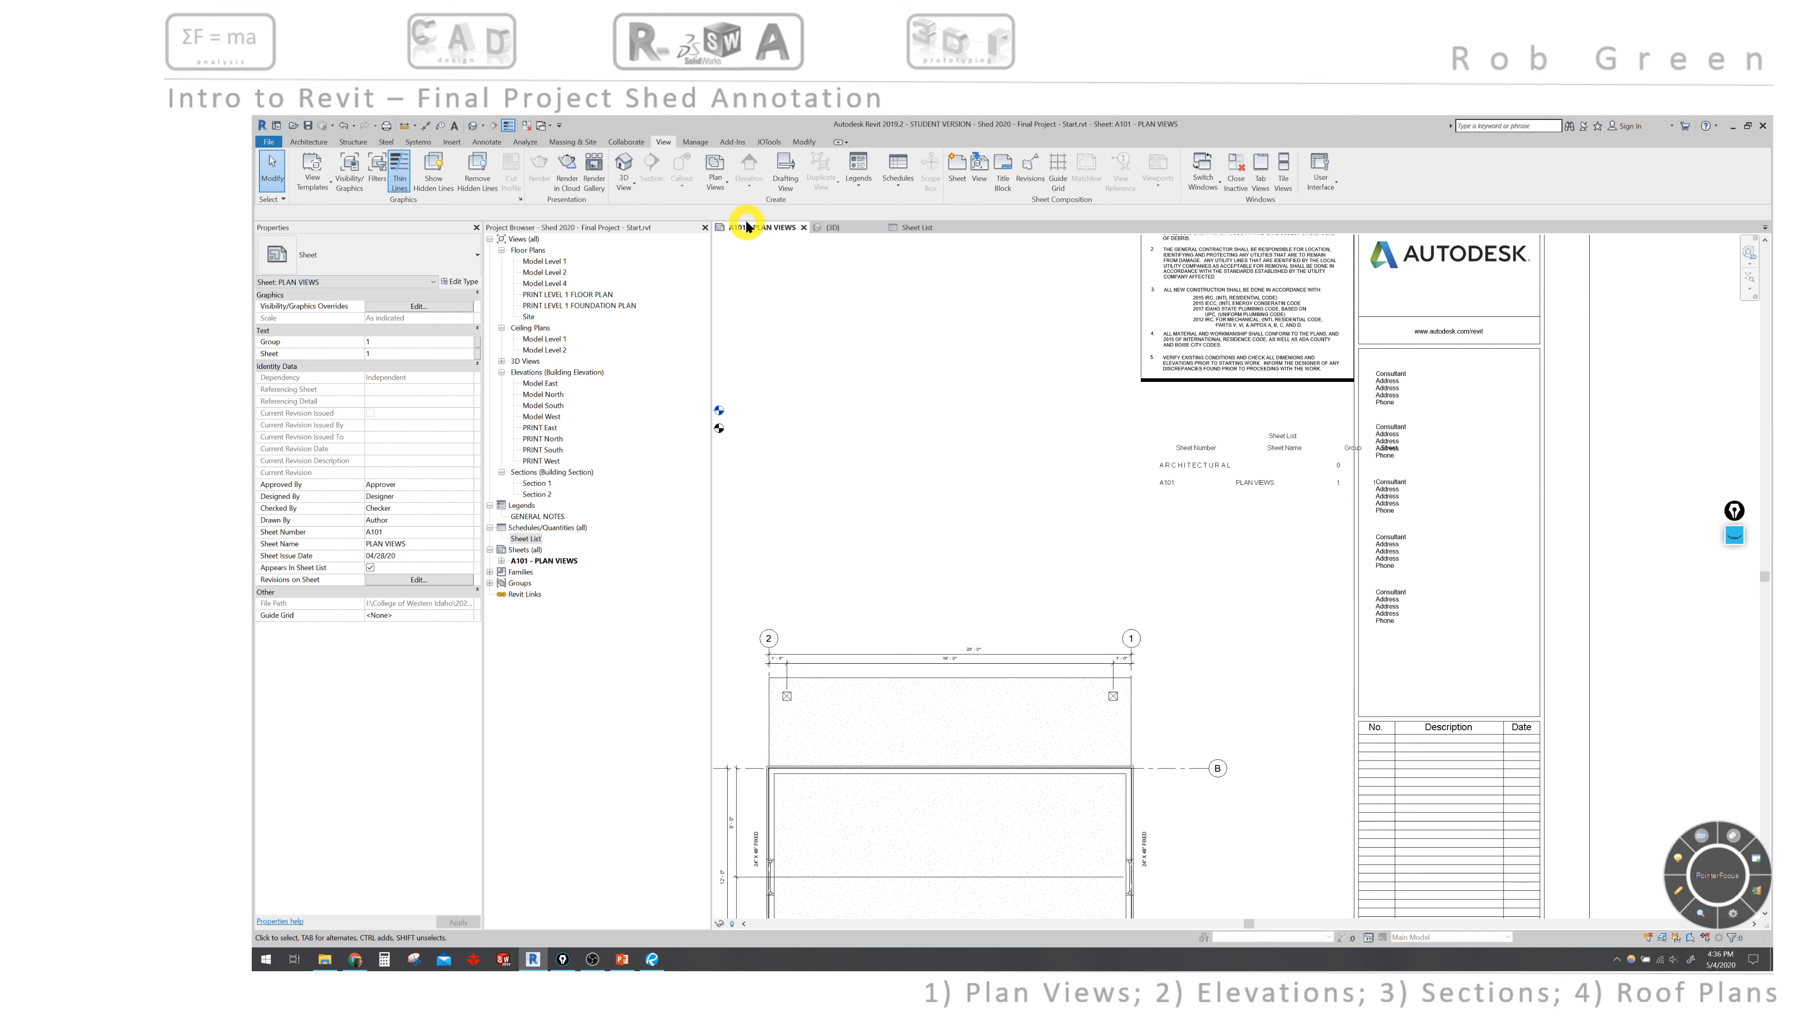
Create a drafting view named SHEET INDEX TEXT BOX at a scale of 12" = 1'-0"
left_click(785, 173)
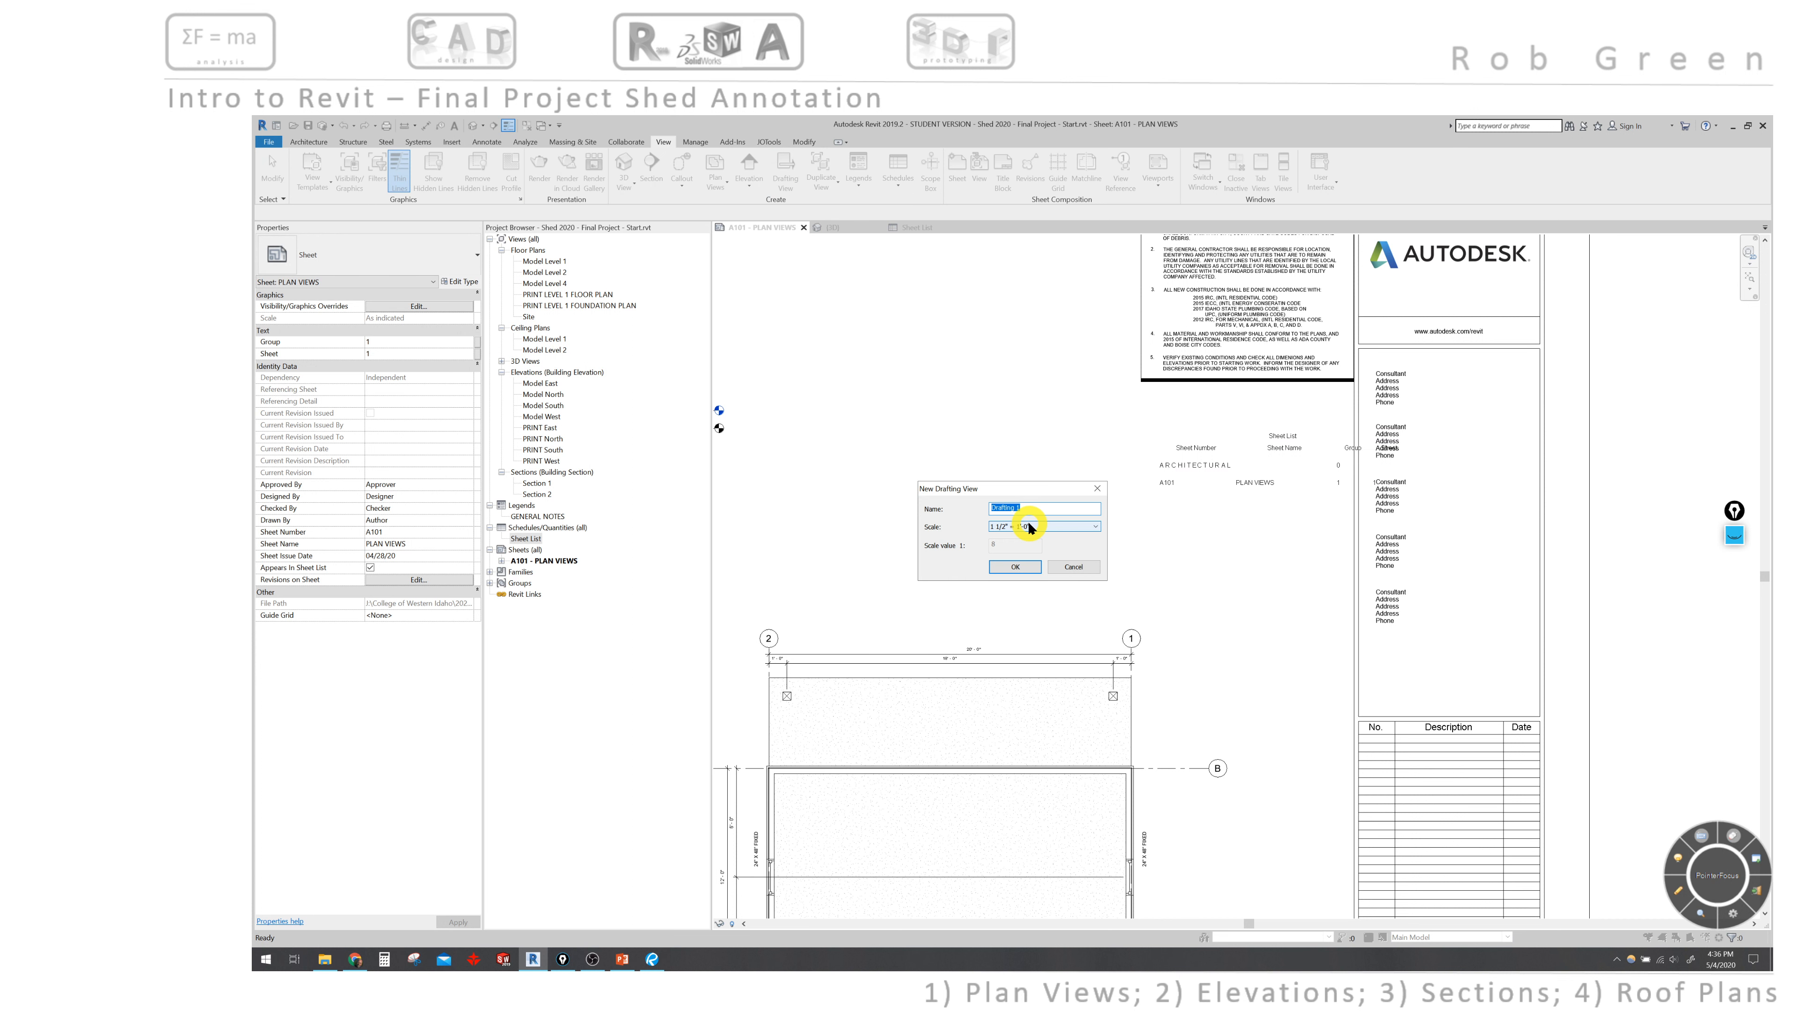
type("SHEET")
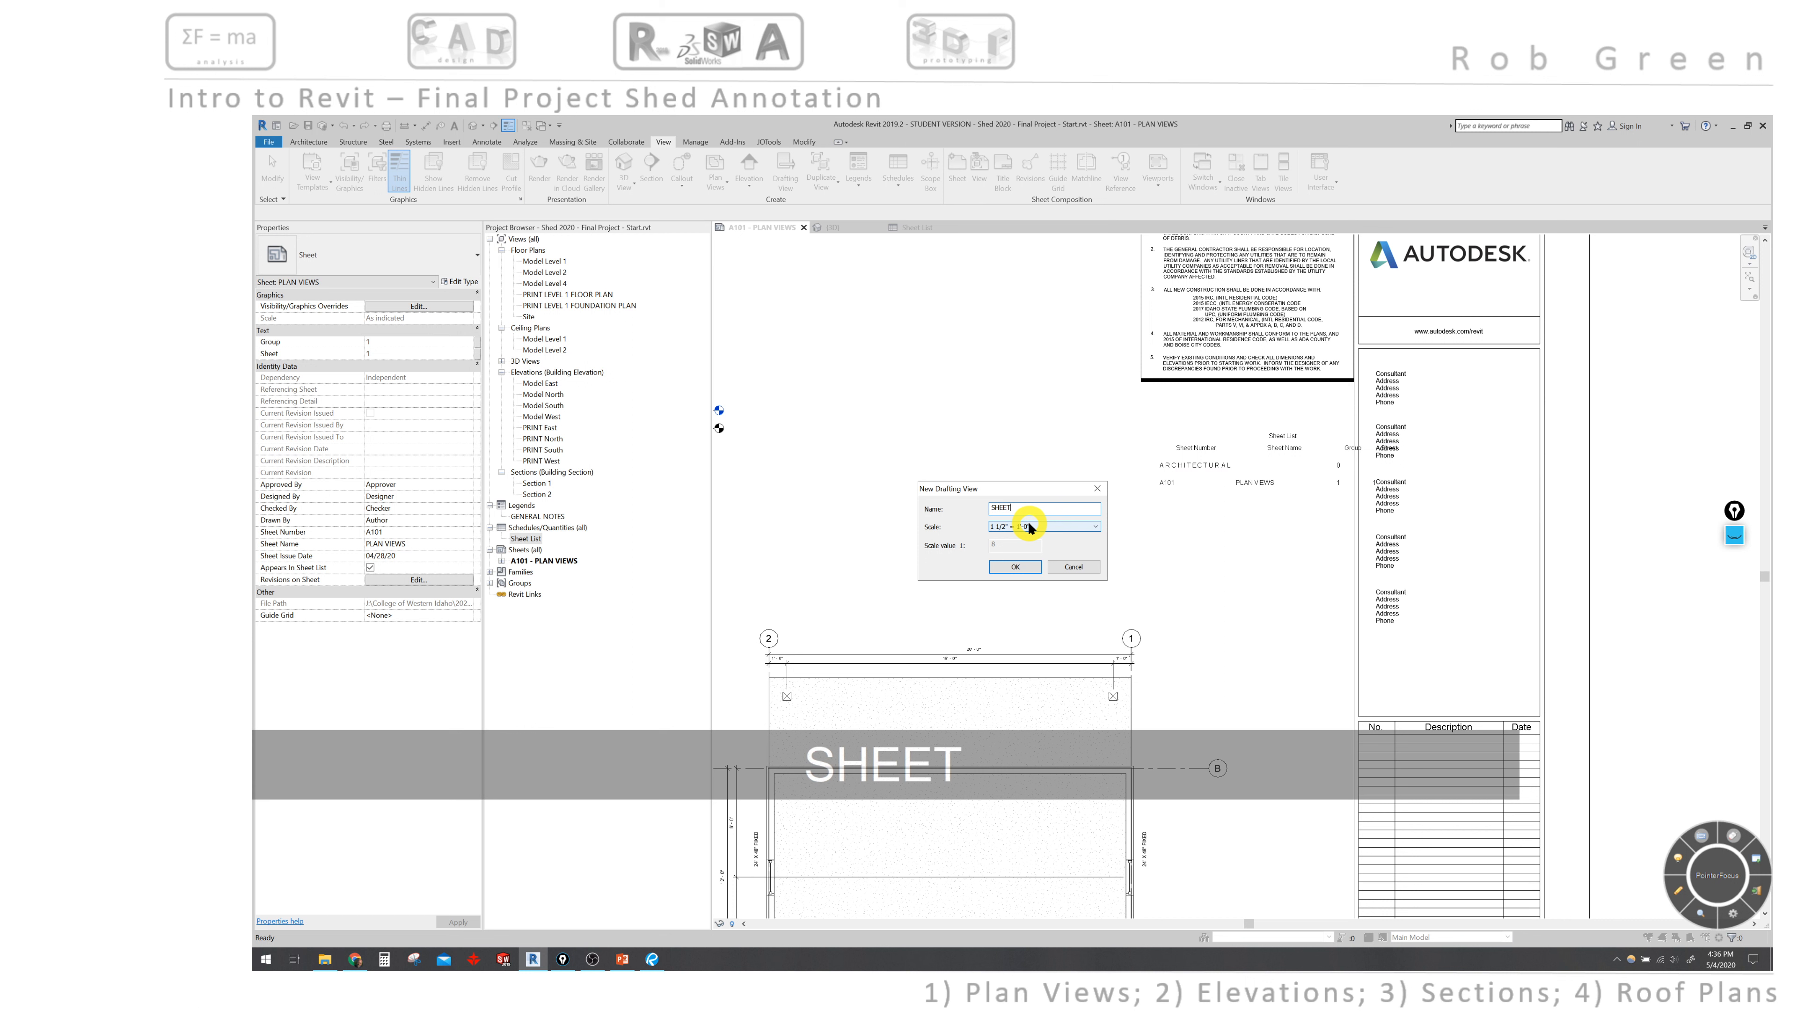
type(" INDEX")
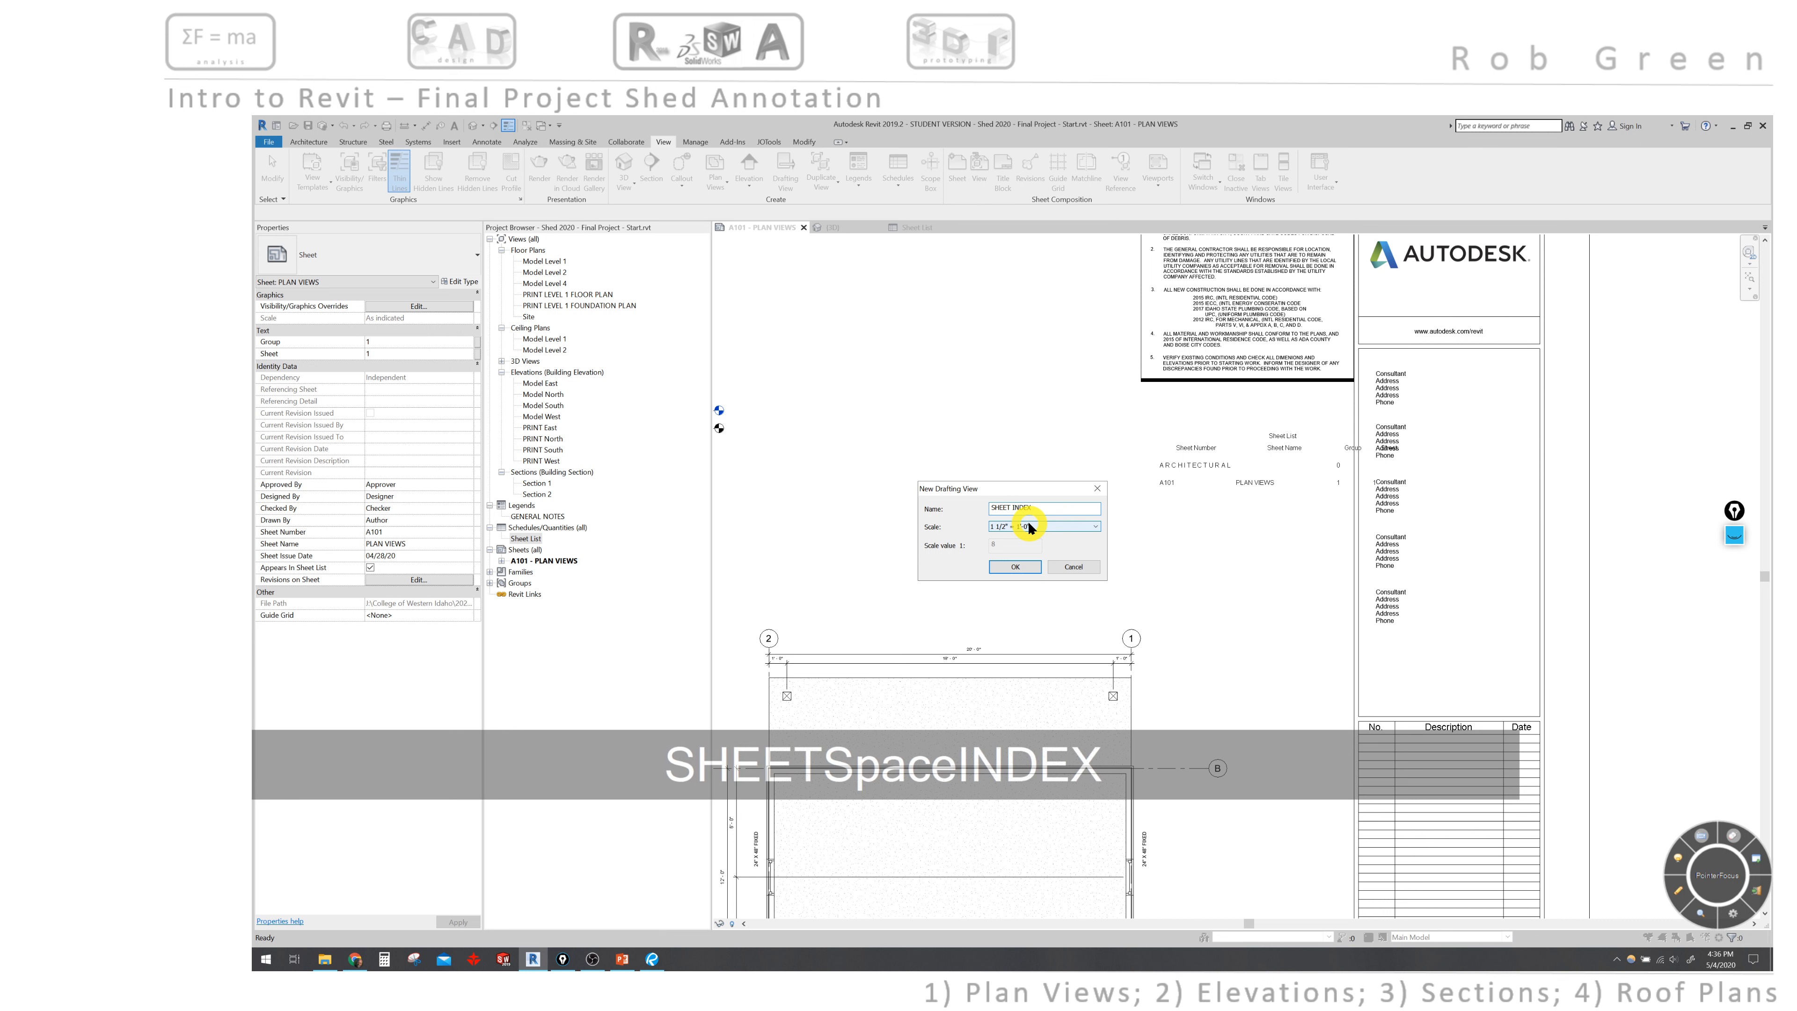
type(" TEXT BOS")
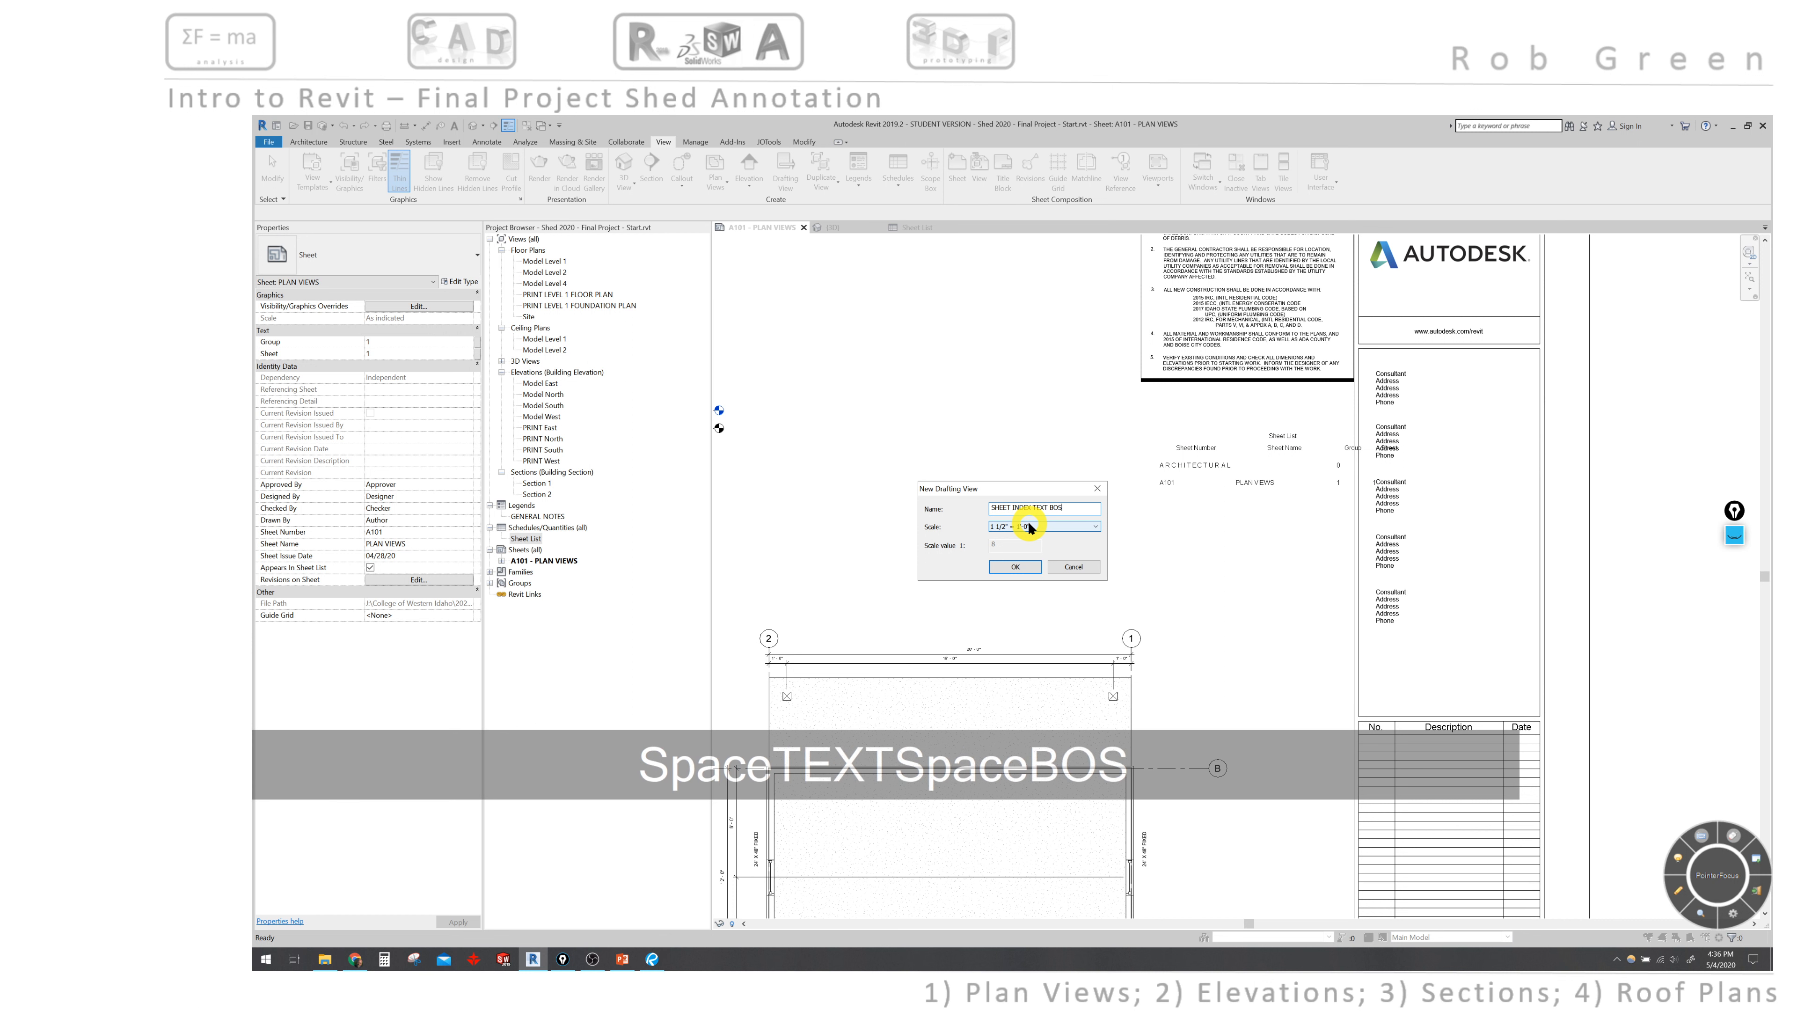
key("BackSpace")
type("X")
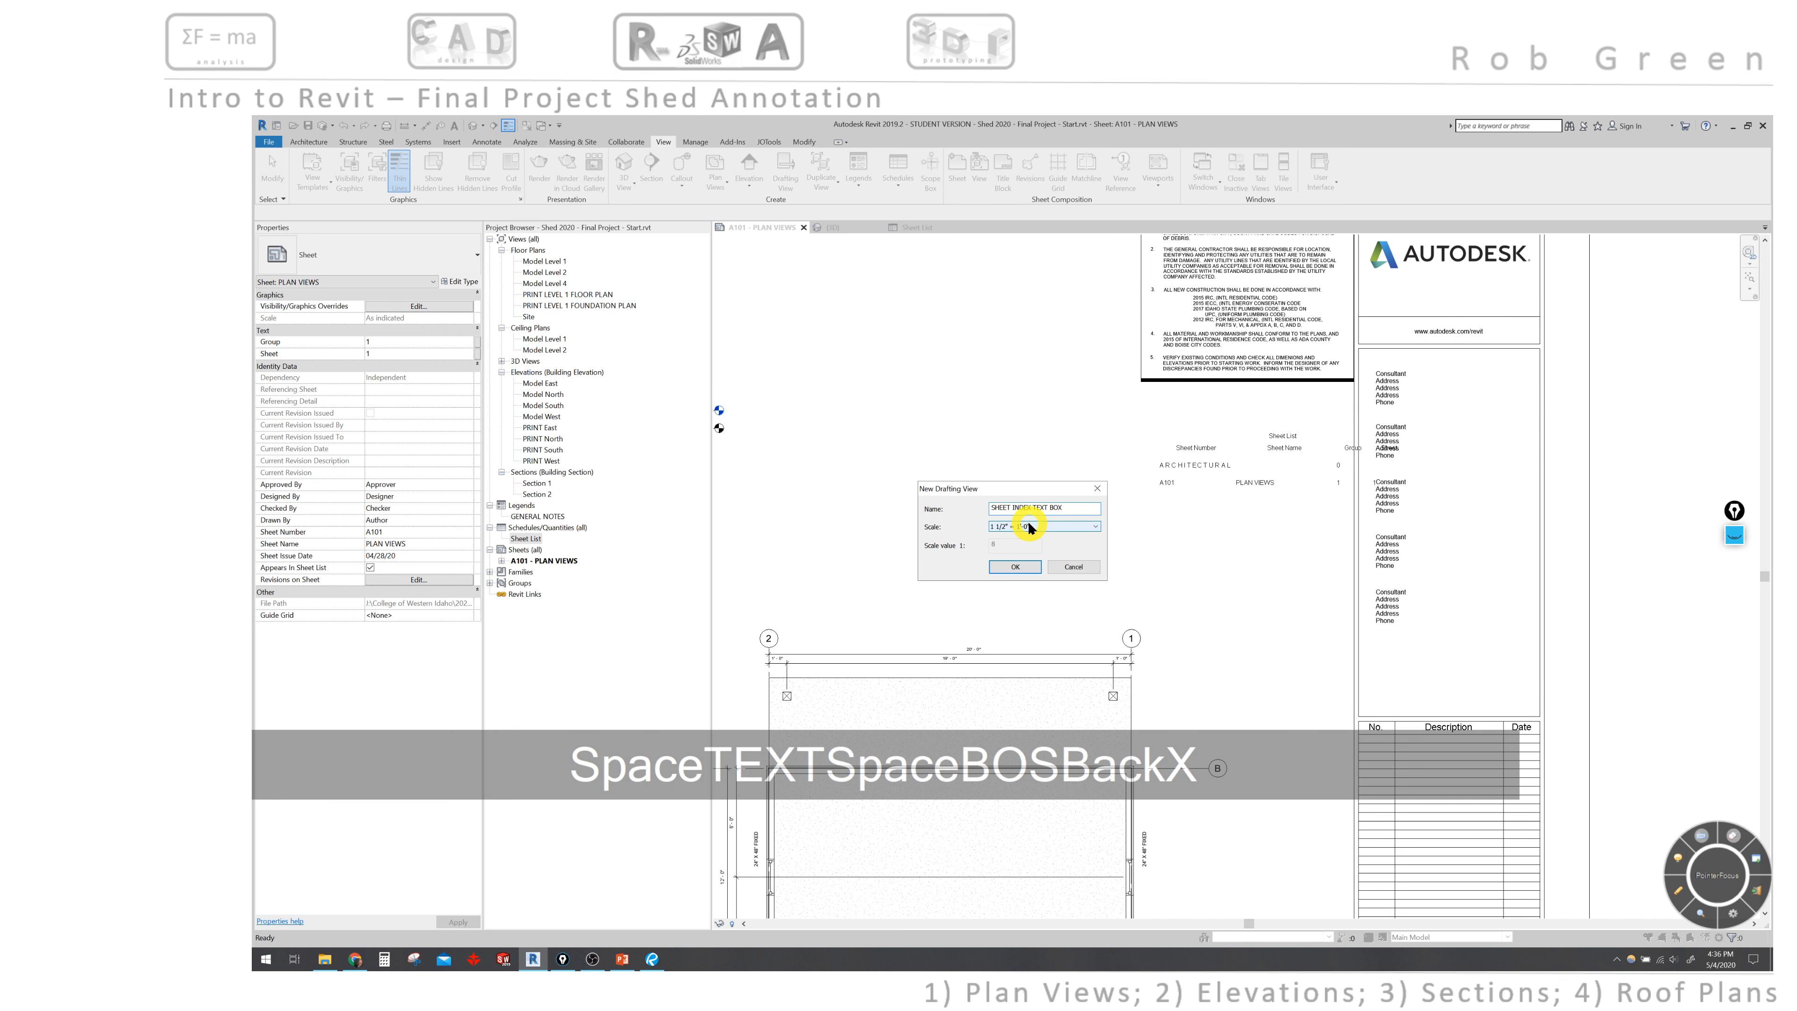
left_click(1082, 526)
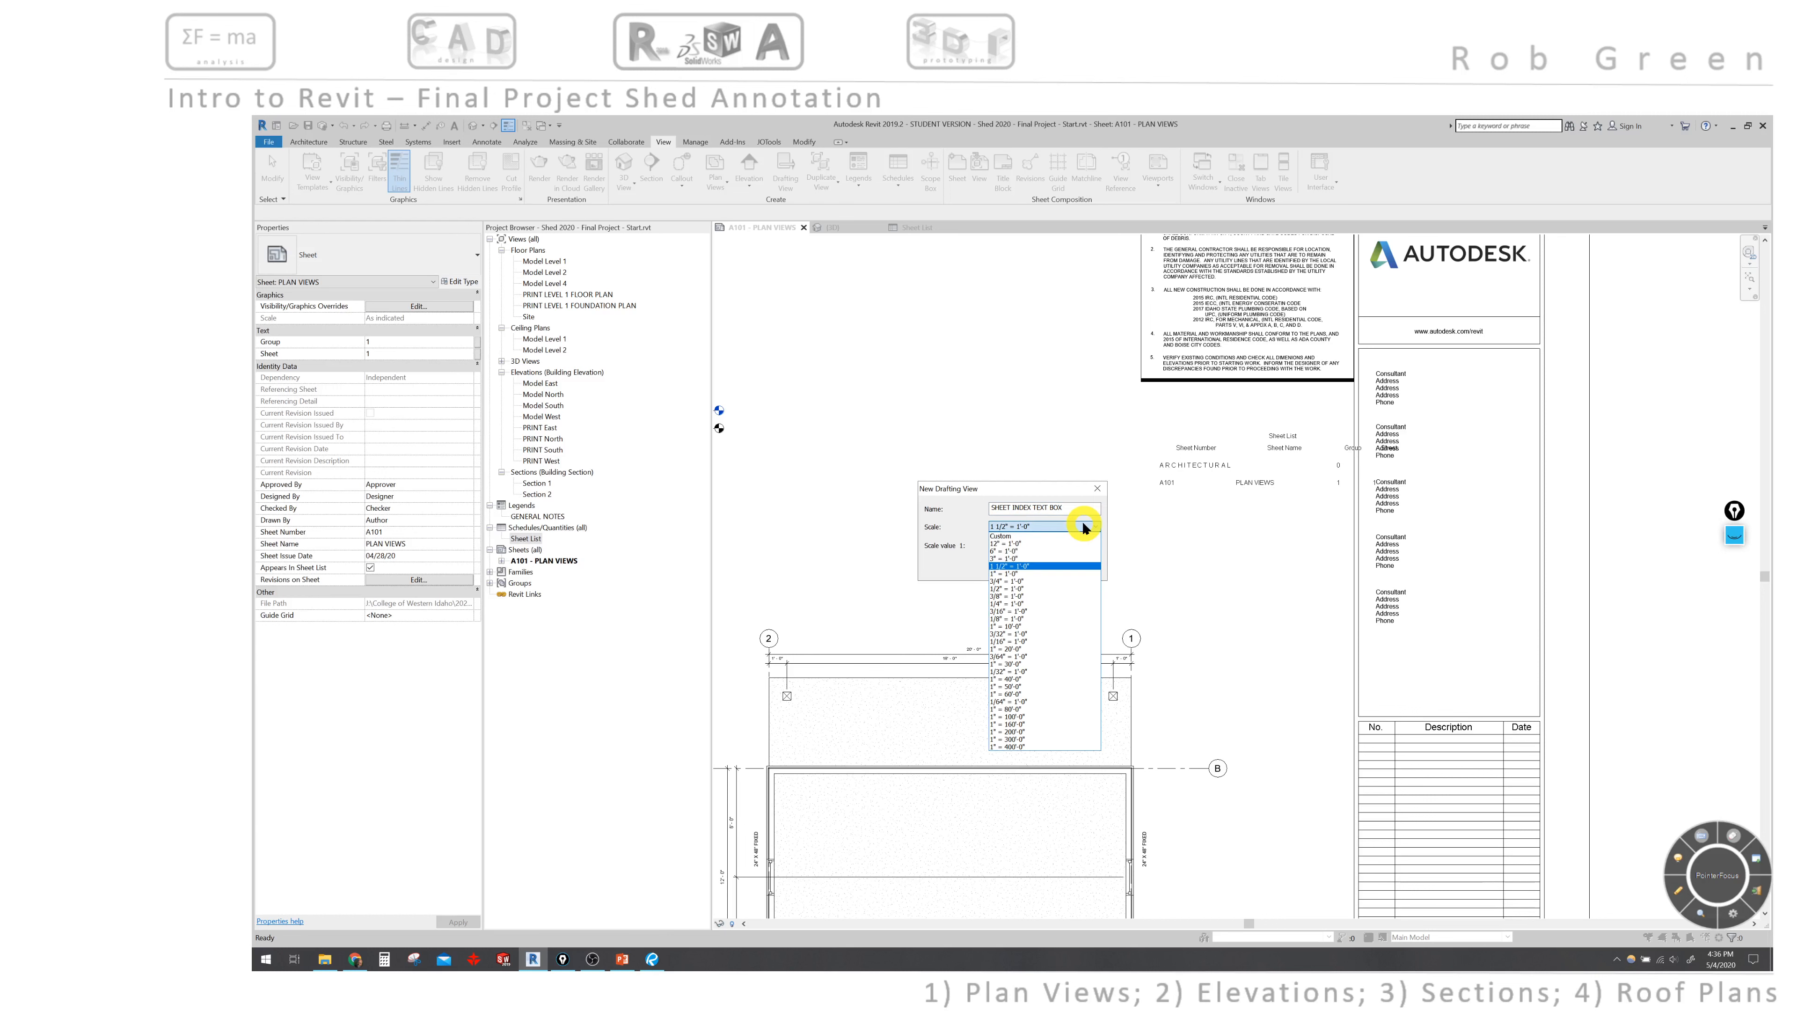
left_click(1002, 545)
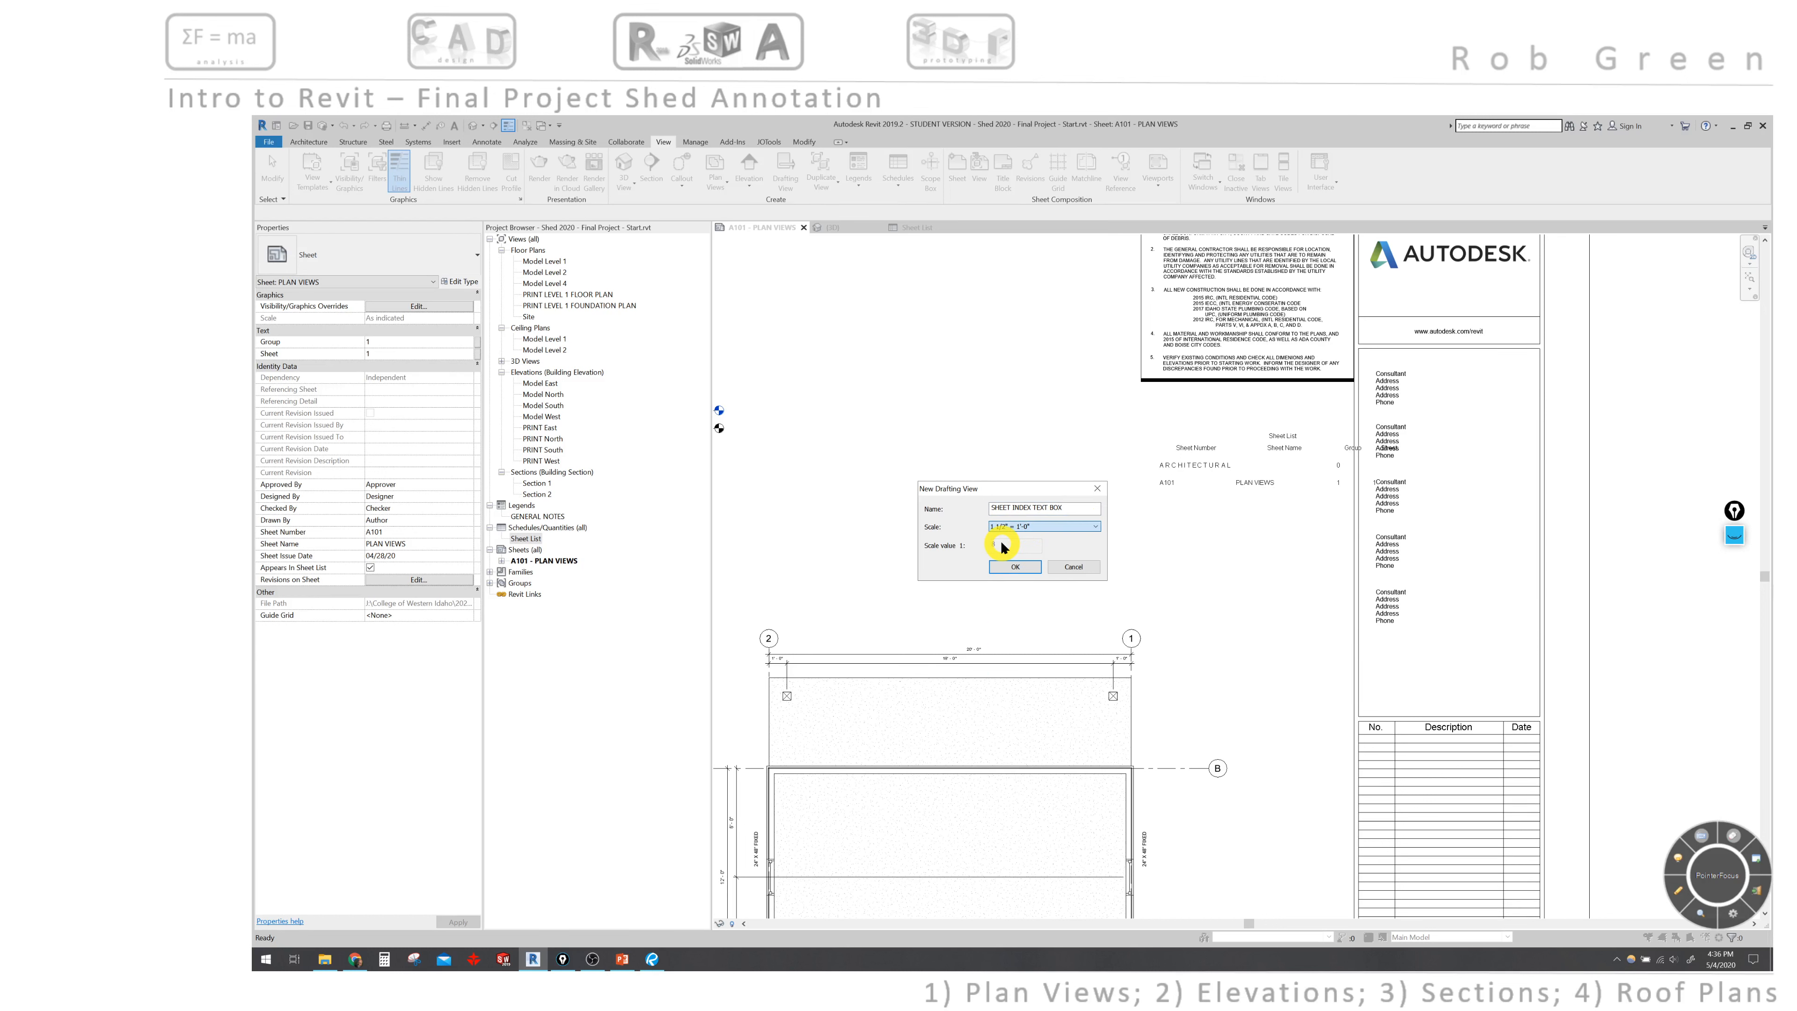
left_click(998, 567)
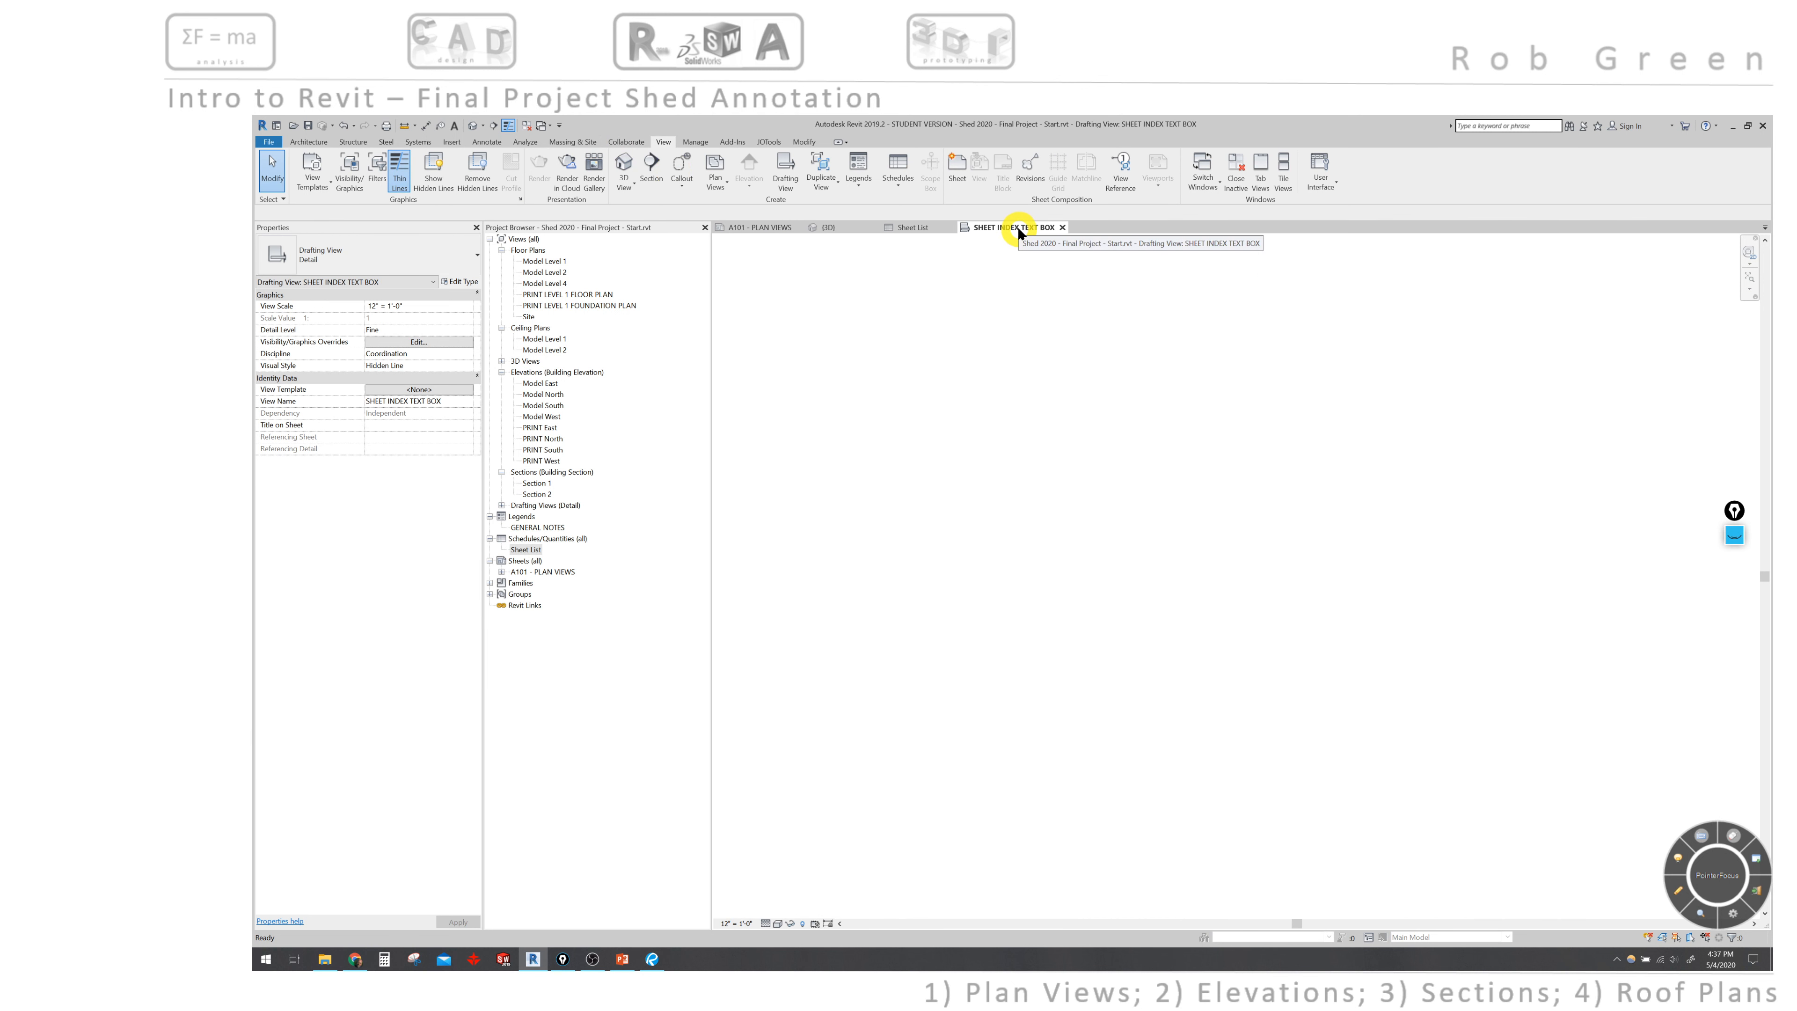
left_click(486, 142)
left_click(627, 183)
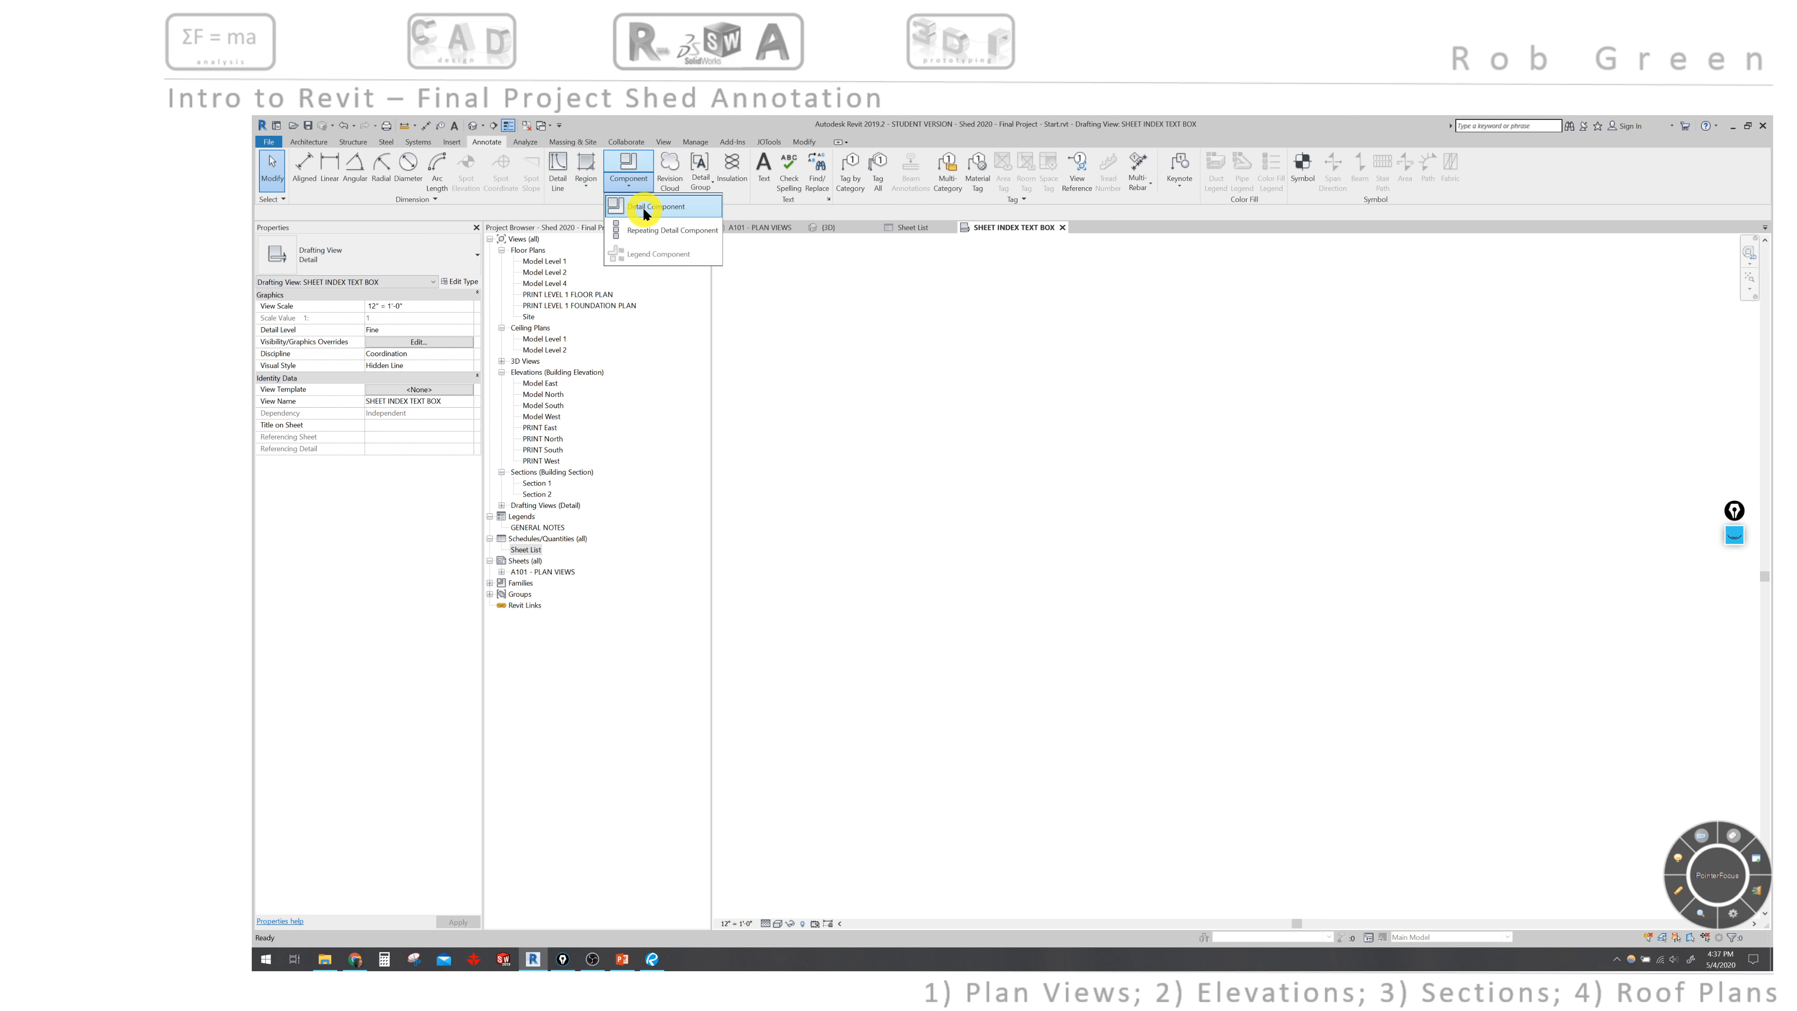
left_click(646, 207)
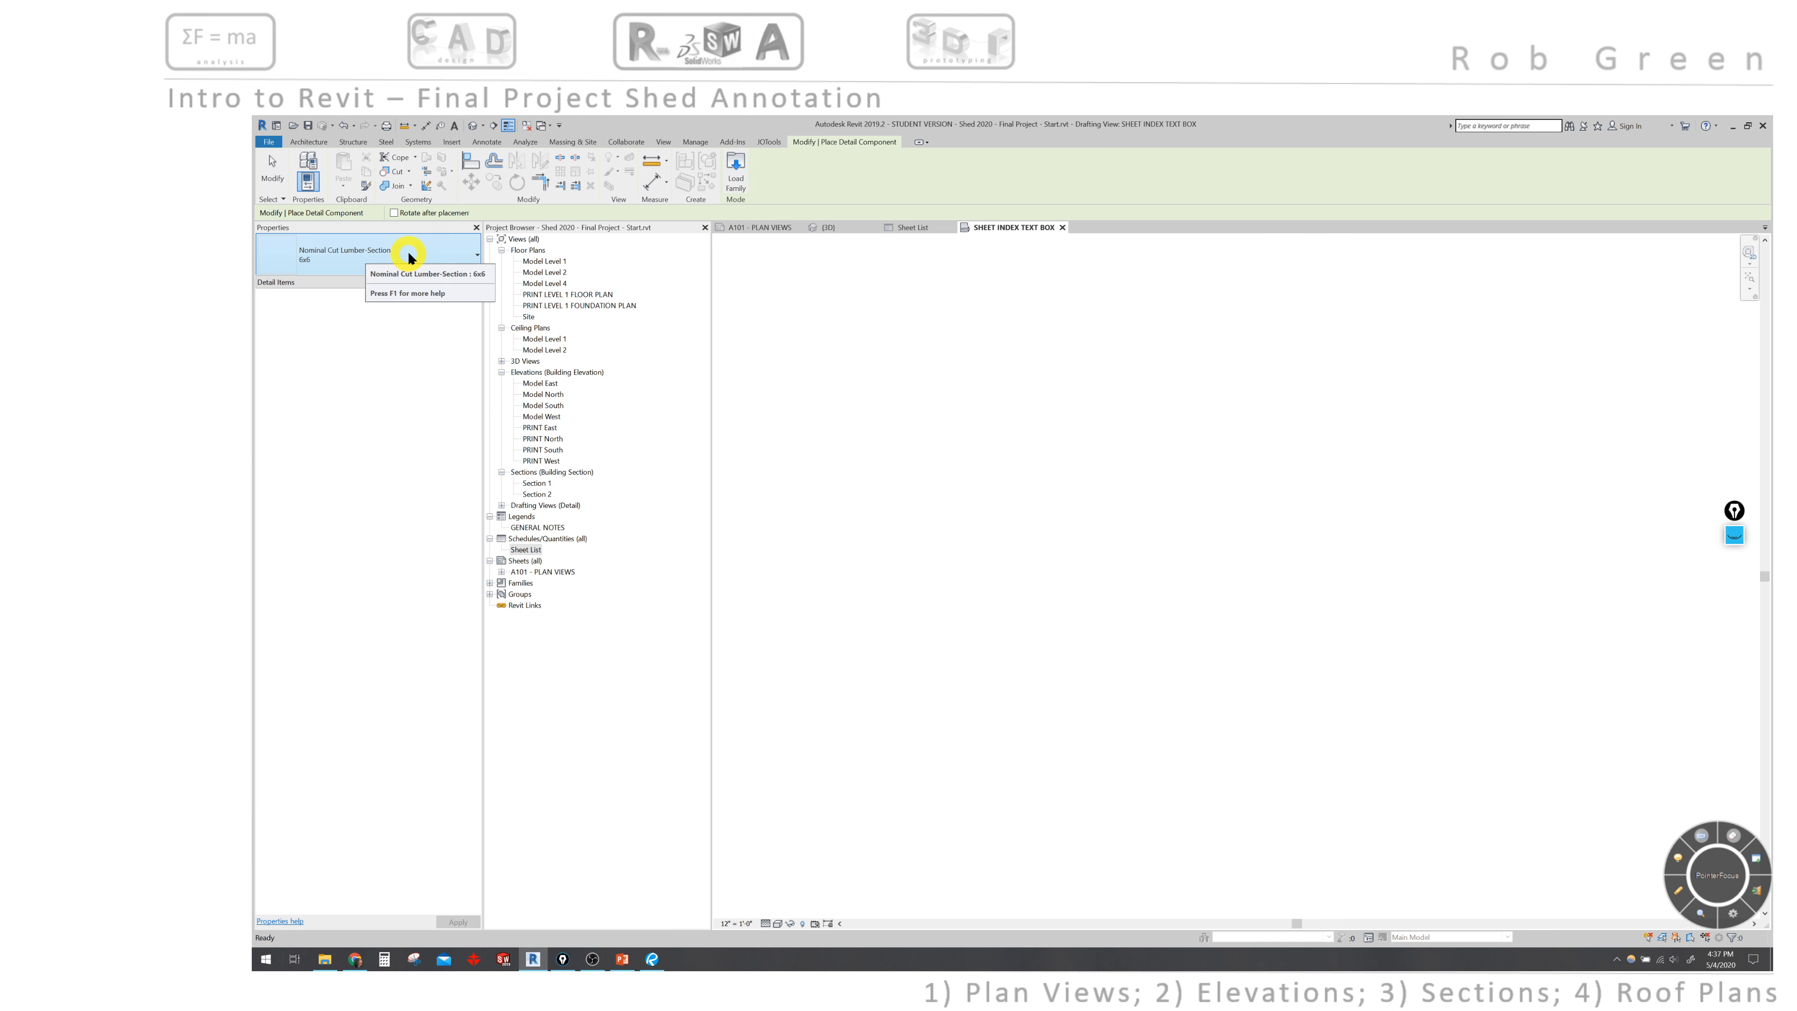
left_click(453, 257)
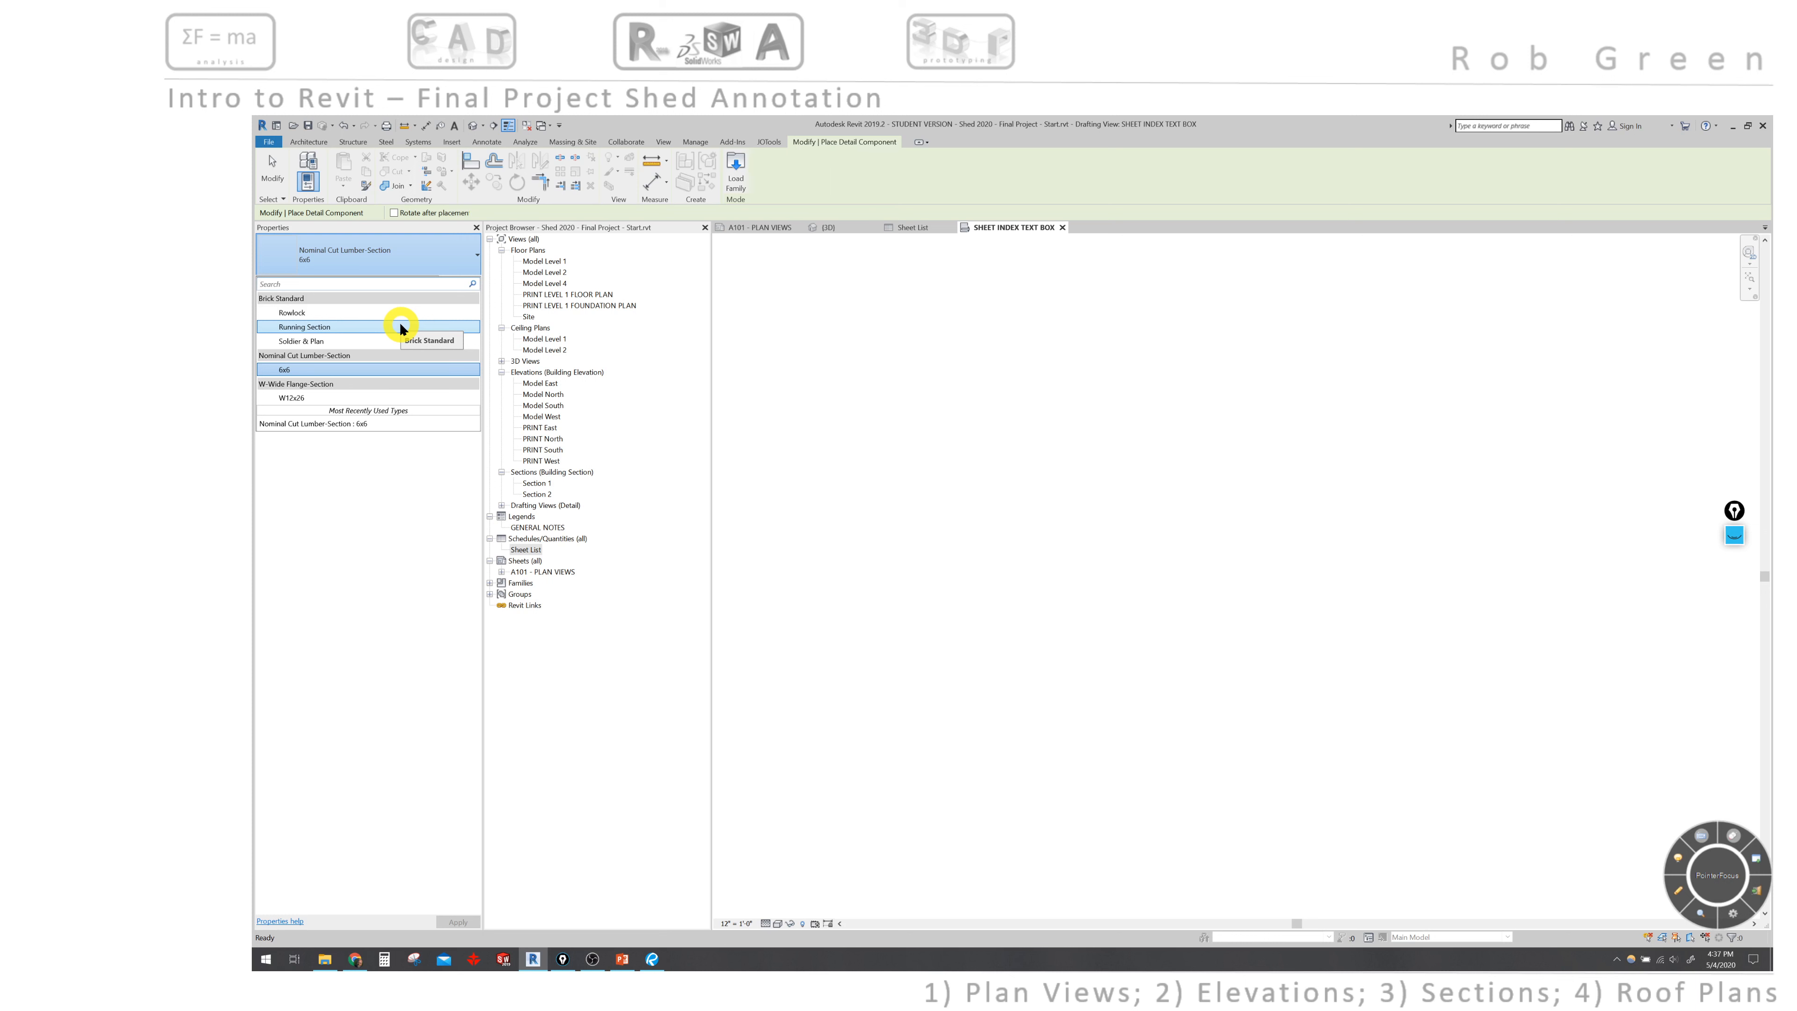
Place one Box Note: SINGLE BOX annotation symbol in the drafting view and end the Symbol command
left_click(488, 143)
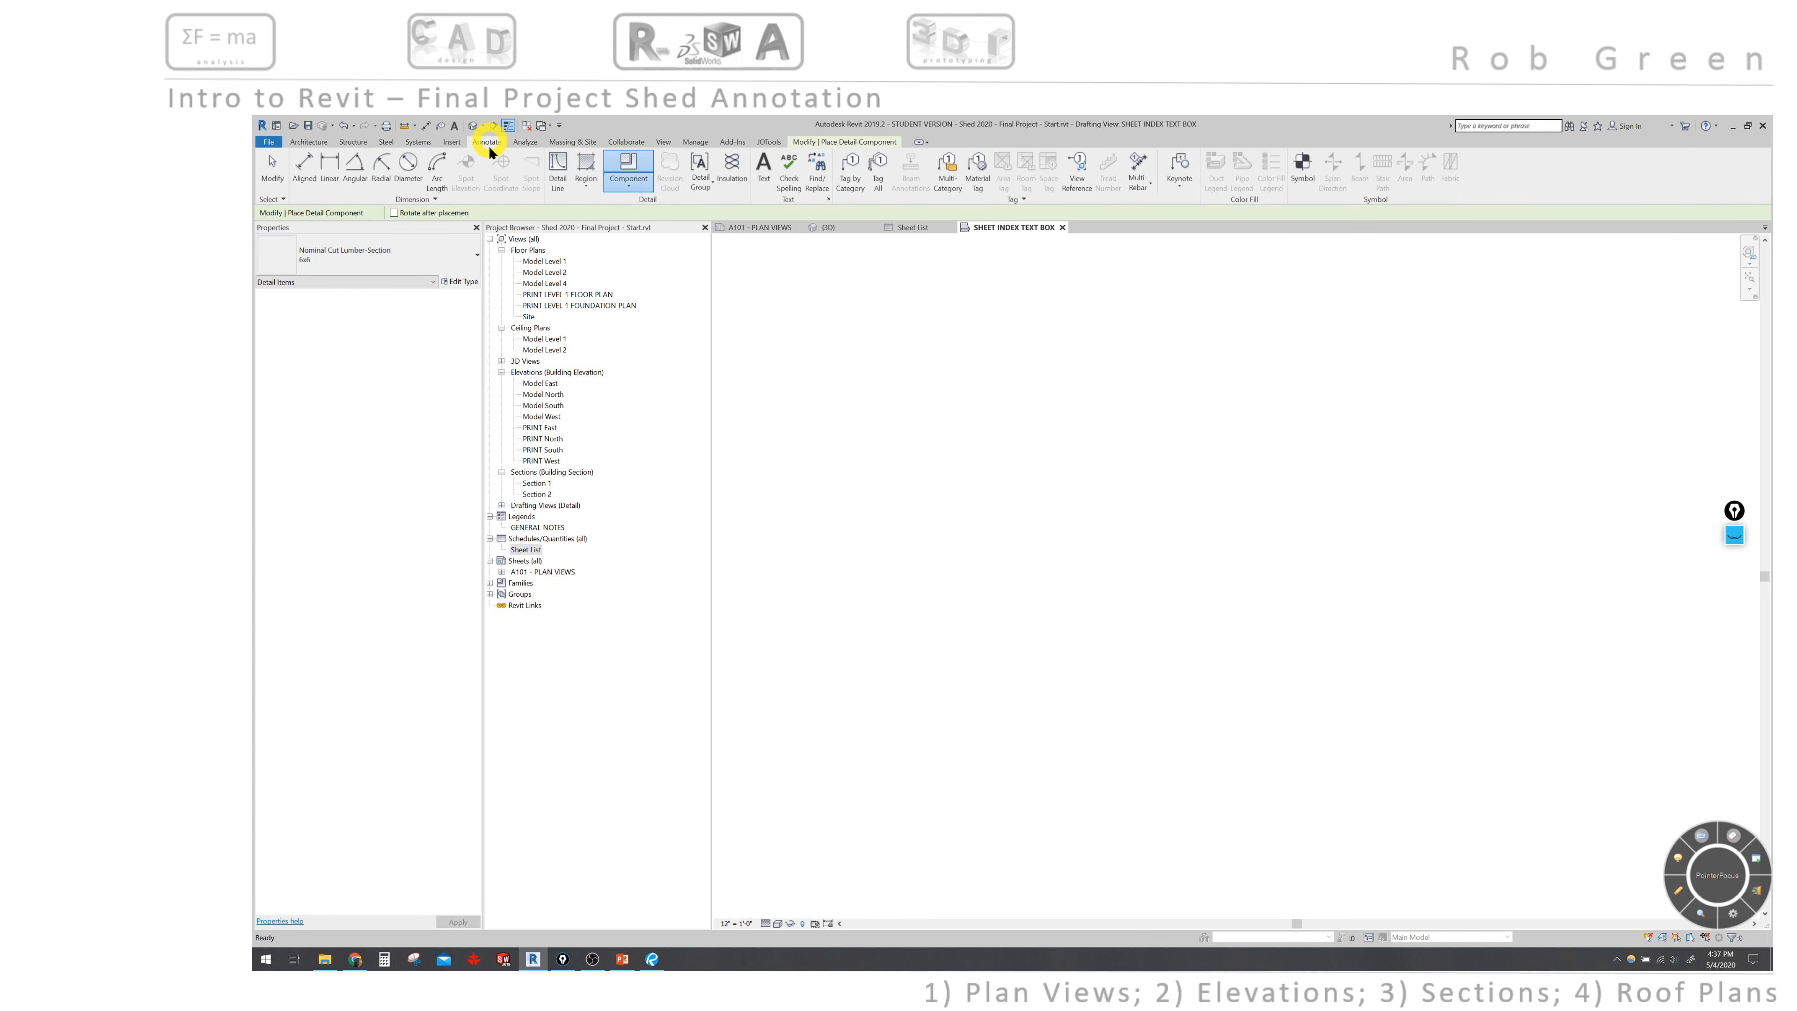
left_click(1300, 169)
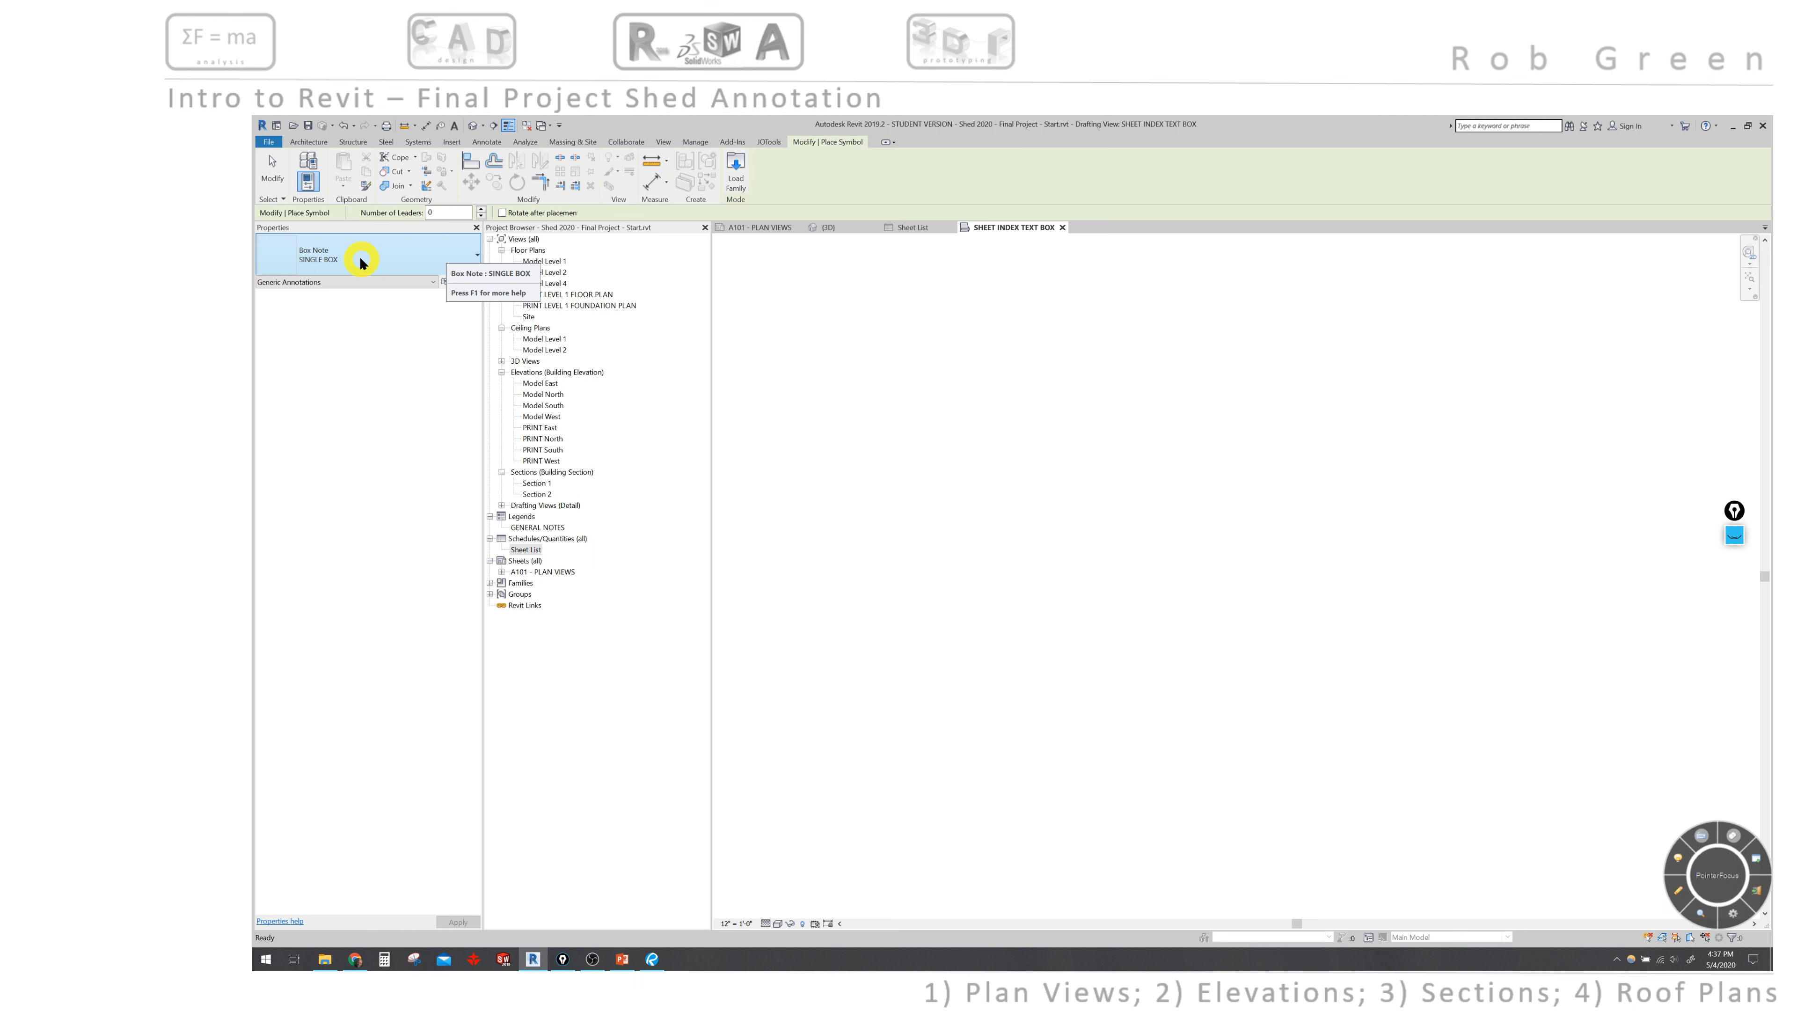
left_click(969, 448)
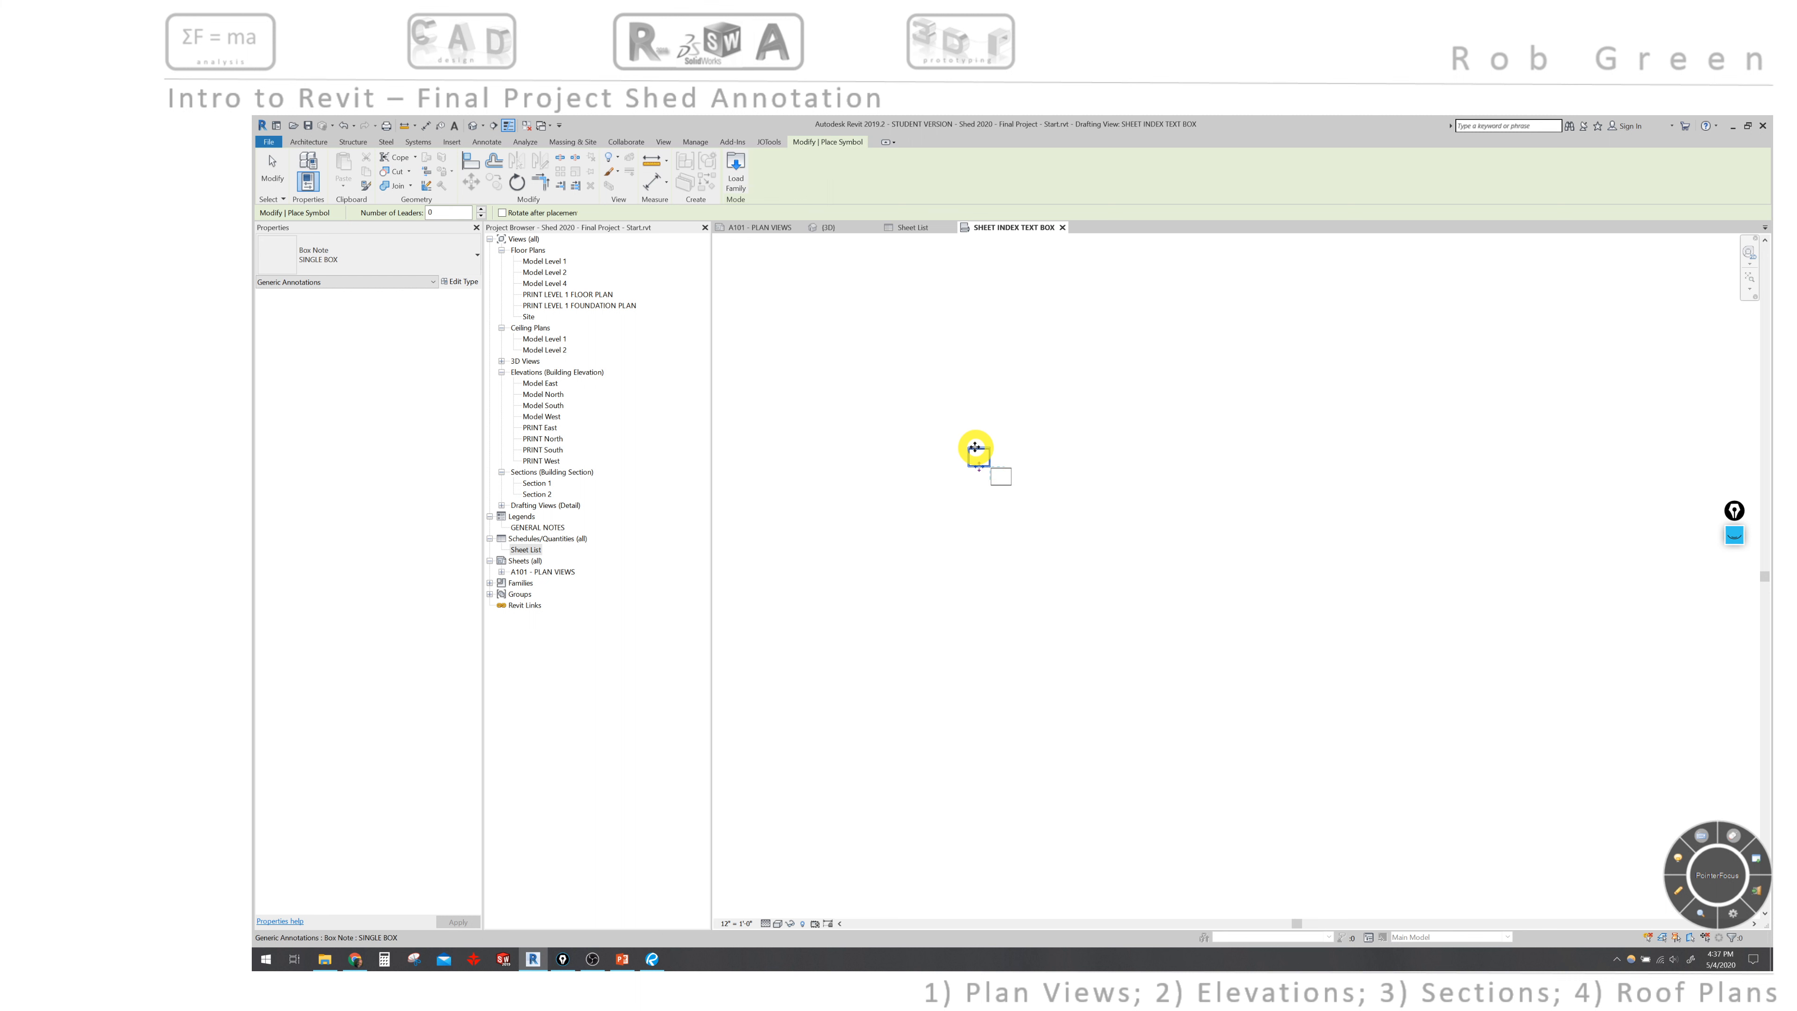
scroll(975, 447, "up", 5)
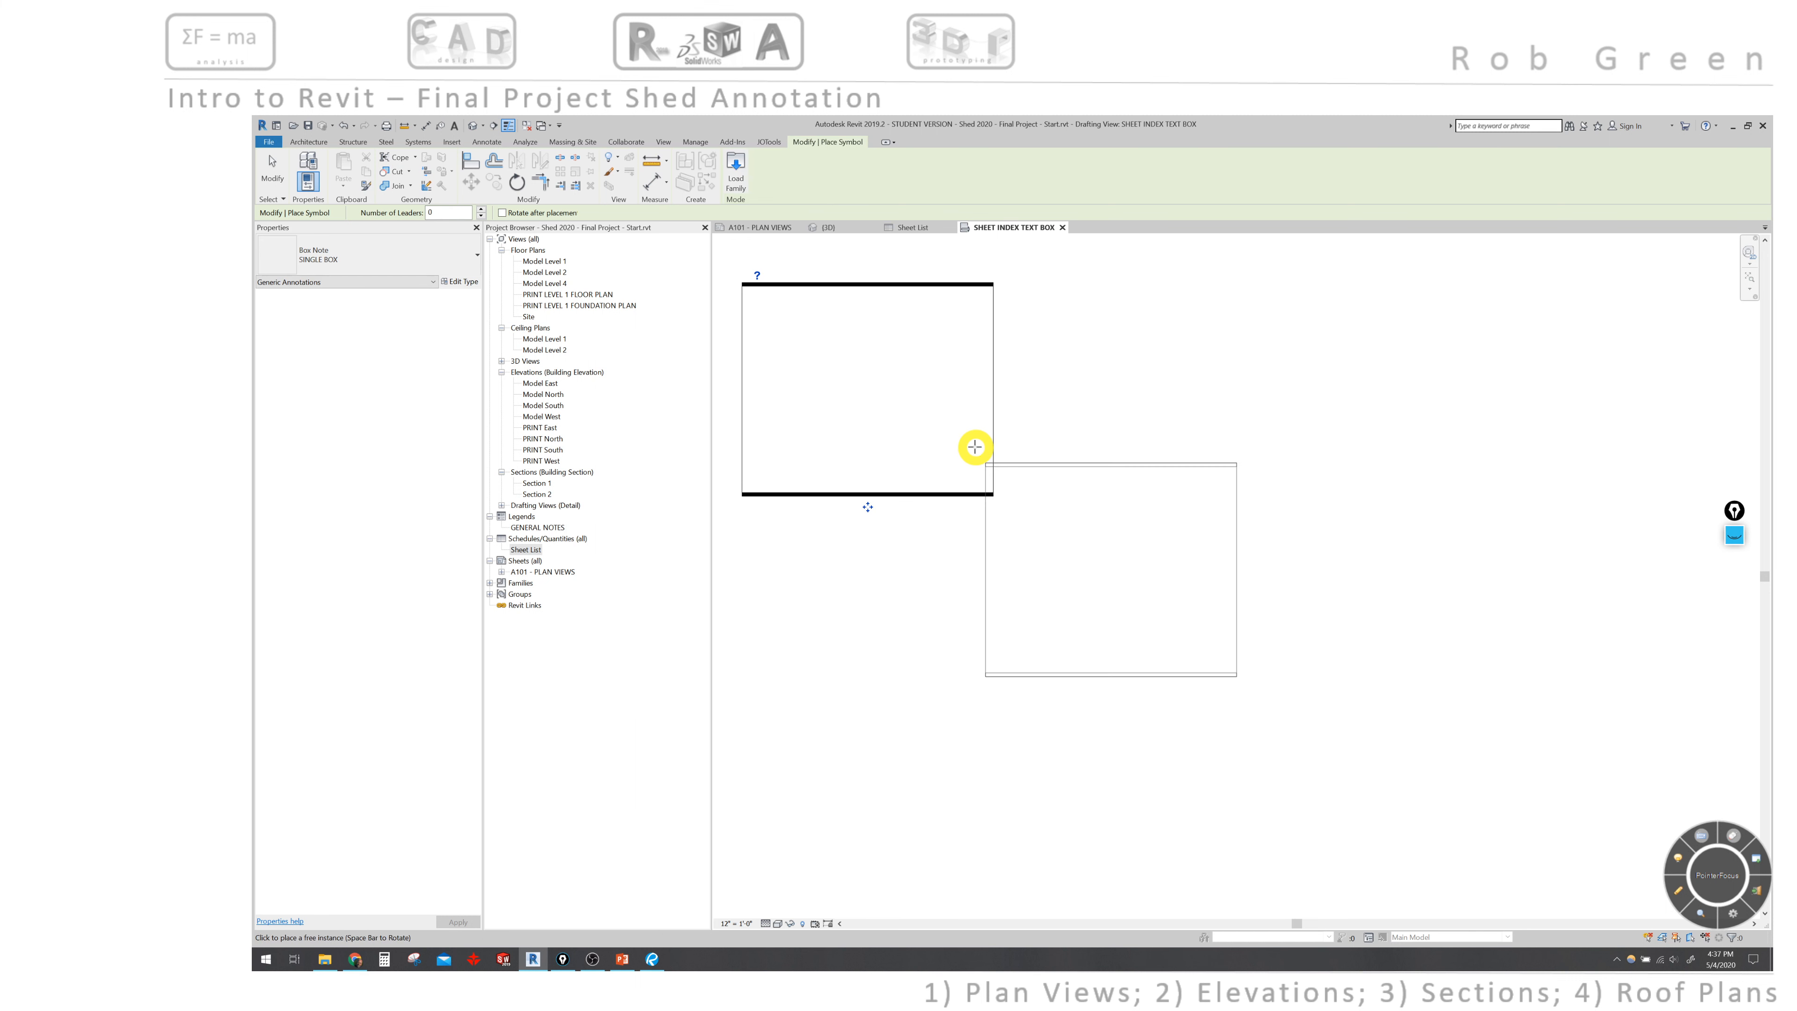
key("Escape")
key("Escape")
key("Escape")
key("Escape")
key("Escape")
key("Escape")
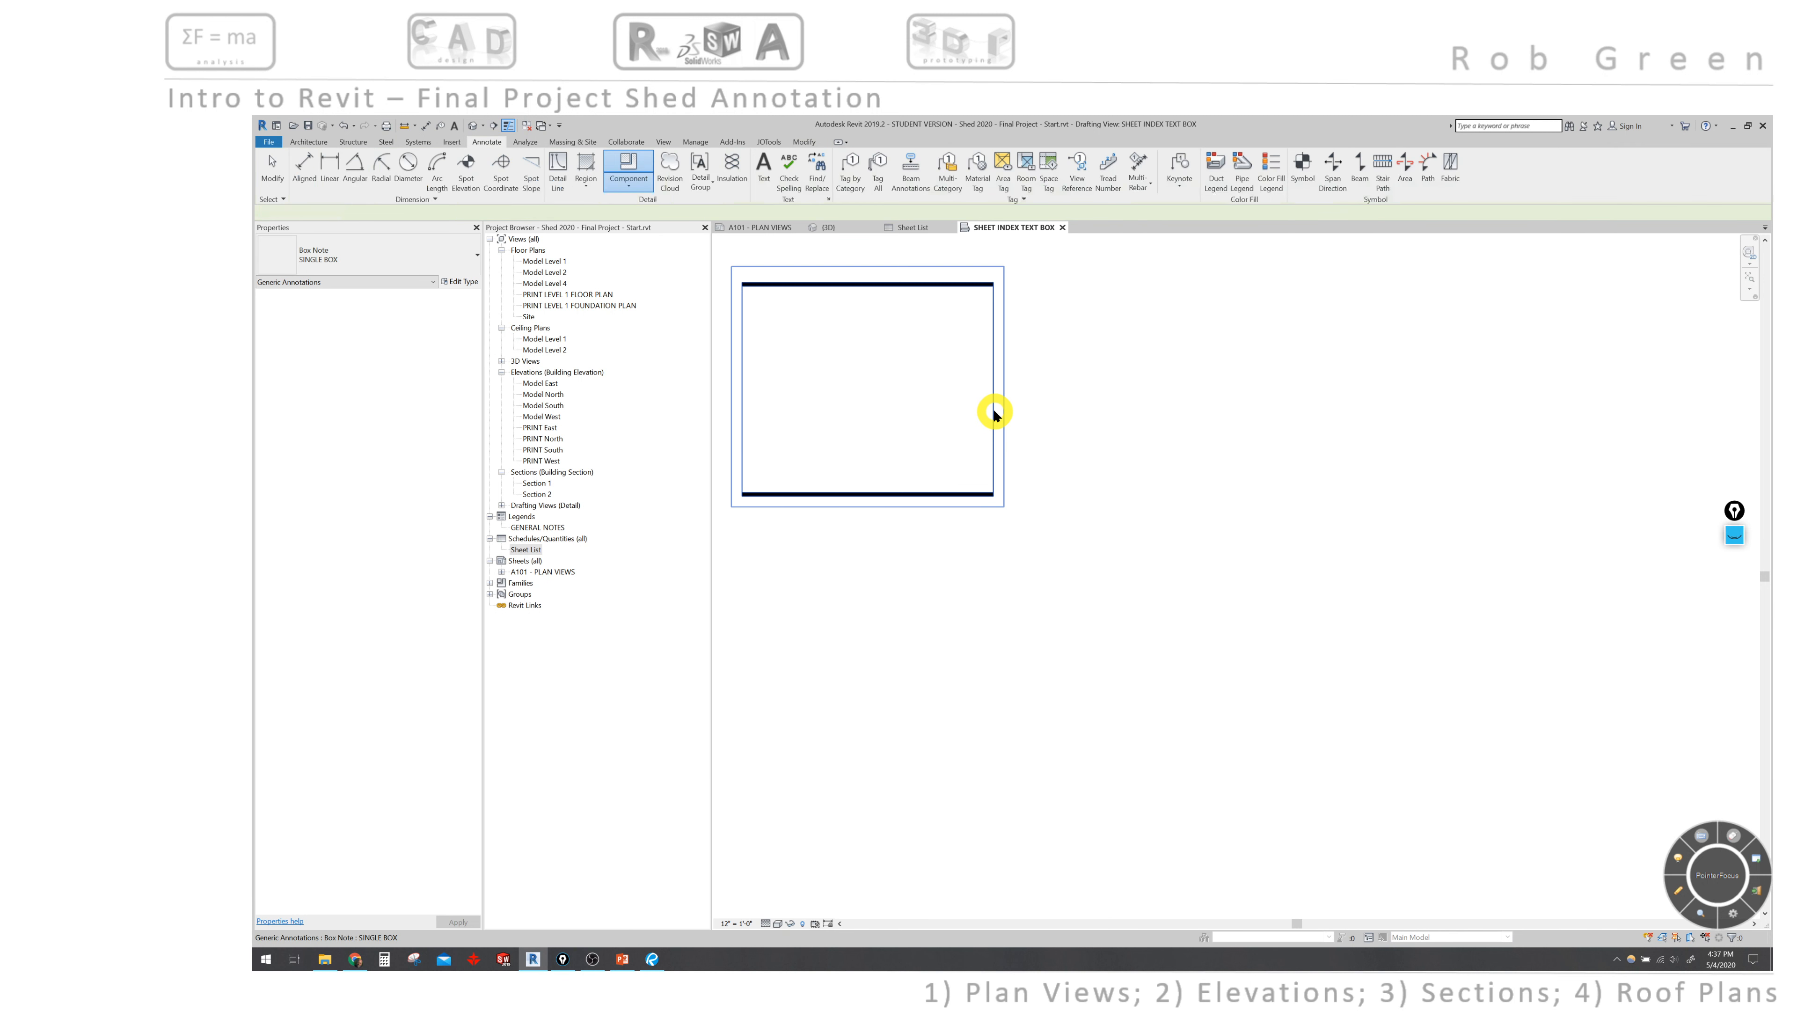
left_click(994, 414)
left_click(389, 305)
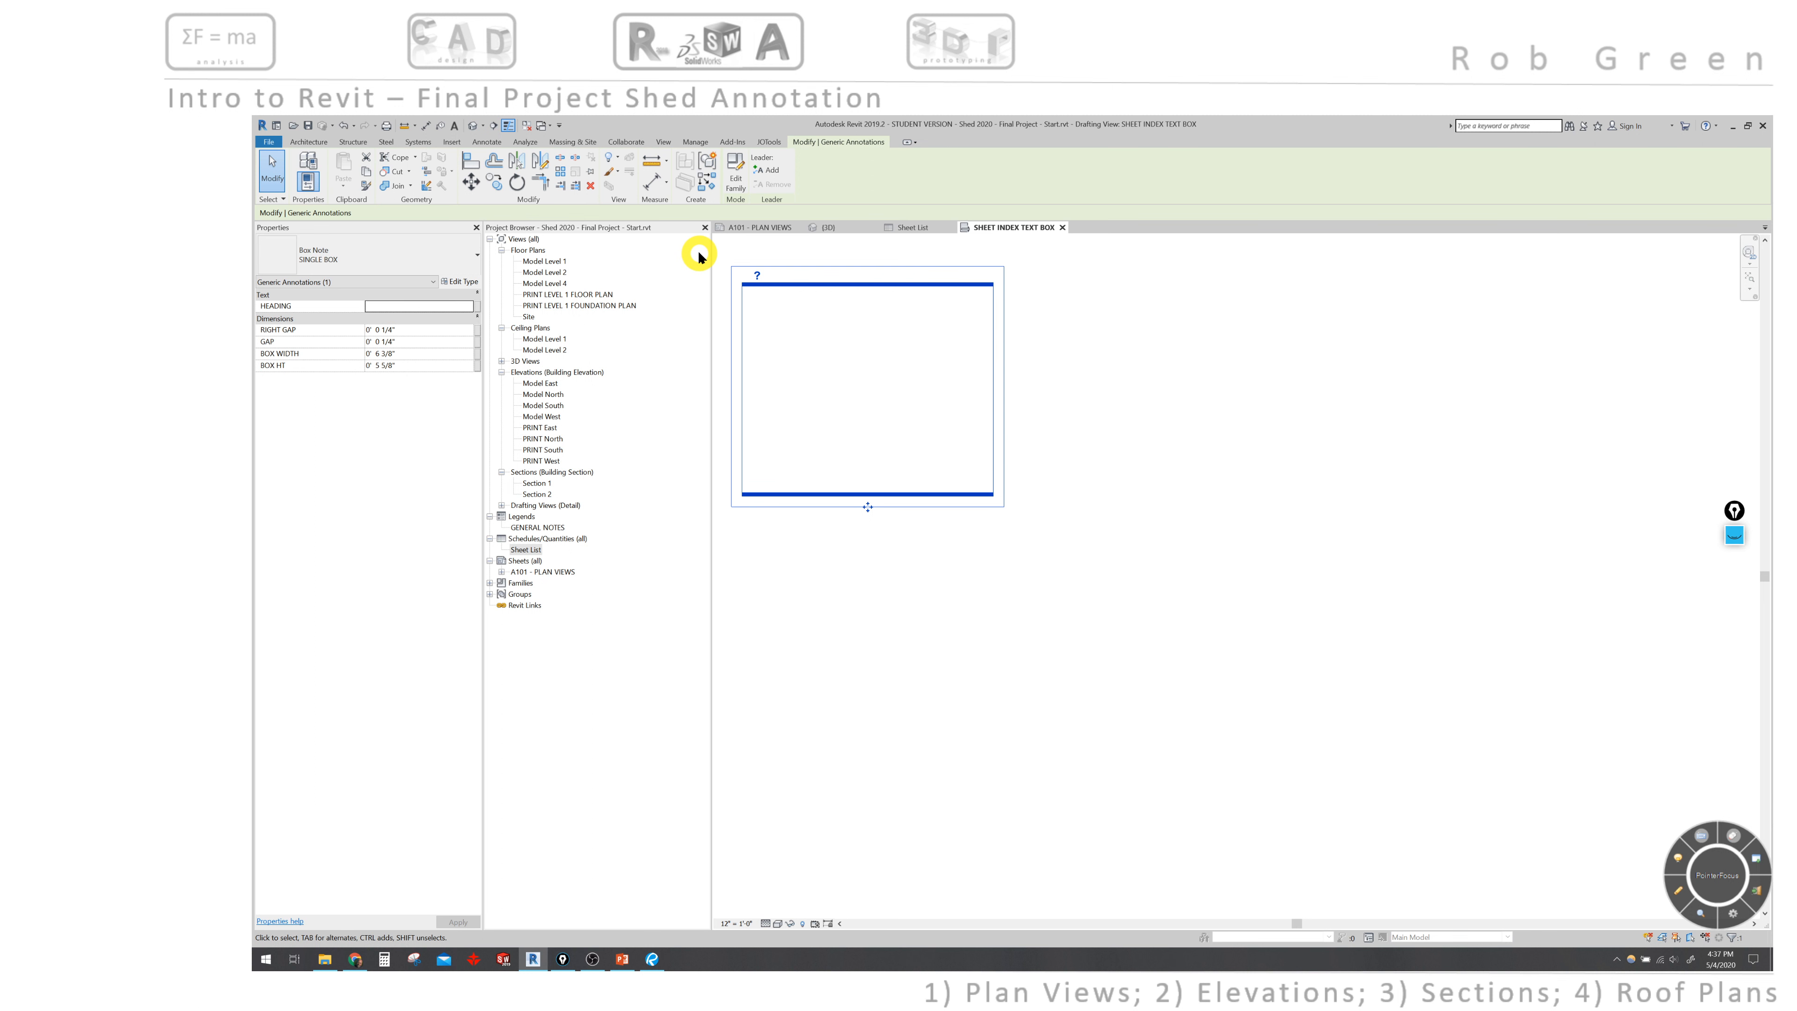
type("SHEET IN")
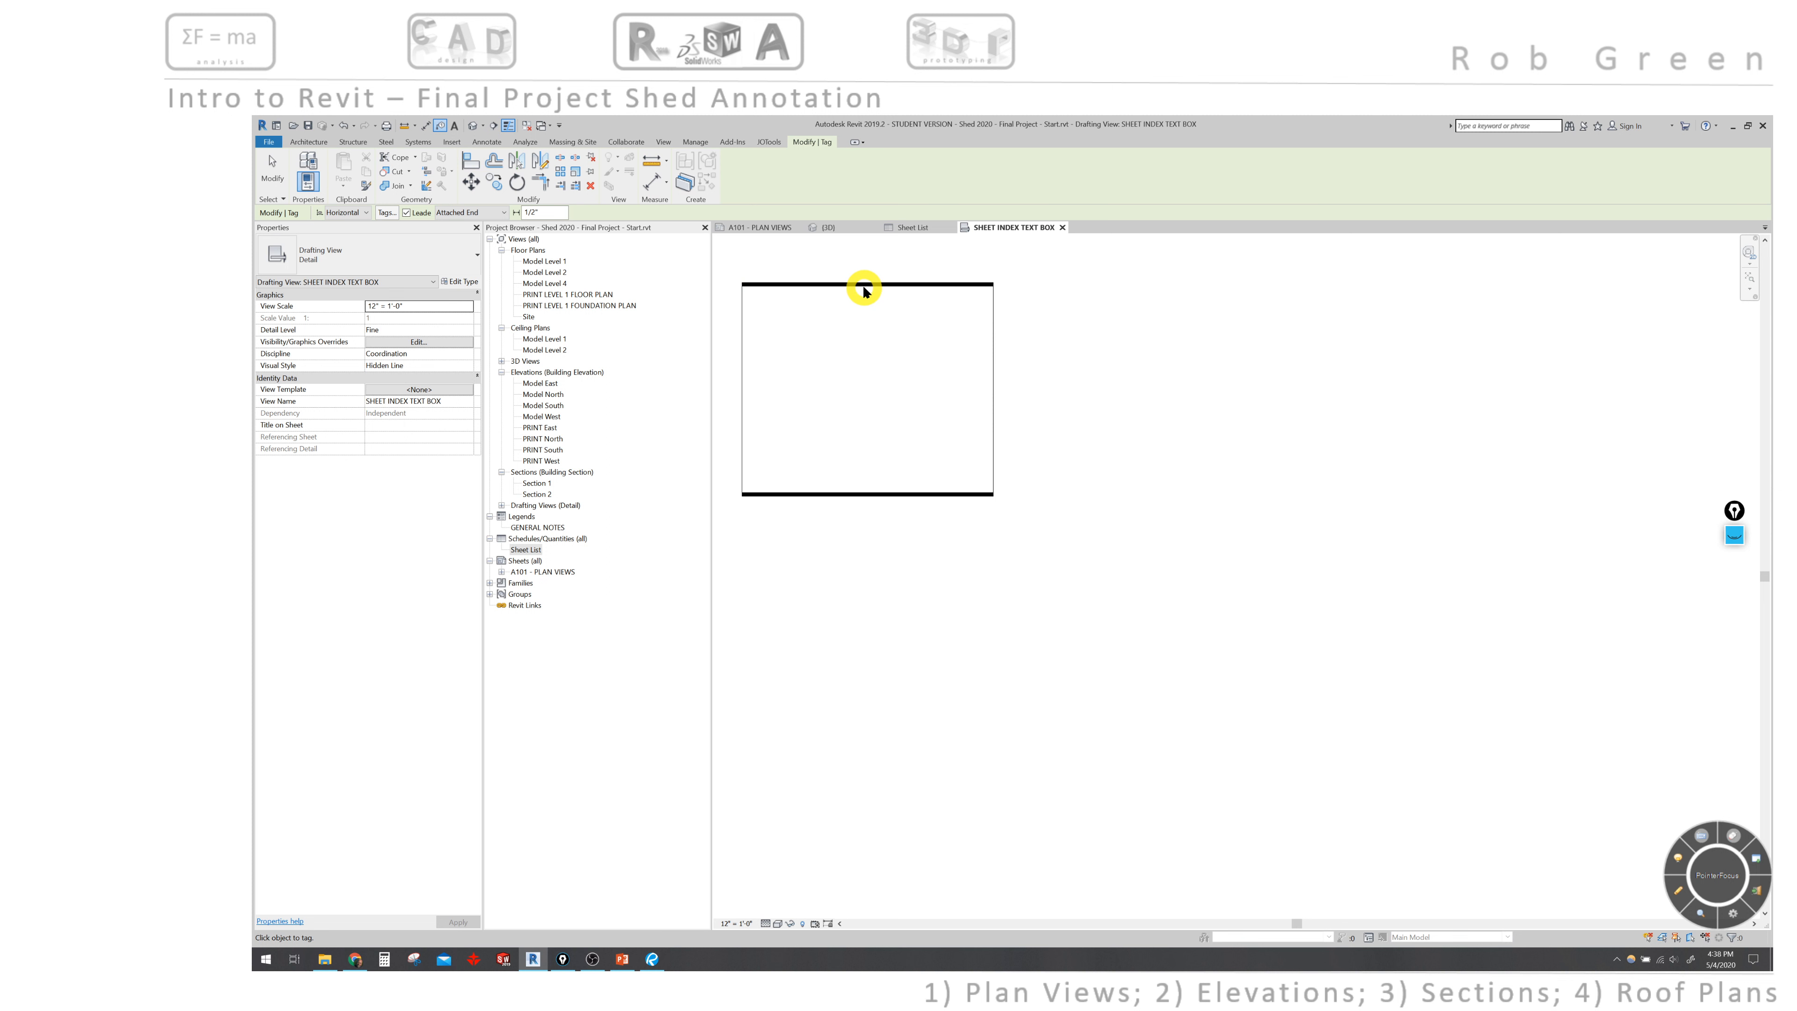
key("Escape")
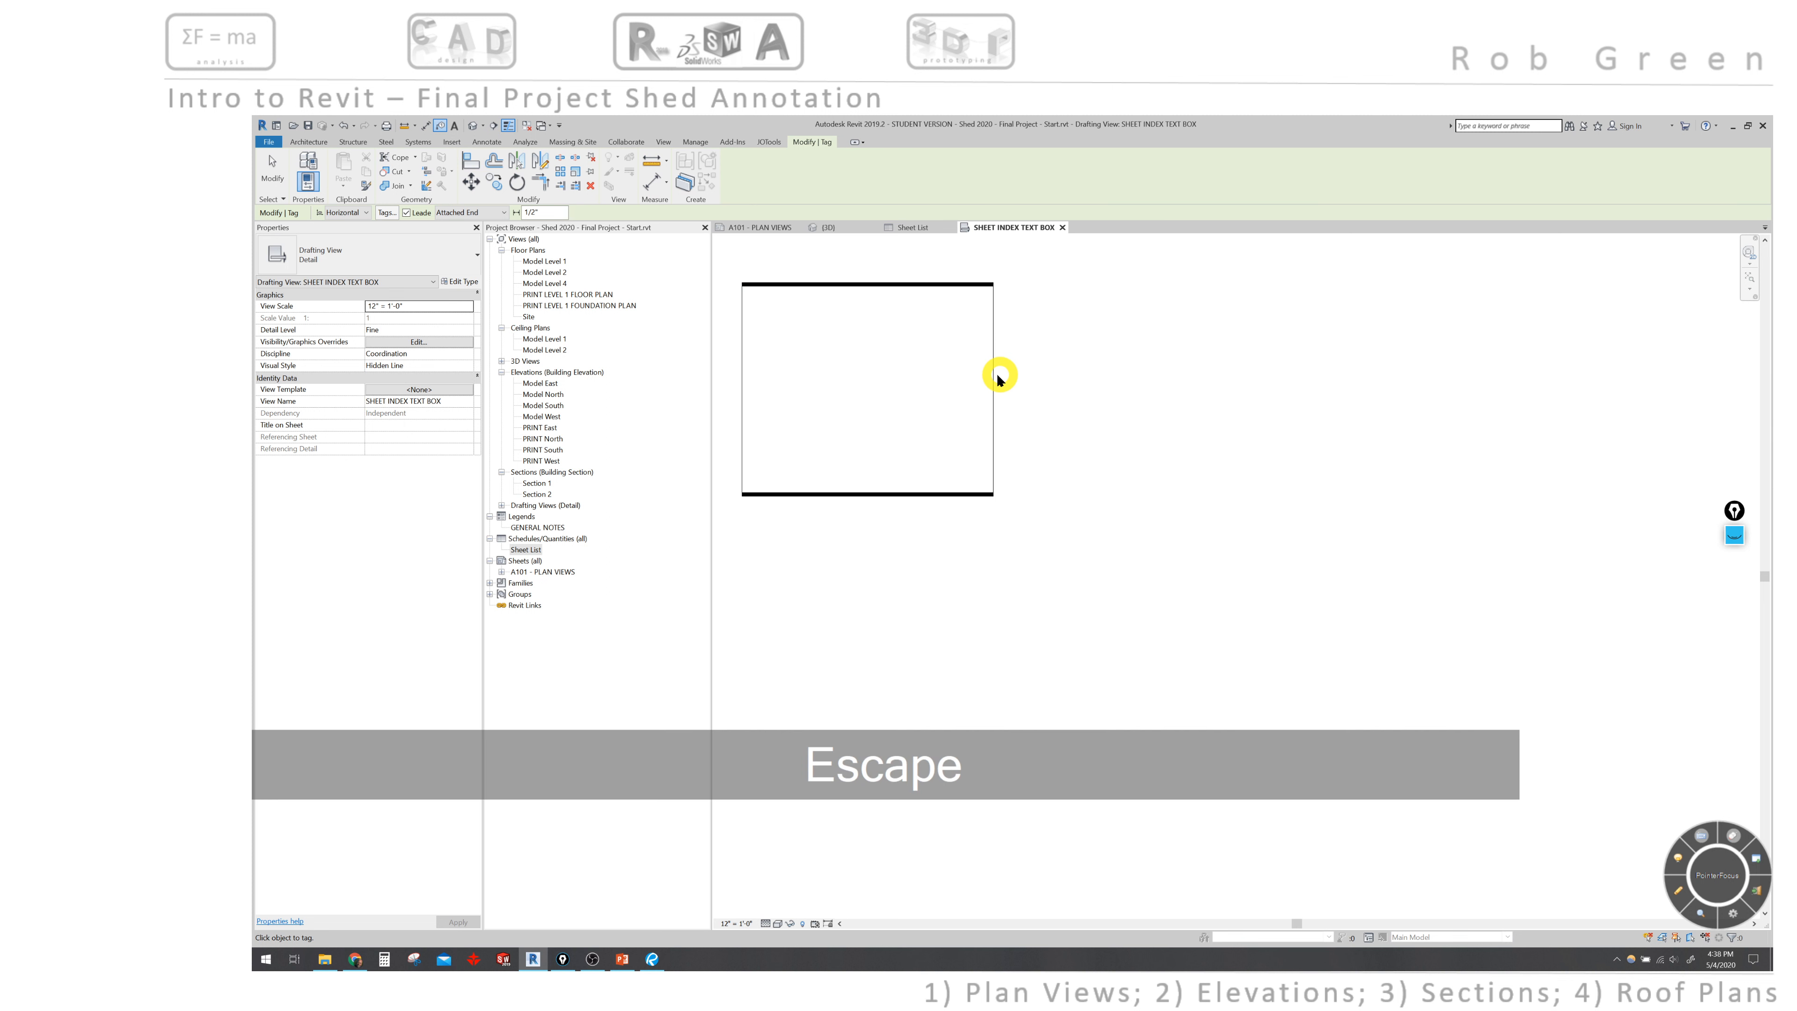
key("Escape")
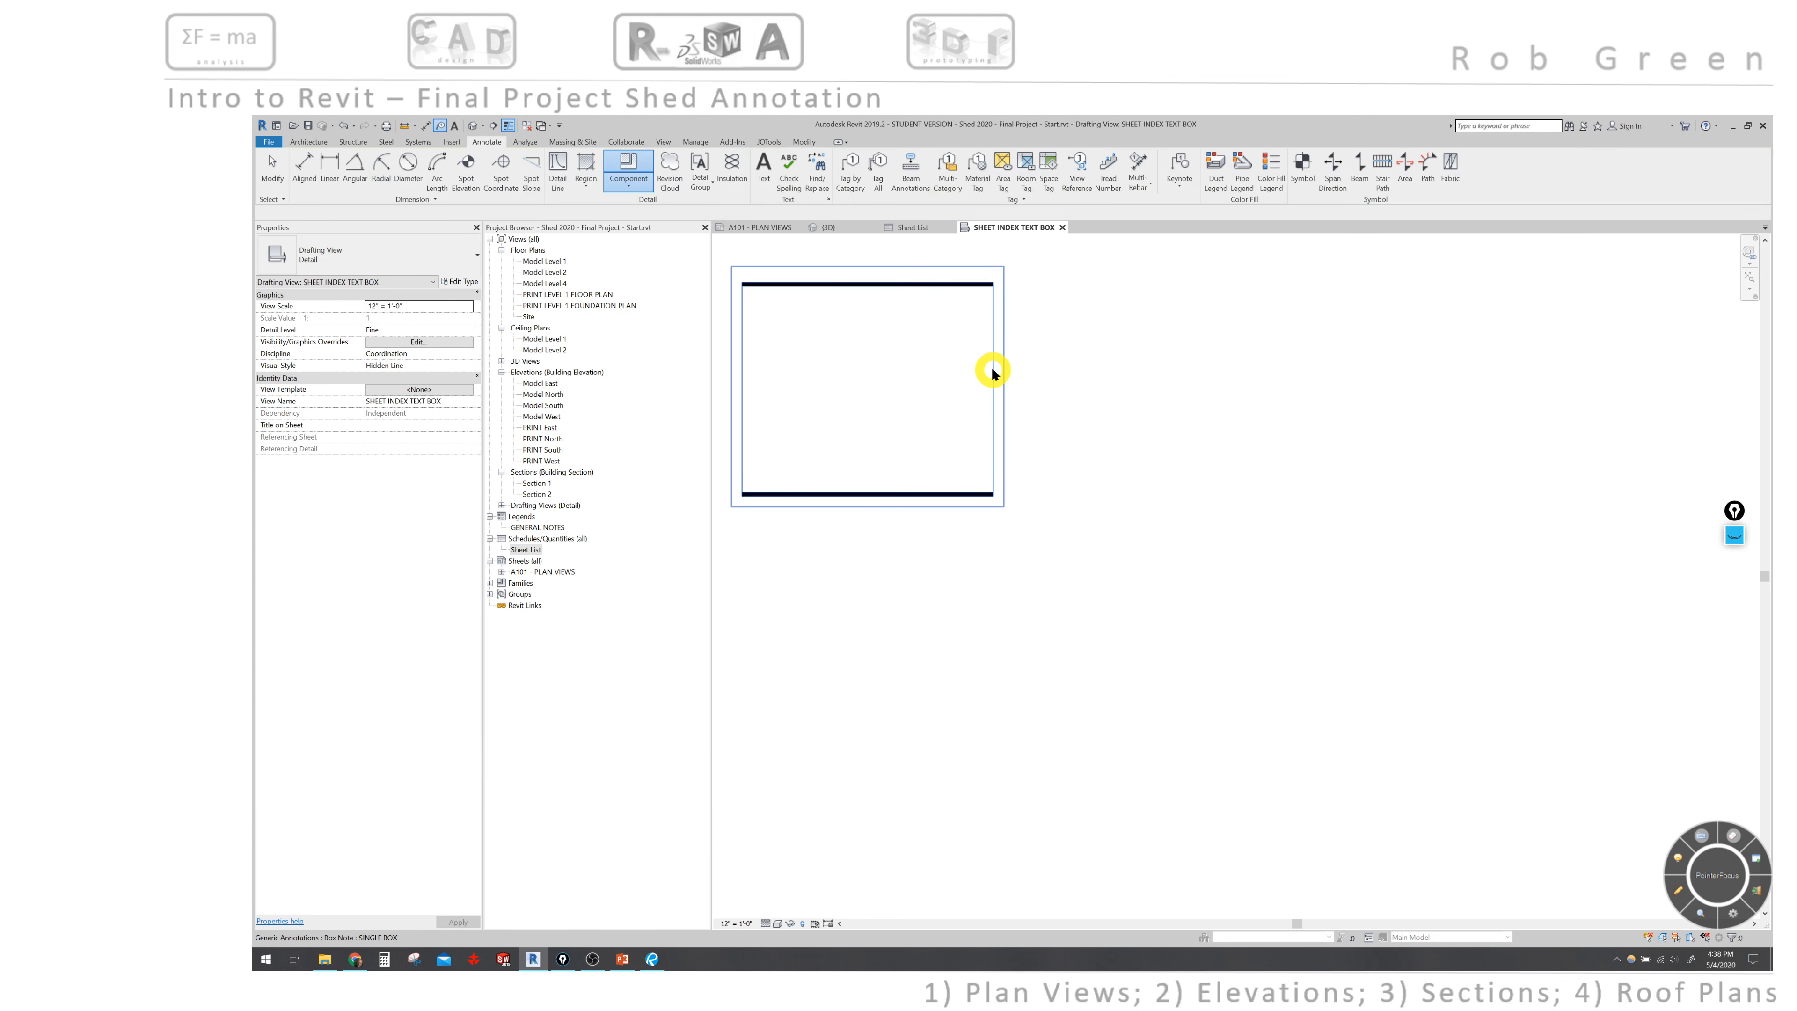
Set the box note's heading to SHEET INDEX
left_click(992, 373)
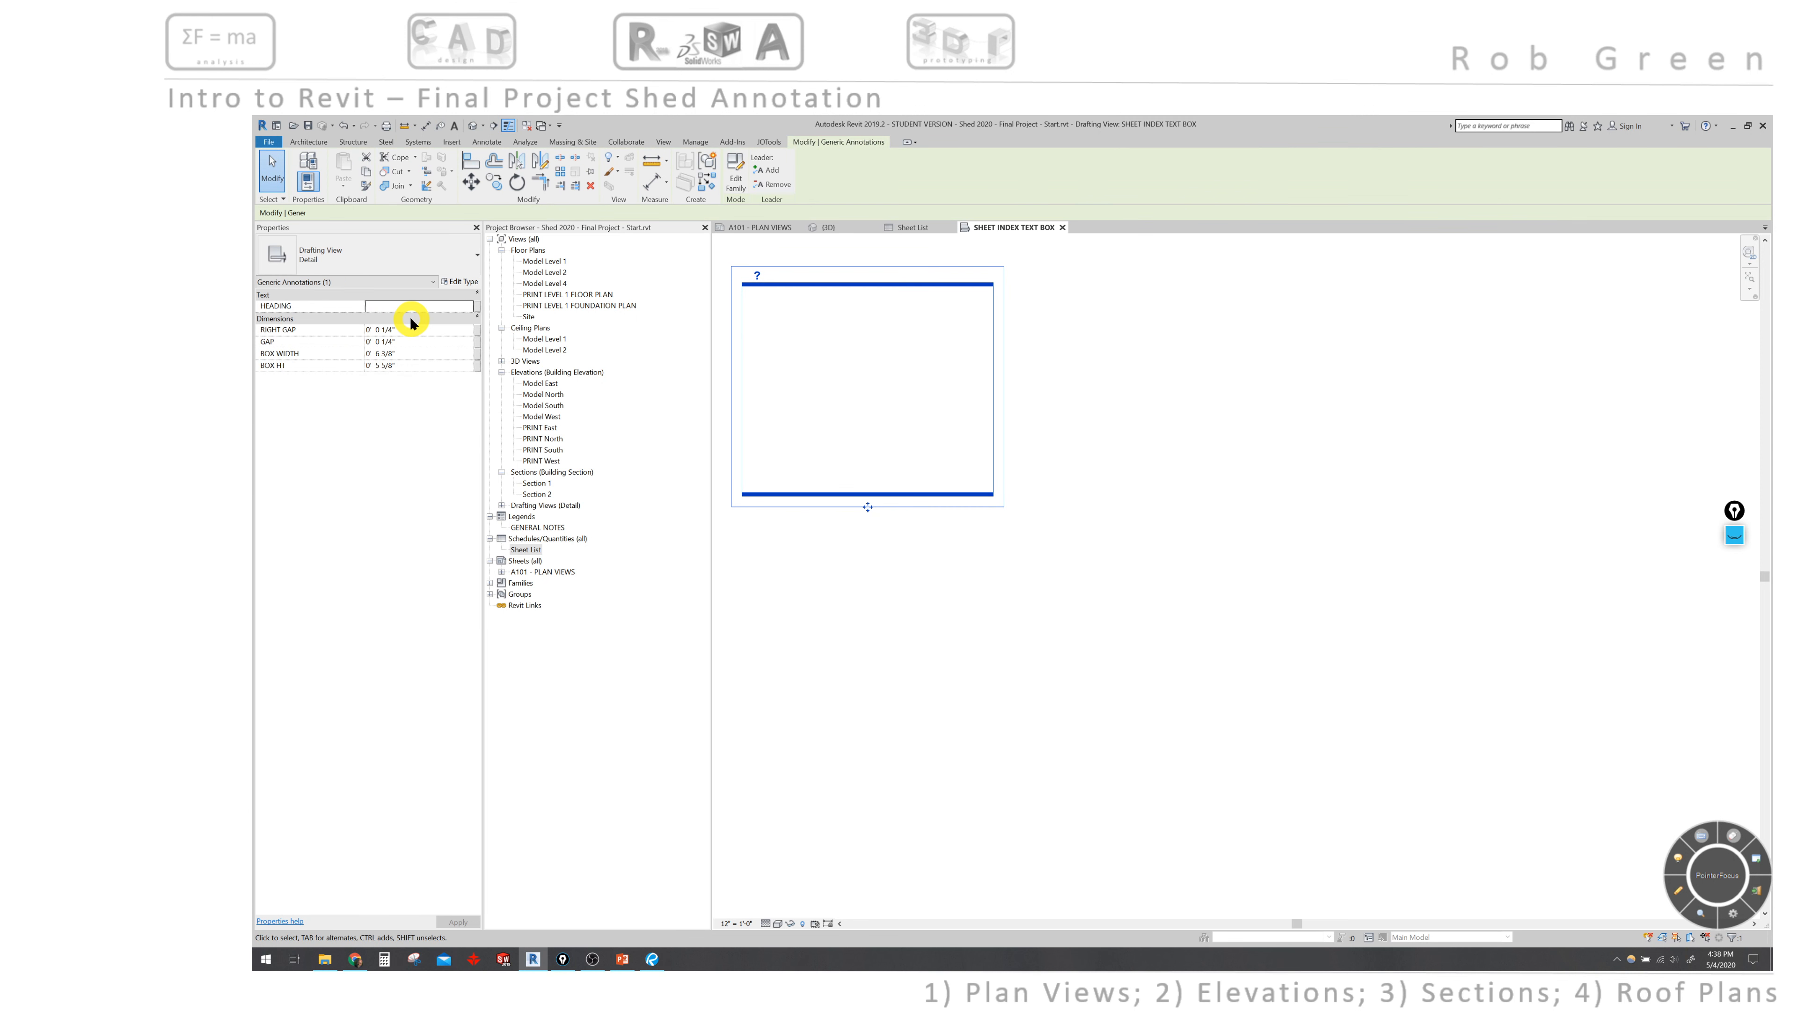
left_click(413, 306)
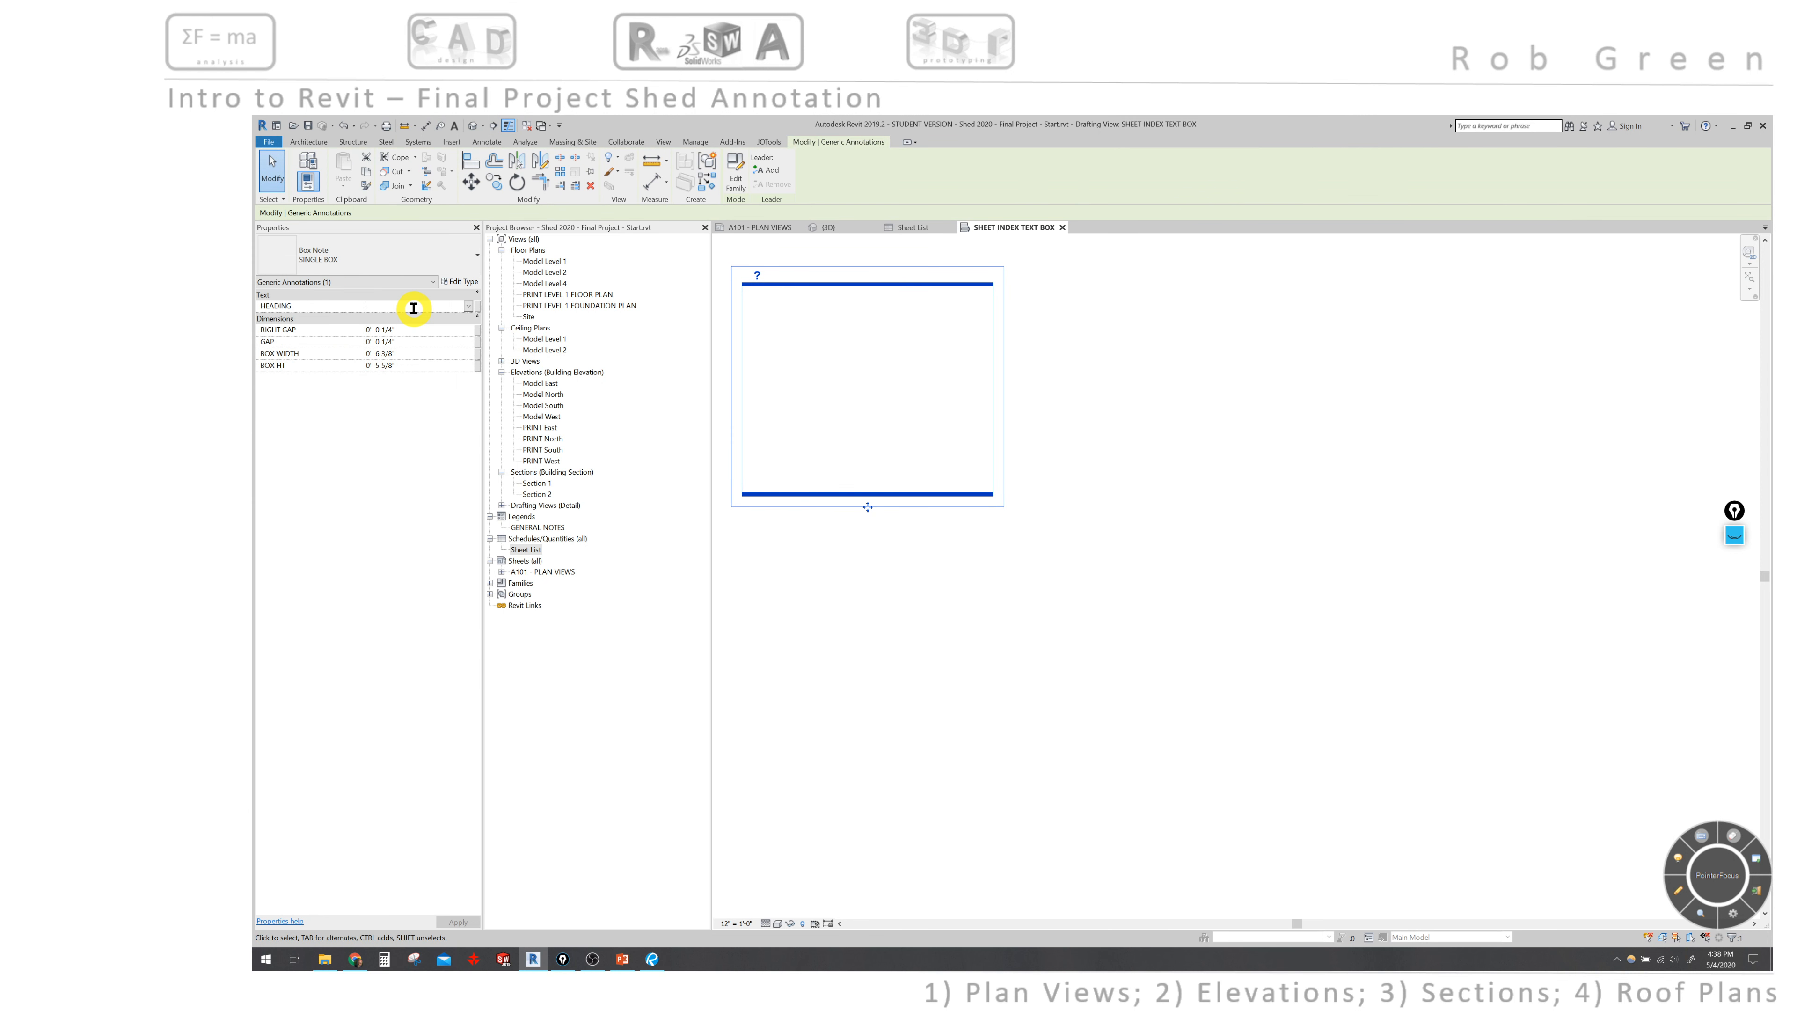
type("SHEE")
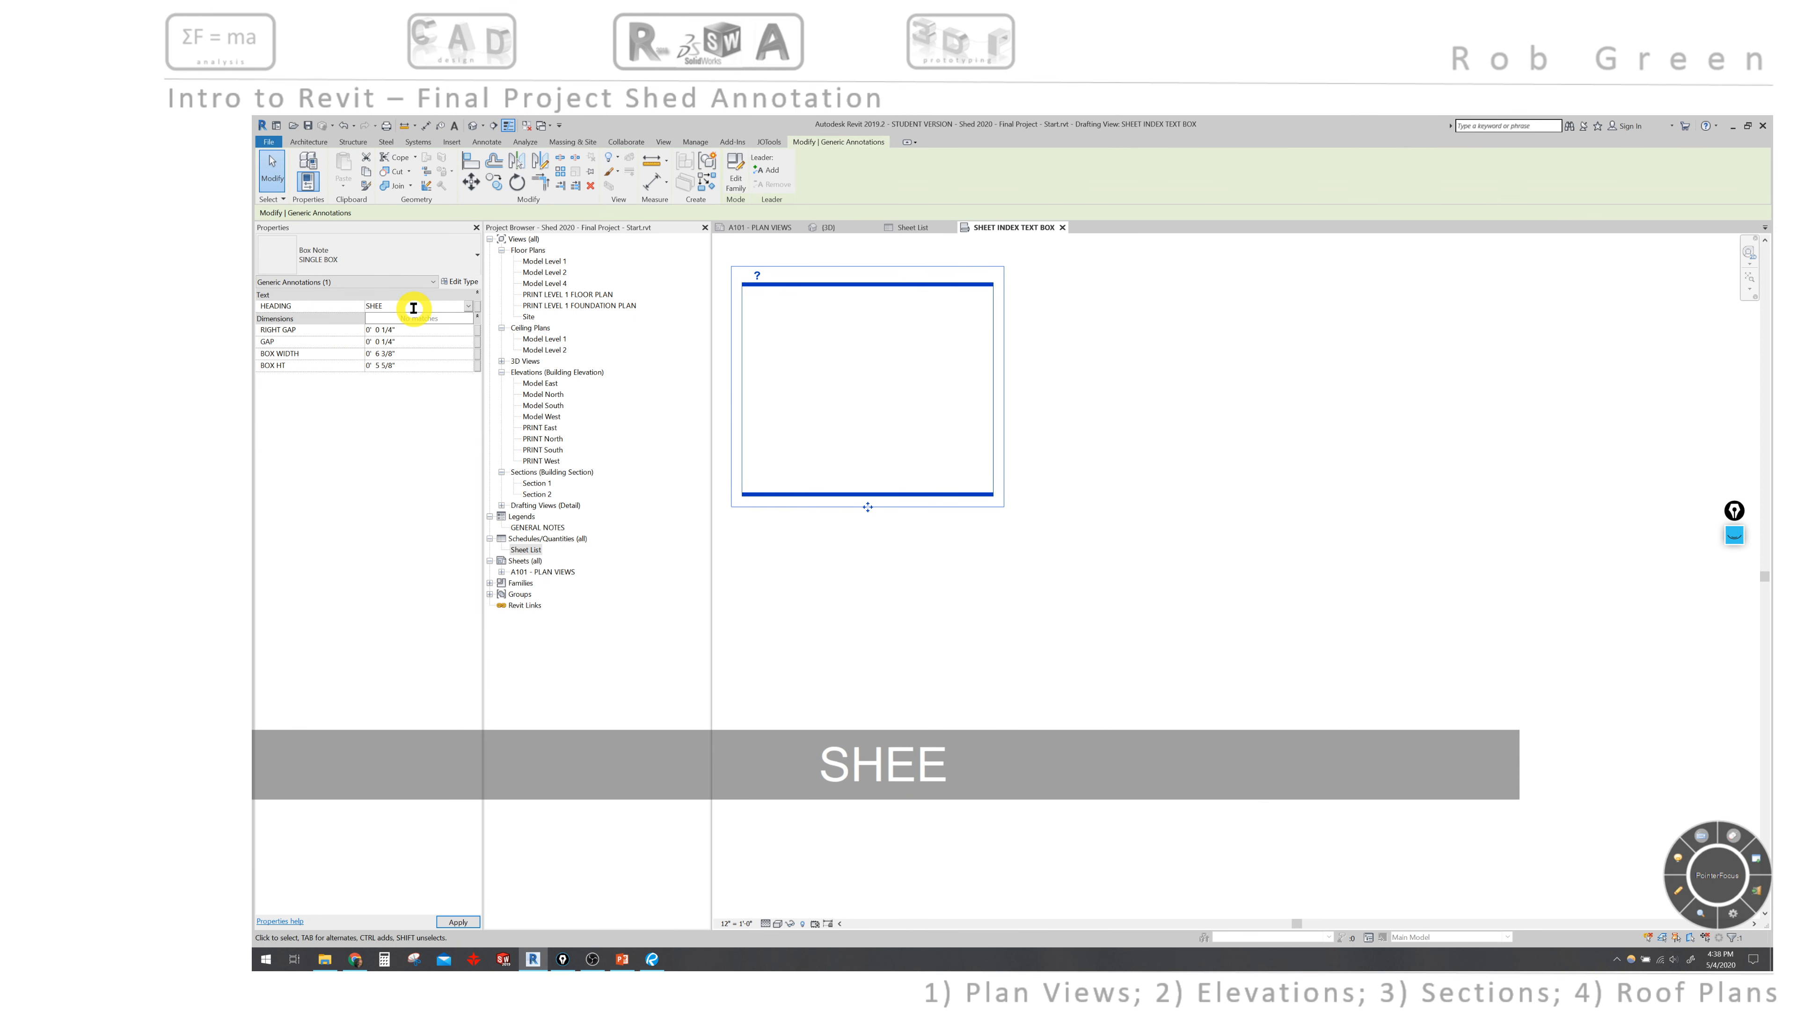
type("T INDEX")
key("Return")
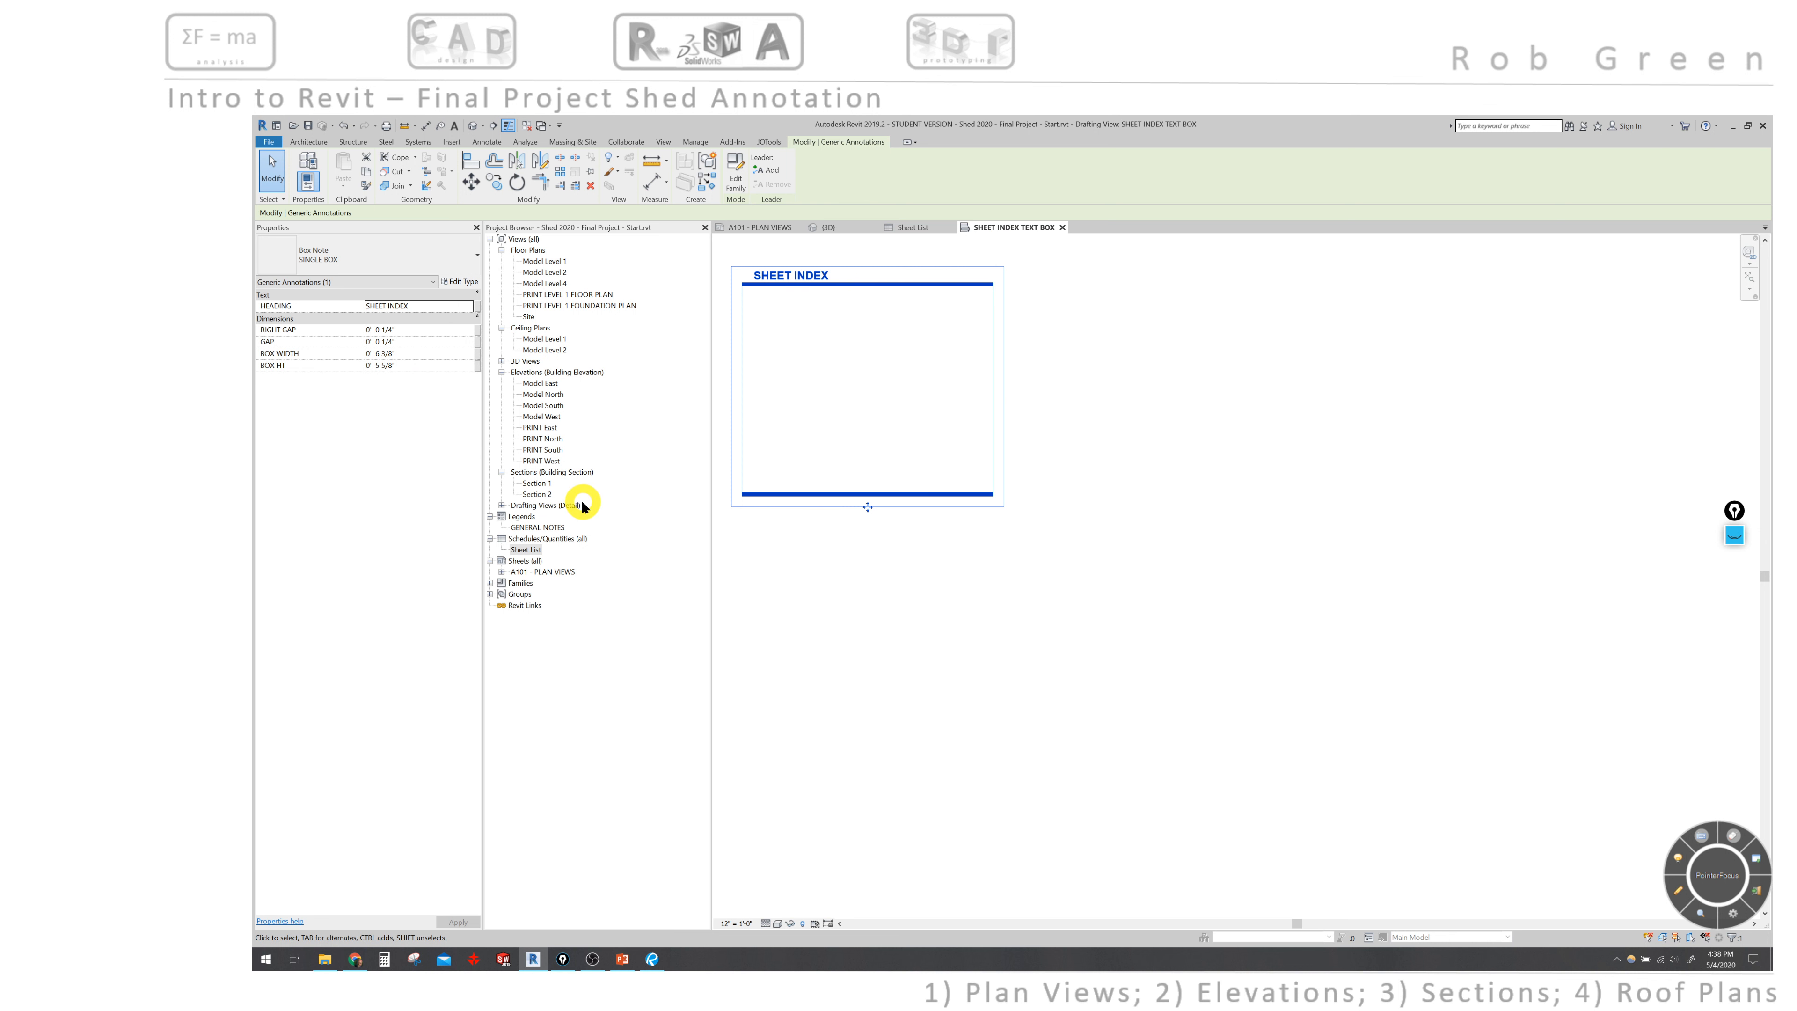
Close the drafting view and place SHEET INDEX TEXT BOX on sheet A101 around the sheet list, below the general notes
left_click(502, 505)
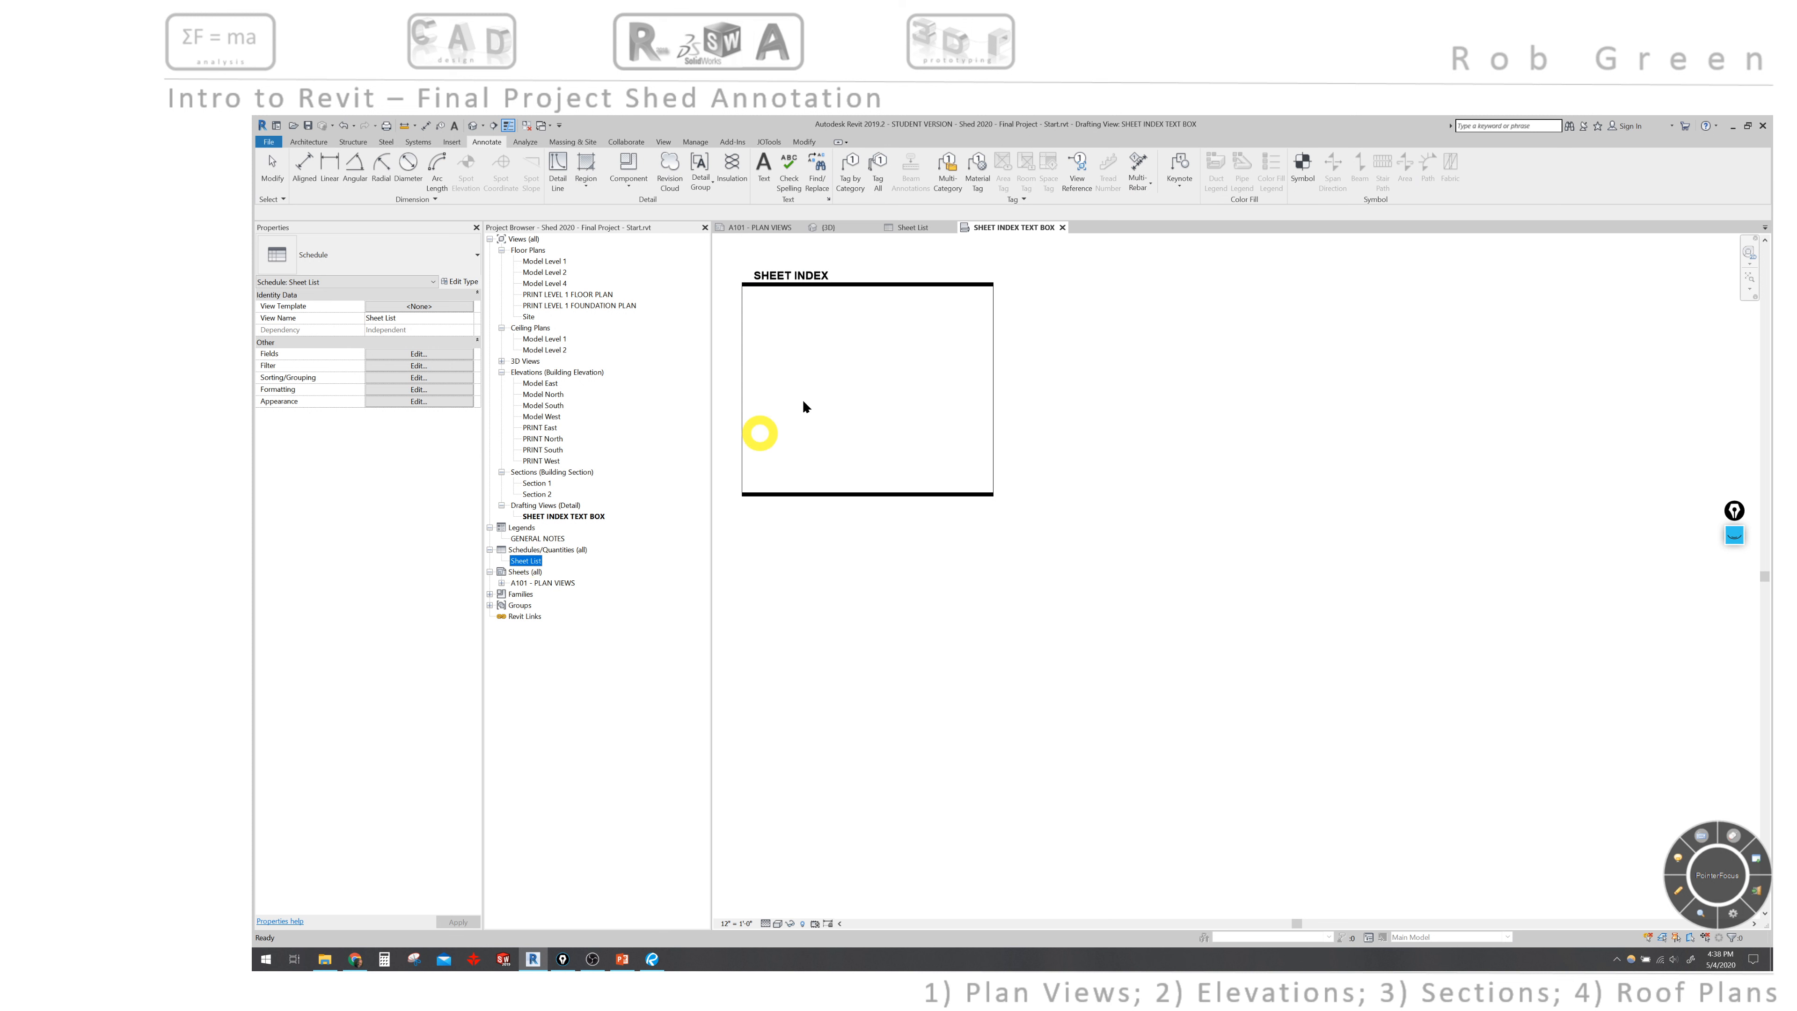
left_click(1062, 227)
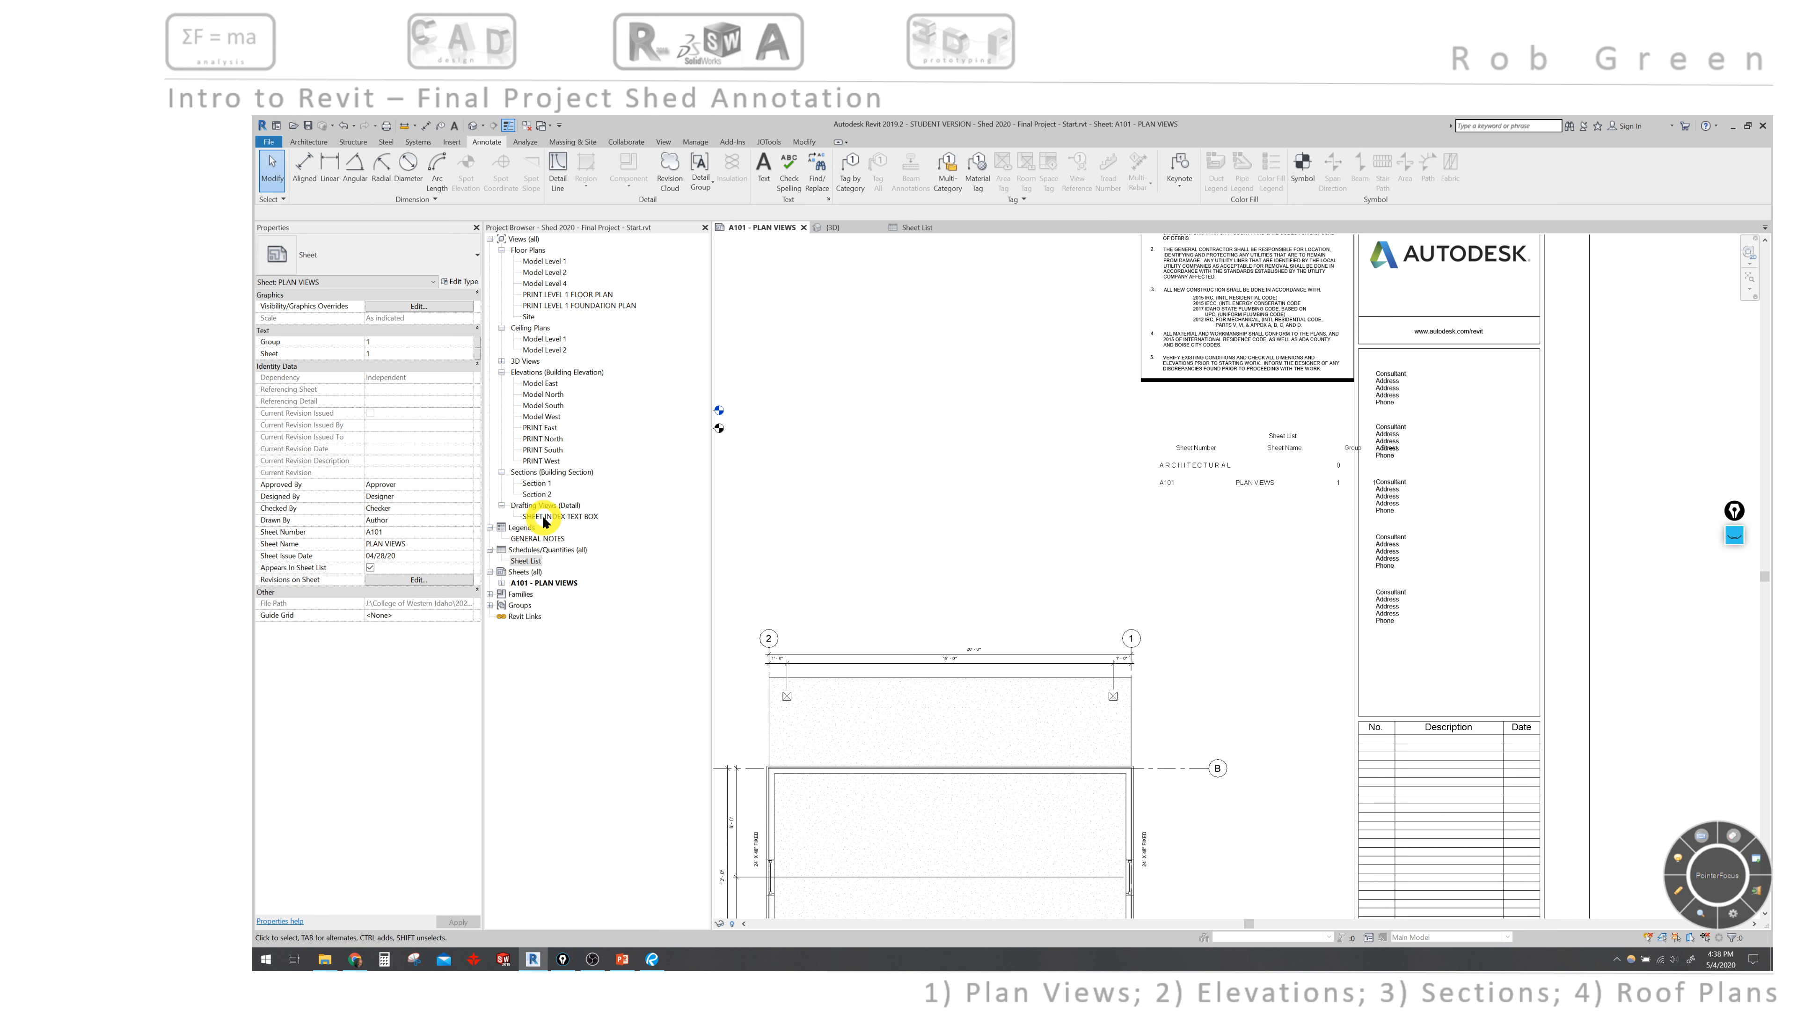
left_click_drag(552, 517, 1246, 517)
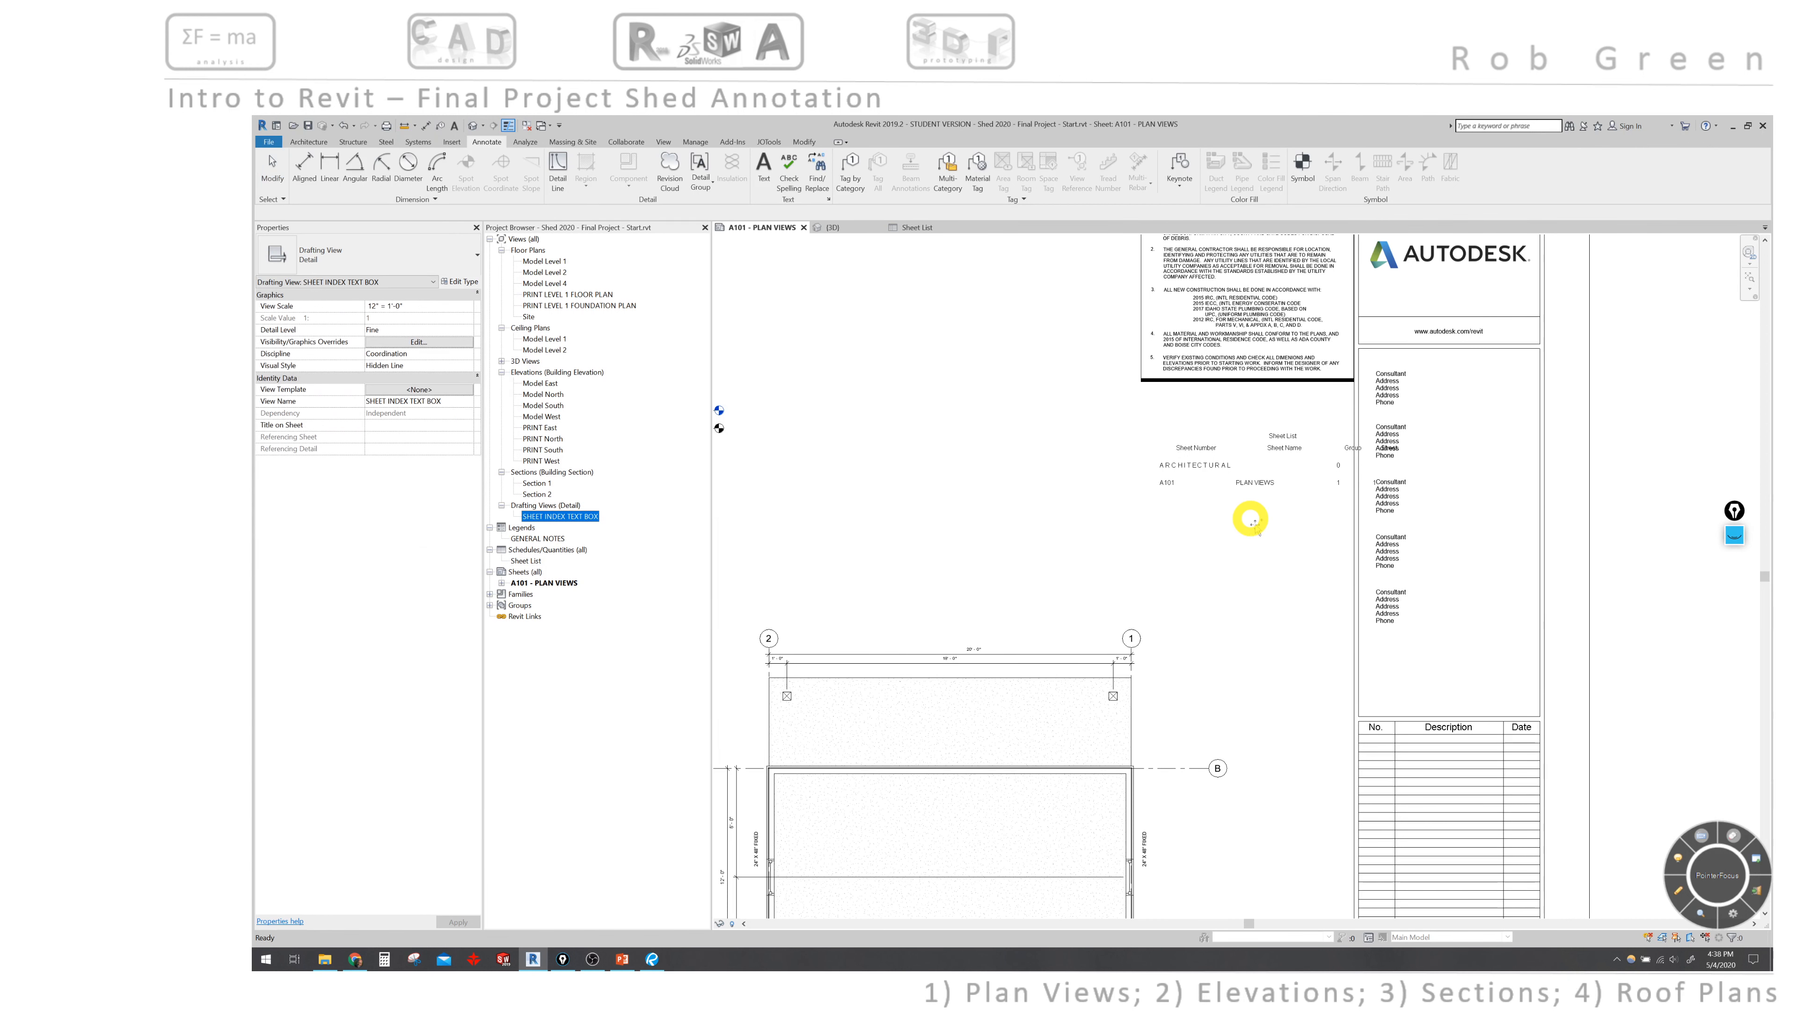
left_click(1245, 498)
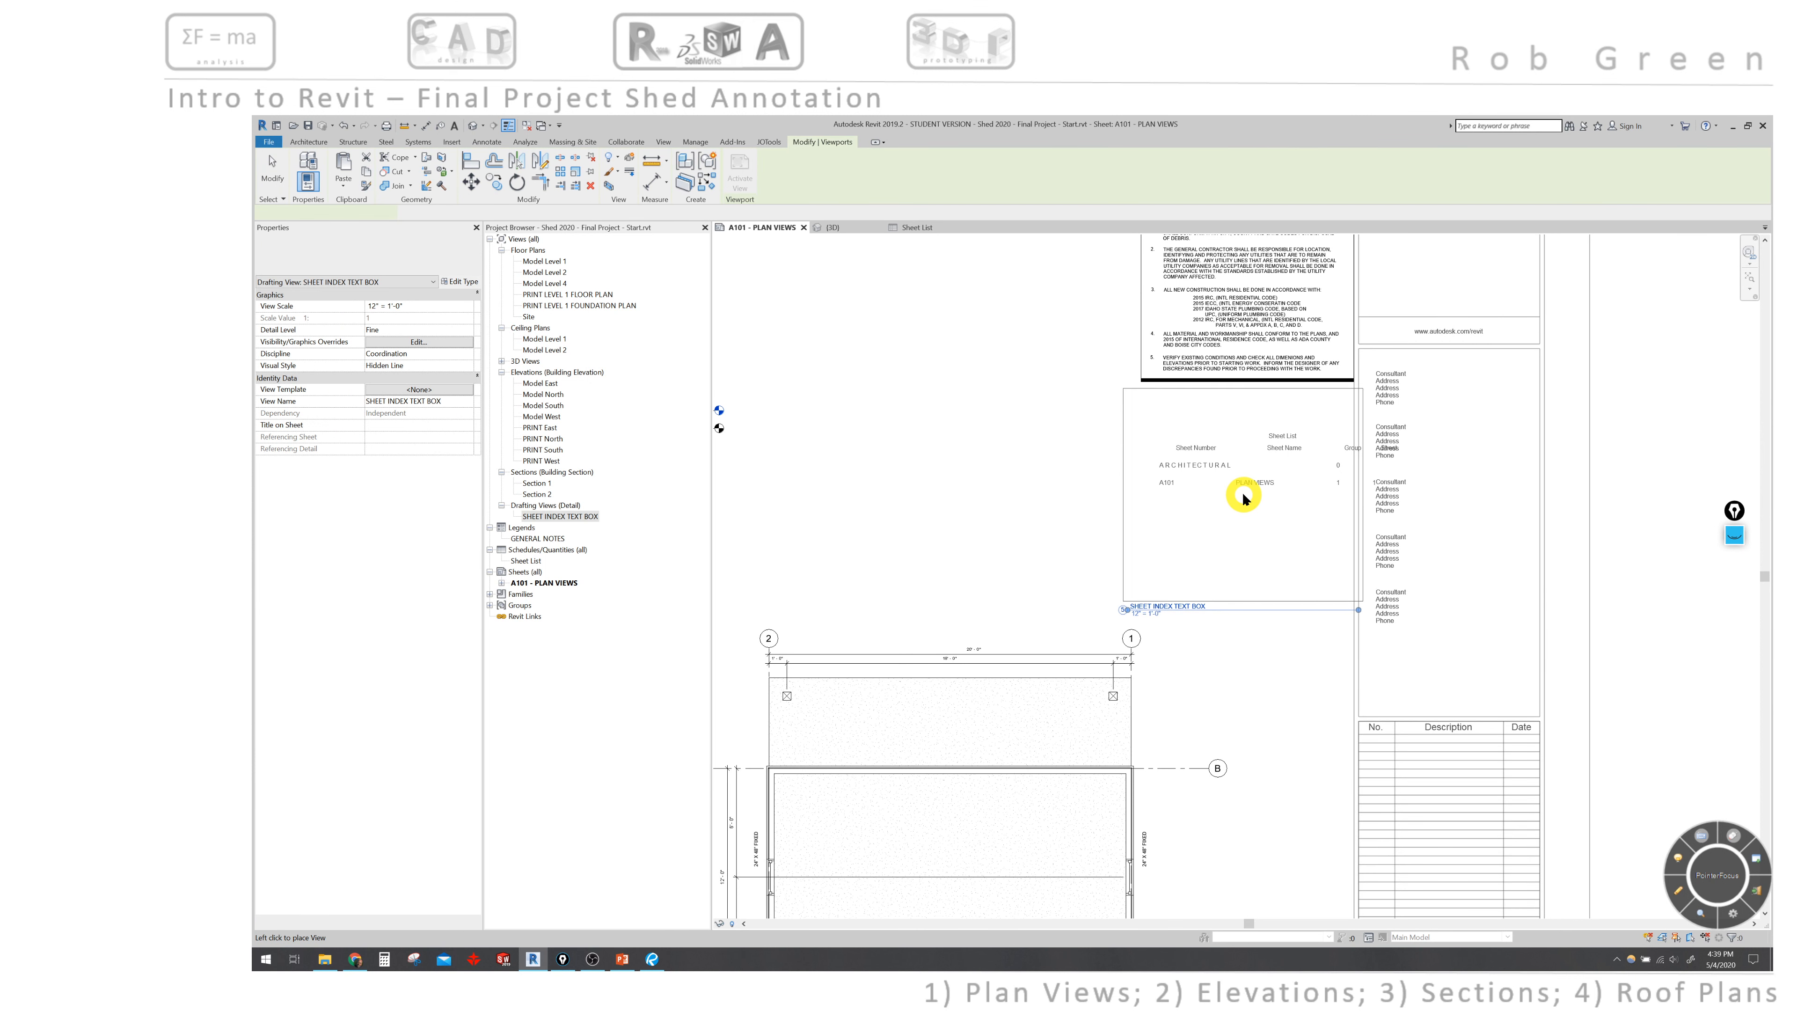
Finish placing SHEET INDEX TEXT BOX on sheet A101 and change its viewport type to No Title
left_click(1243, 540)
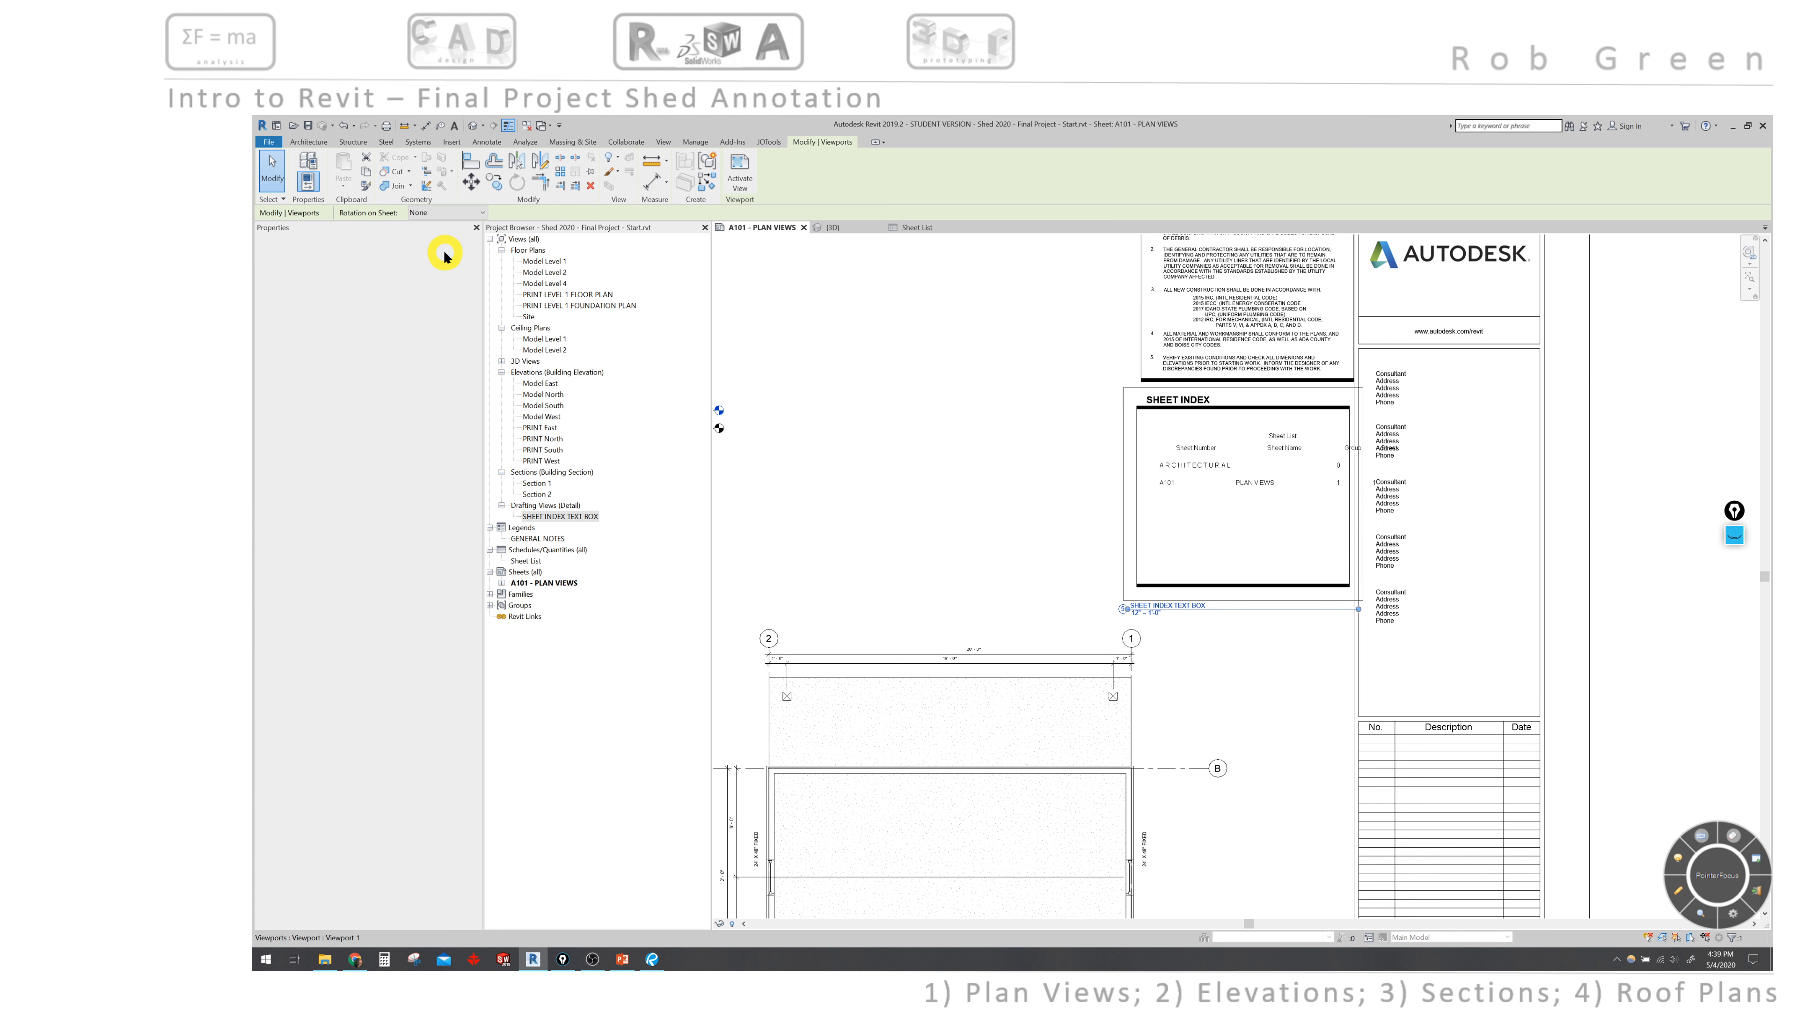
left_click(445, 255)
left_click(294, 313)
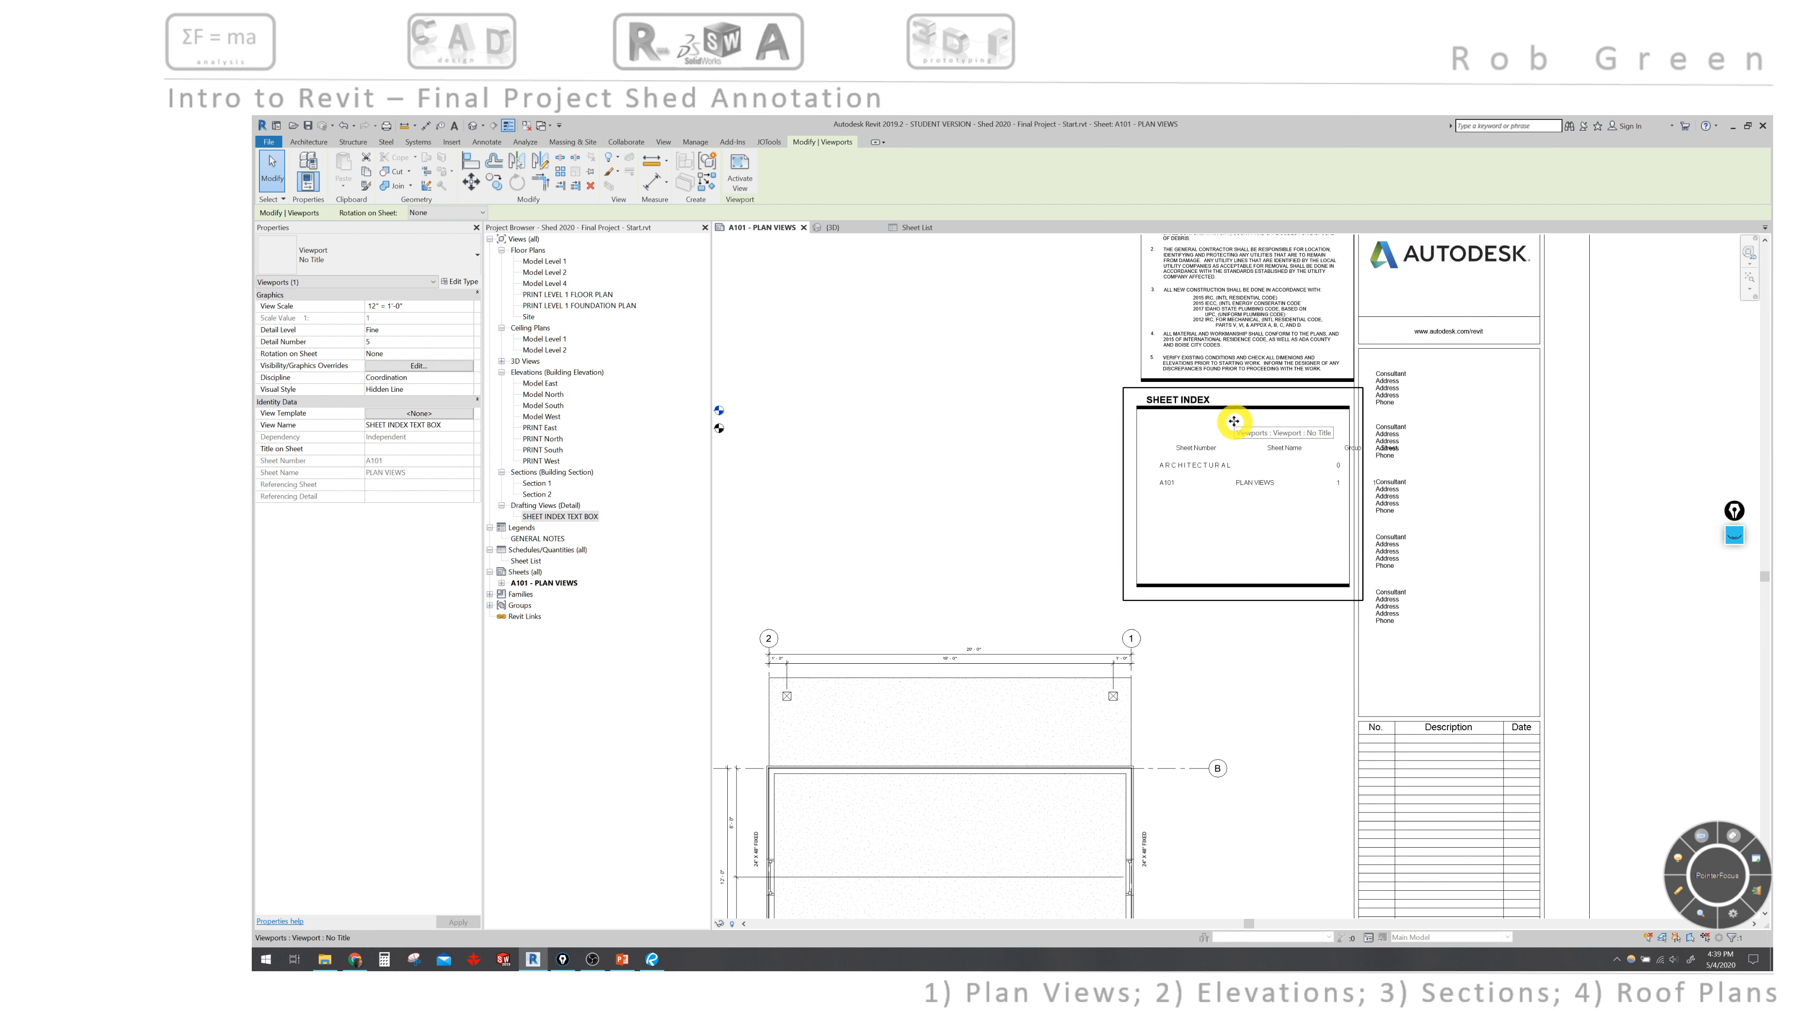
key("Escape")
key("Escape")
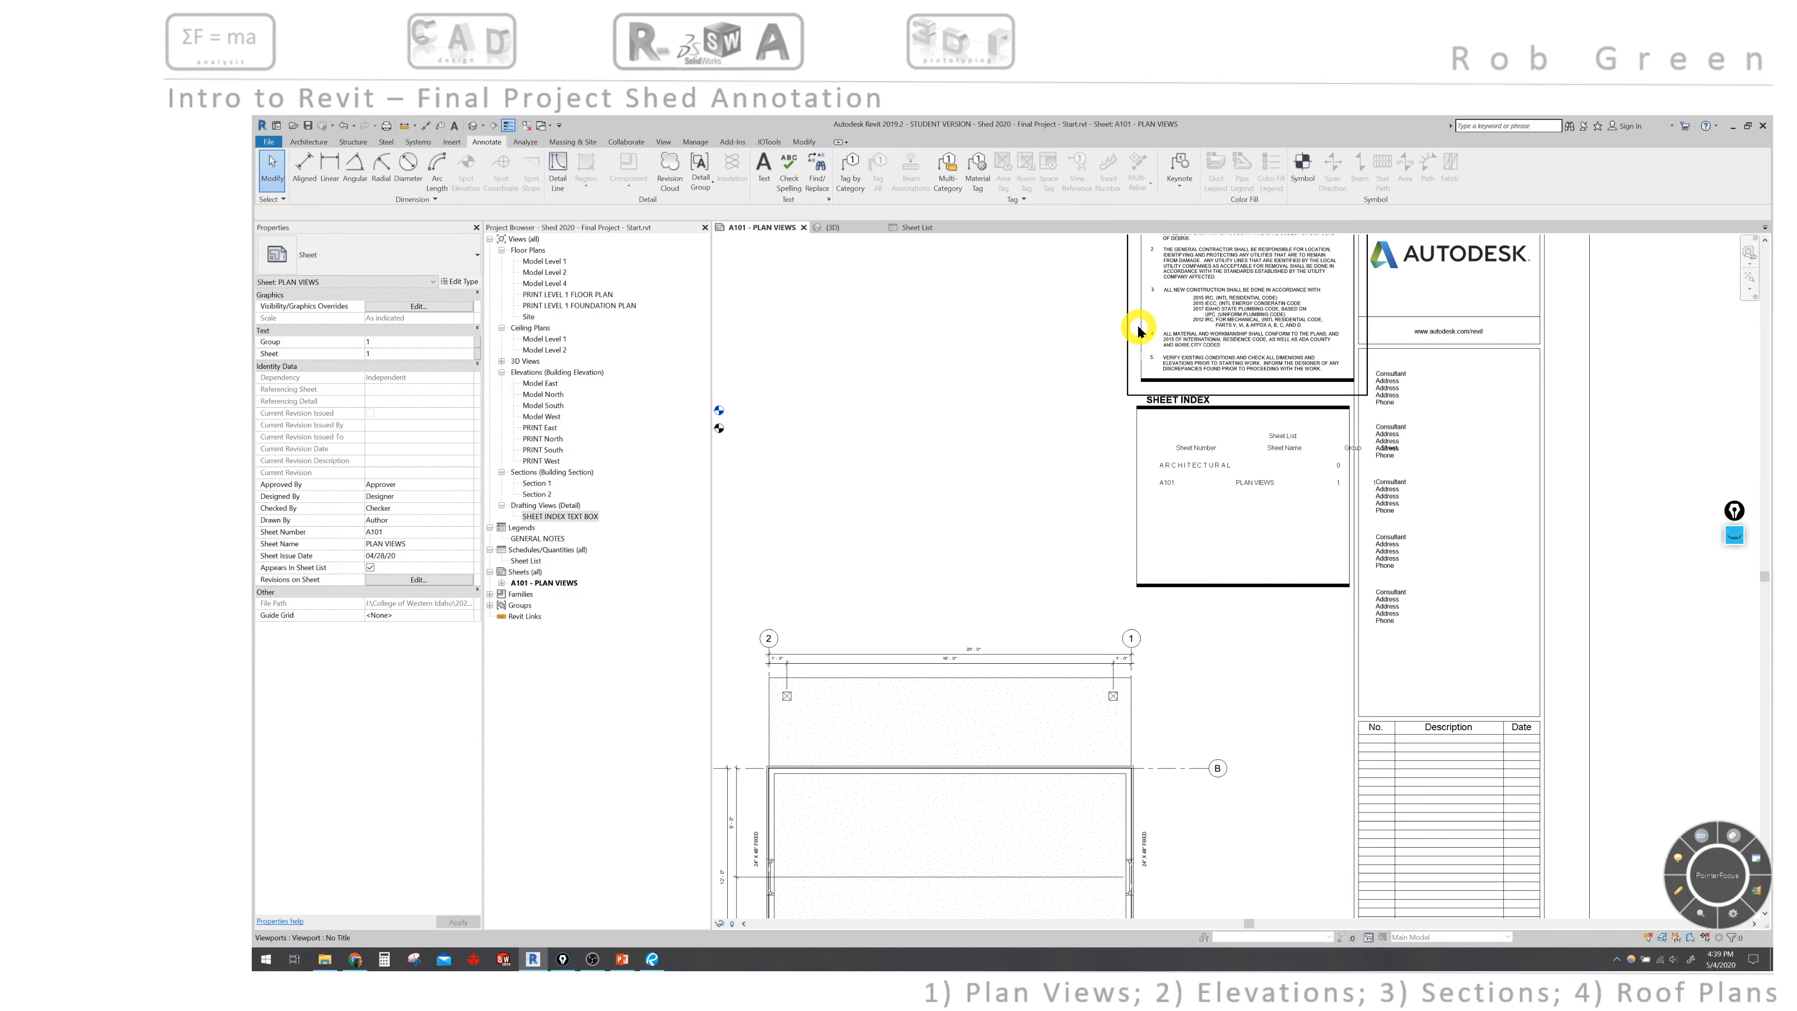
Activate the general notes viewport, check its box note's width and height, and deactivate the view
right_click(1139, 331)
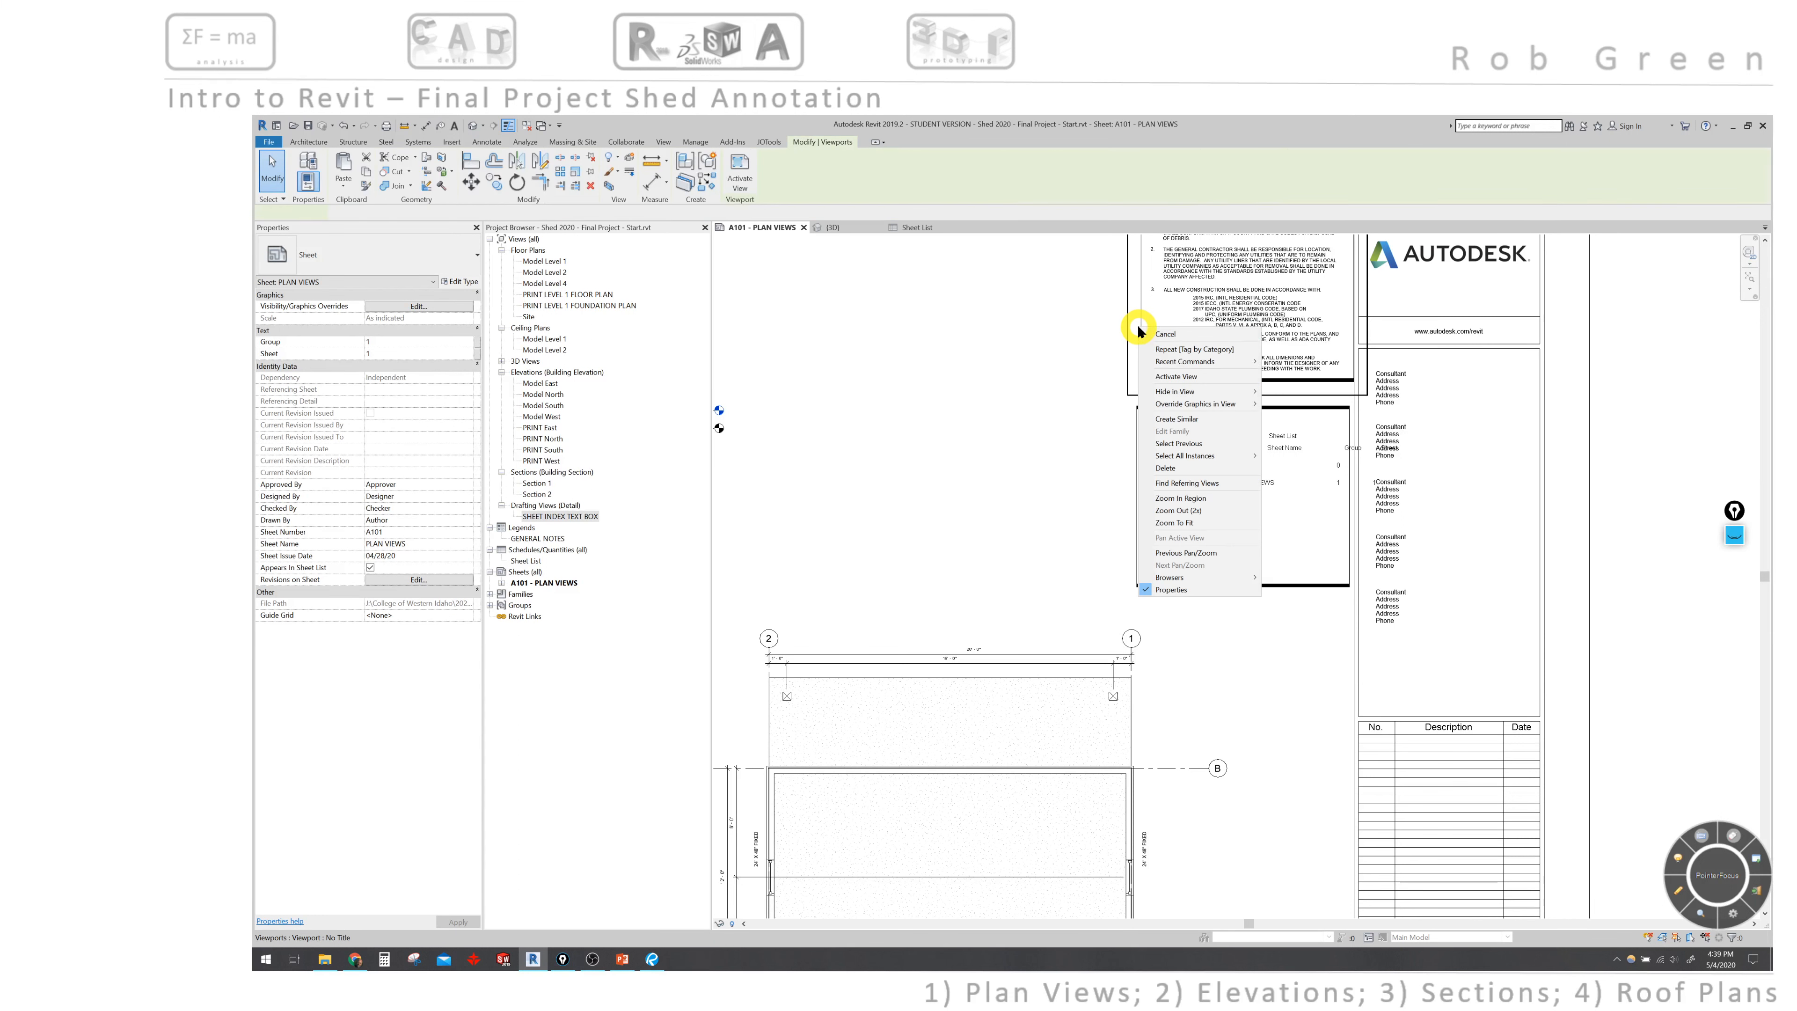
left_click(1169, 377)
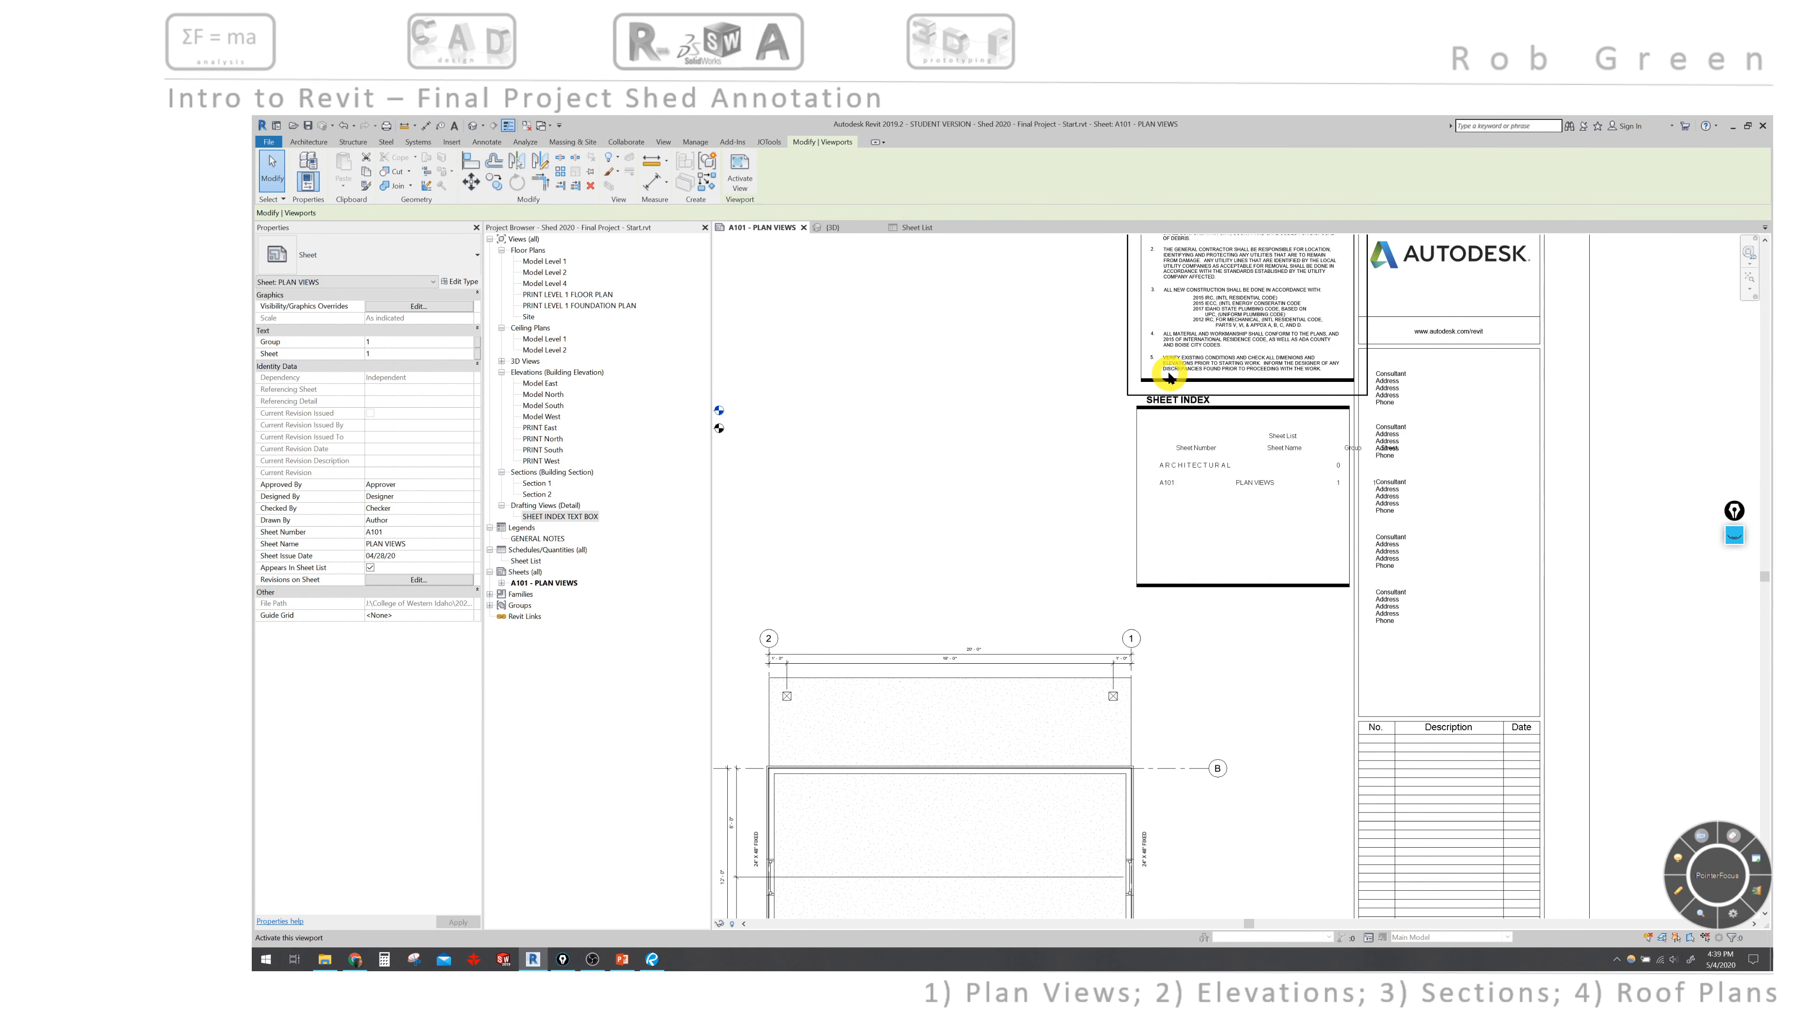
left_click(1140, 335)
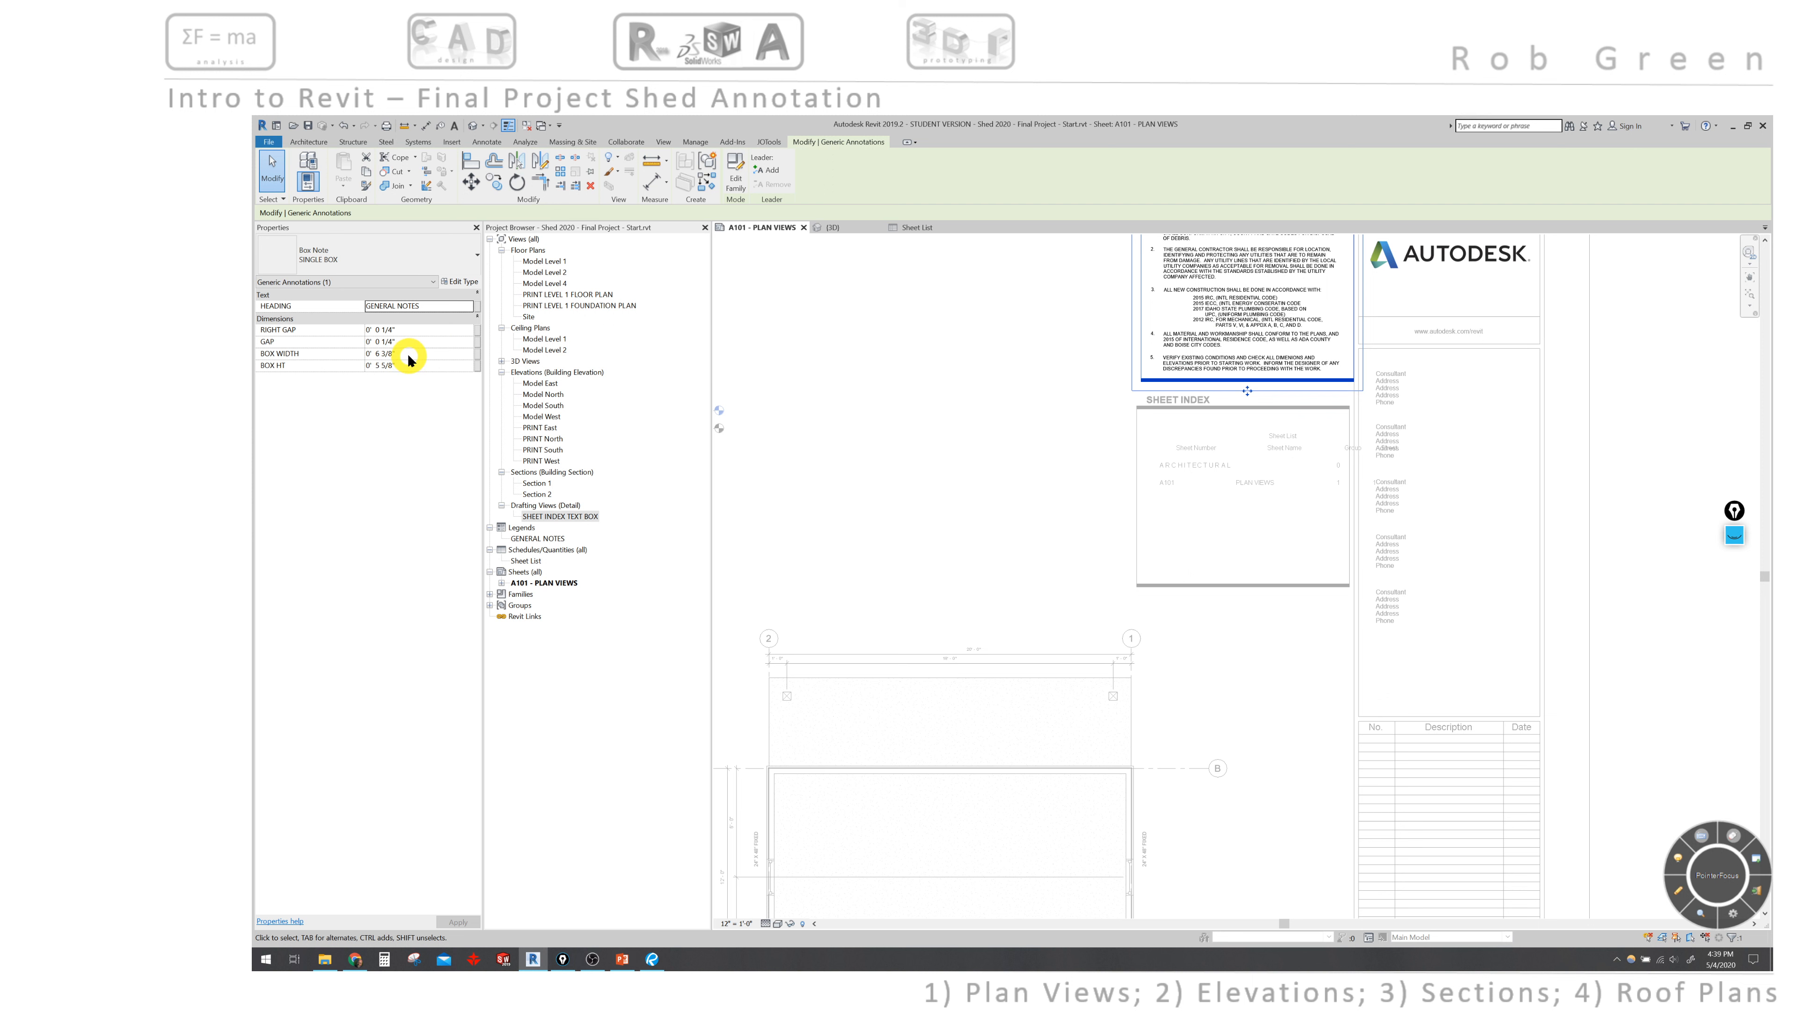
right_click(1039, 430)
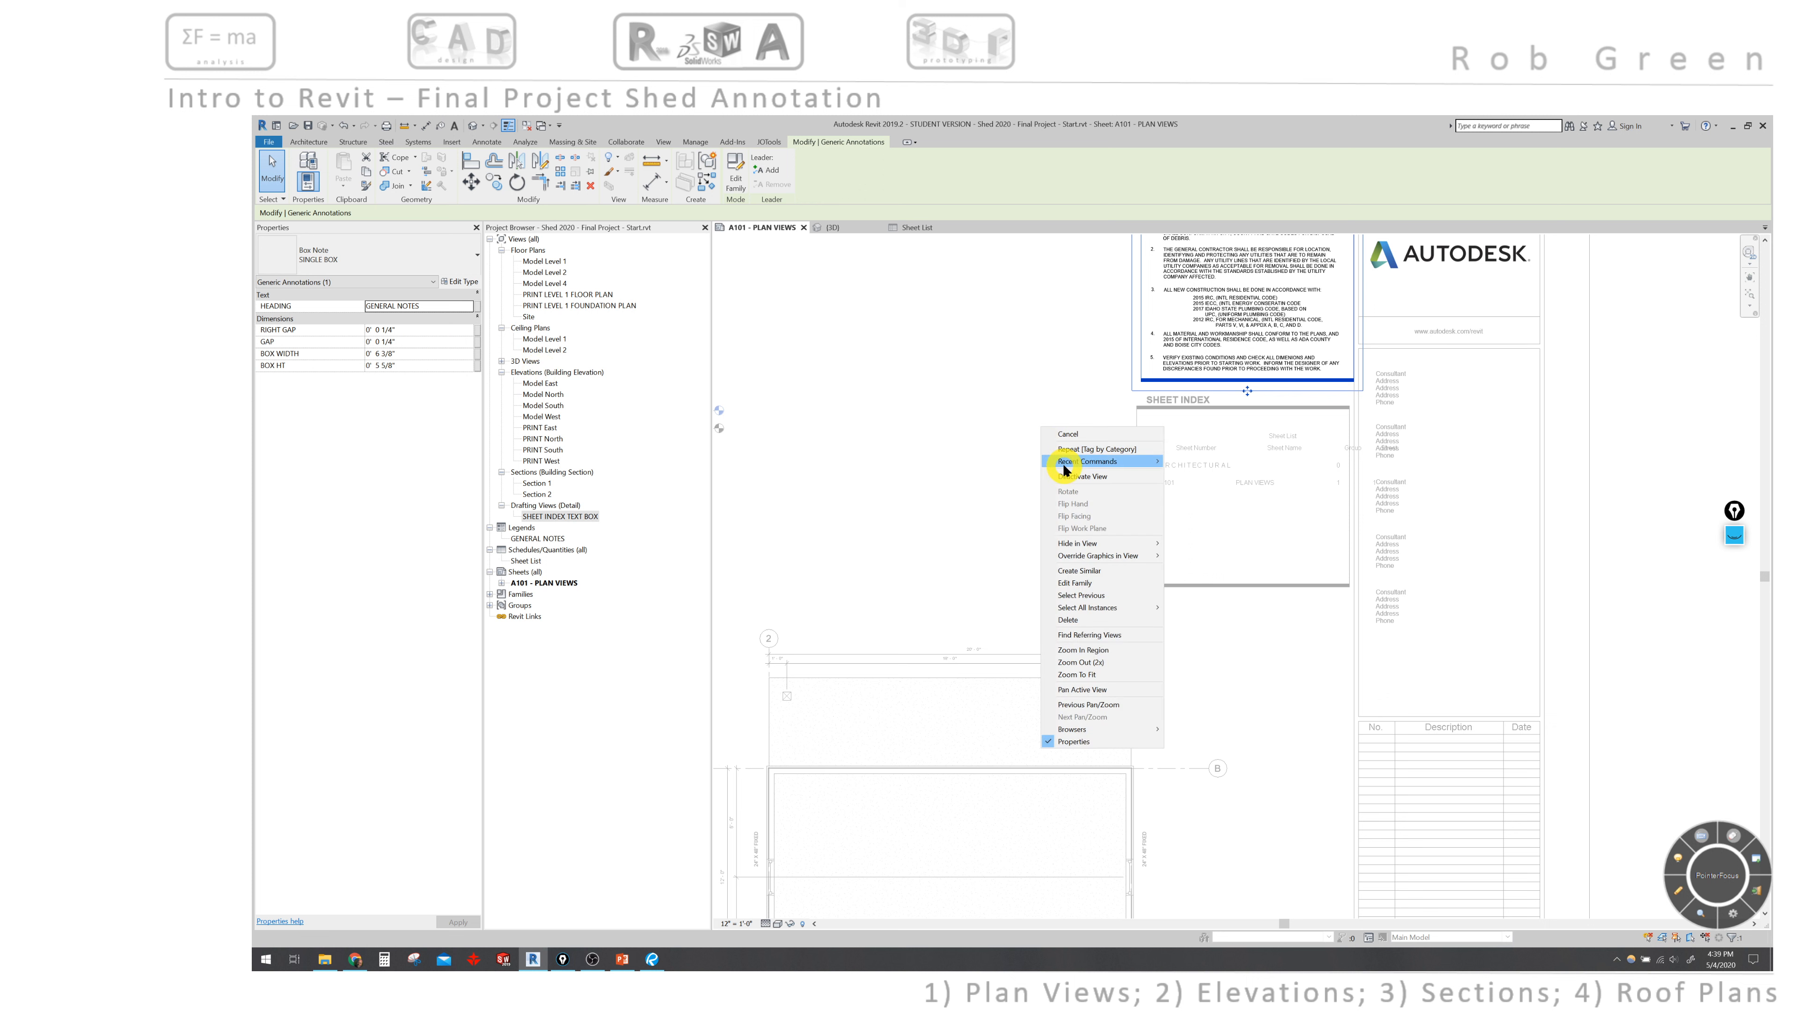
key("Escape")
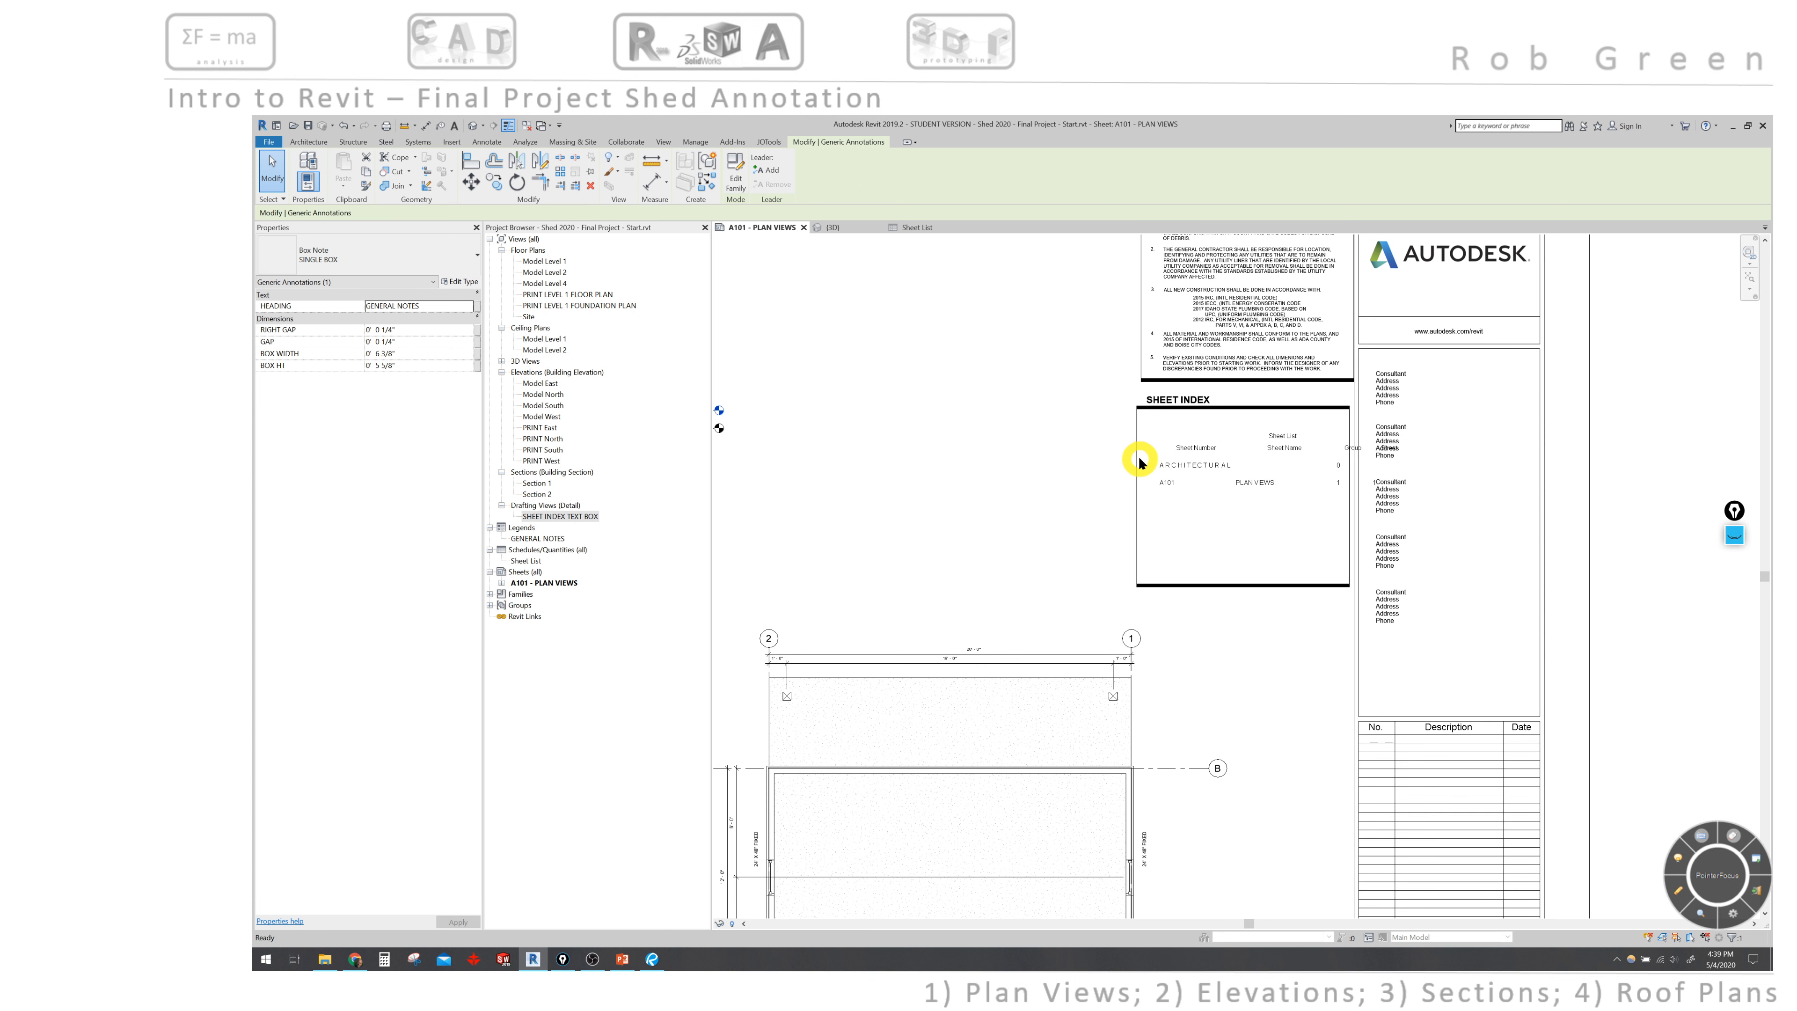
Activate the SHEET INDEX TEXT BOX viewport and set the box note's BOX HT to 3"
left_click(1136, 463)
left_click(1136, 461)
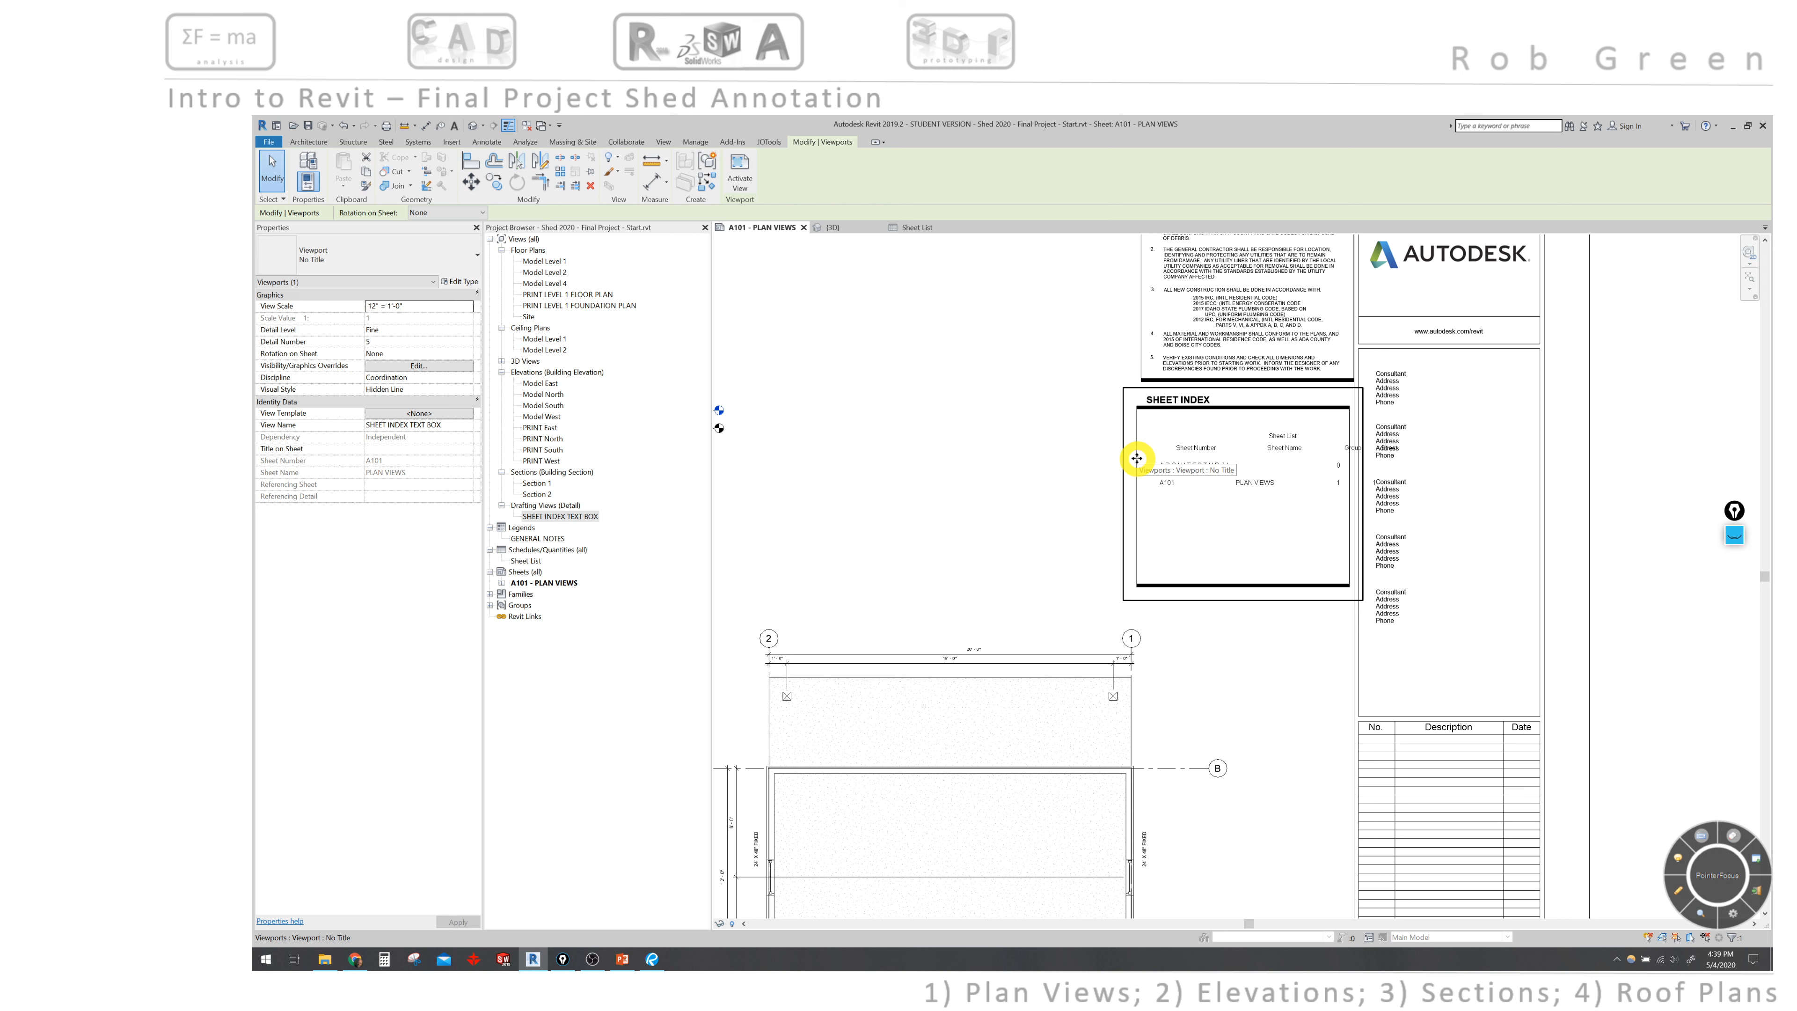
double_click(1136, 458)
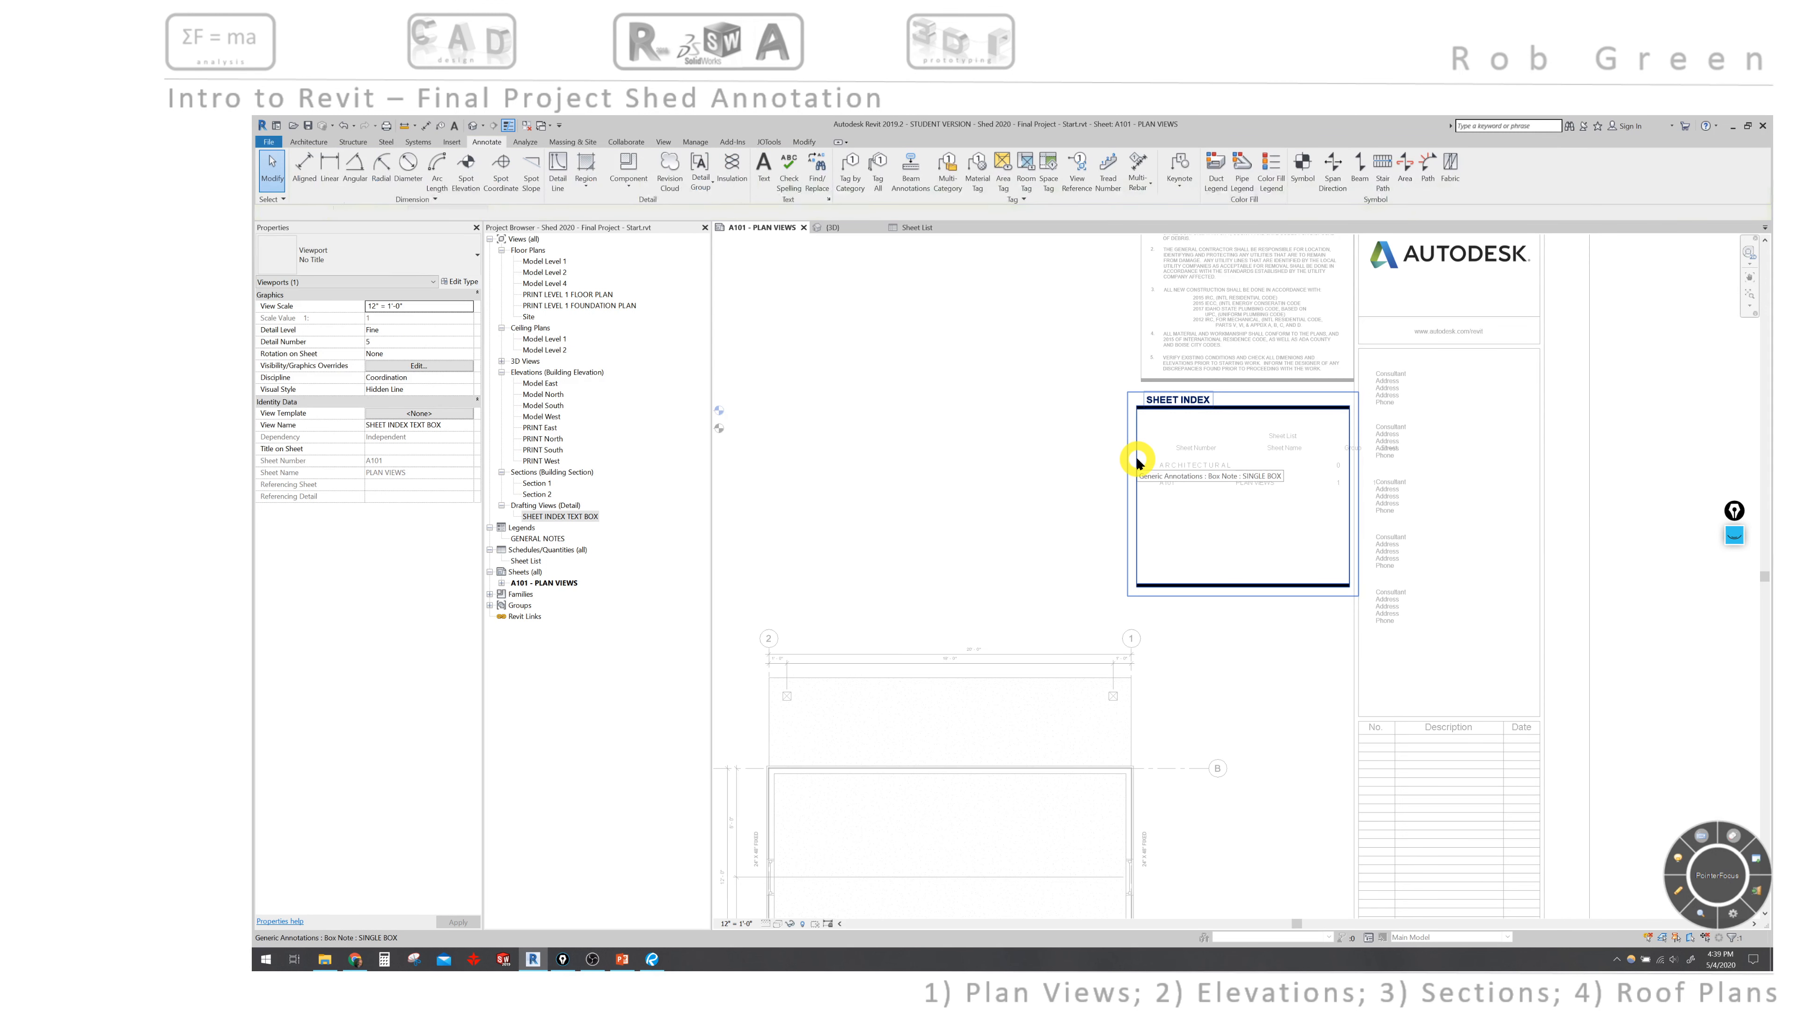
left_click(1136, 457)
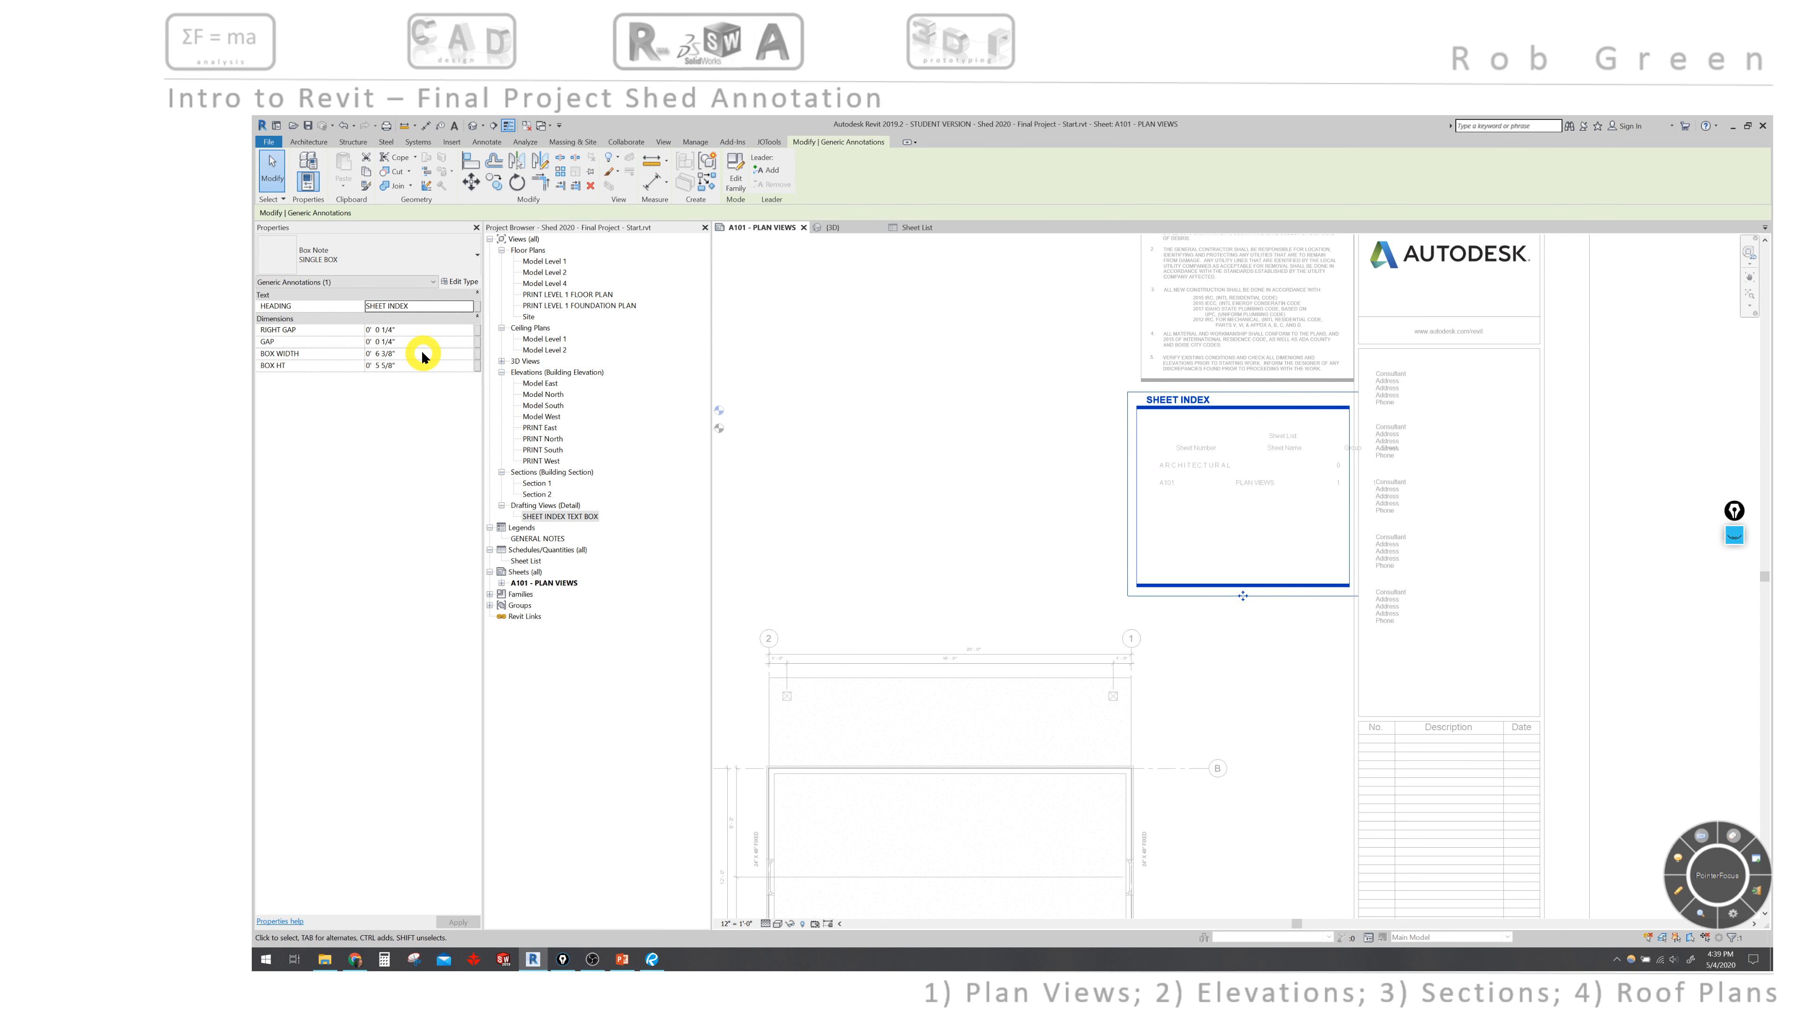
left_click(419, 365)
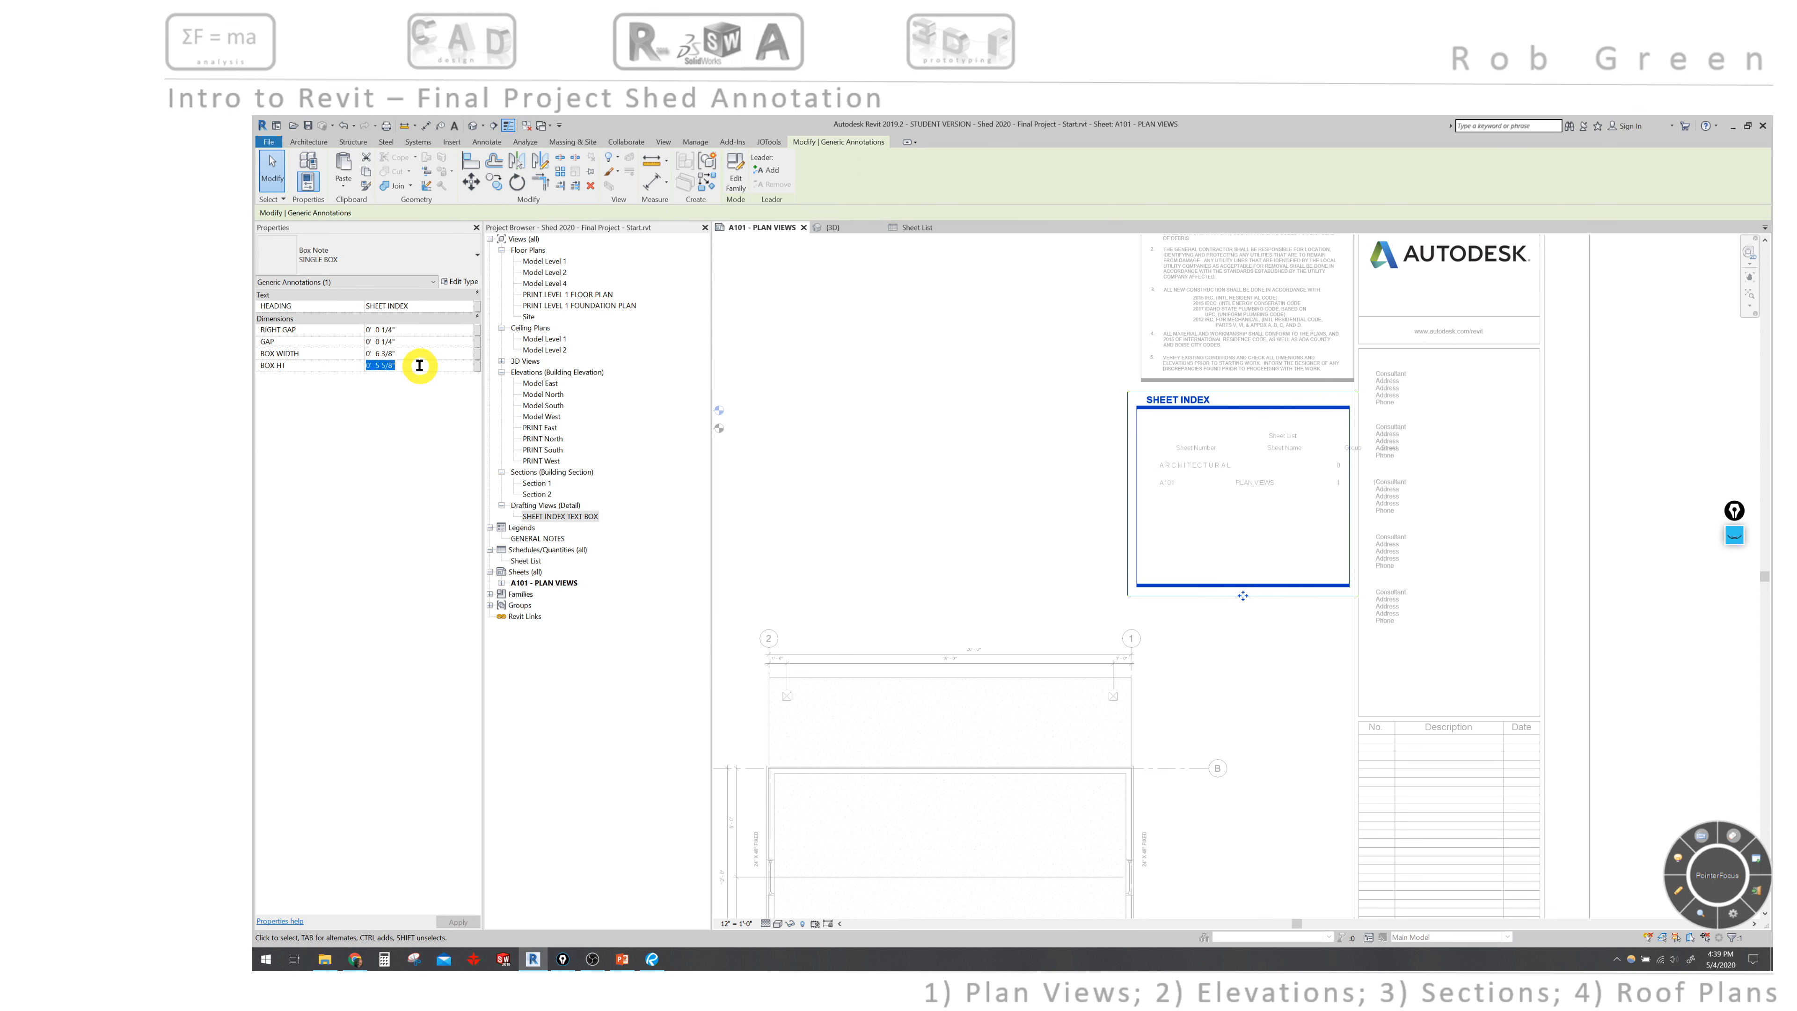
type("3")
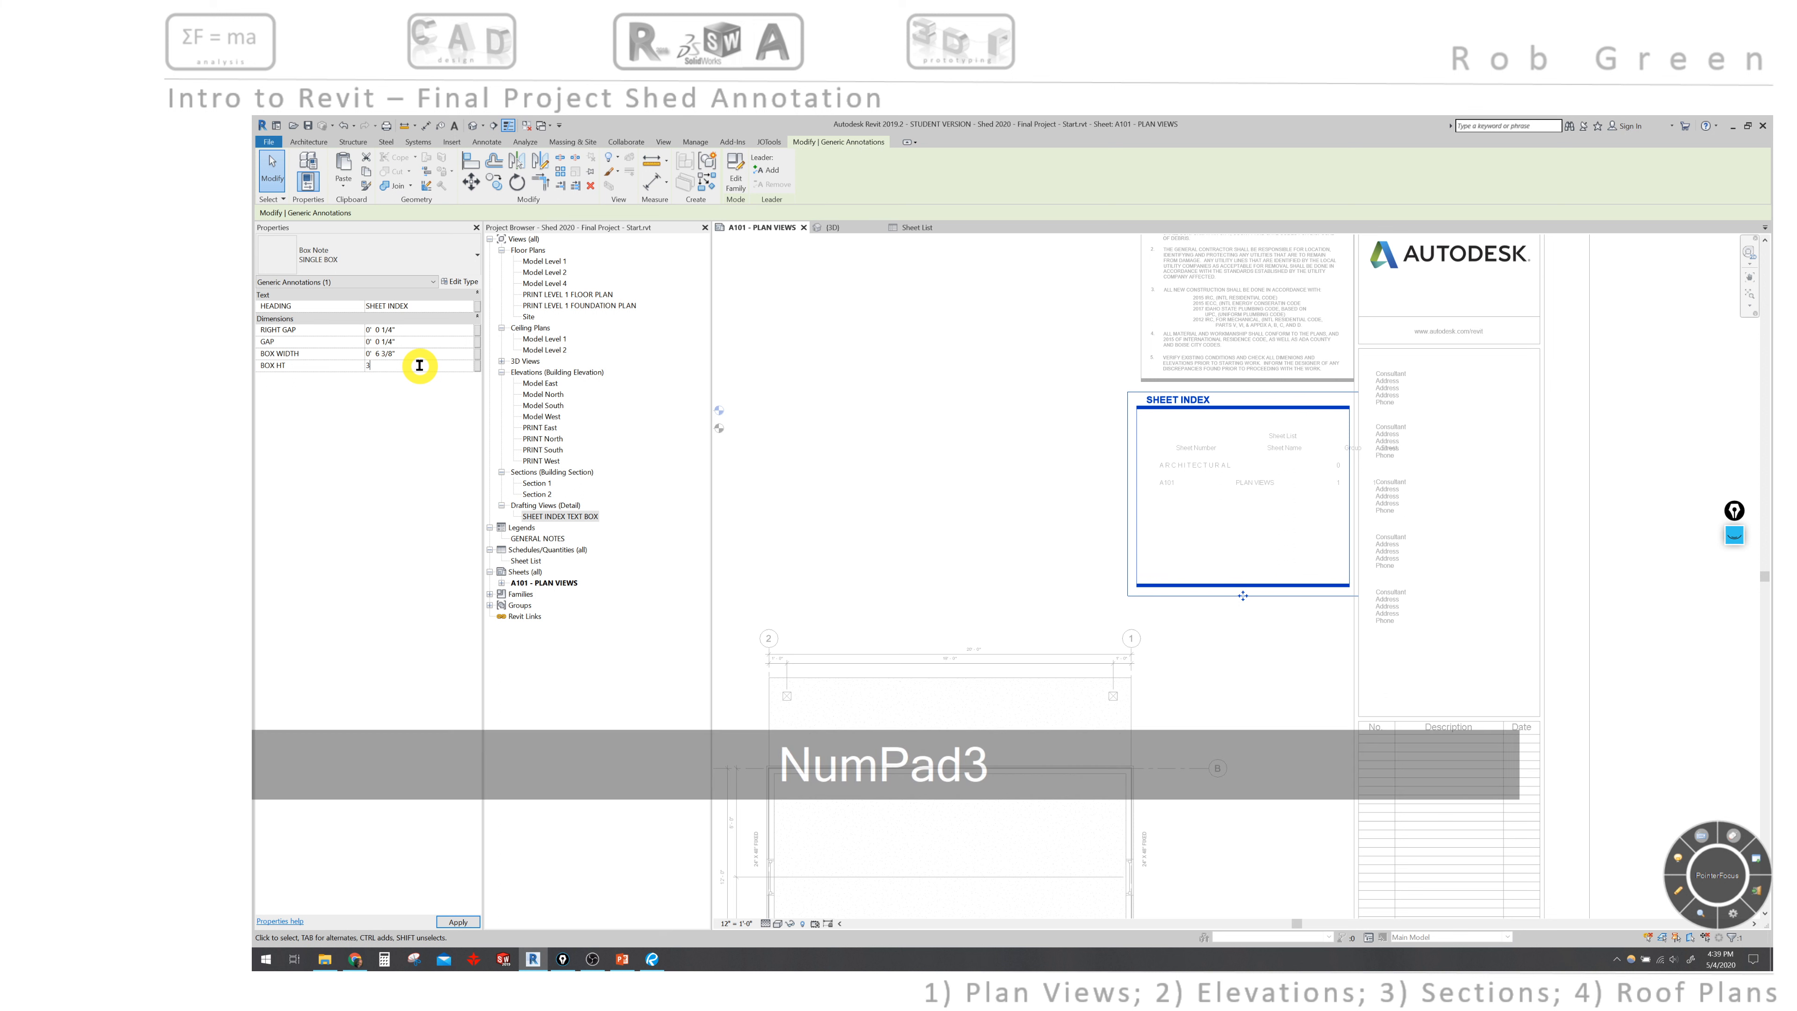
type("\"")
key("Return")
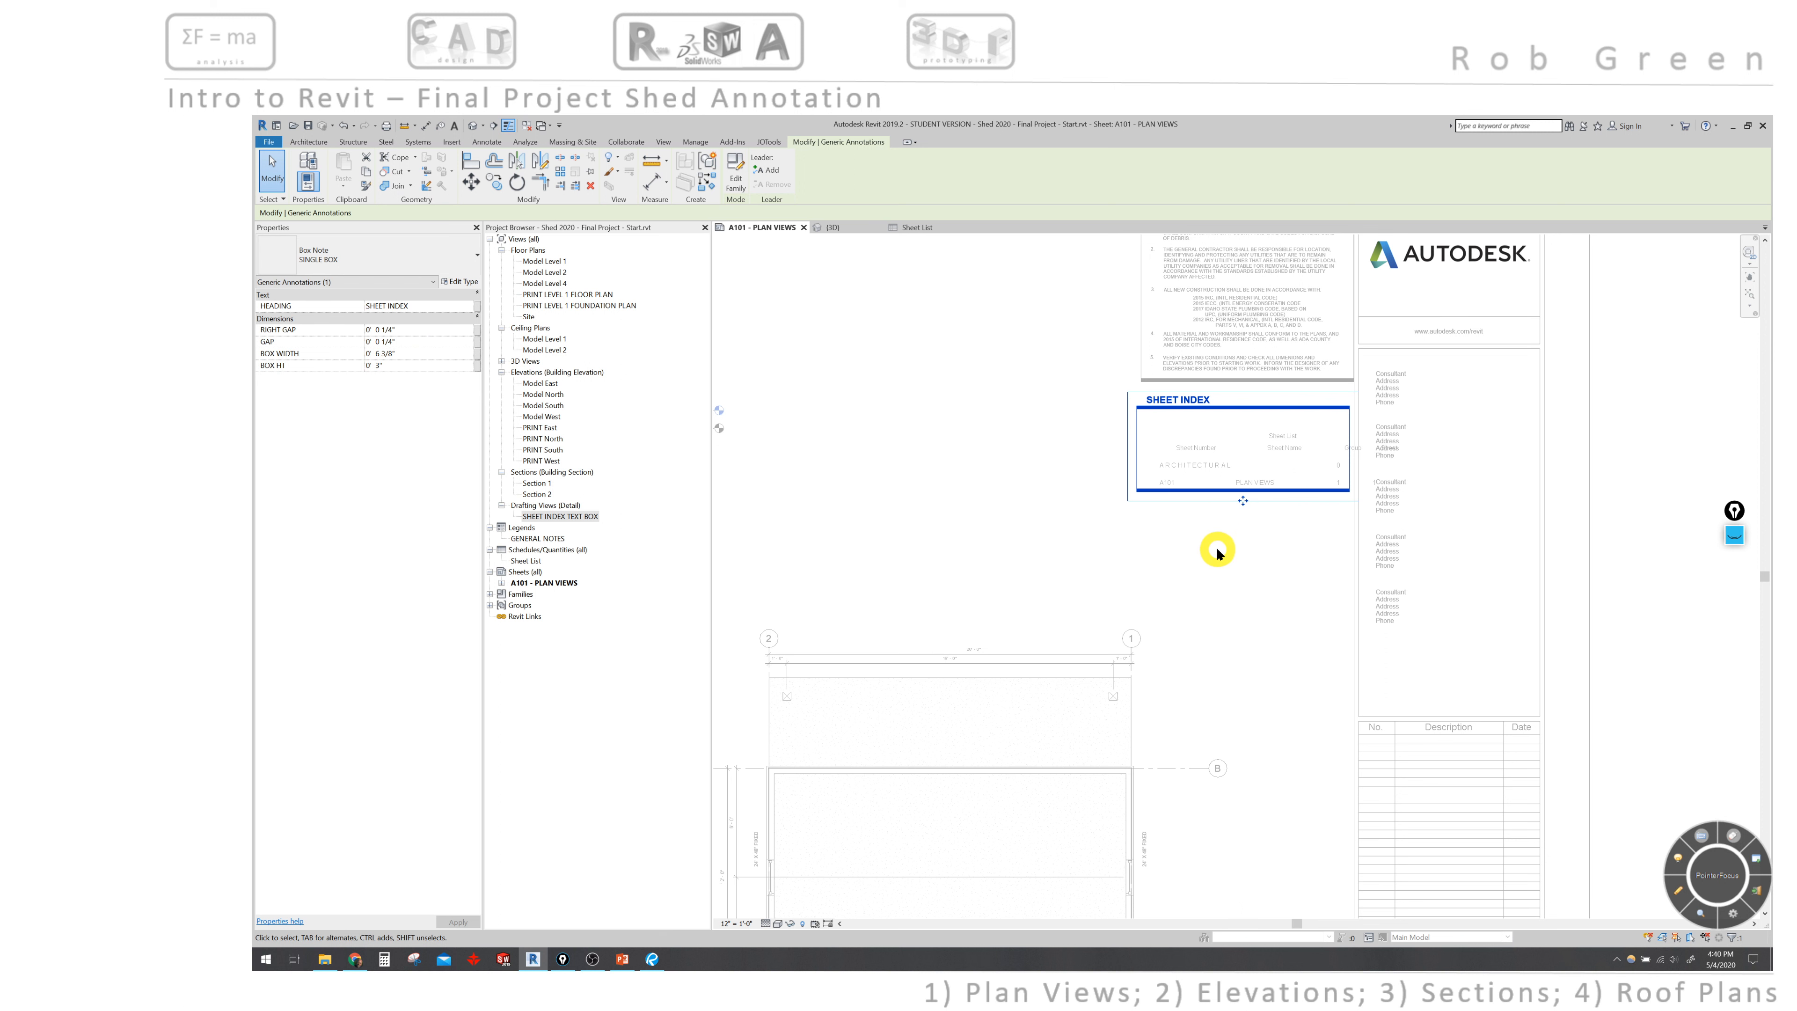
Nudge the SHEET INDEX box note down 11 increments to widen the gap below the general notes
key("Down")
key("Down")
key("Down")
key("Down")
key("Down")
key("Down")
key("Down")
key("Down")
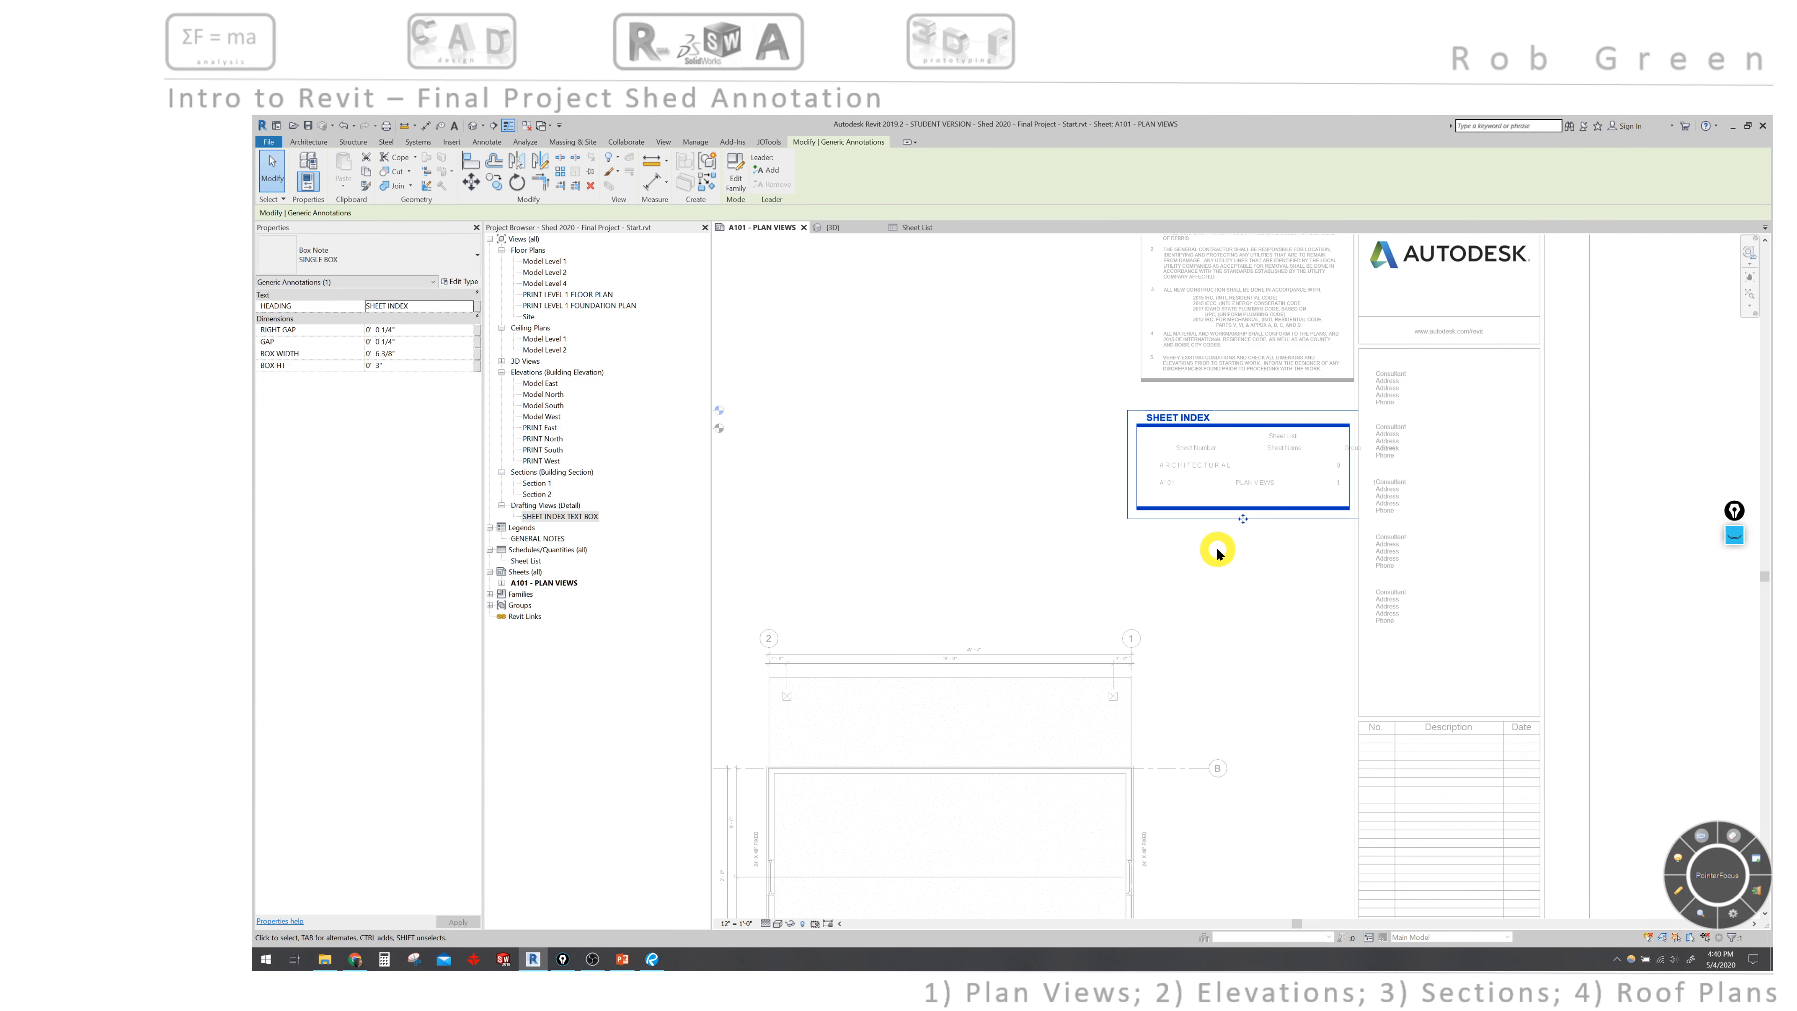
key("Down")
key("Down")
key("Down")
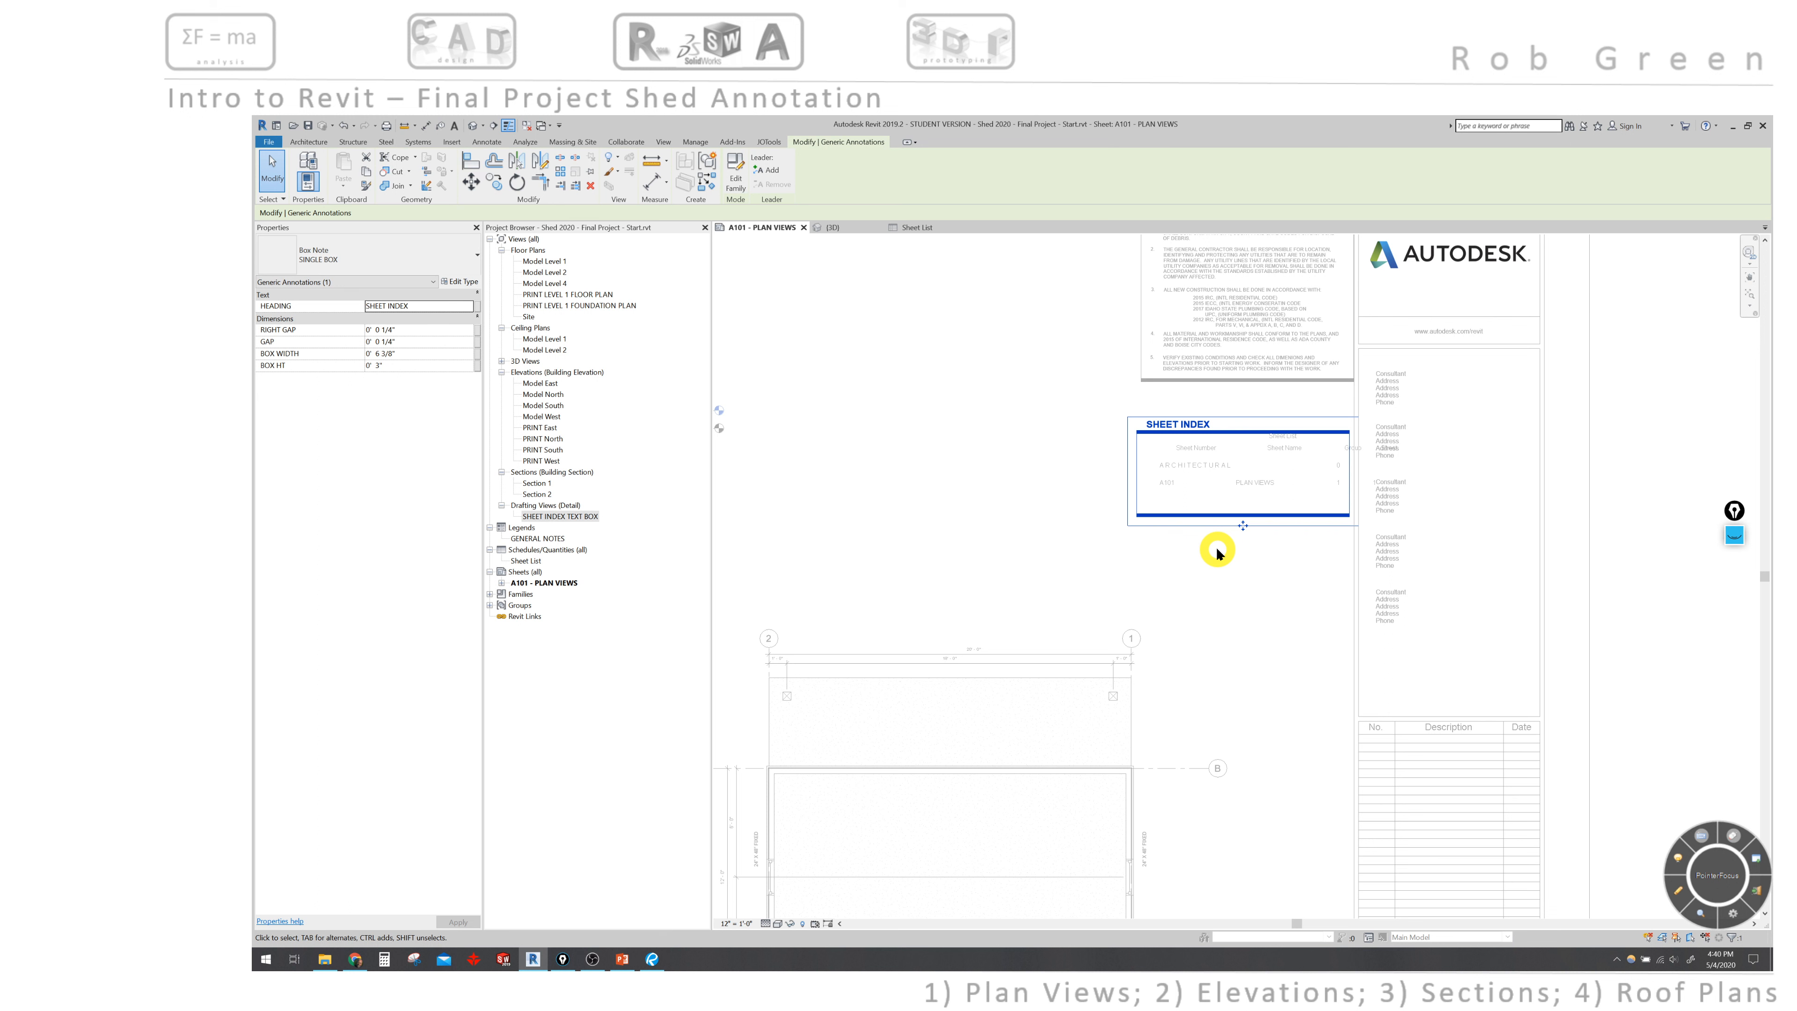
Set the SHEET INDEX box note's BOX HT to 3.5"
left_click(403, 365)
type("3.5\"")
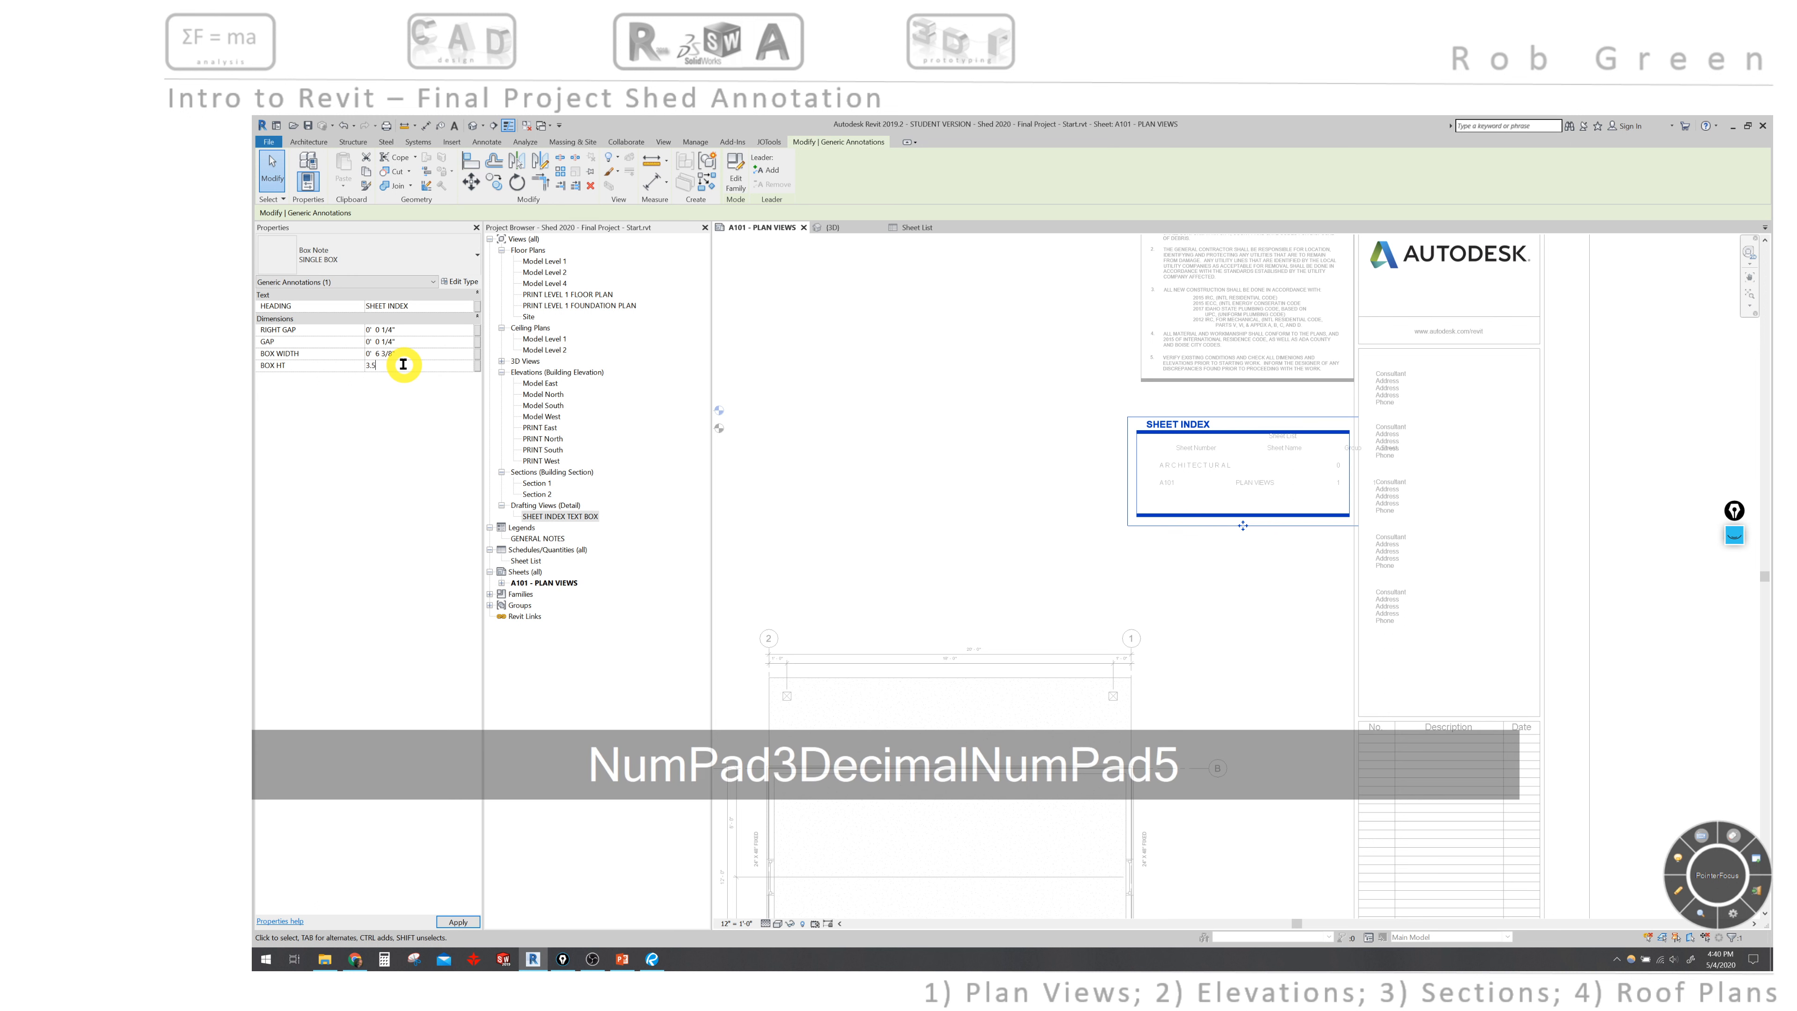
key("Return")
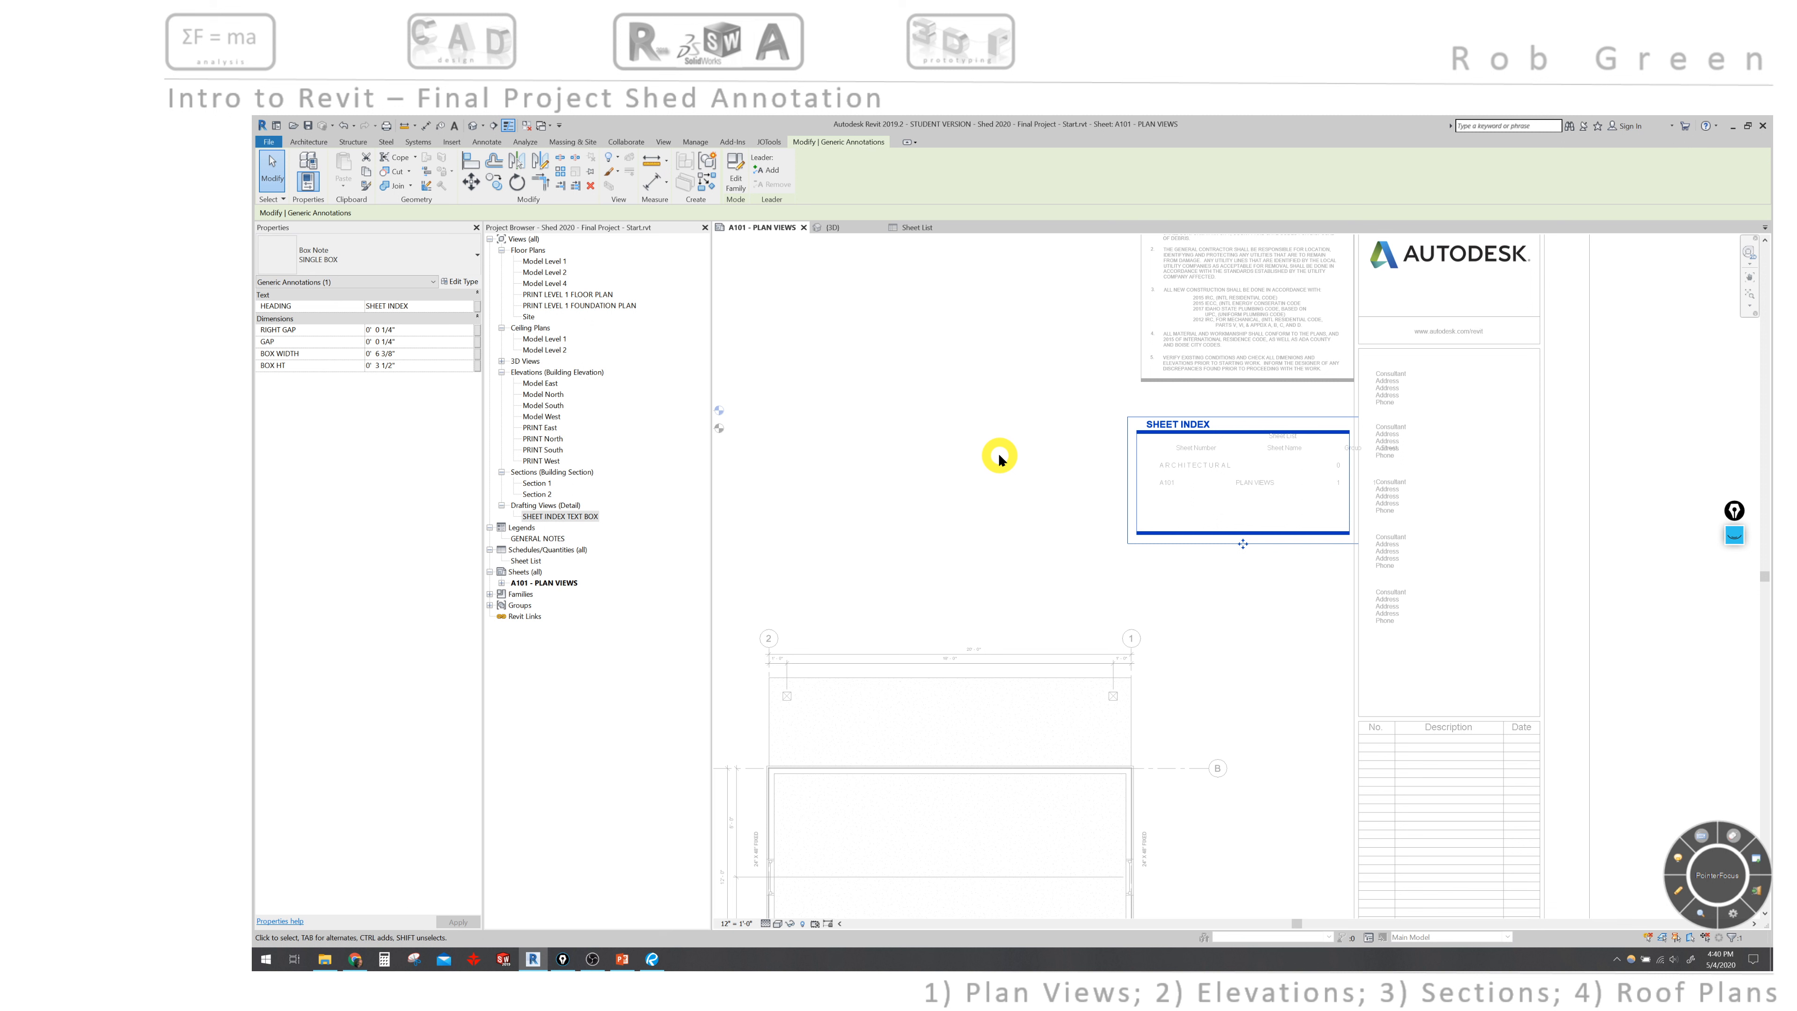
Nudge the SHEET INDEX box note right two increments to align with the general notes box, and deactivate the view
key("Right")
key("Right")
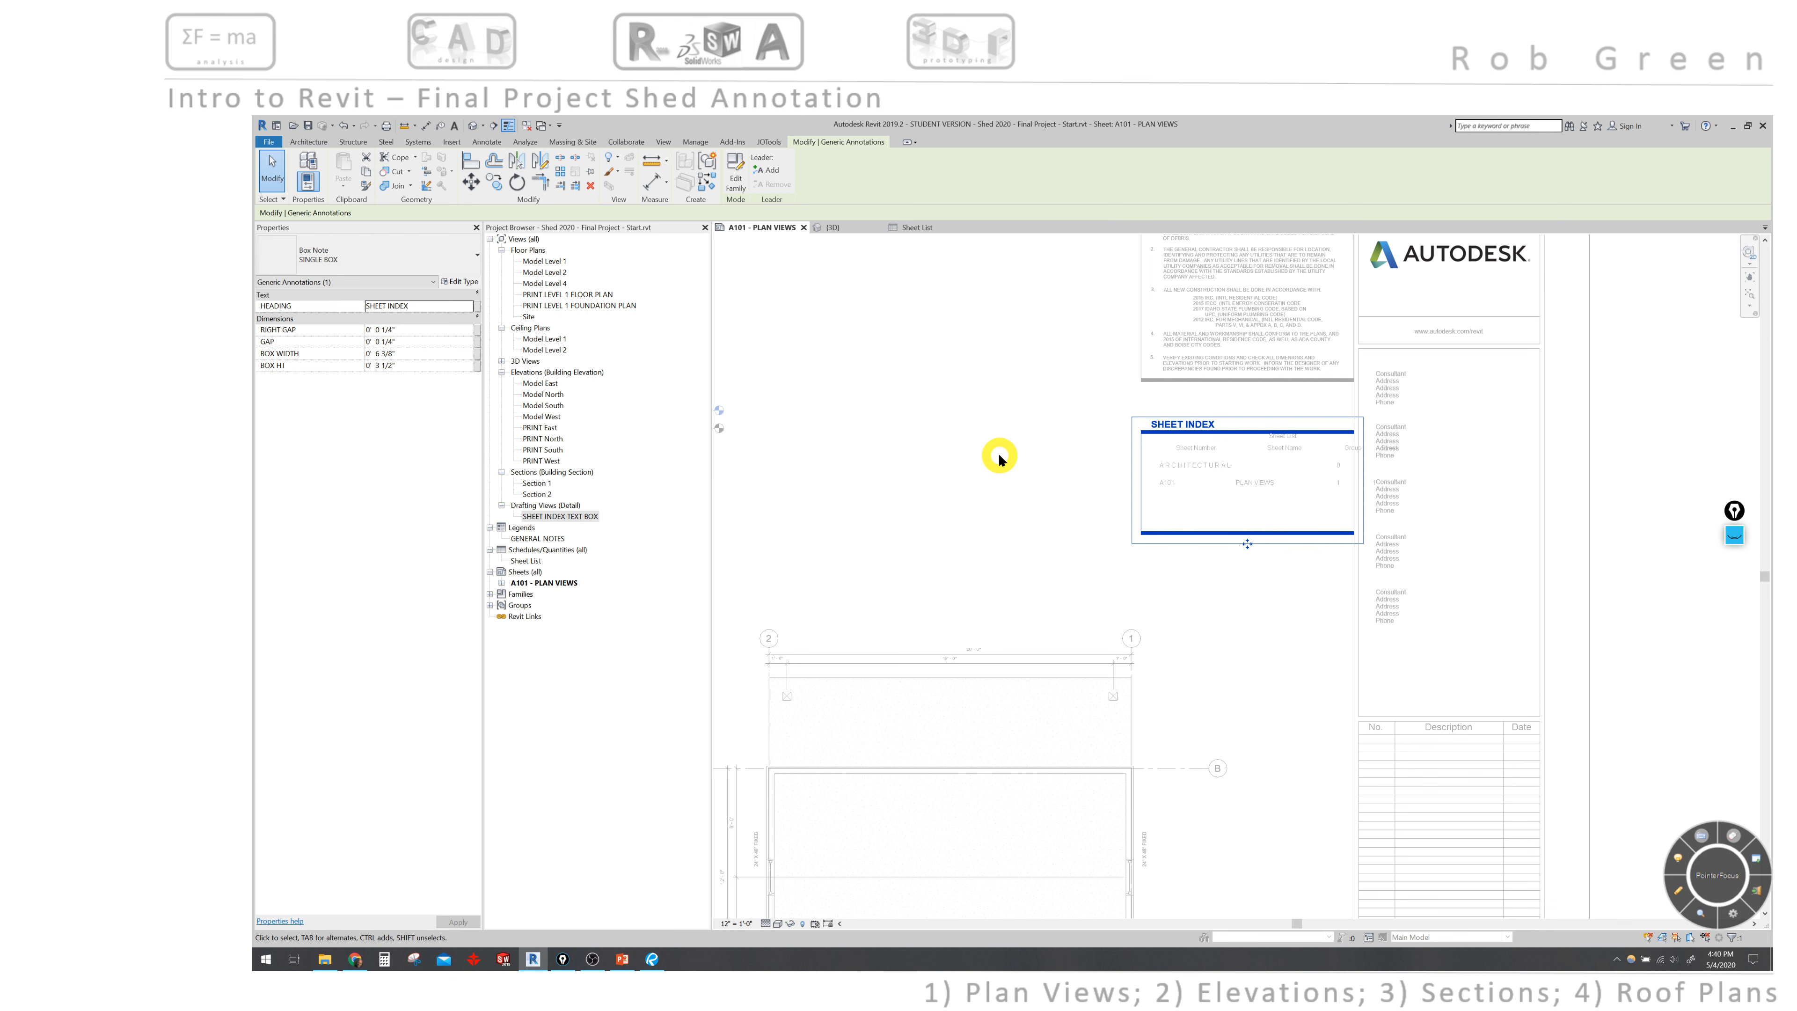
key("Escape")
right_click(1025, 459)
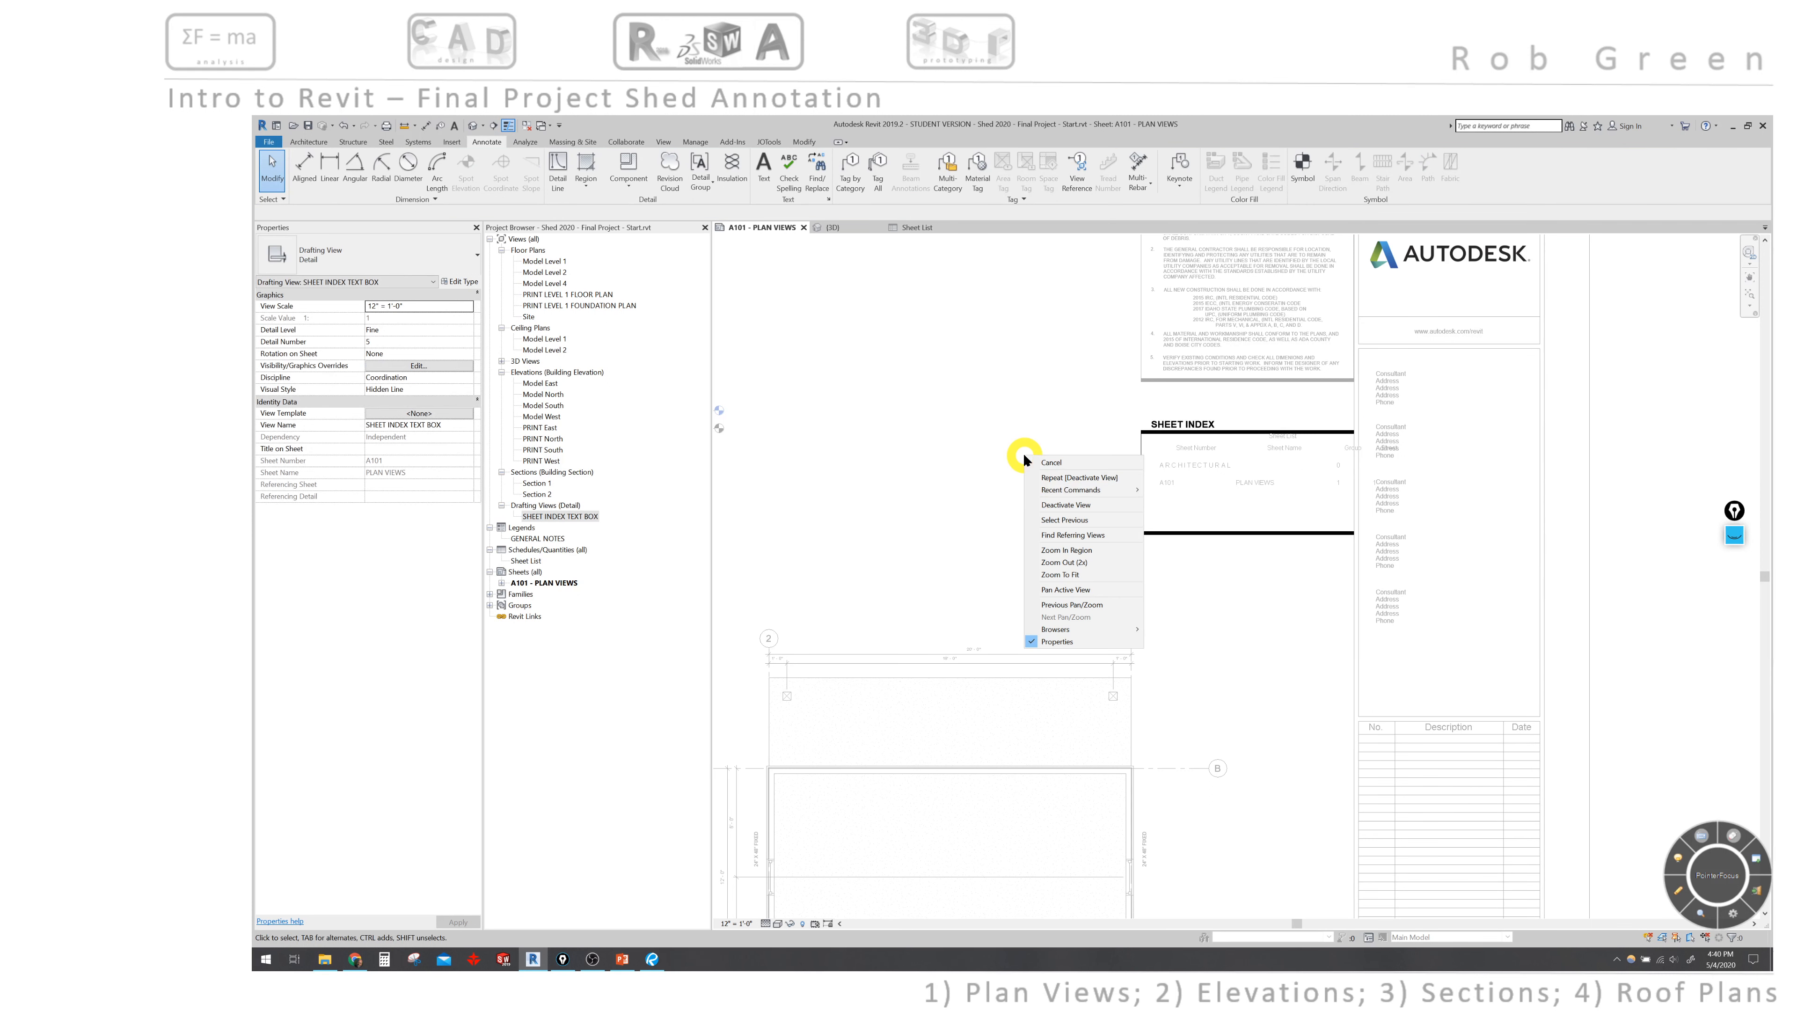
left_click(1050, 507)
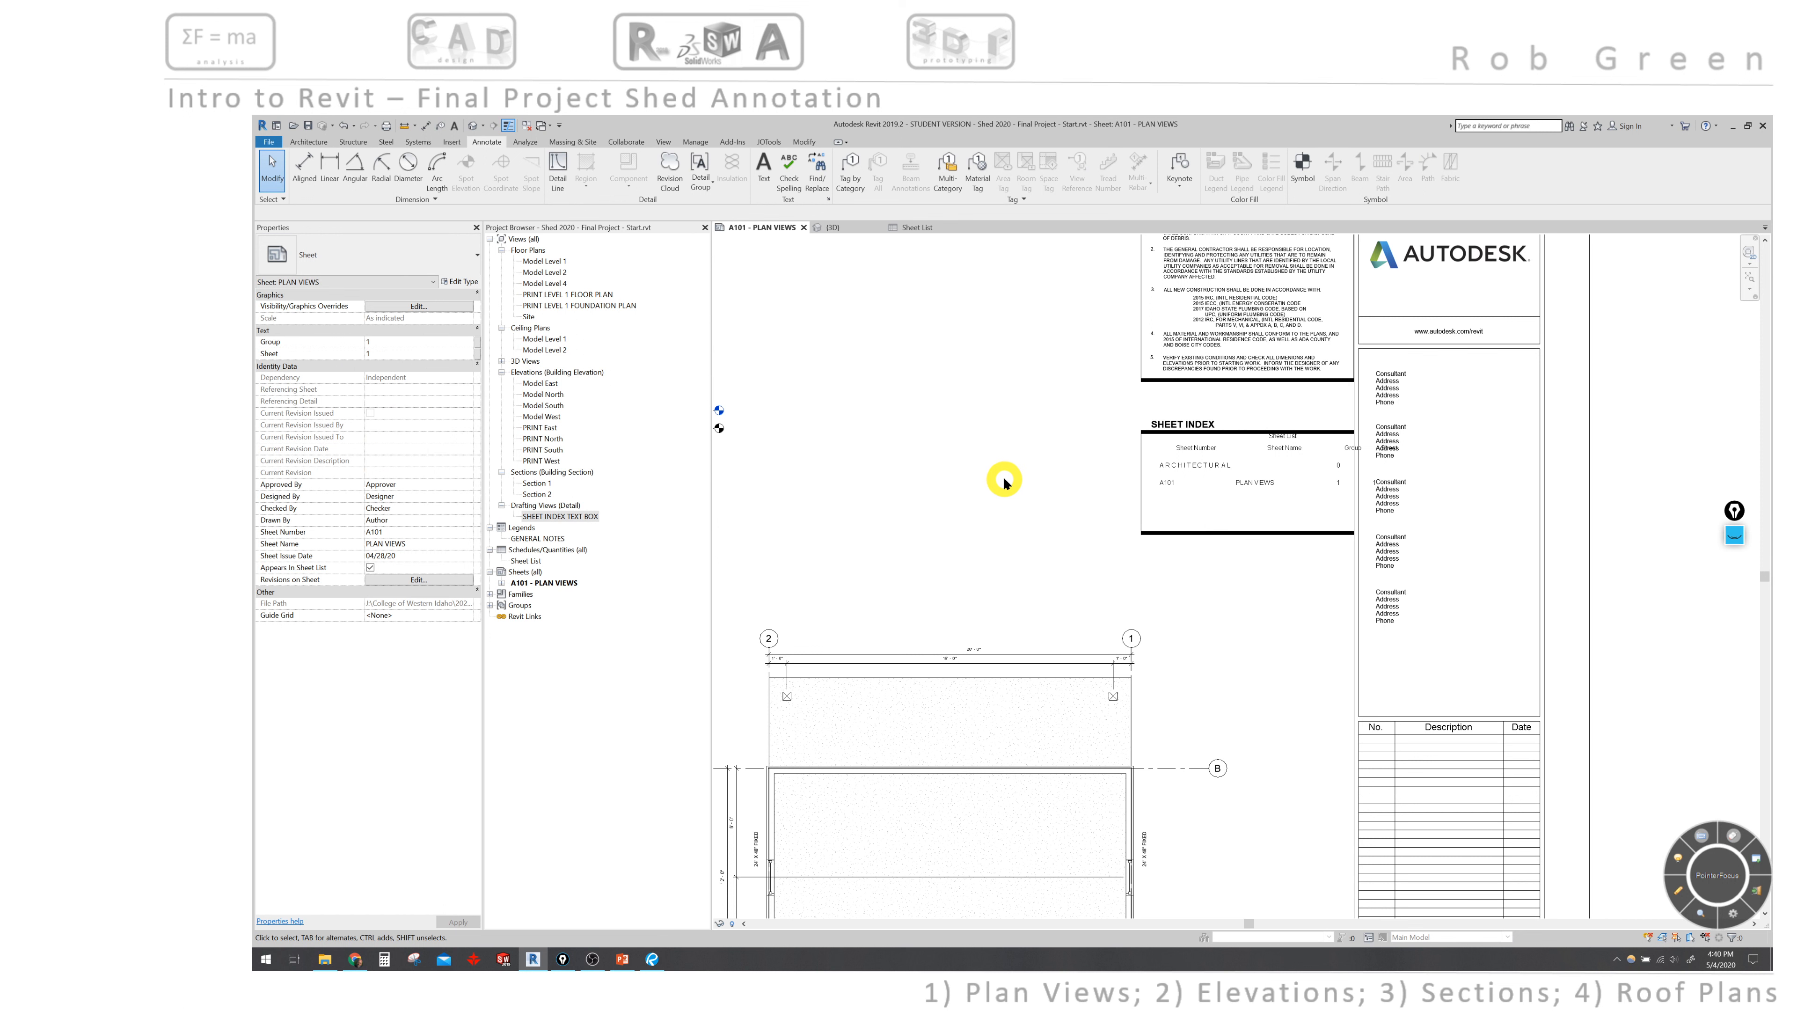
Open the Sheet List schedule from the sheet, hide its title, and set the header text to 1/8" Arial
left_click(1245, 466)
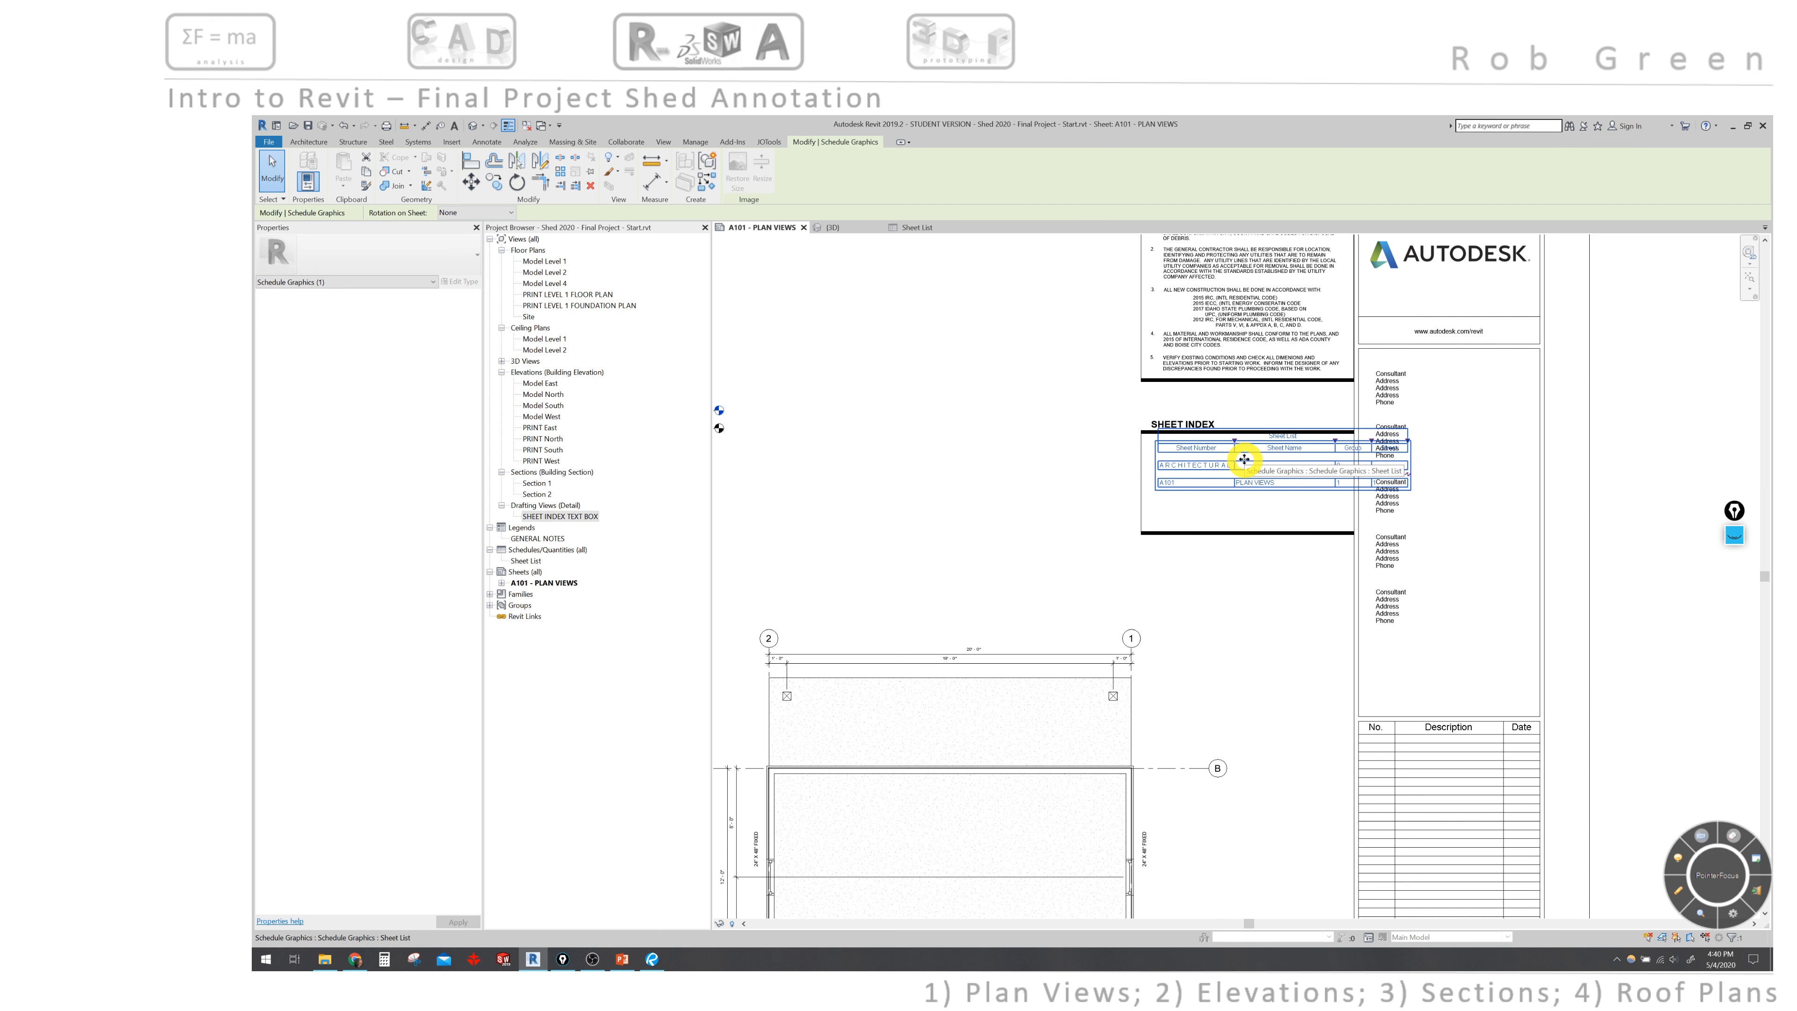
double_click(1244, 459)
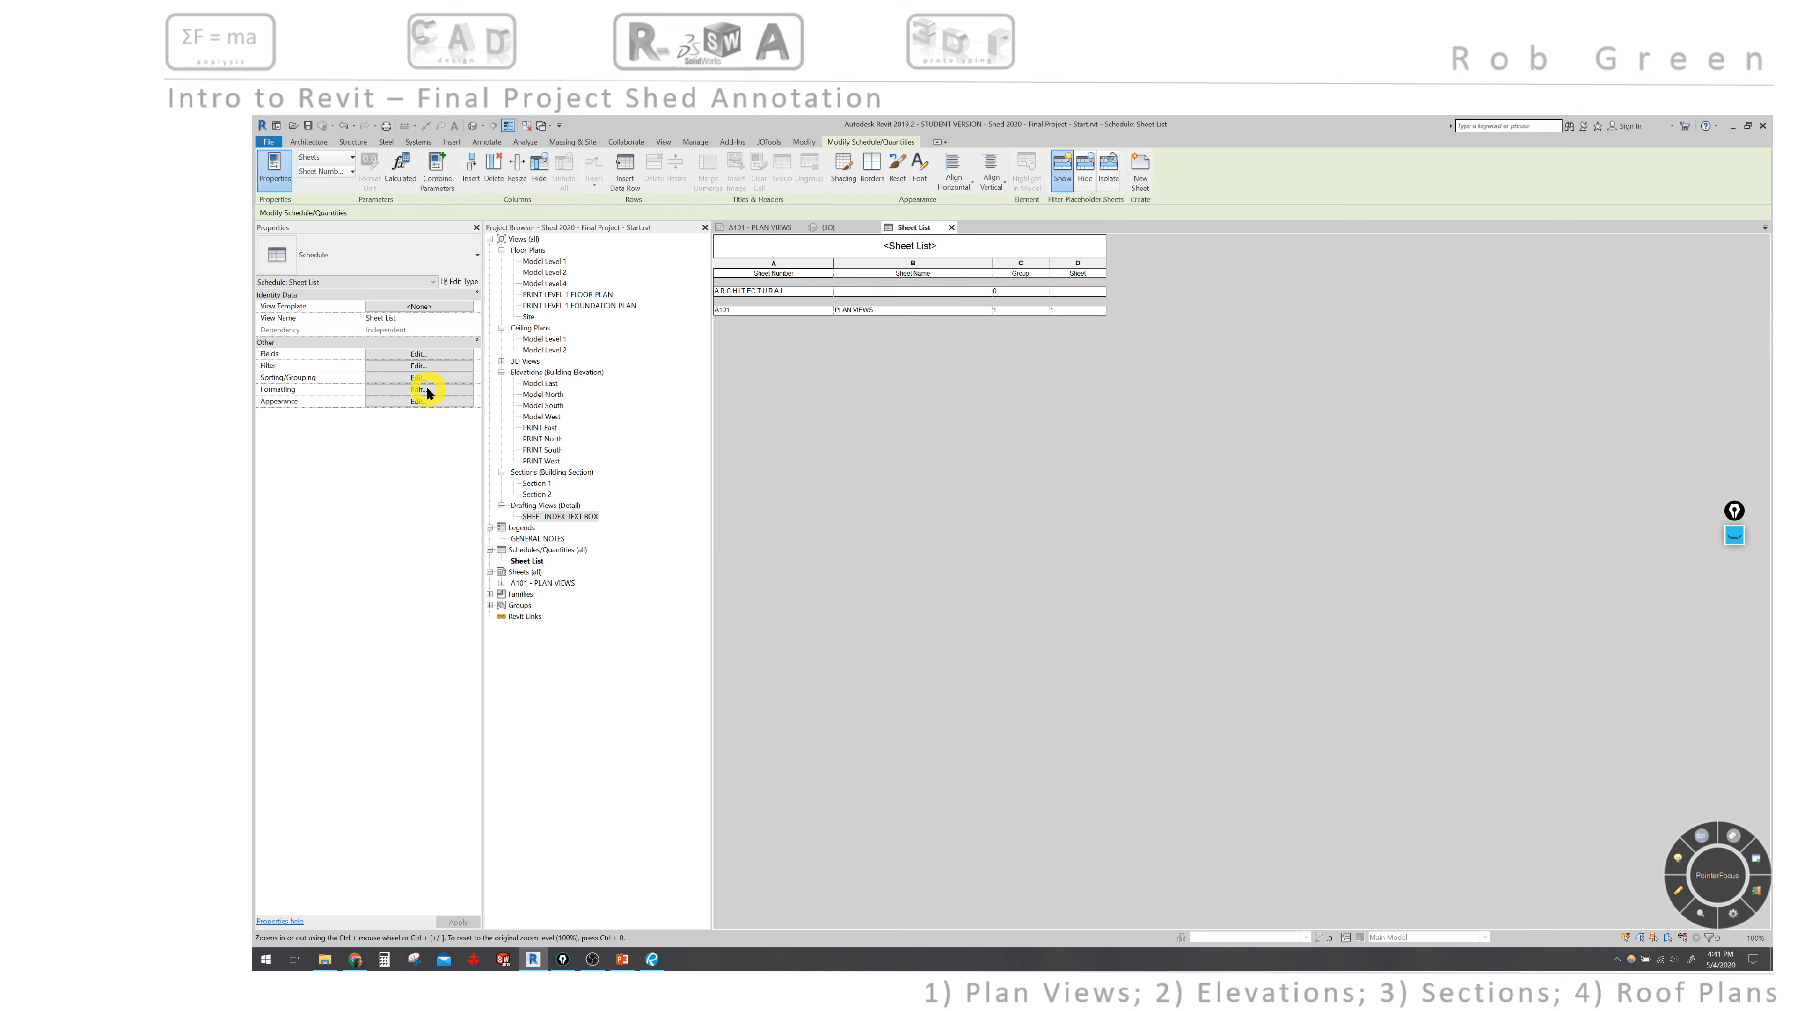
left_click(428, 390)
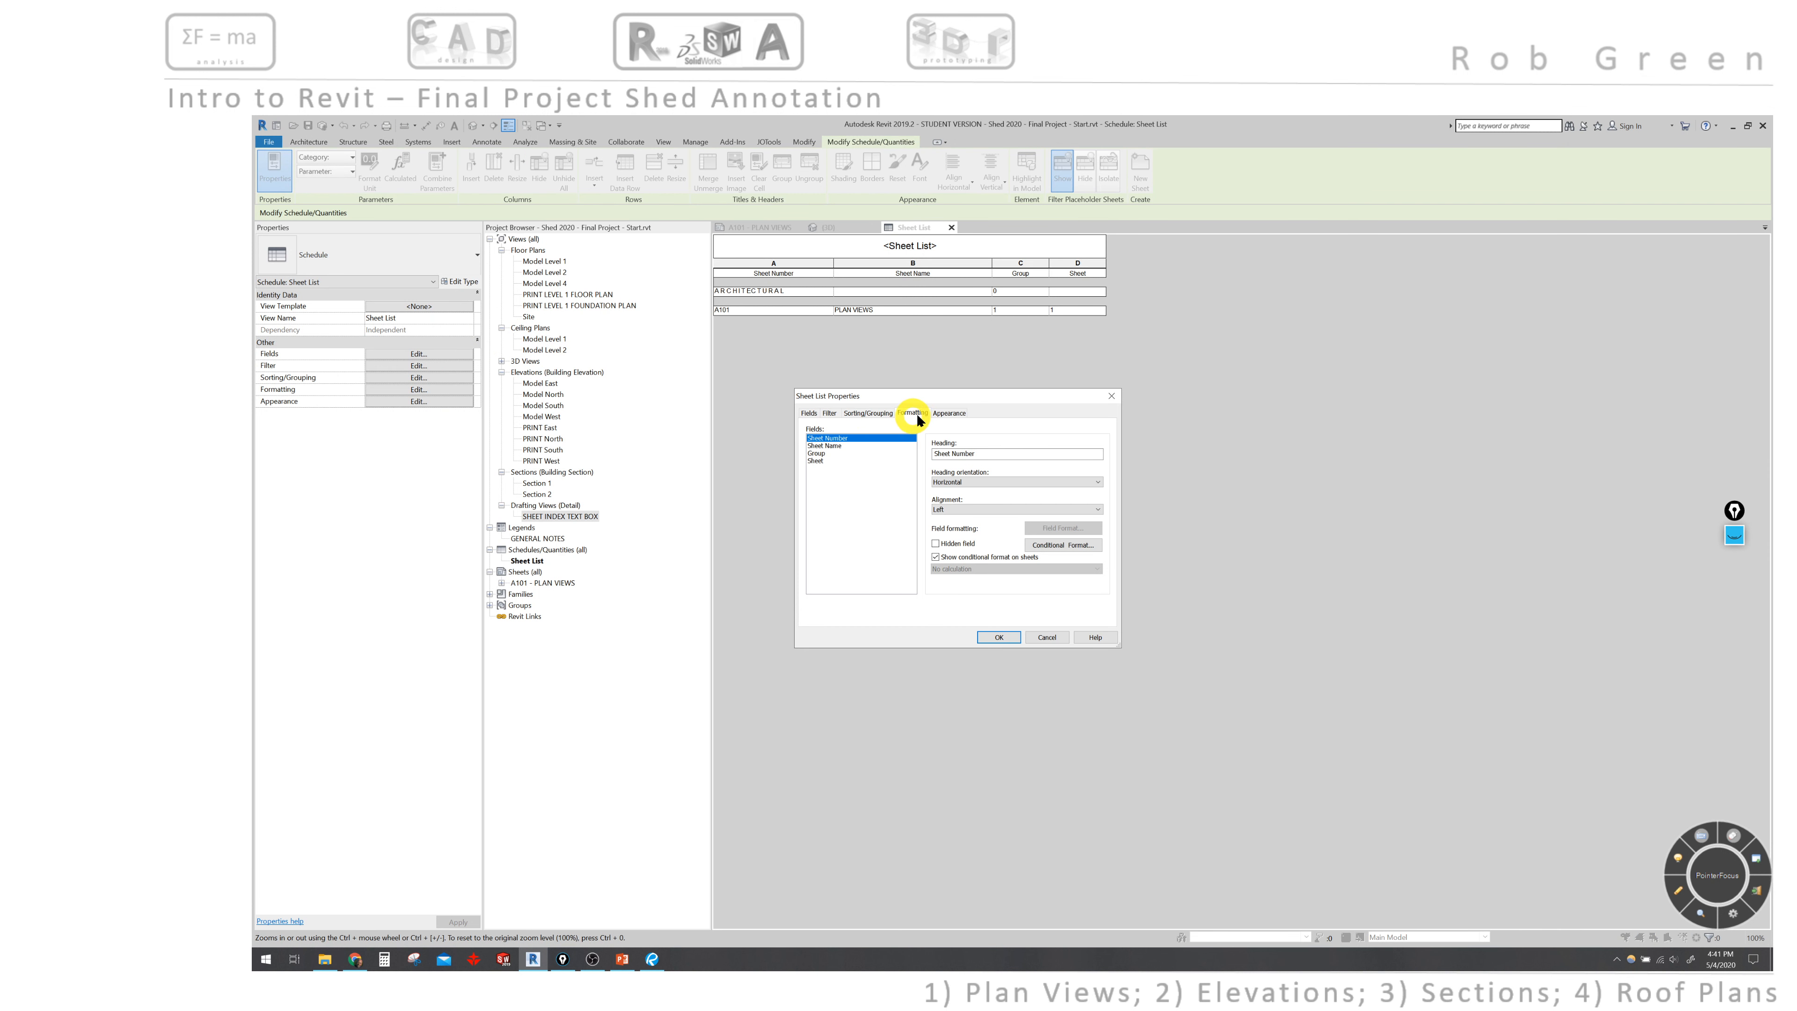
left_click(945, 413)
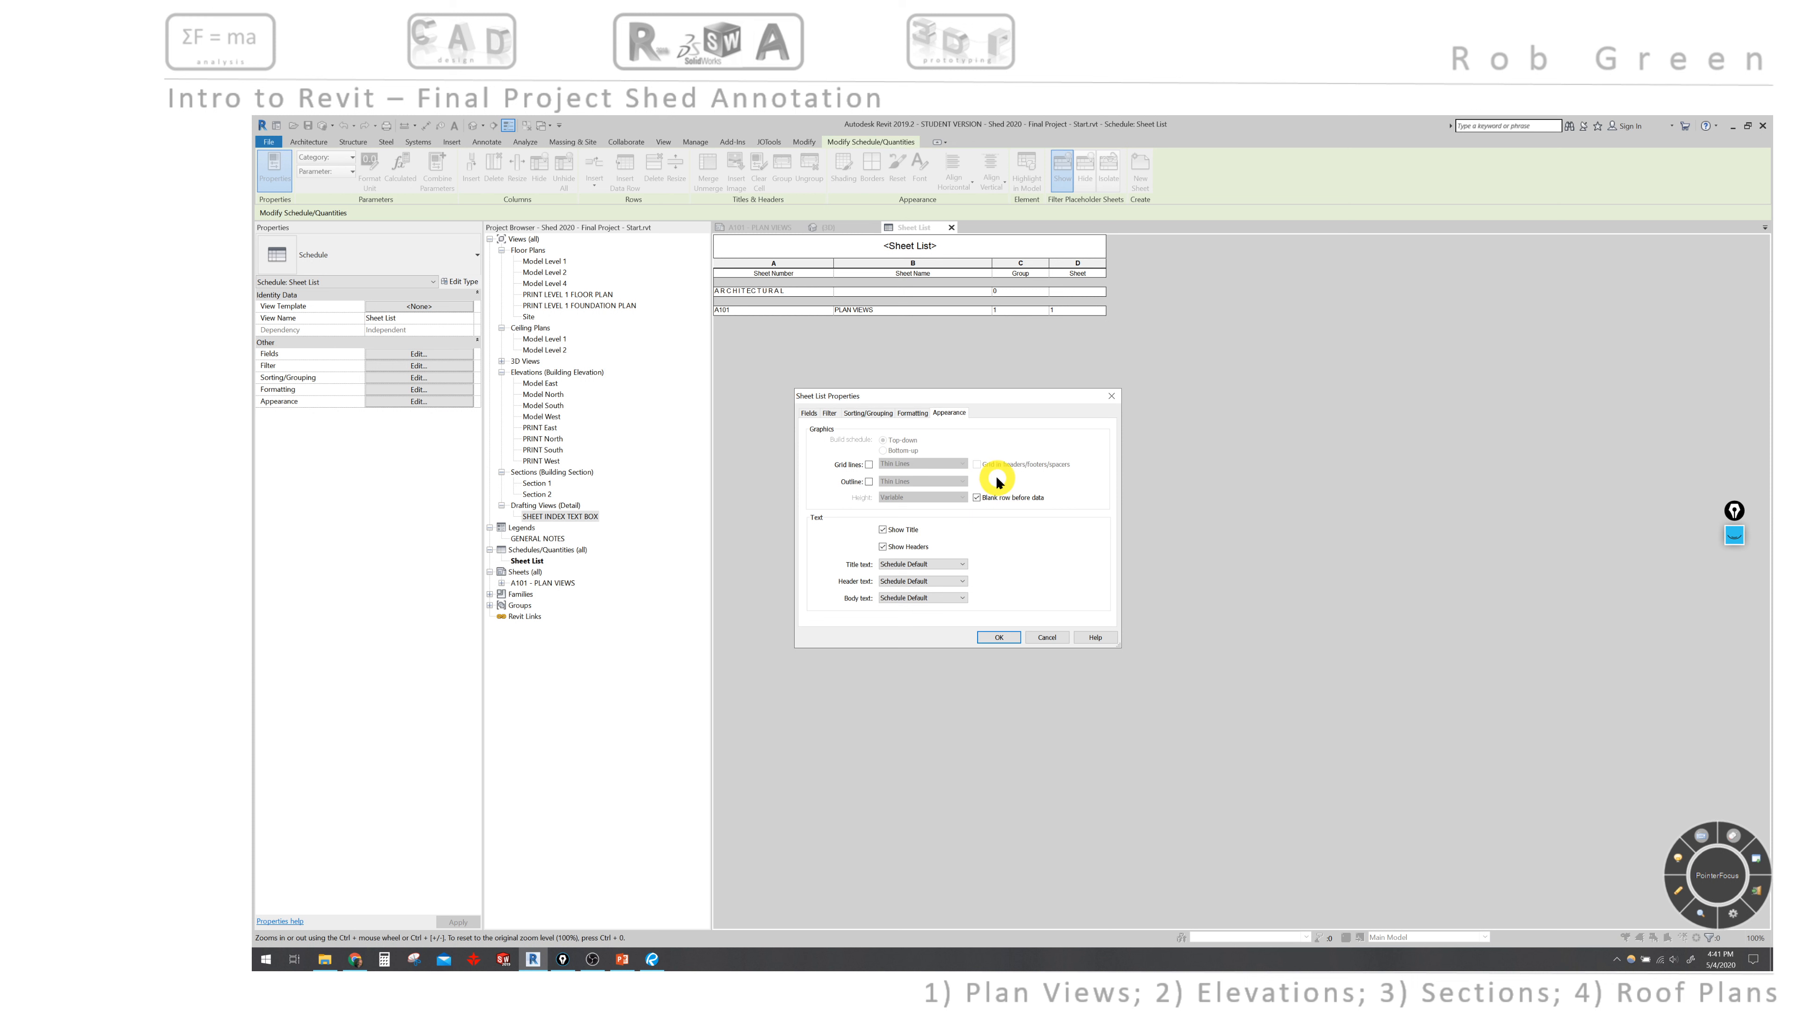
left_click(962, 564)
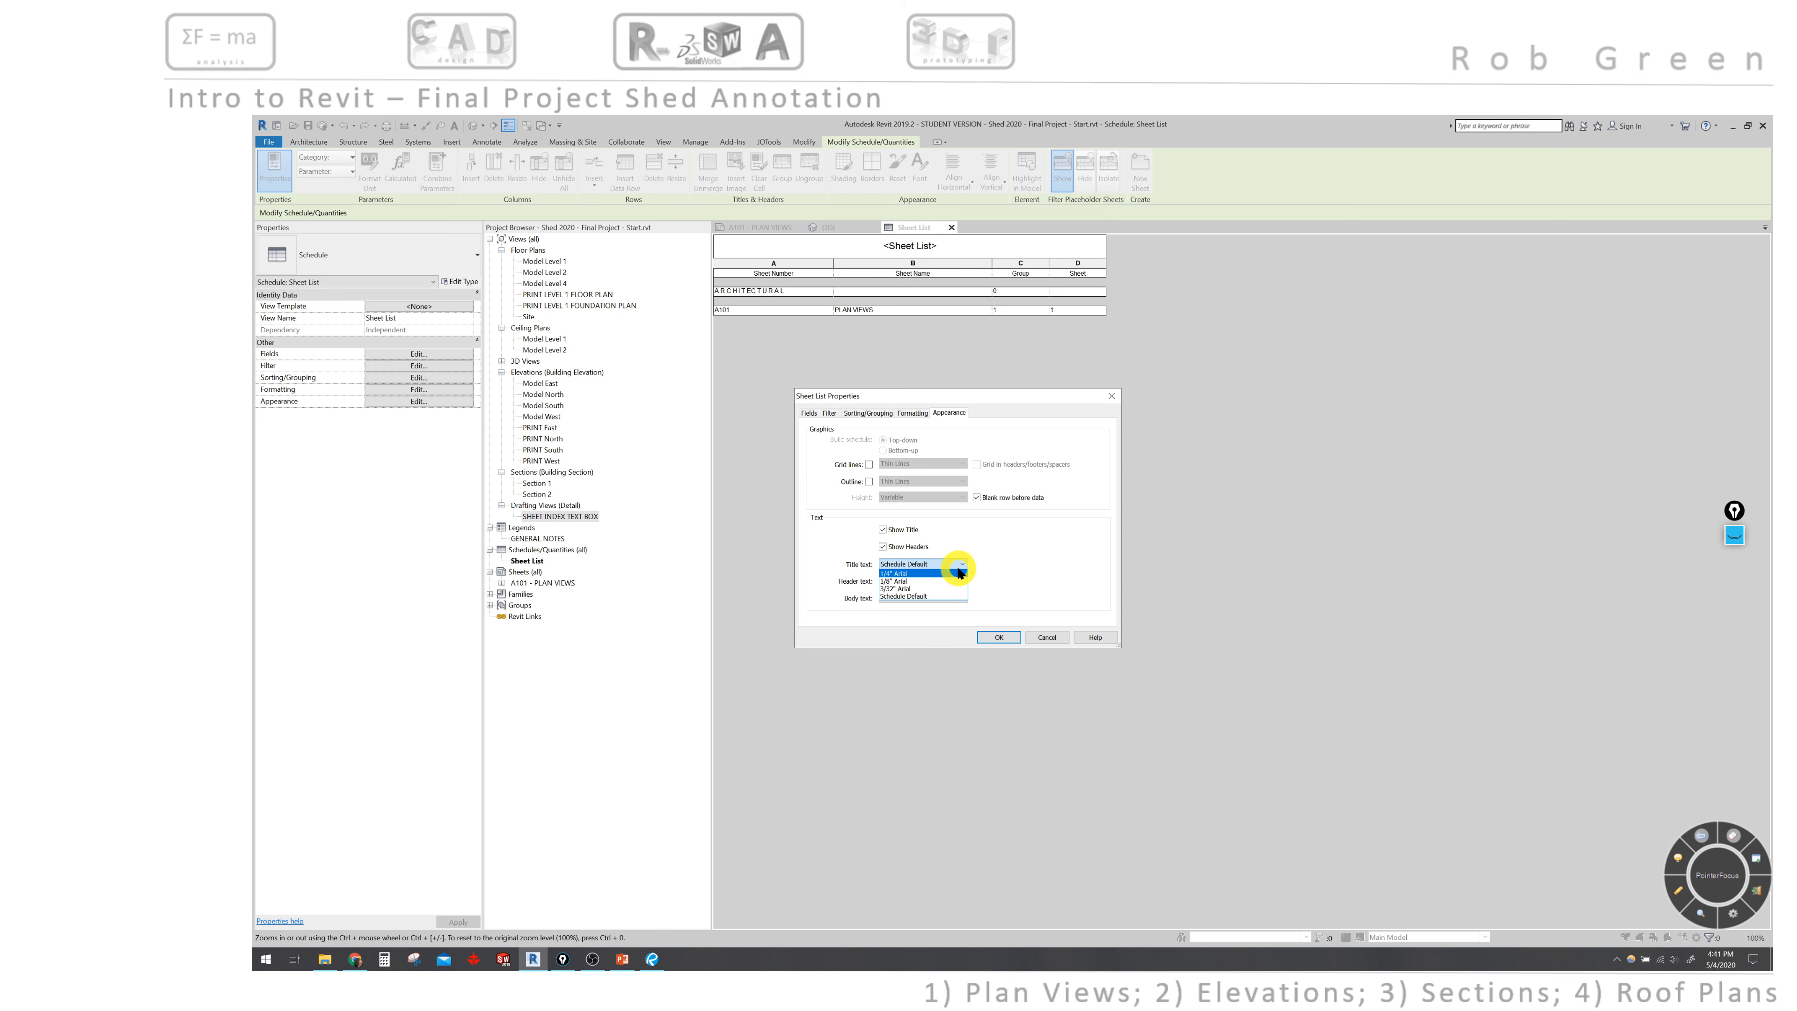
left_click(992, 553)
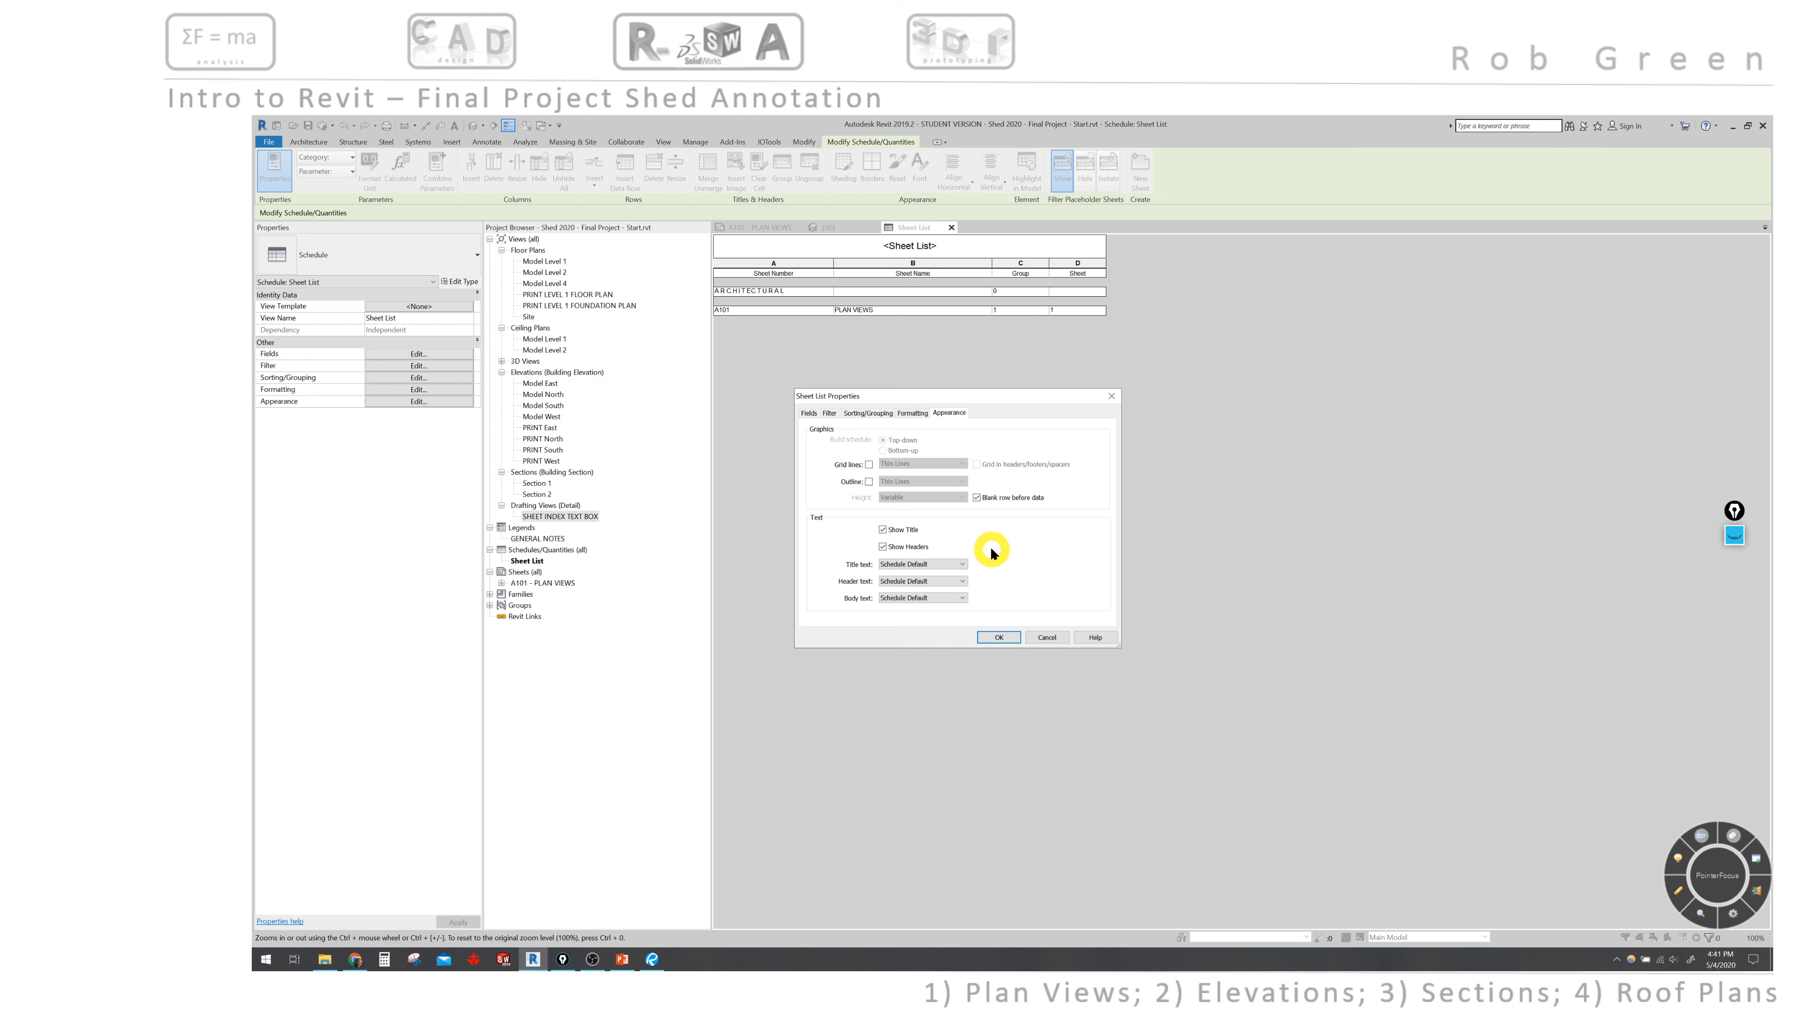
left_click(883, 530)
left_click(962, 582)
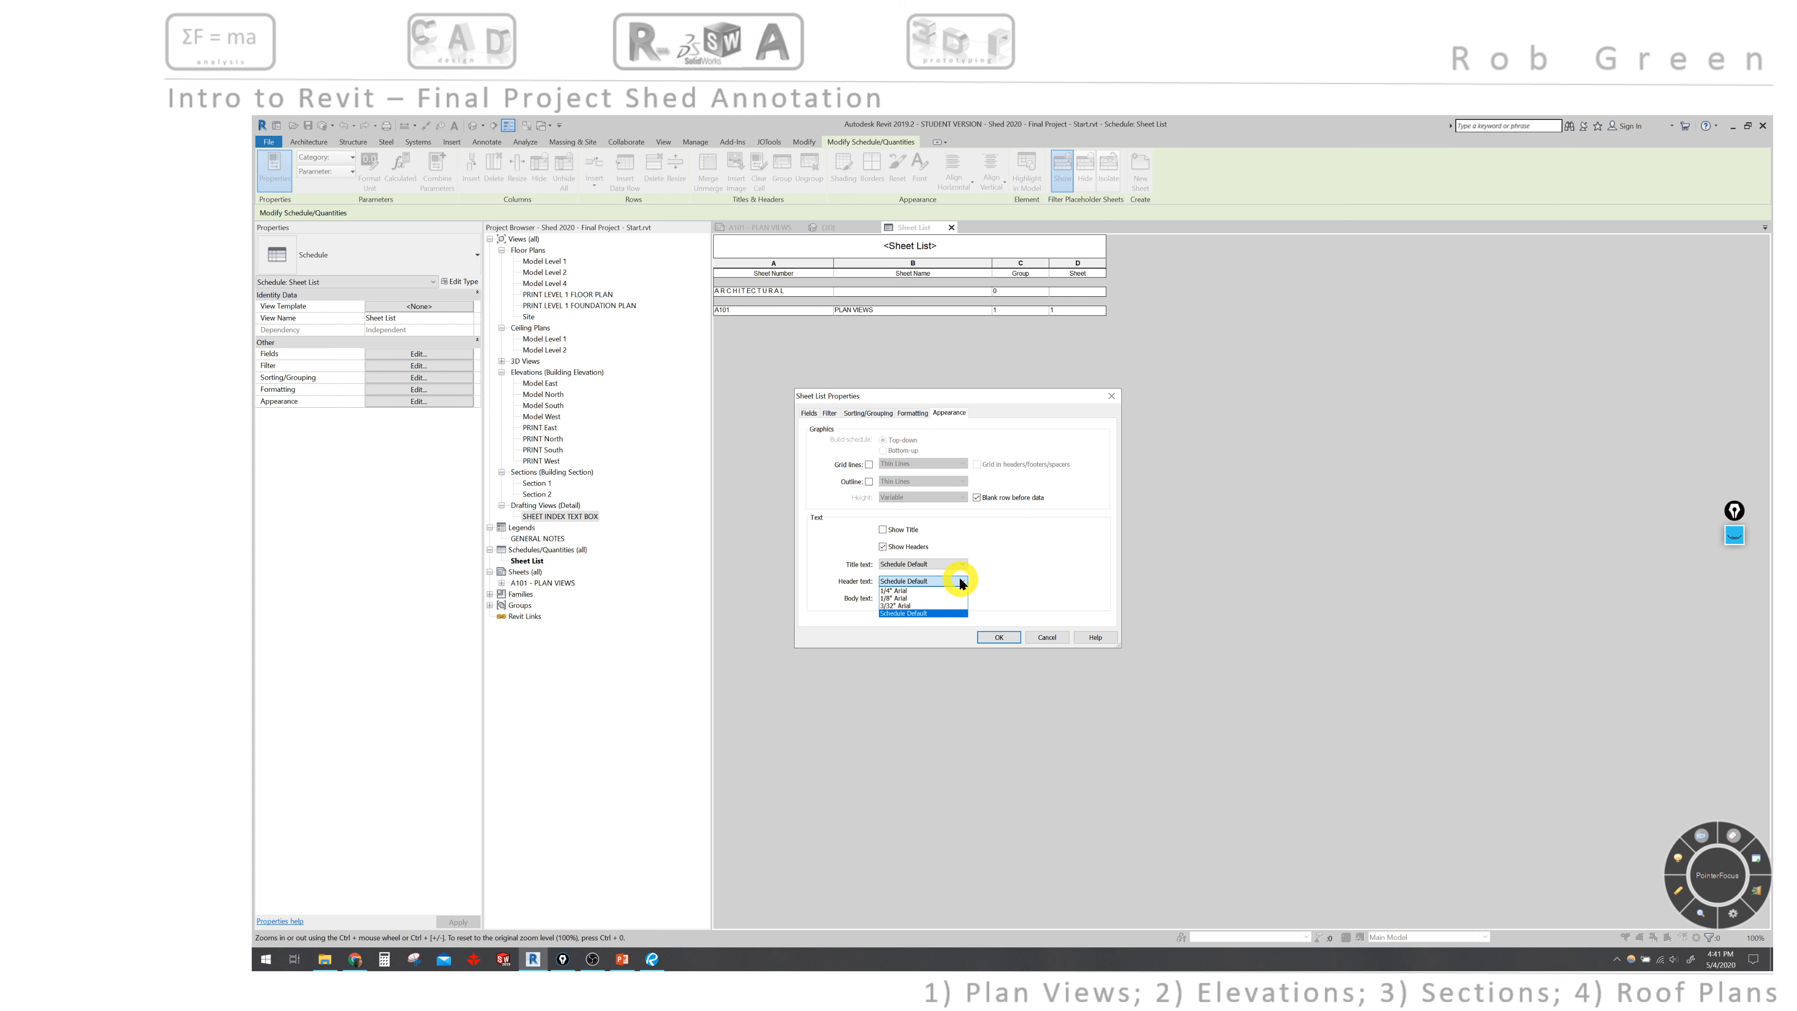
left_click(895, 599)
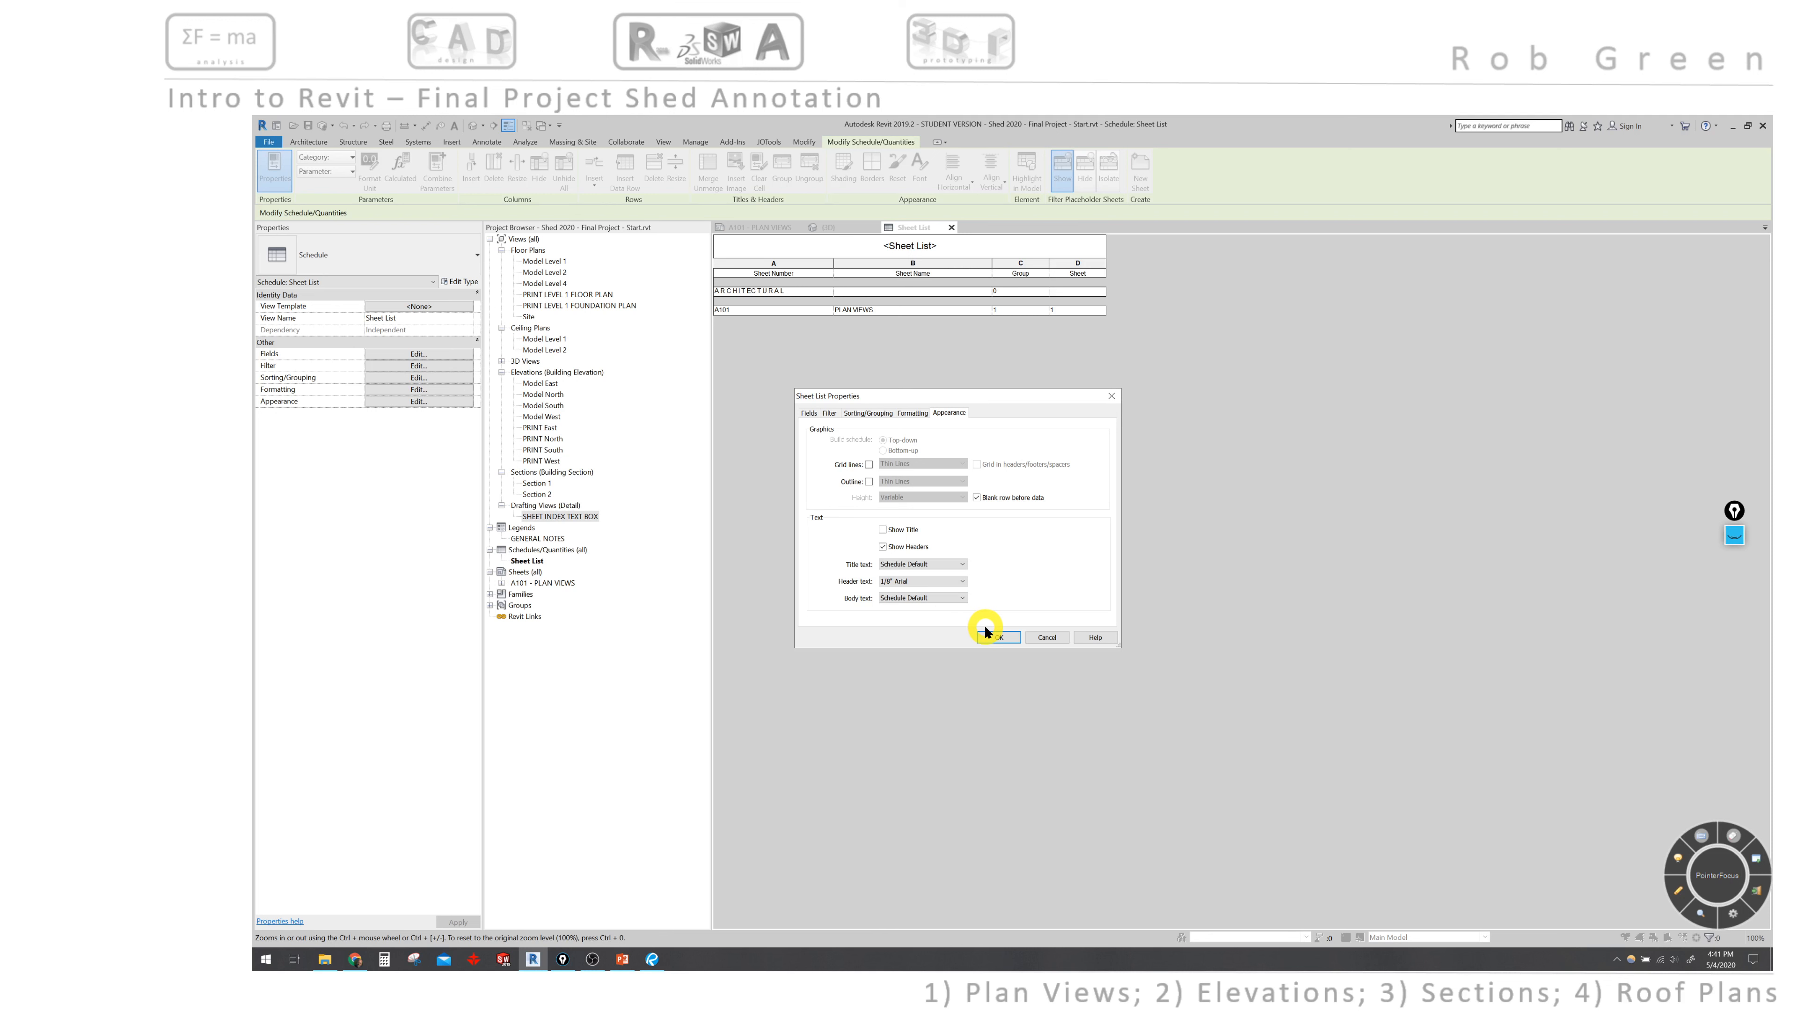
left_click(995, 636)
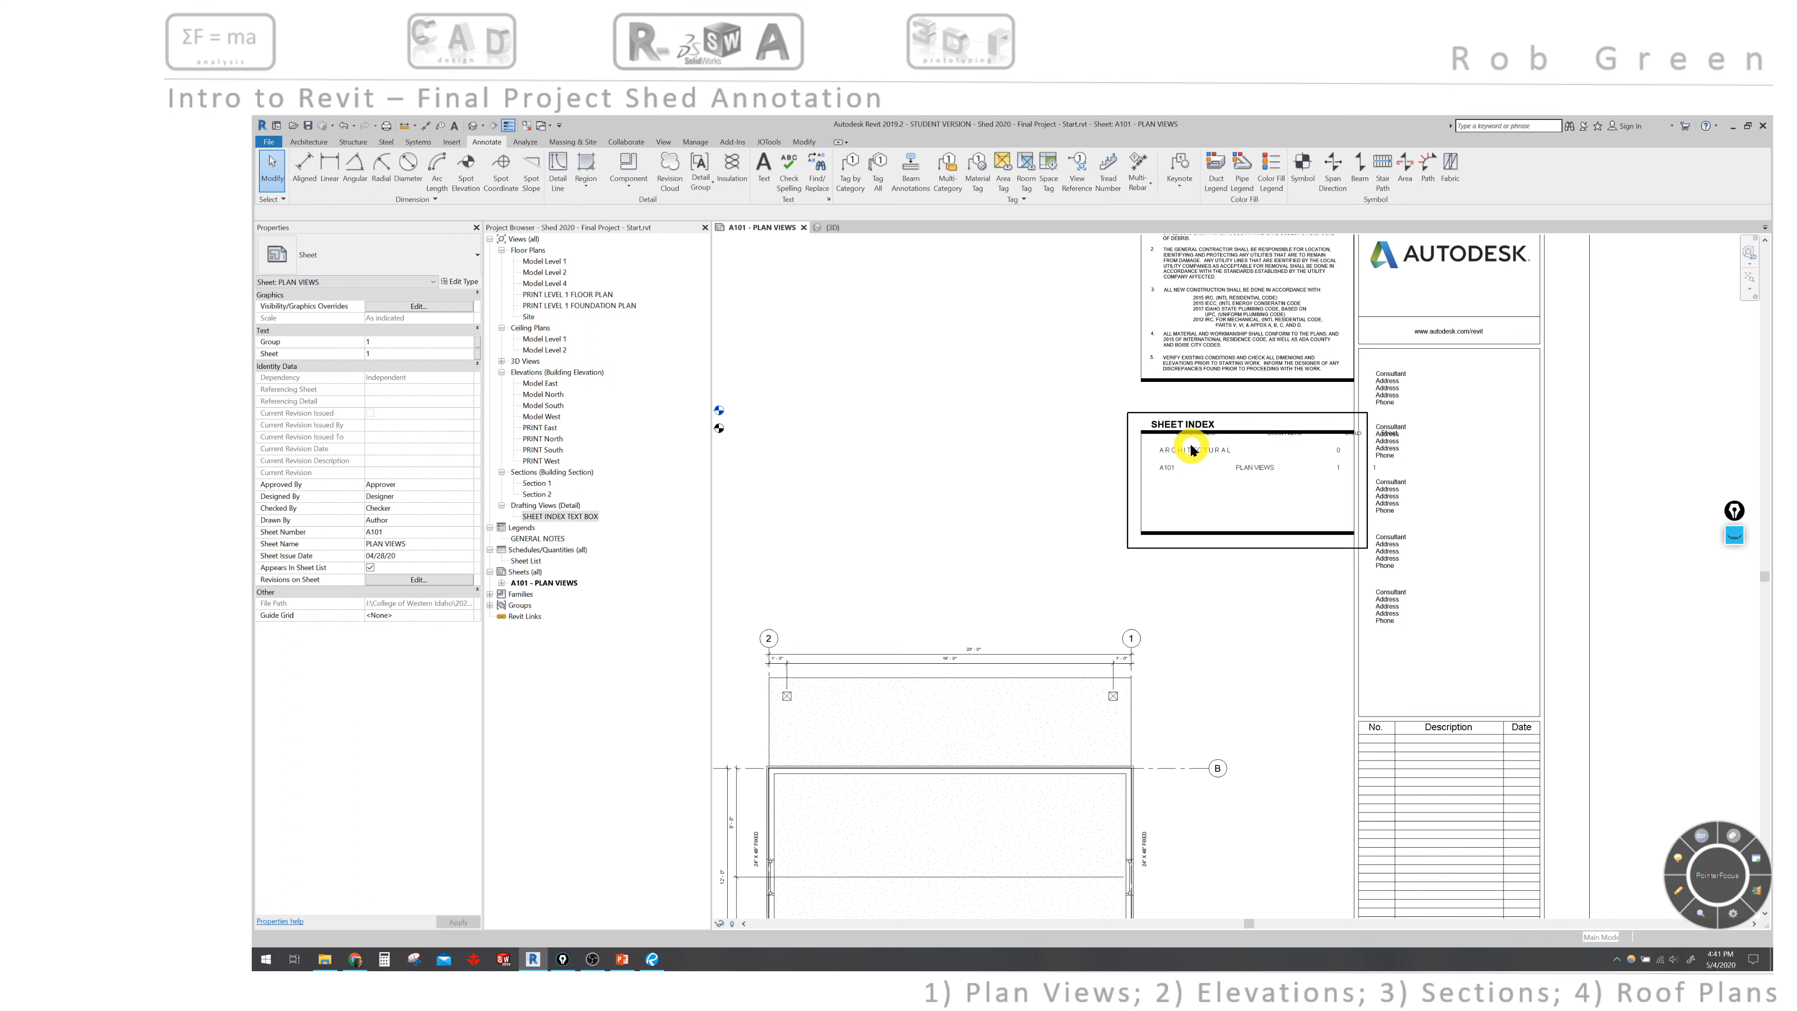
On sheet A101, nudge the sheet list three increments down and four left inside the SHEET INDEX box
left_click(1160, 509)
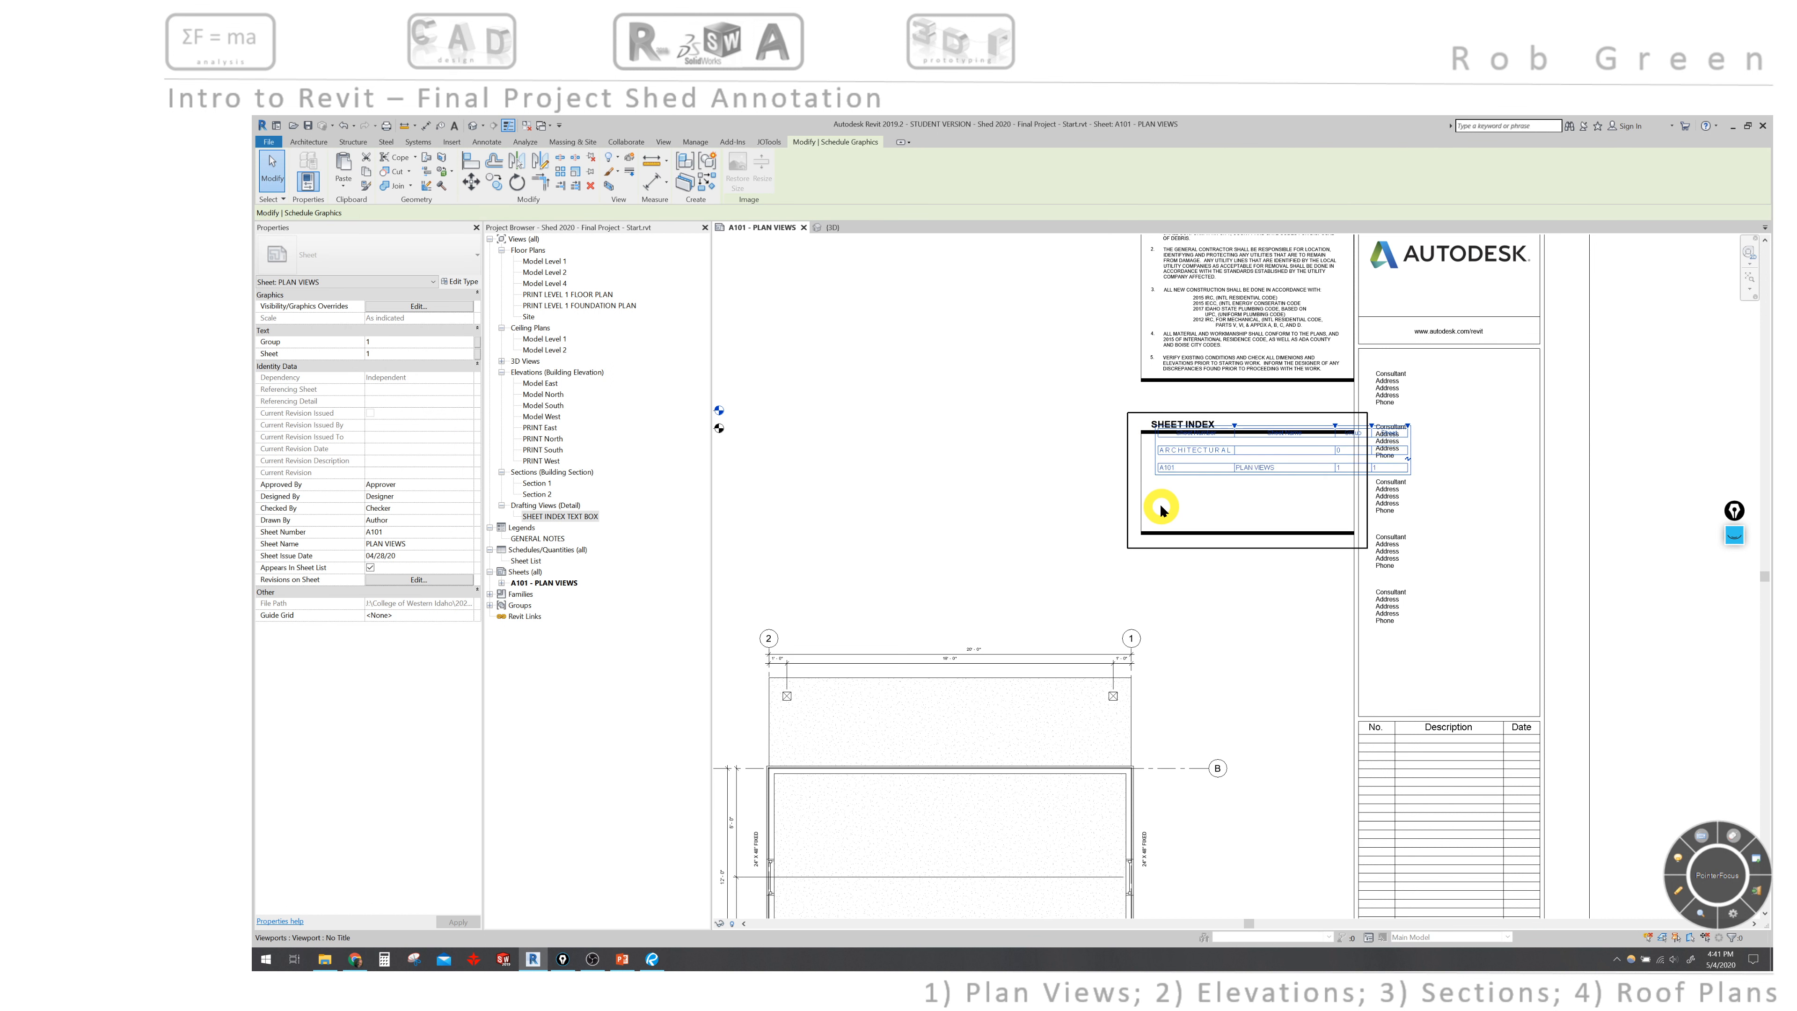
key("Down")
key("Down")
key("Down")
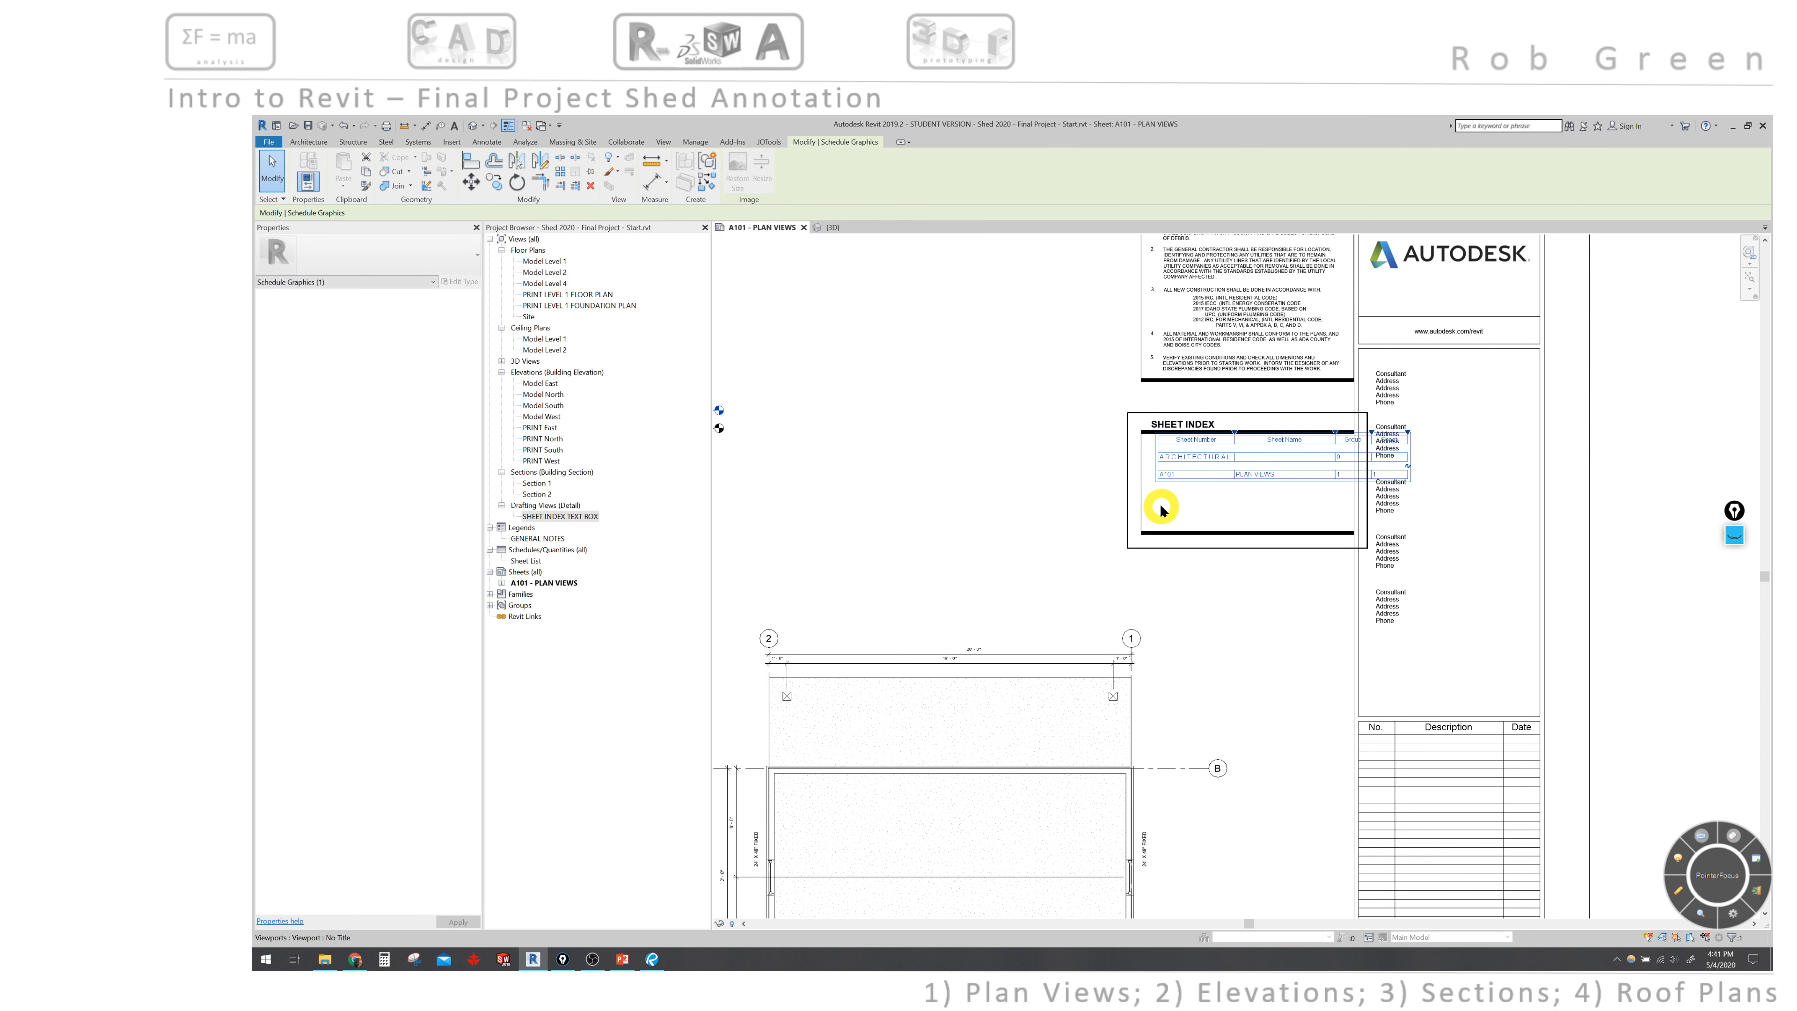
key("Left")
key("Left")
key("Left")
key("Left")
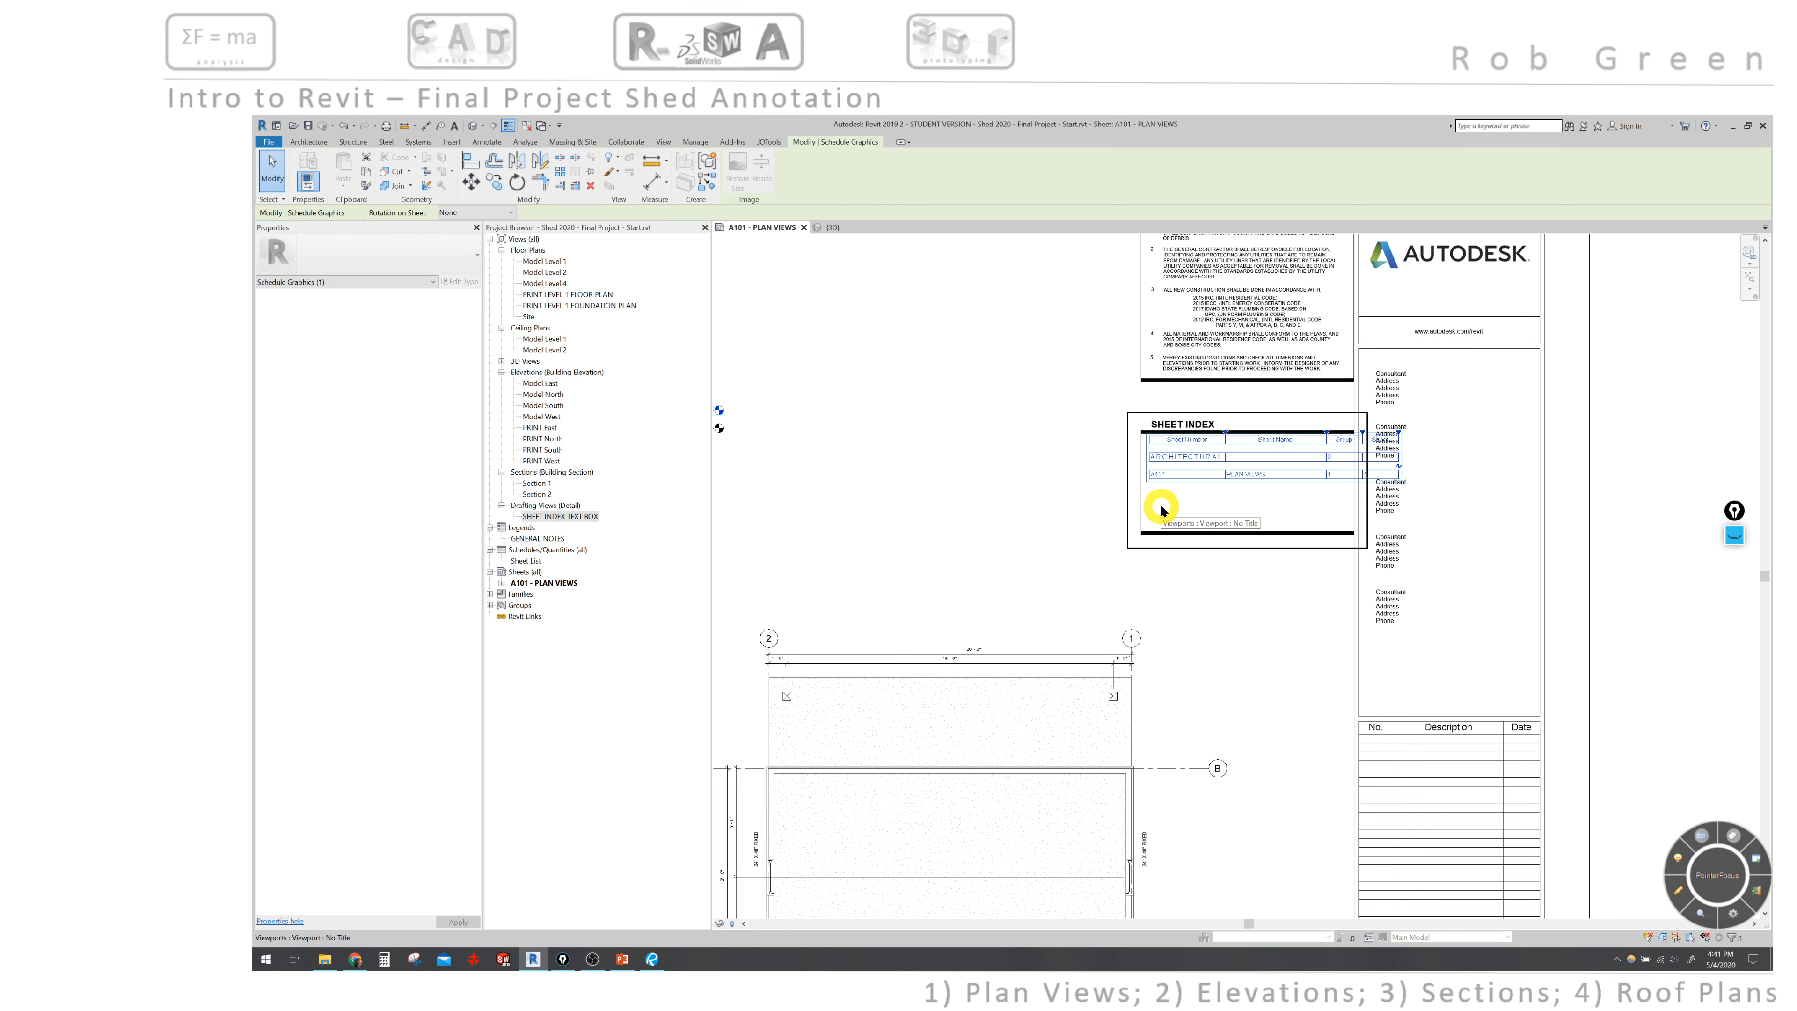
left_click(1067, 440)
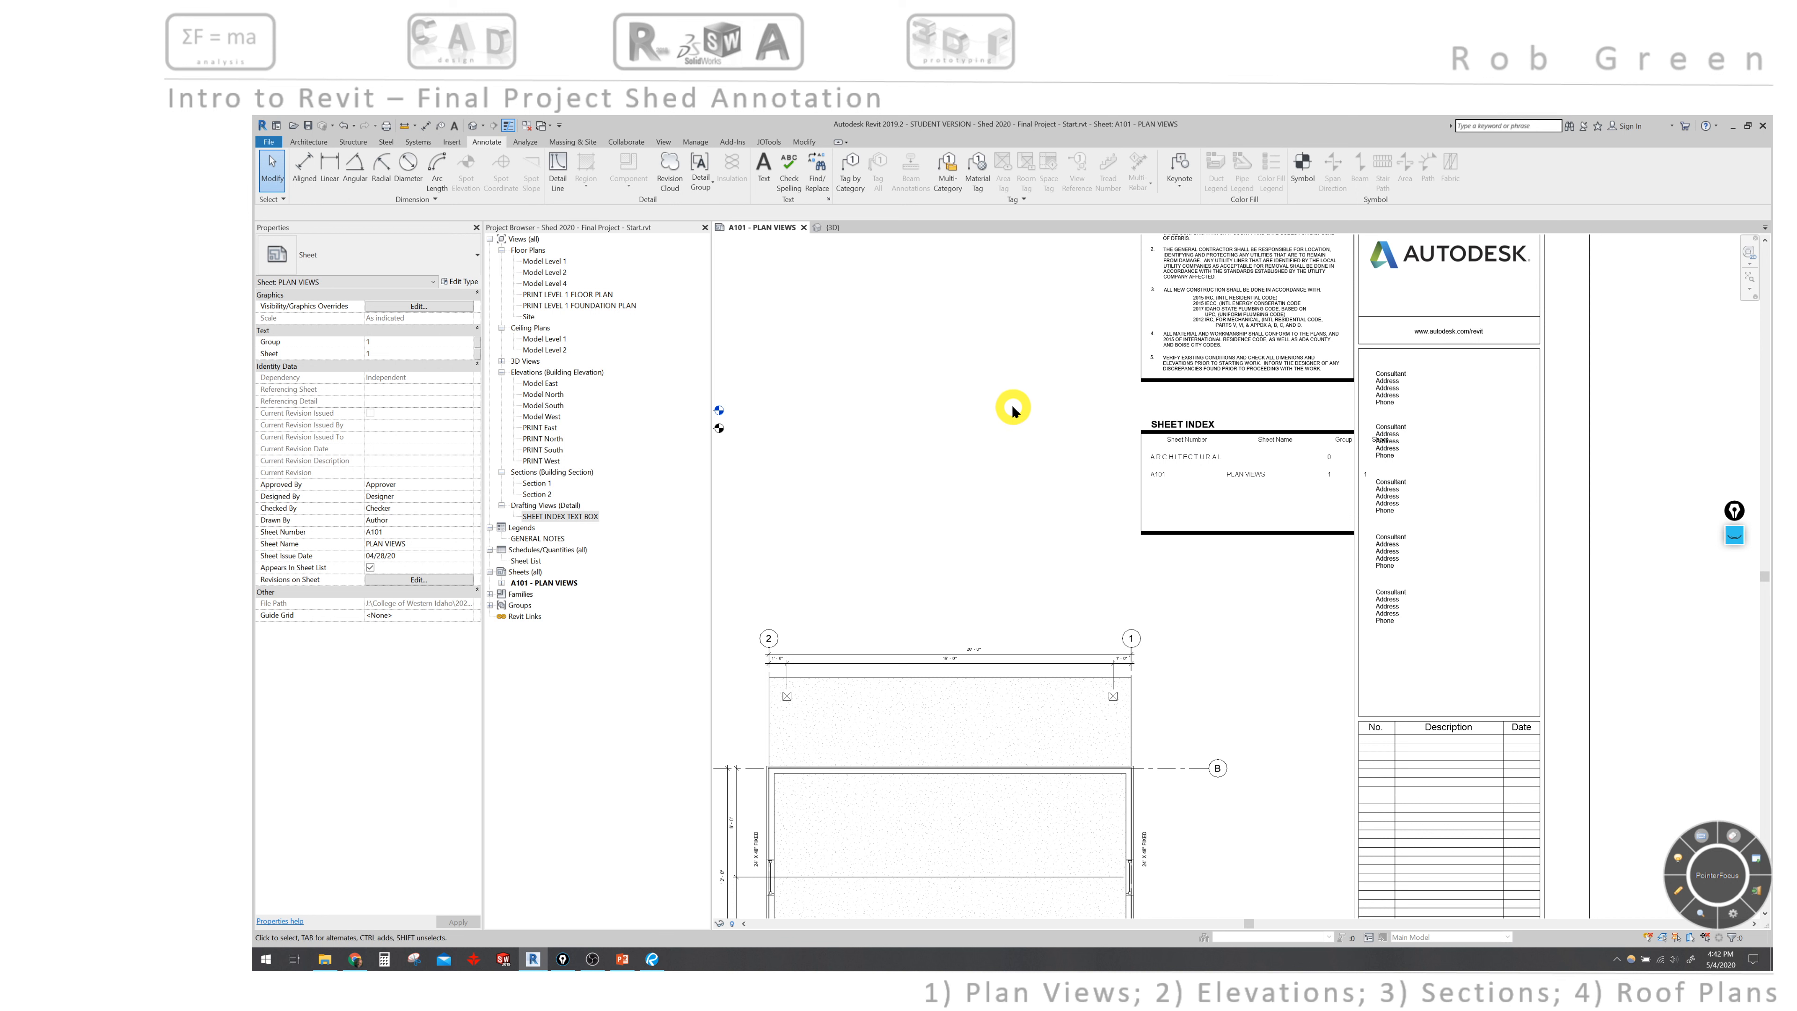
left_click(1189, 460)
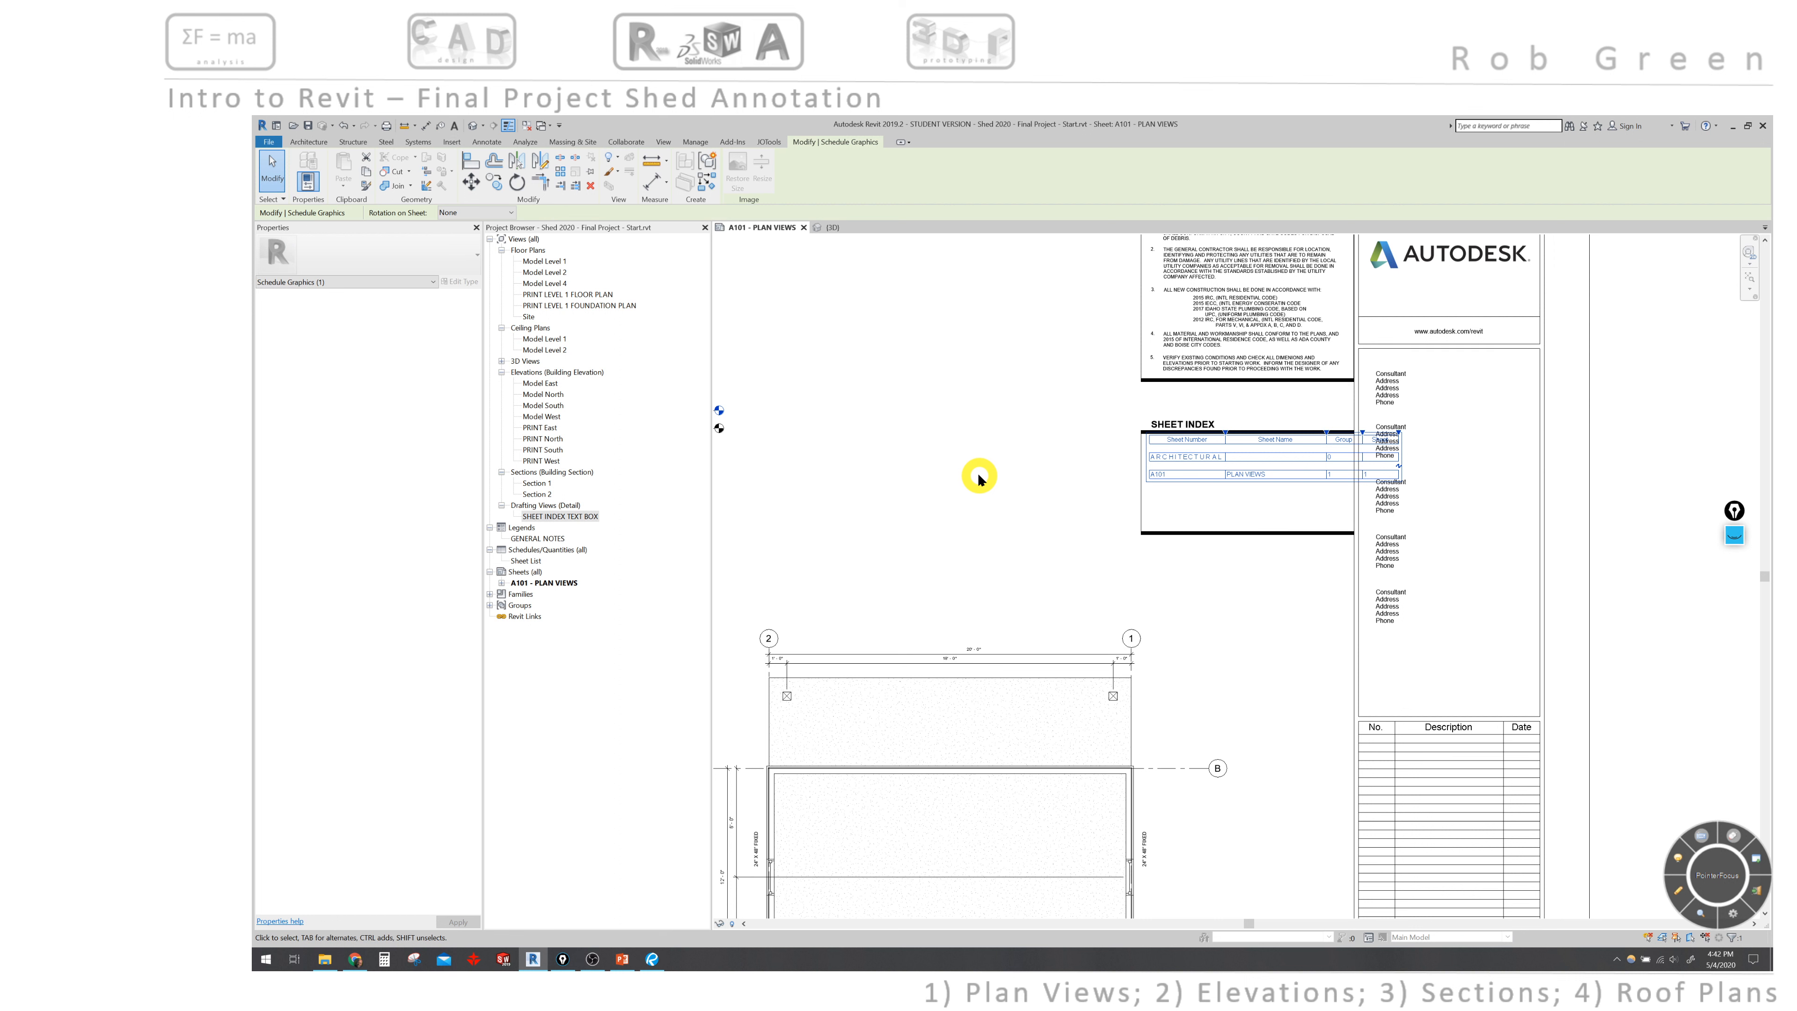
left_click(1140, 500, "ctrl")
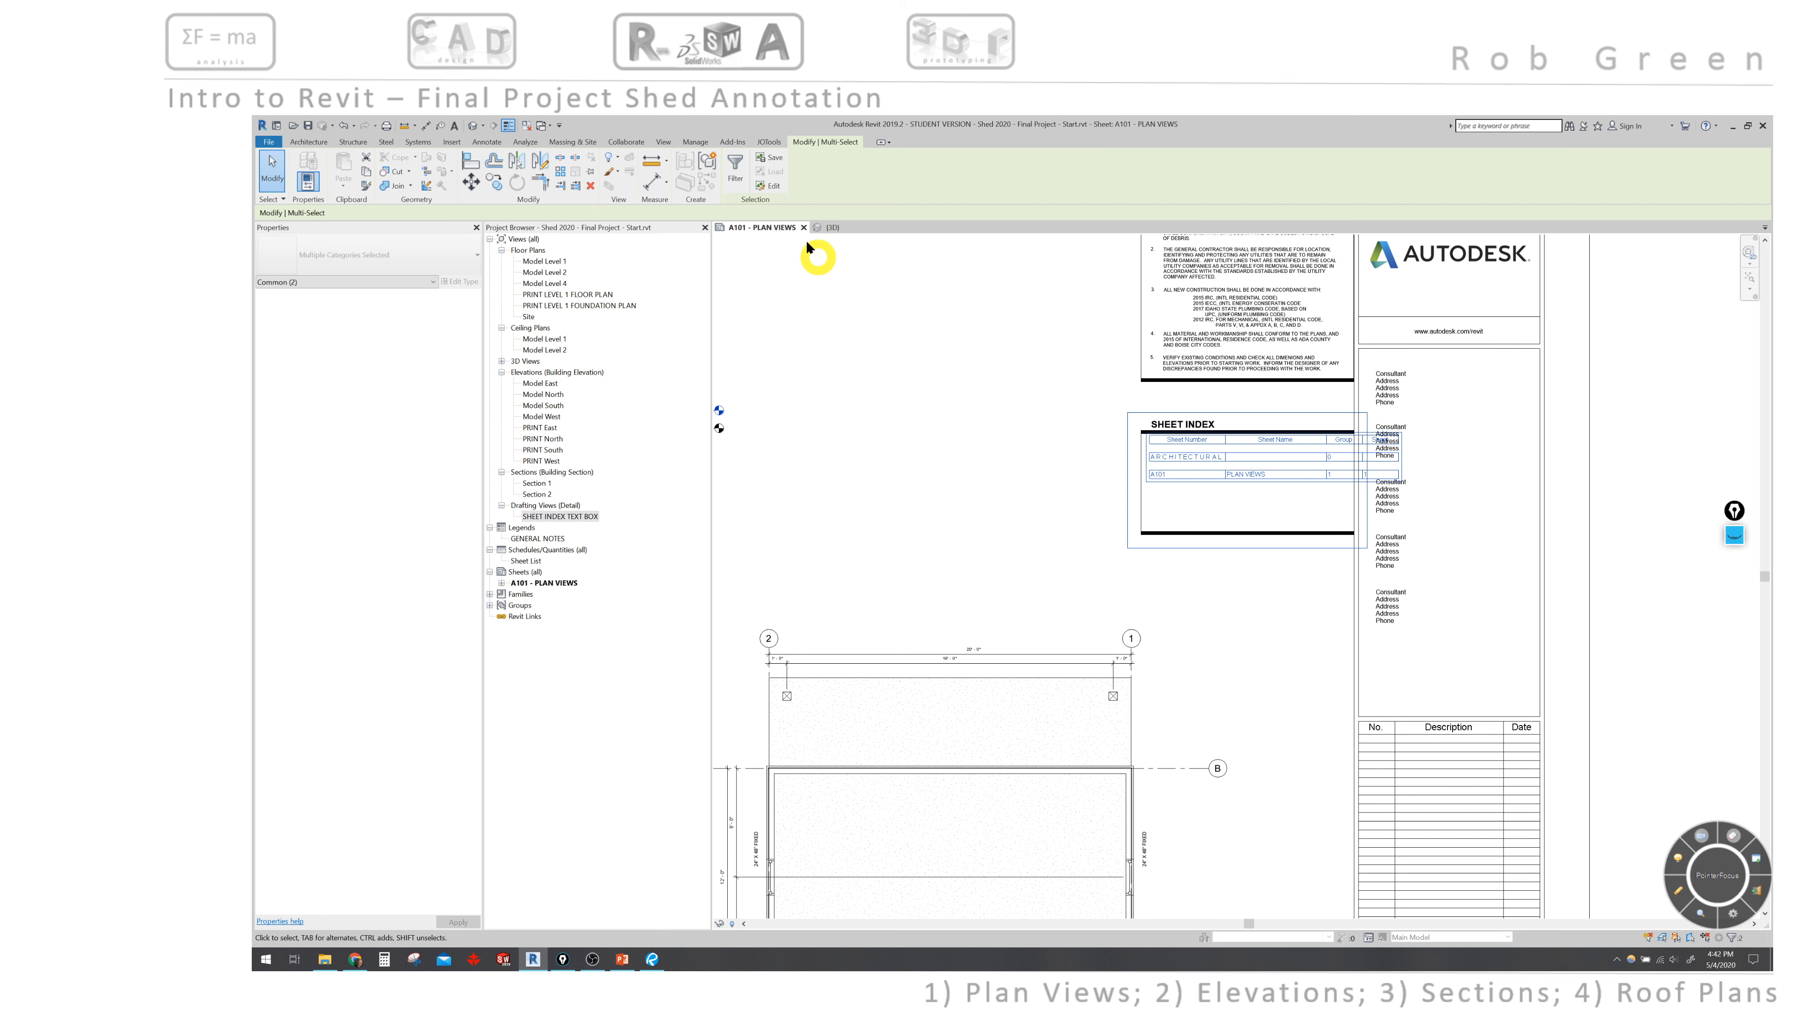
left_click(708, 161)
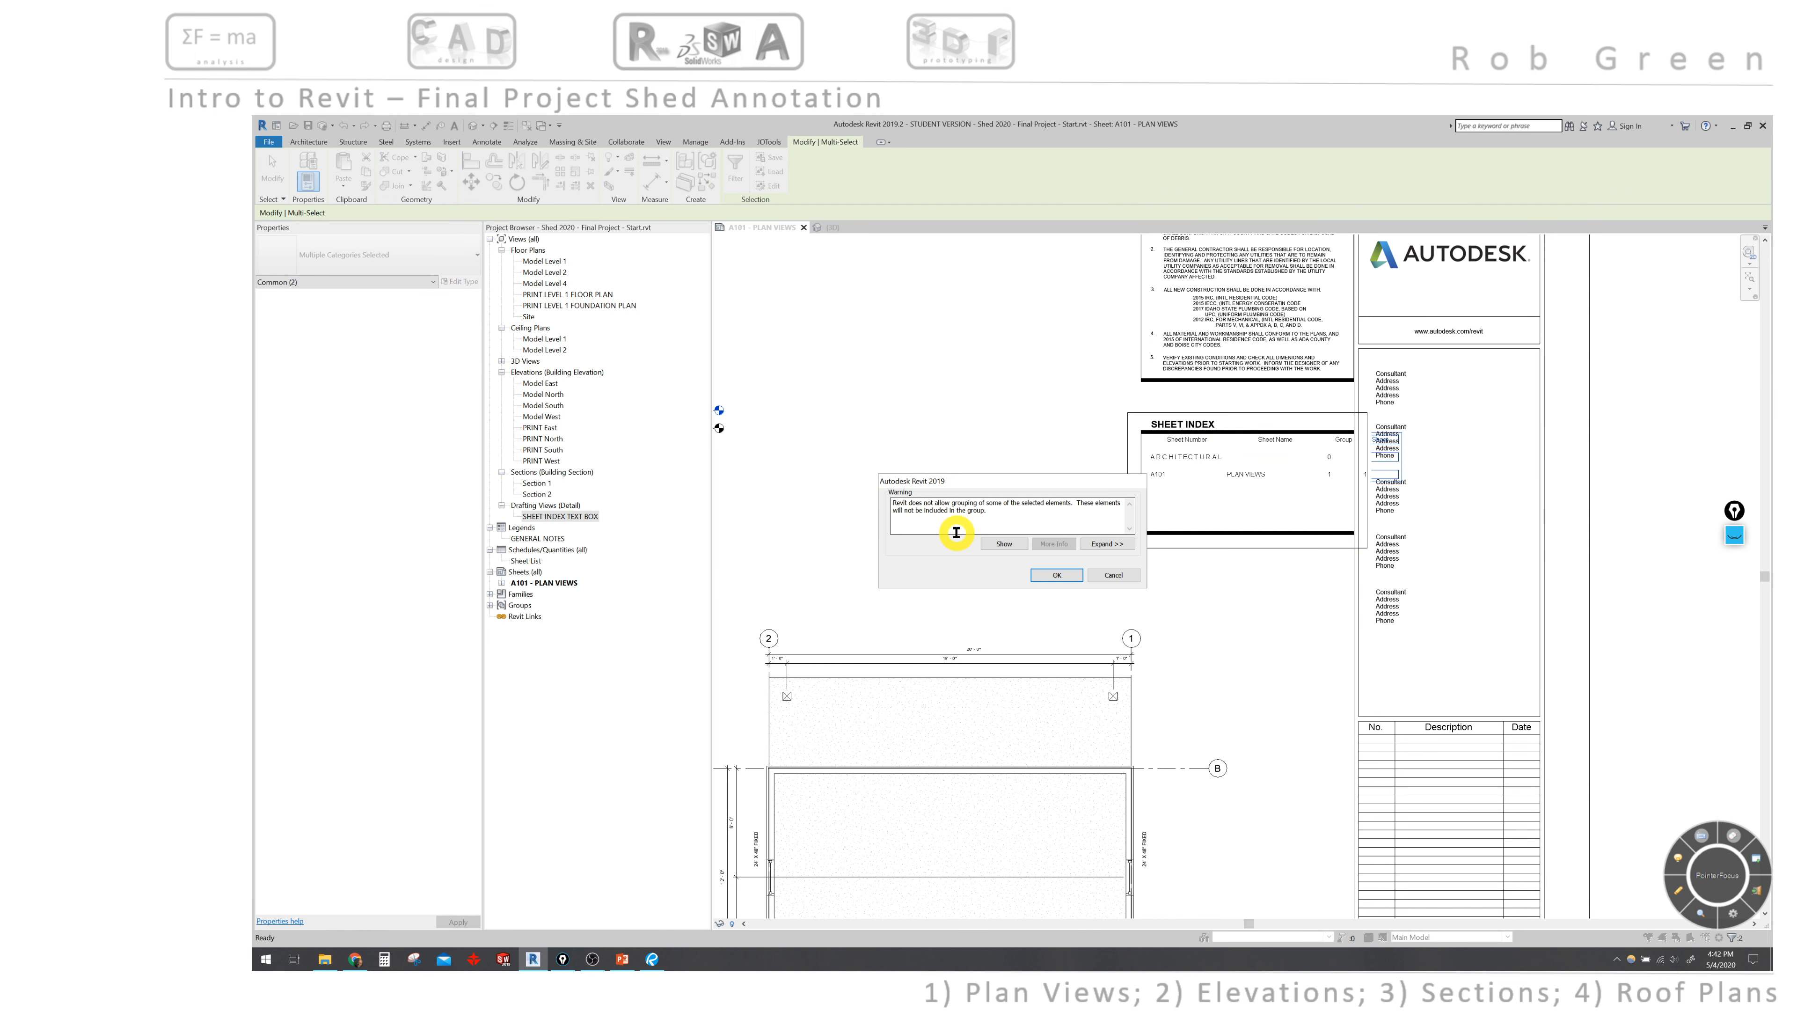
left_click(1057, 576)
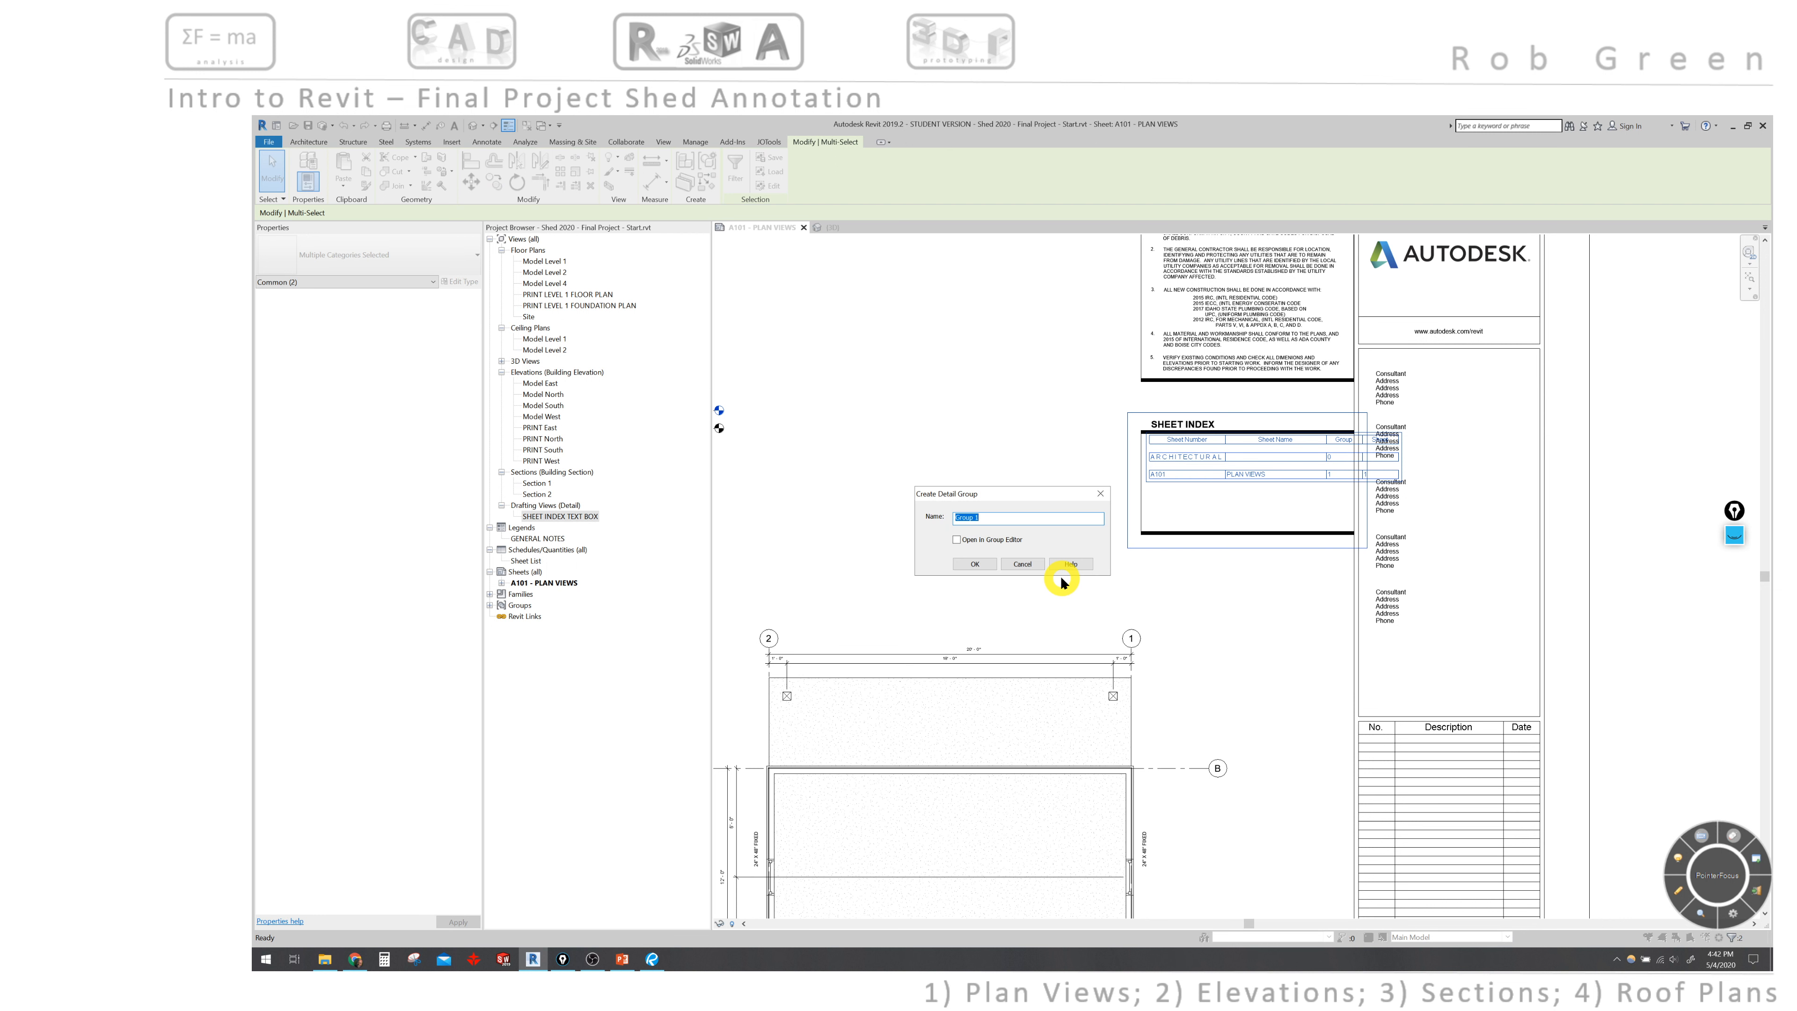
left_click(1028, 567)
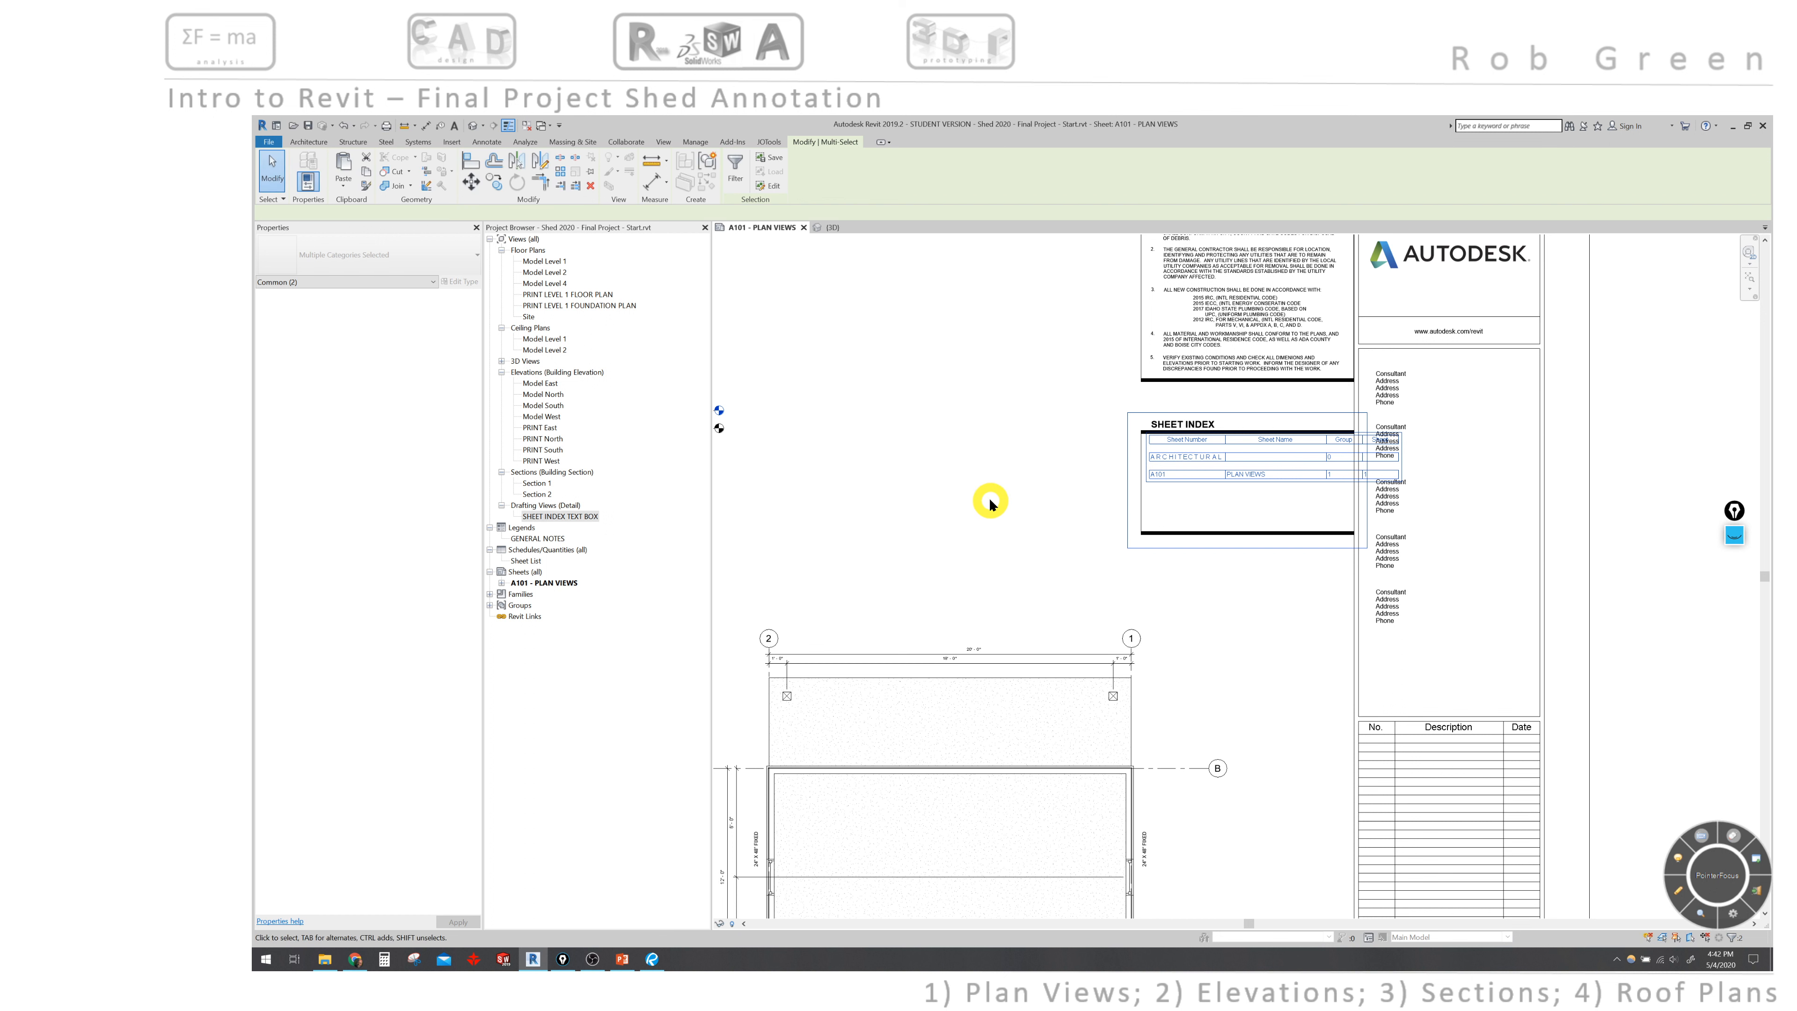
left_click(948, 392)
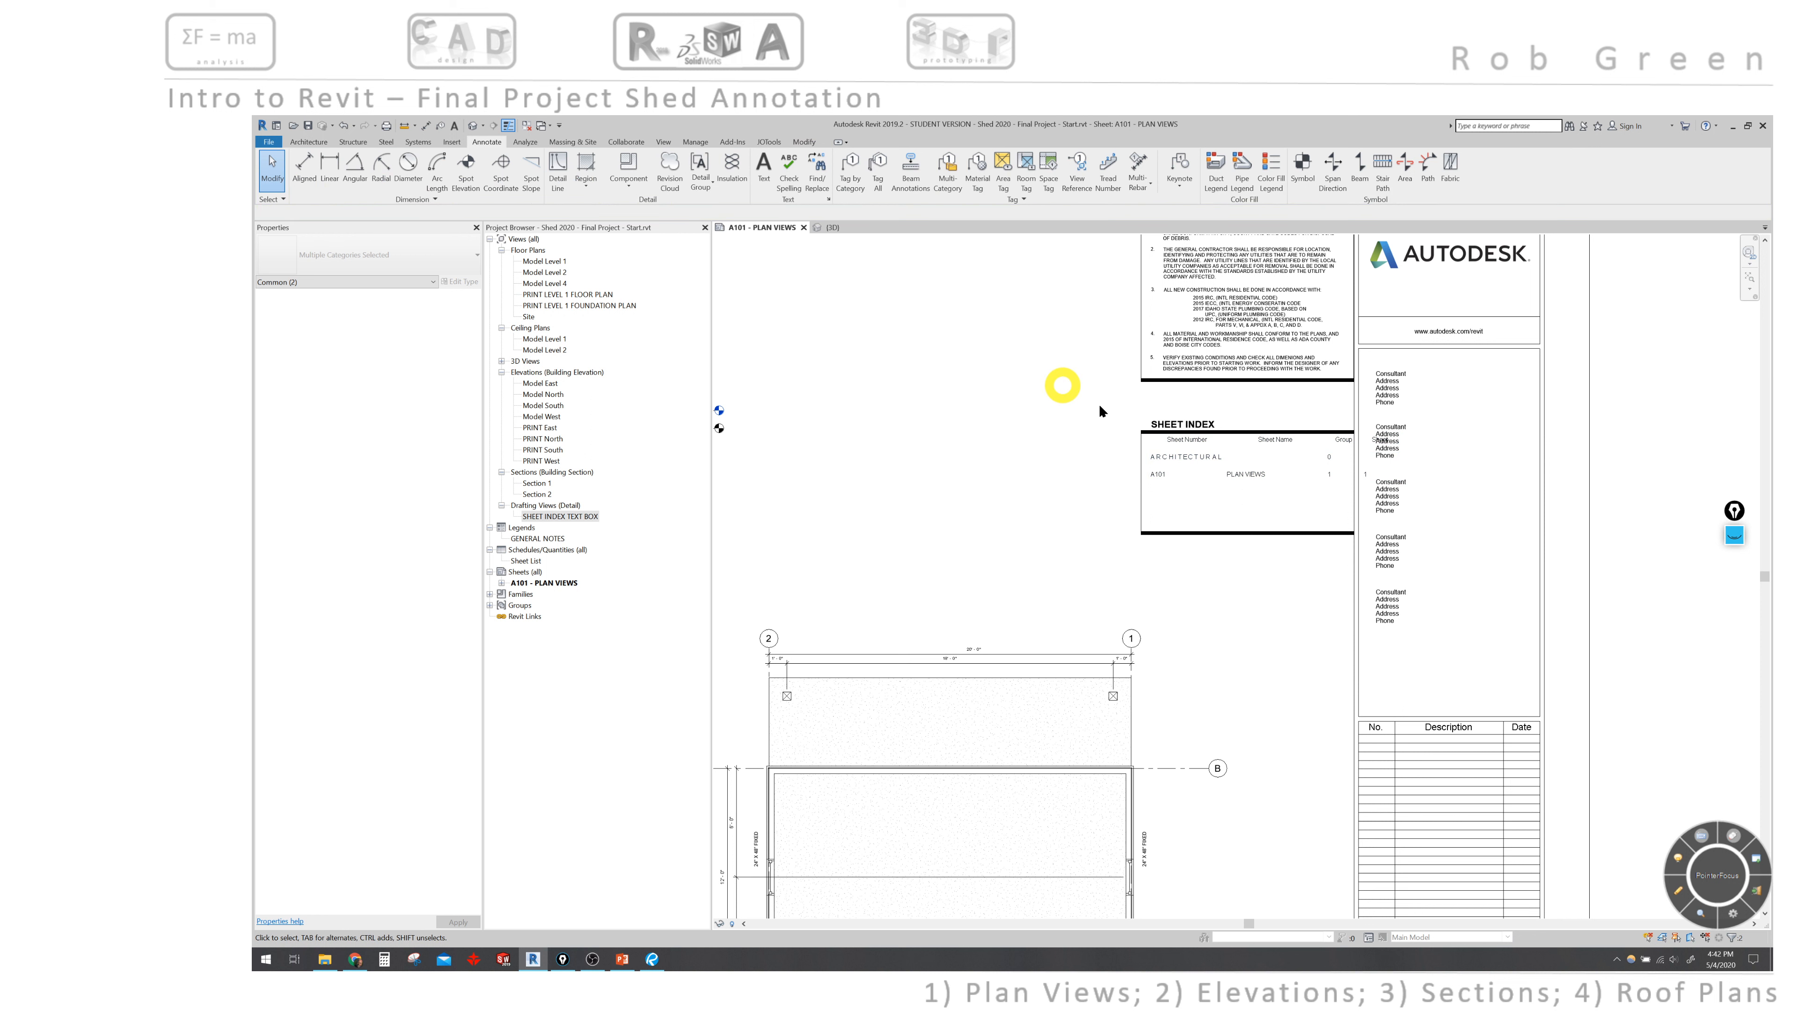
left_click(803, 142)
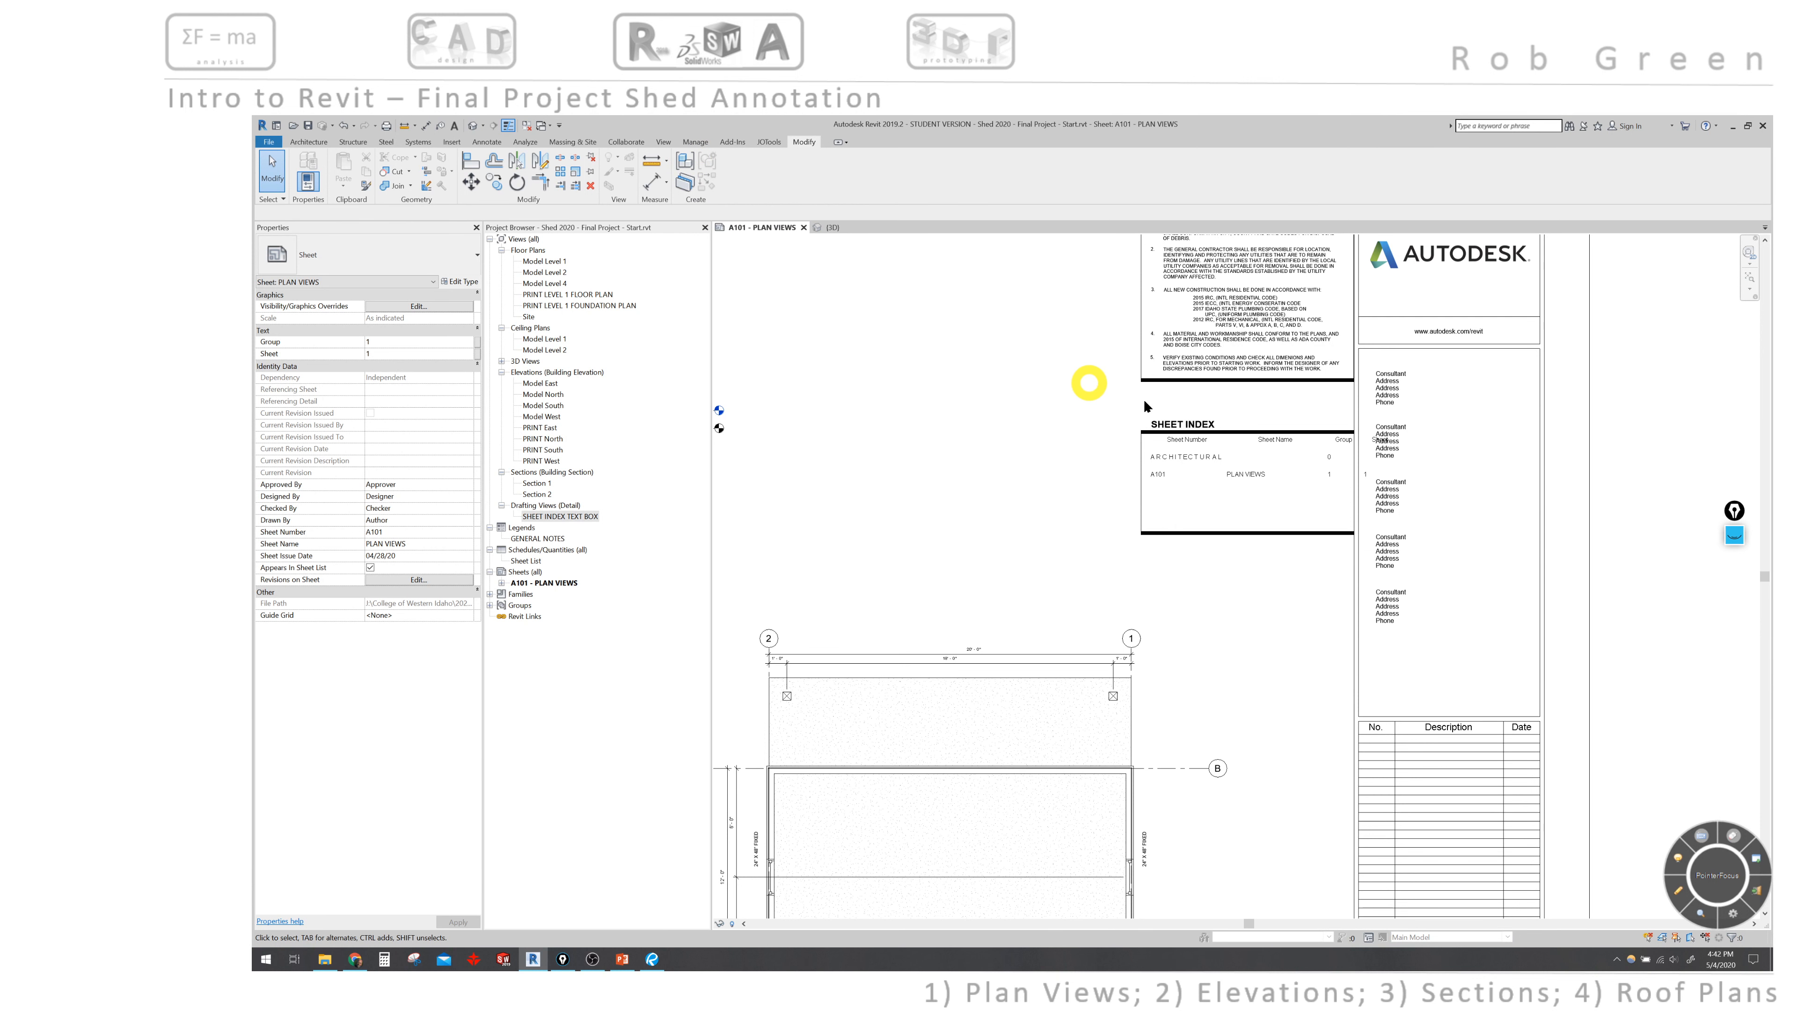
left_click(1166, 427)
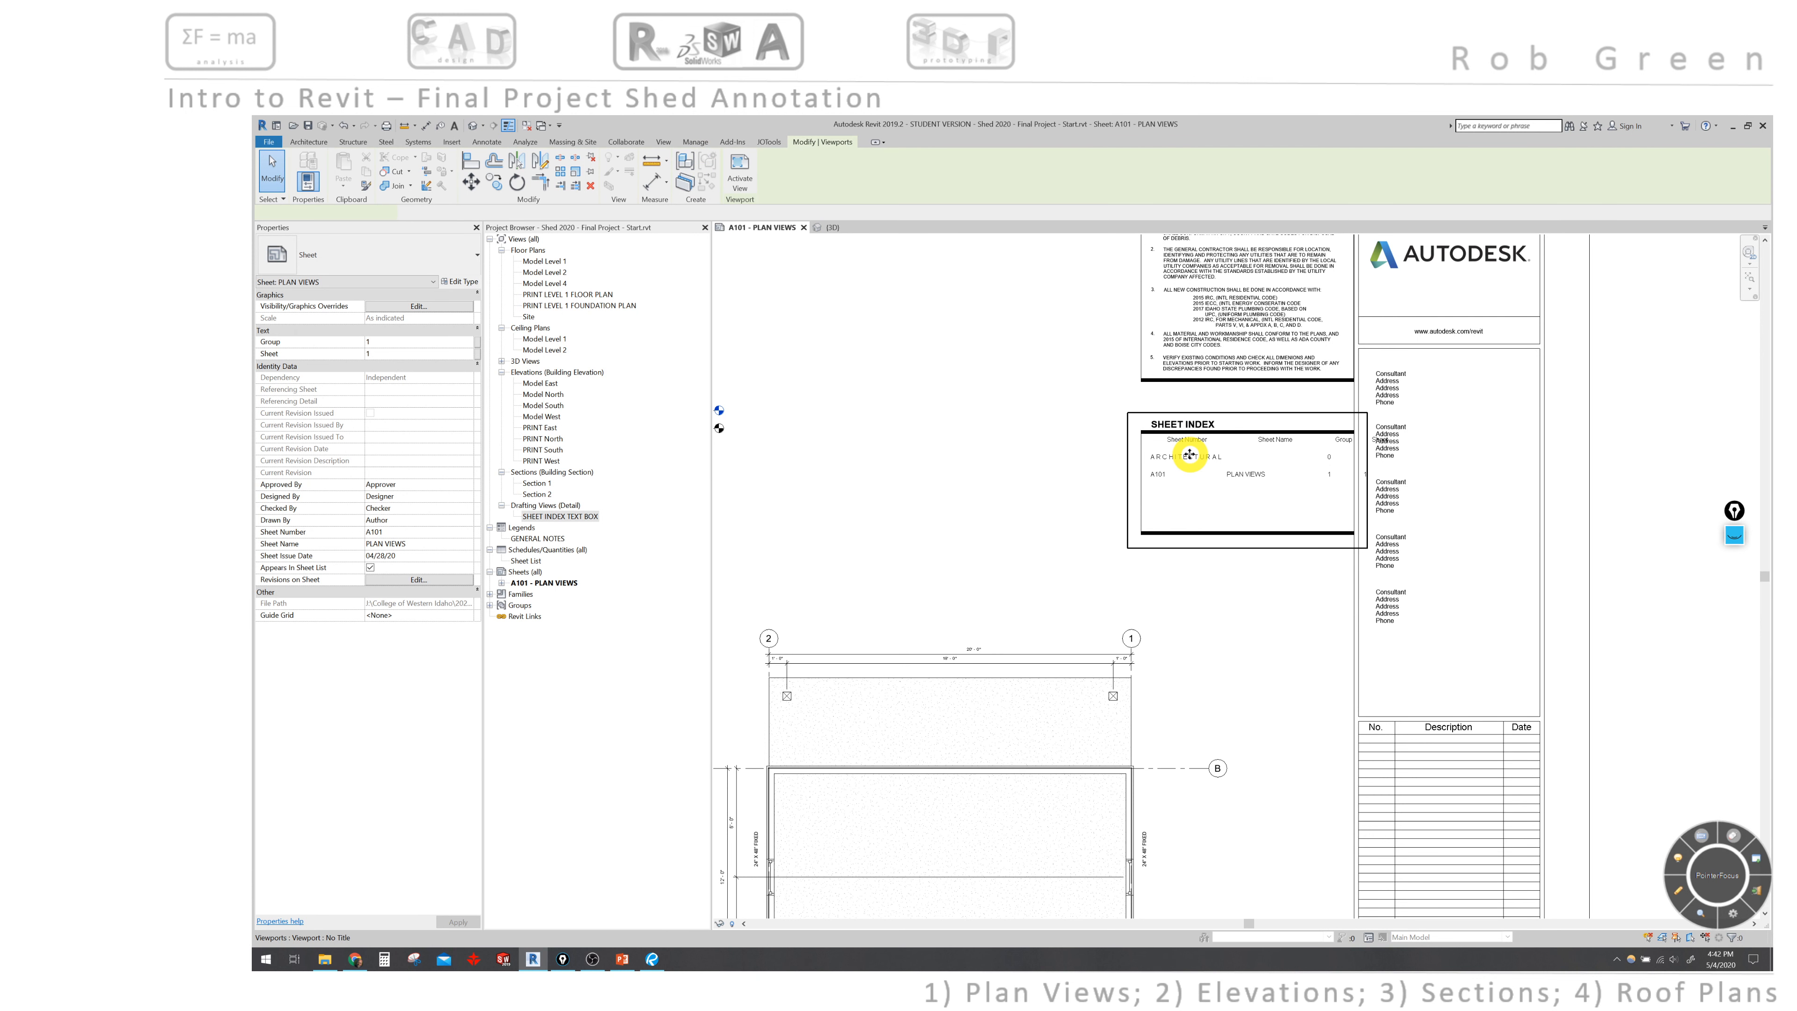
left_click(990, 396)
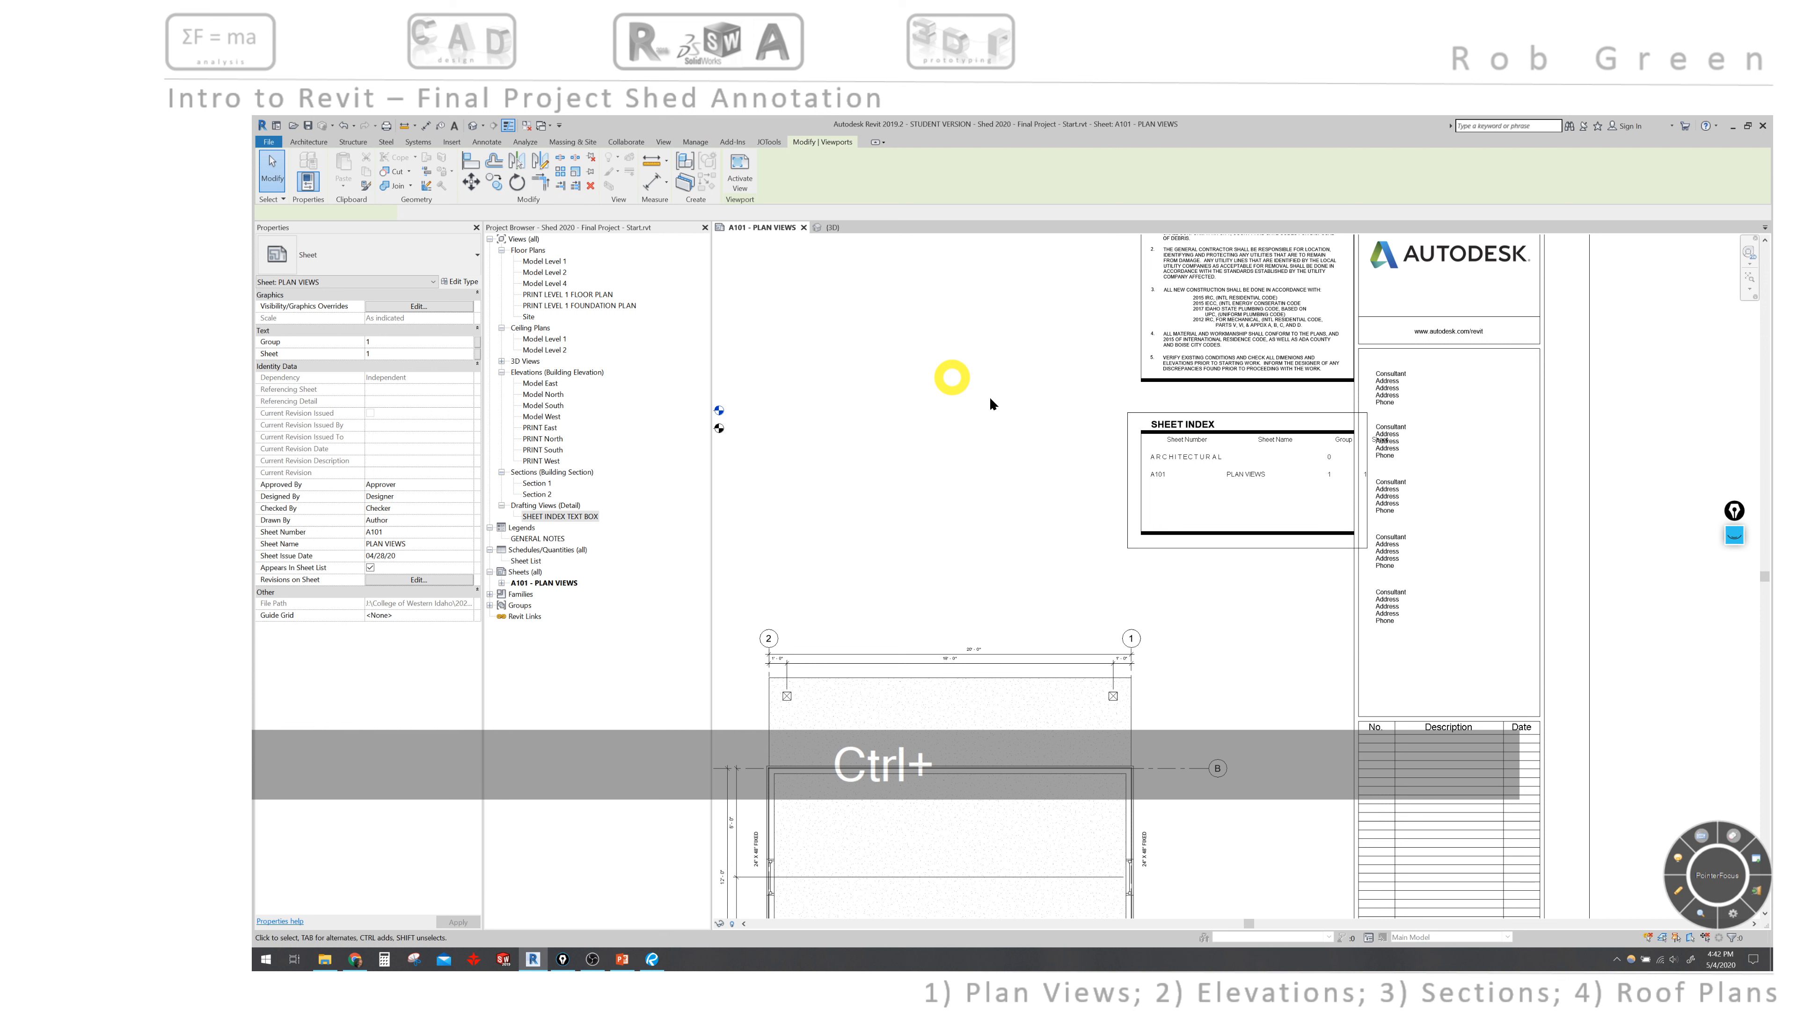
Select the sheet list together with the SHEET INDEX viewport and start a detail group, accepting that ungroupable elements are left out
left_click(1191, 460)
left_click(1166, 423, "ctrl")
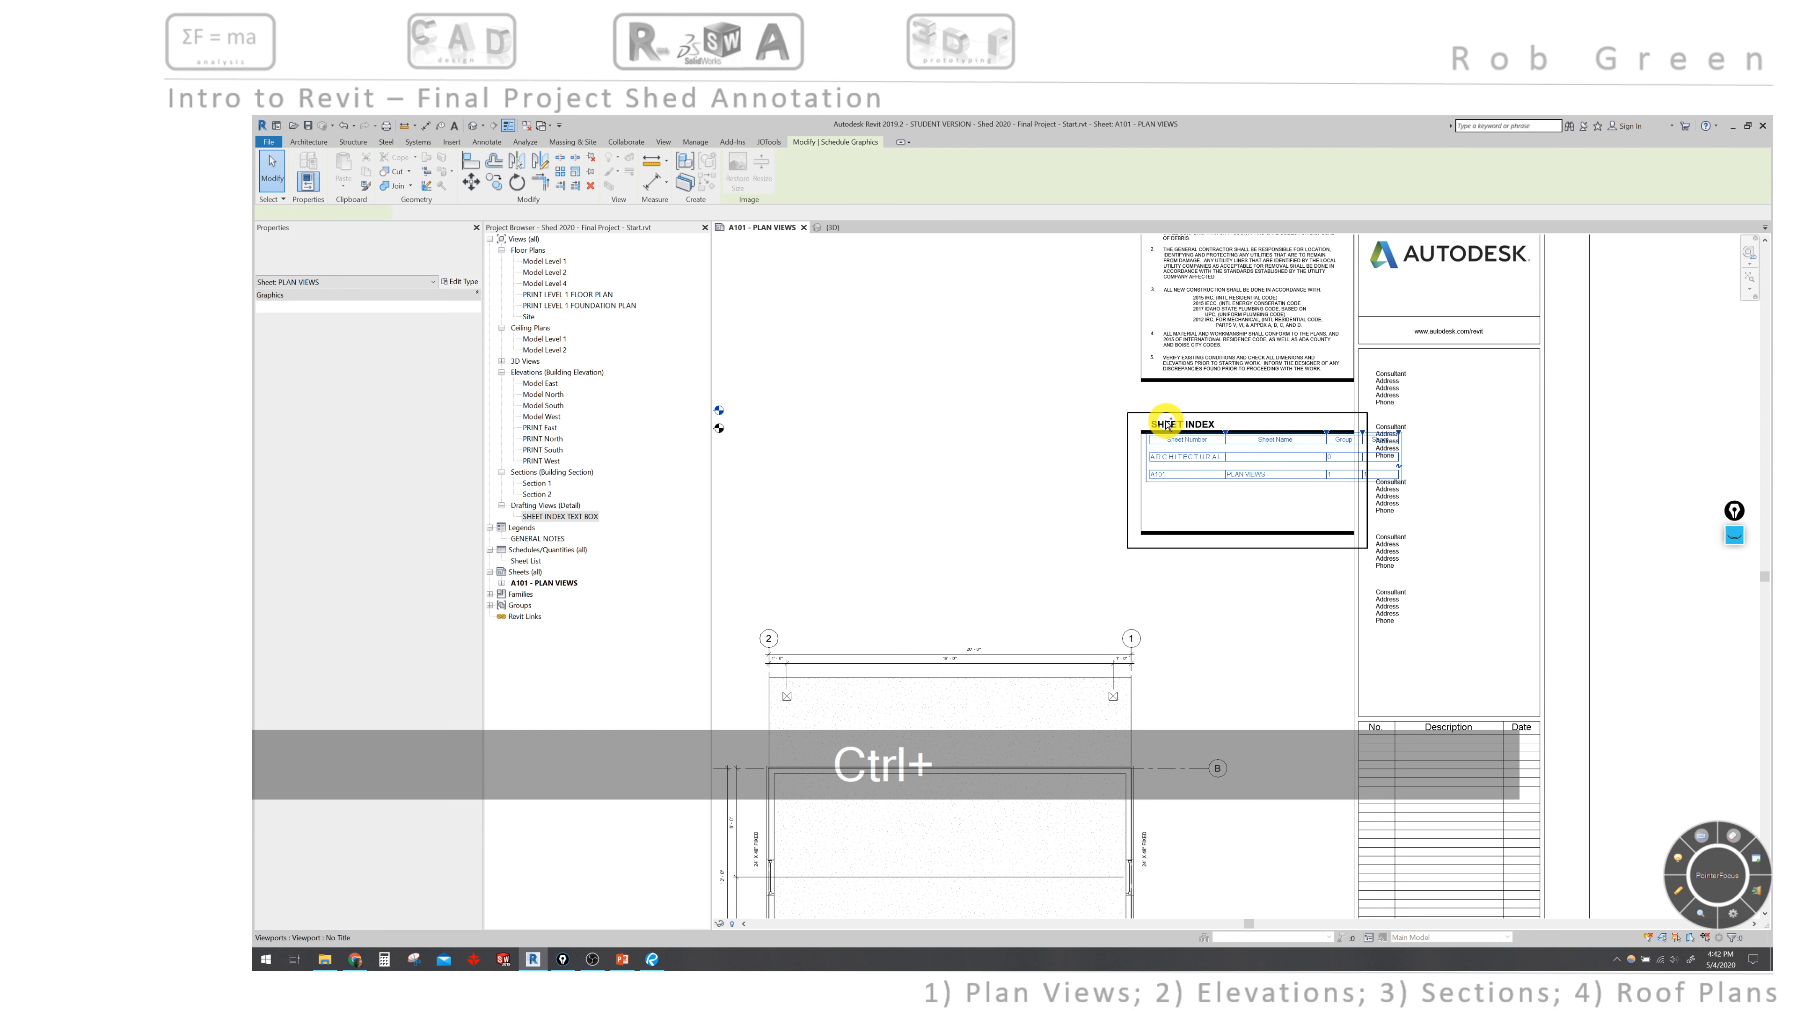
left_click(862, 275)
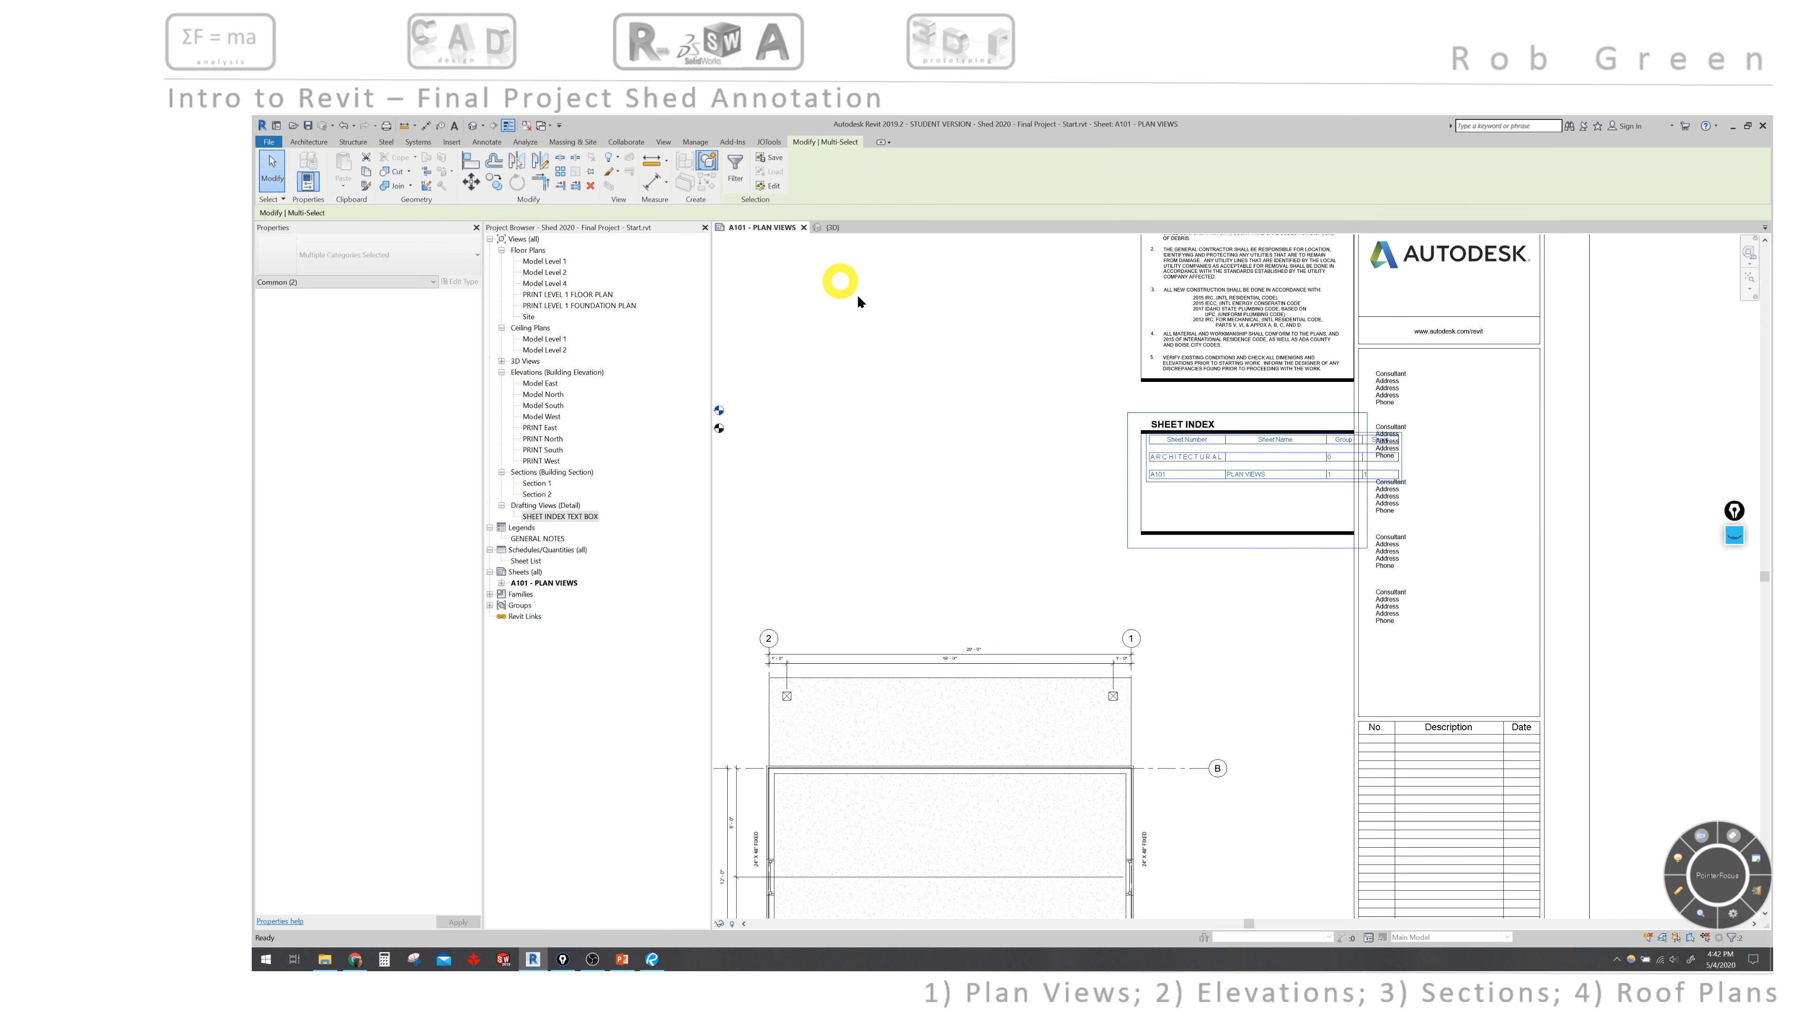
key("g")
key("p")
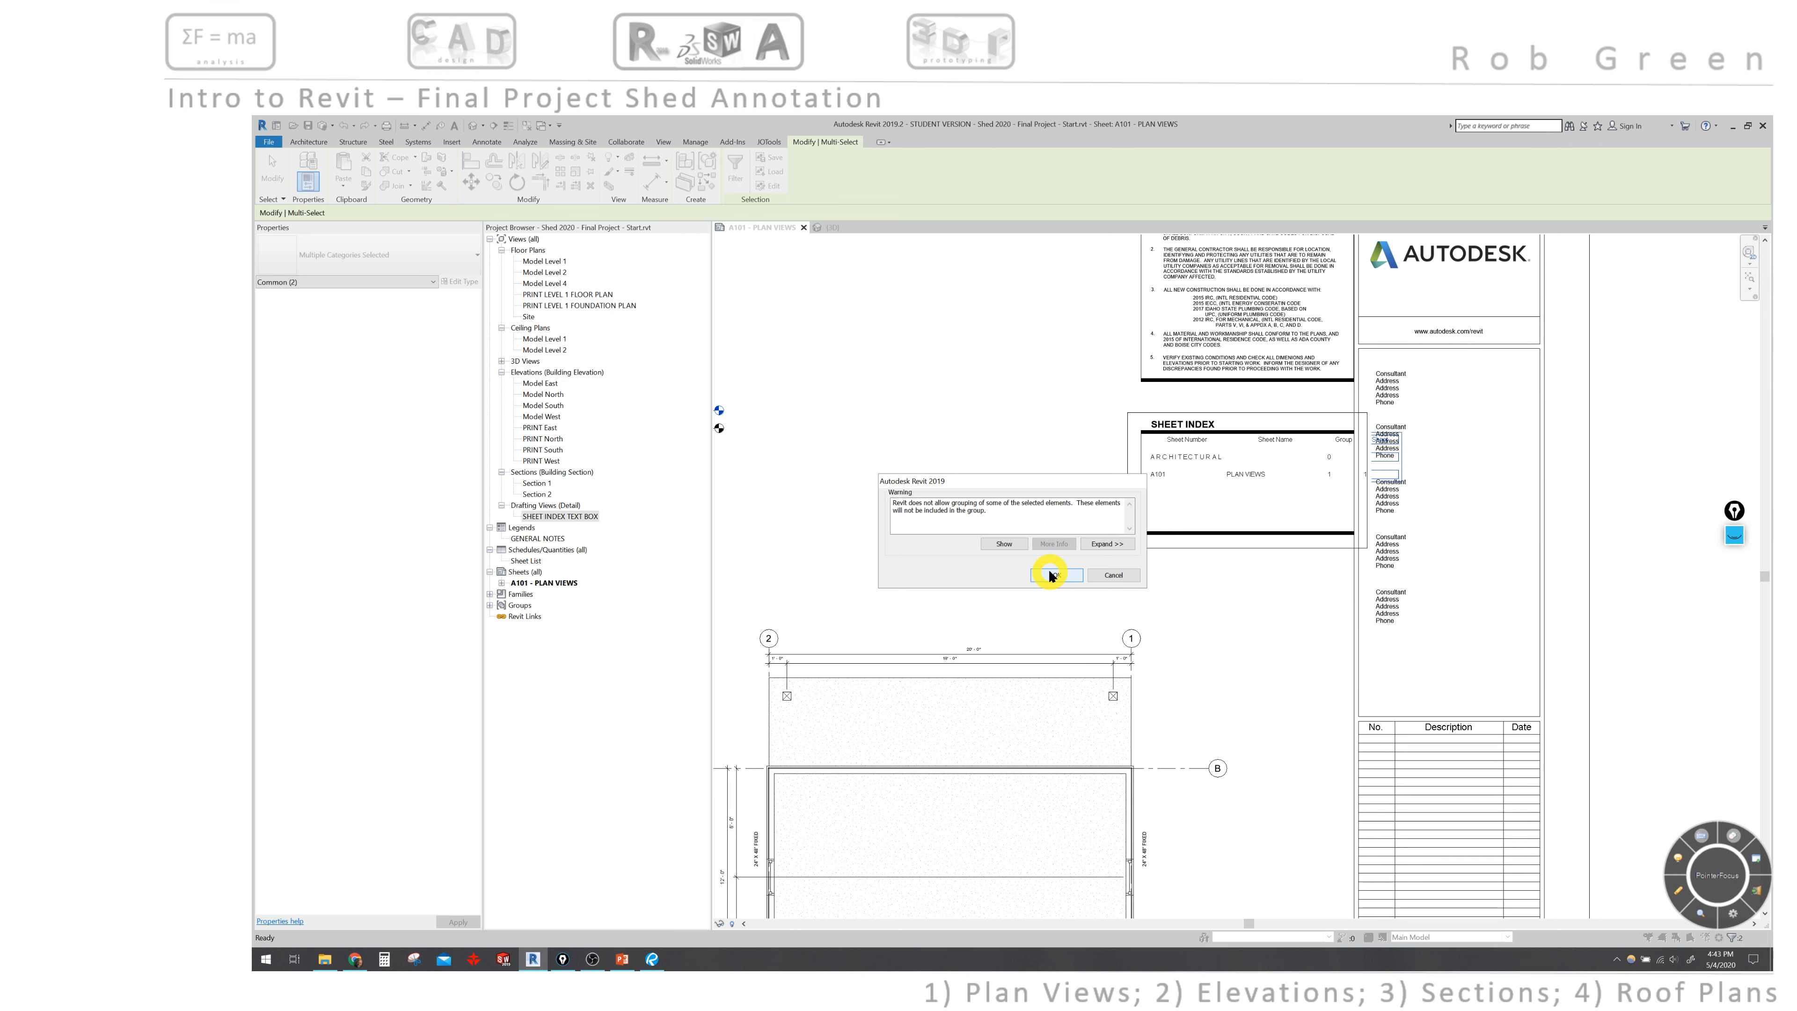
left_click(1052, 575)
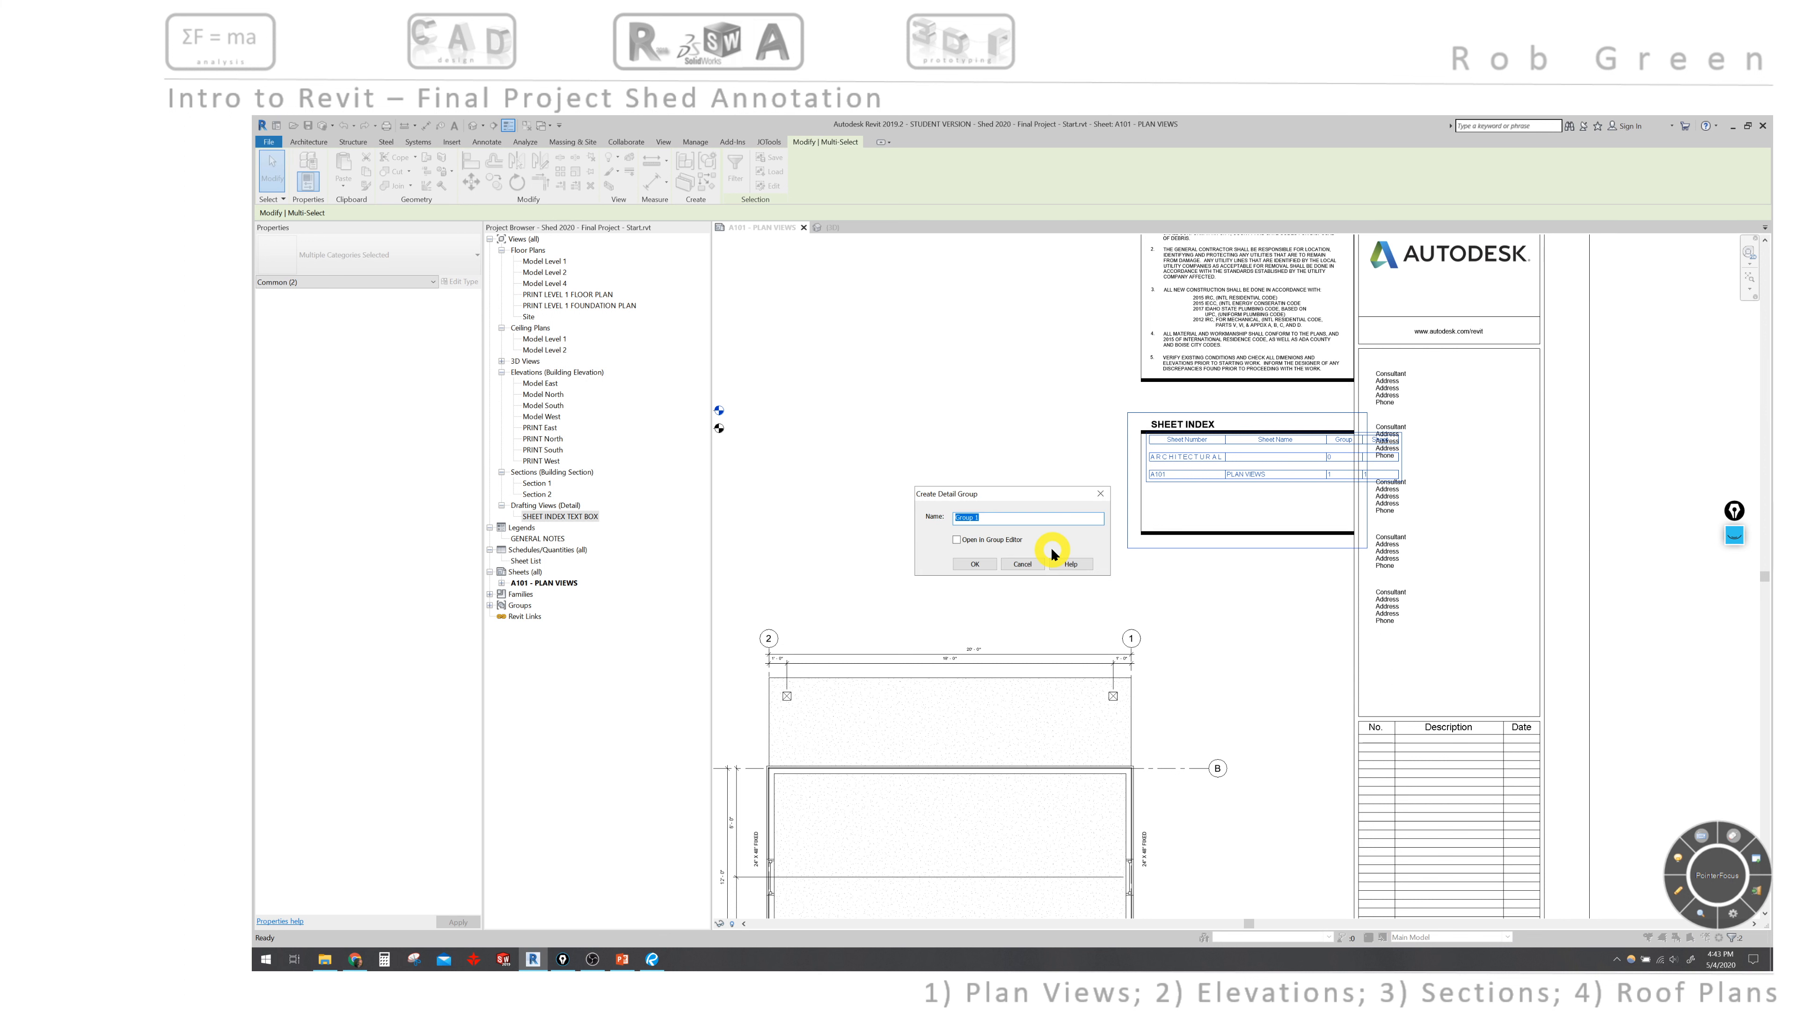
Name the detail group "sheet Index Group" and create it
type("sHEET")
key("BackSpace")
key("BackSpace")
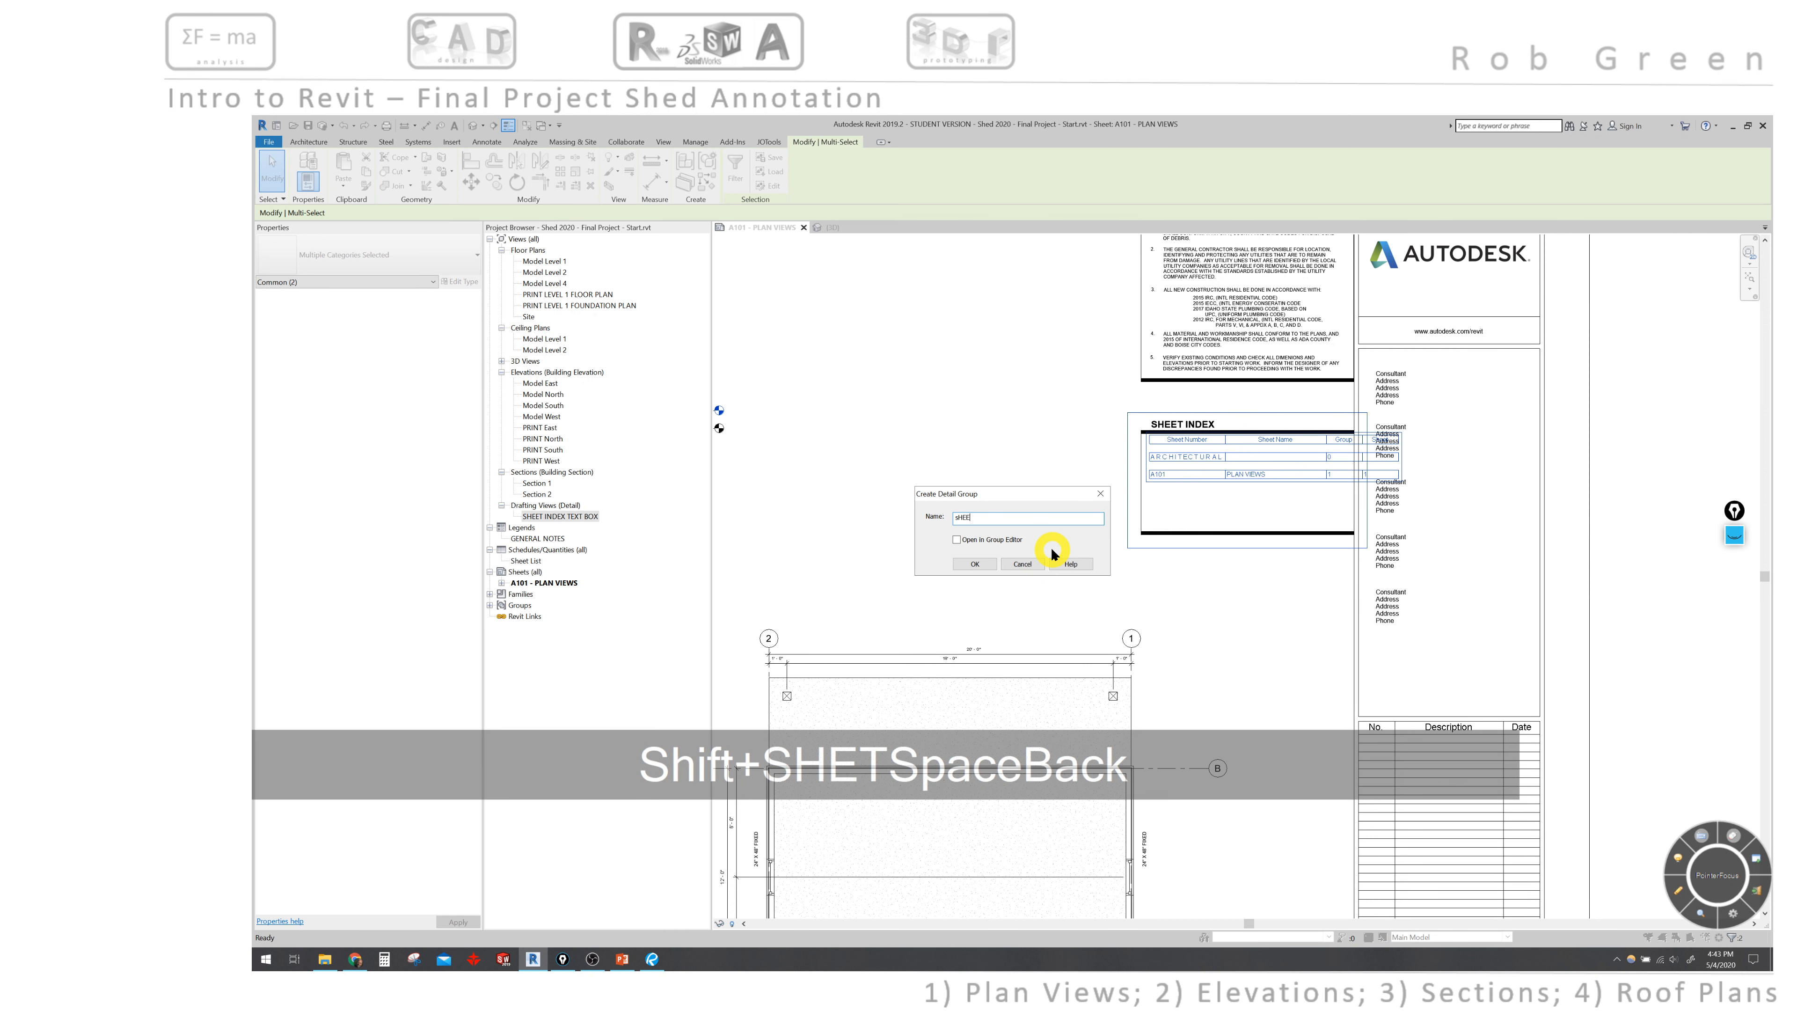
key("BackSpace")
key("BackSpace")
key("BackSpace")
key("BackSpace")
key("Caps_Lock")
type("shee")
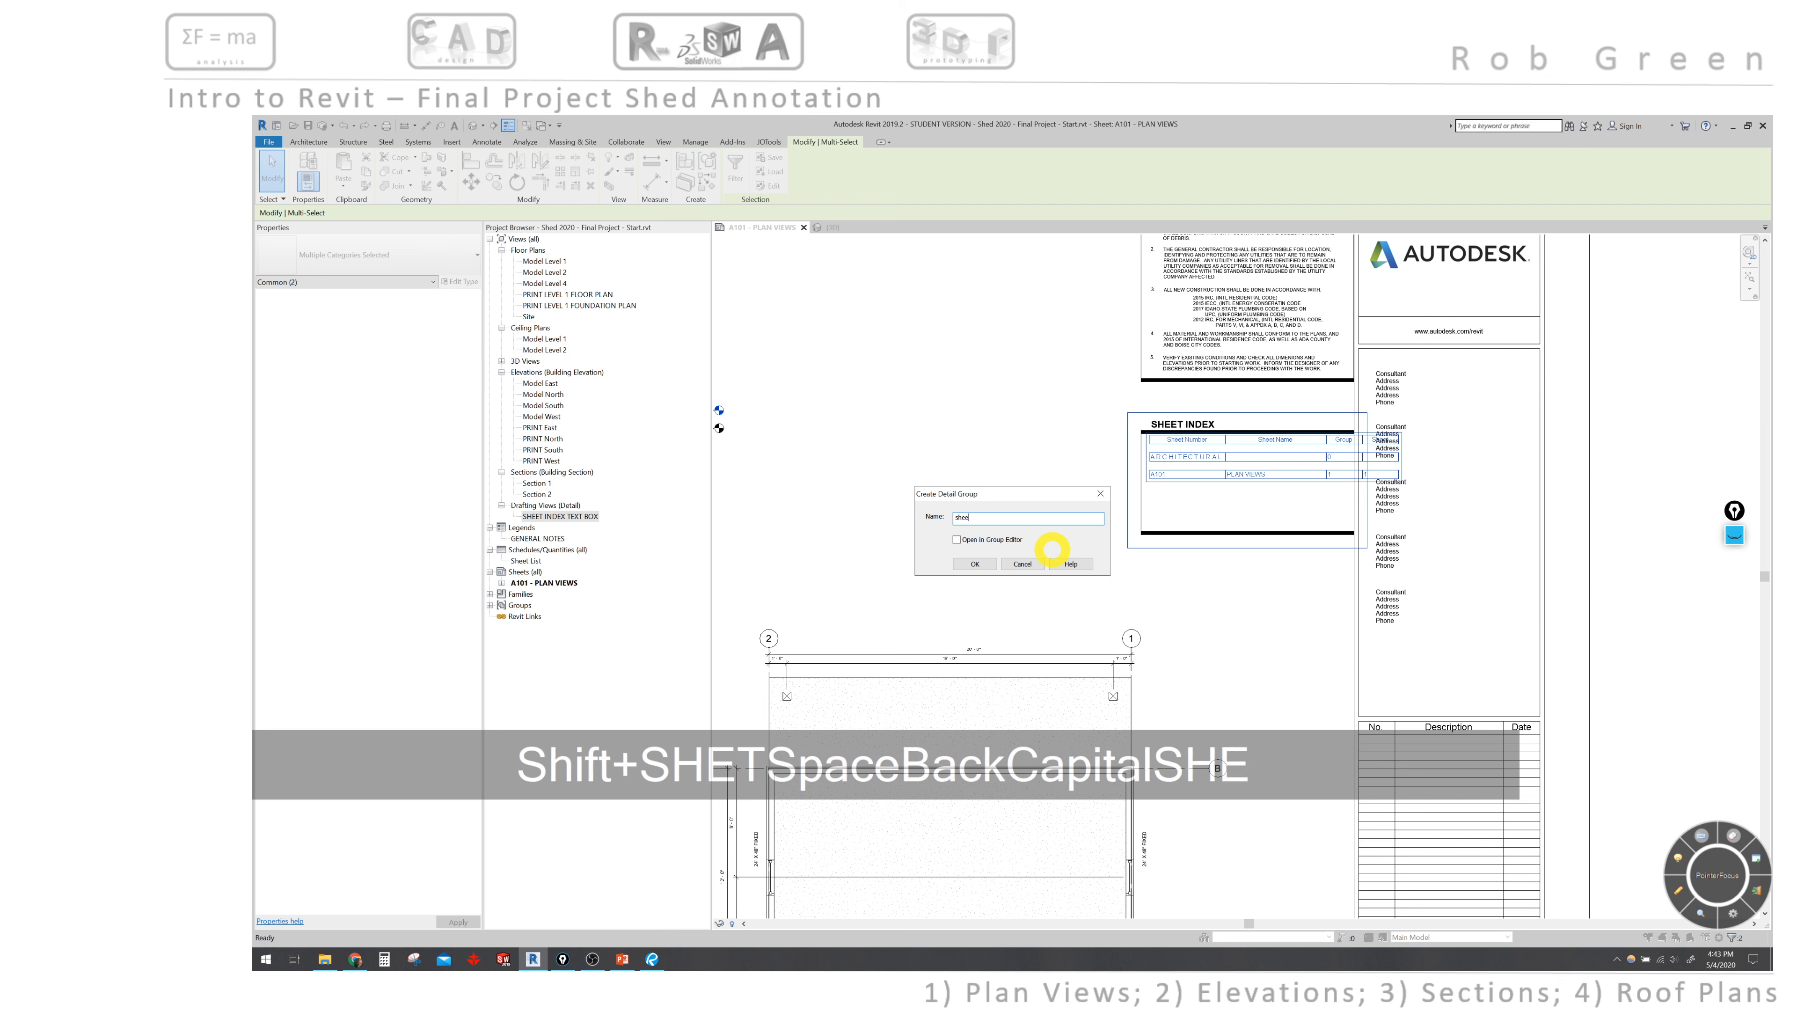
type("t Ind")
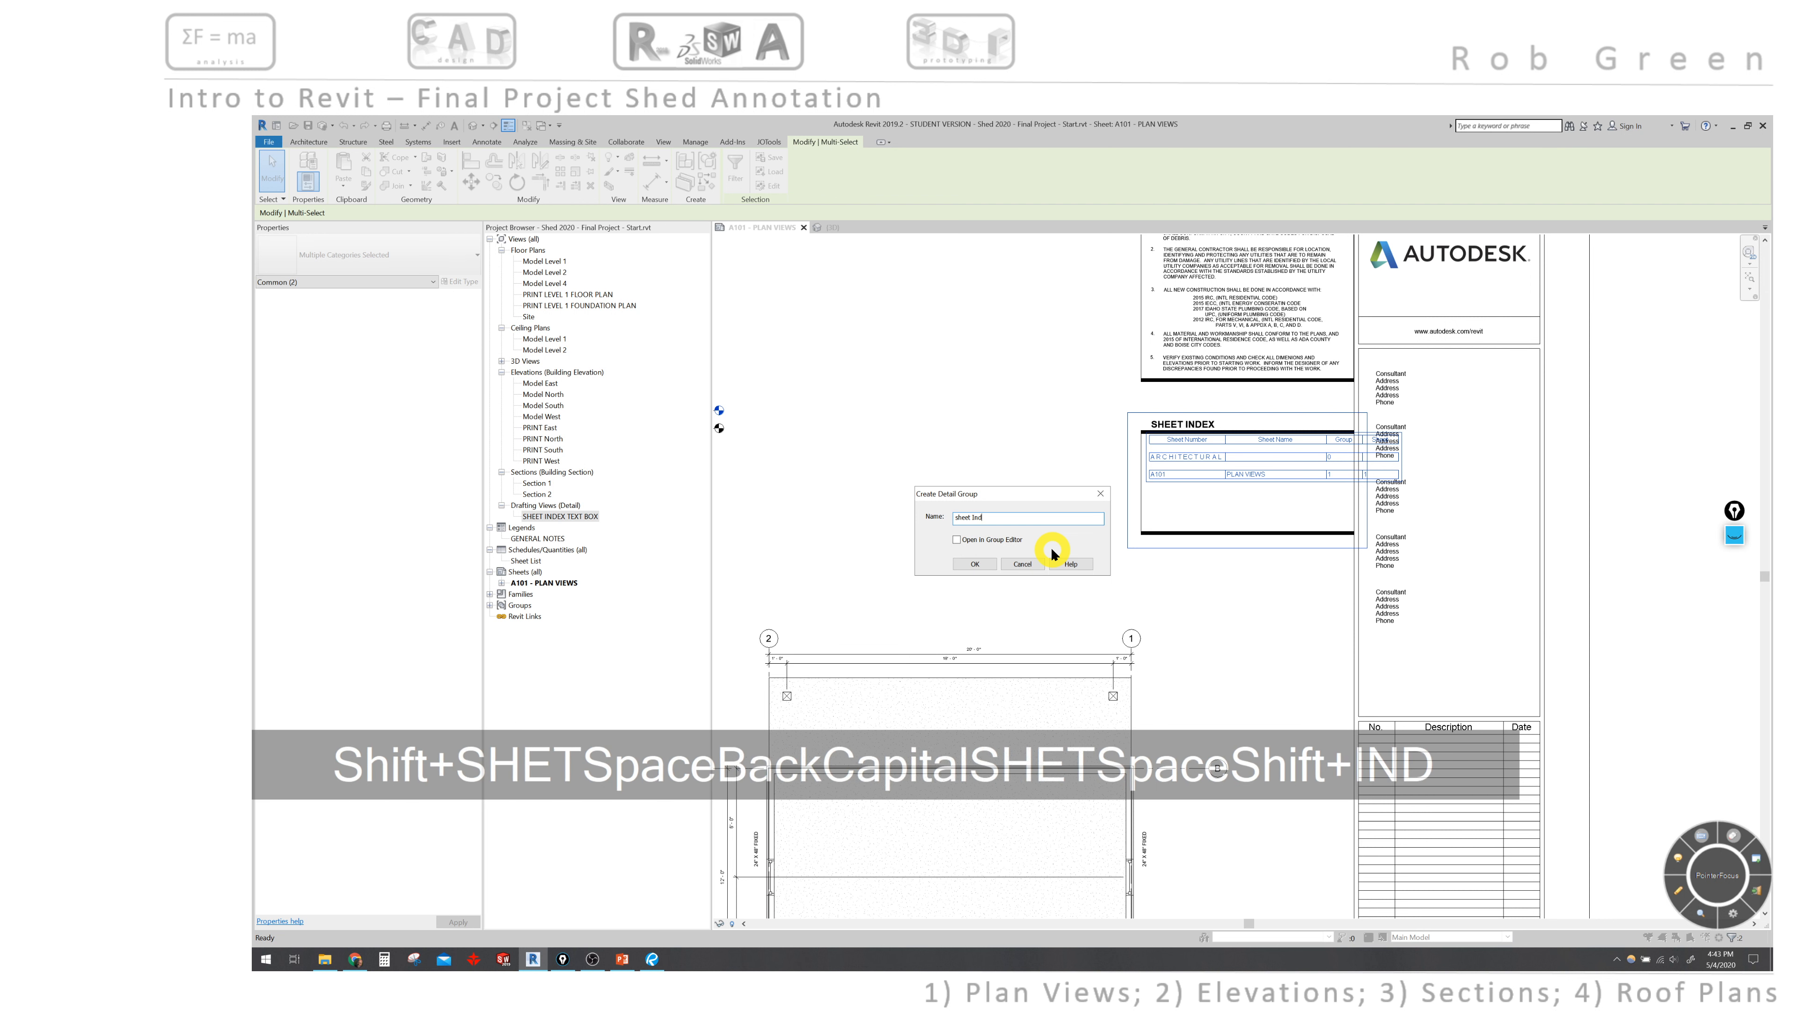
type("ex Gropu")
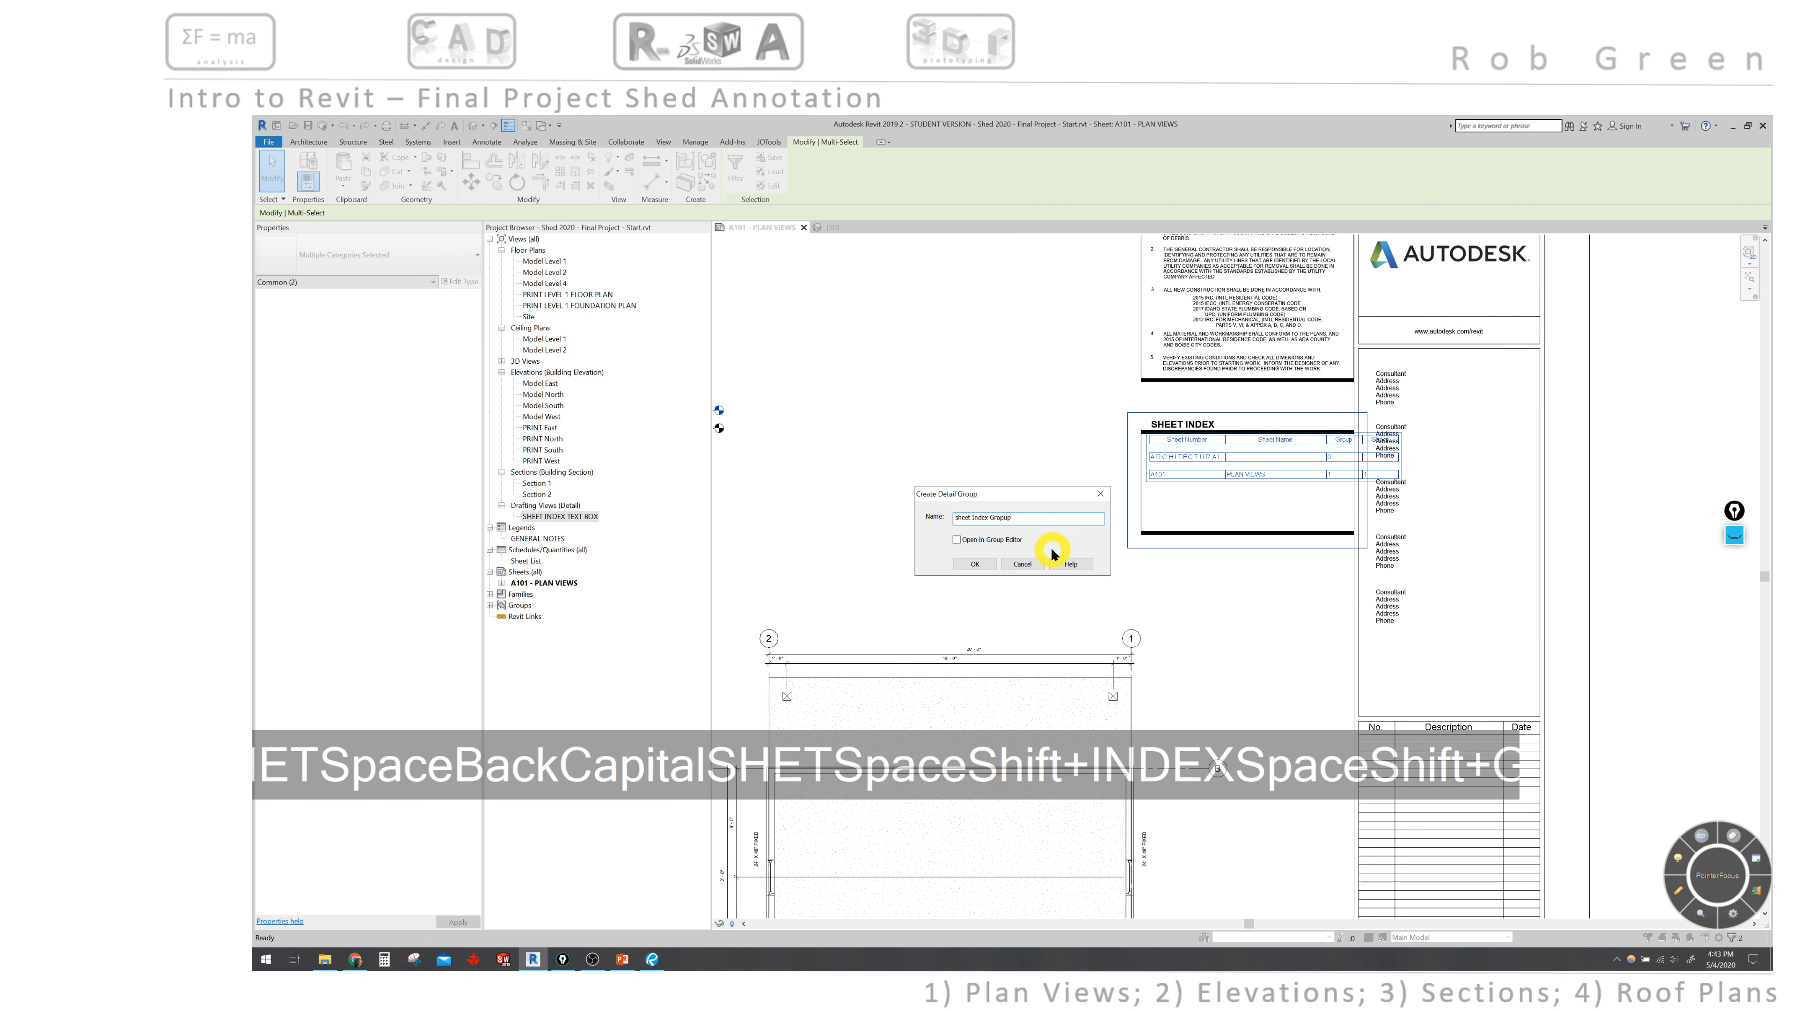
type("up")
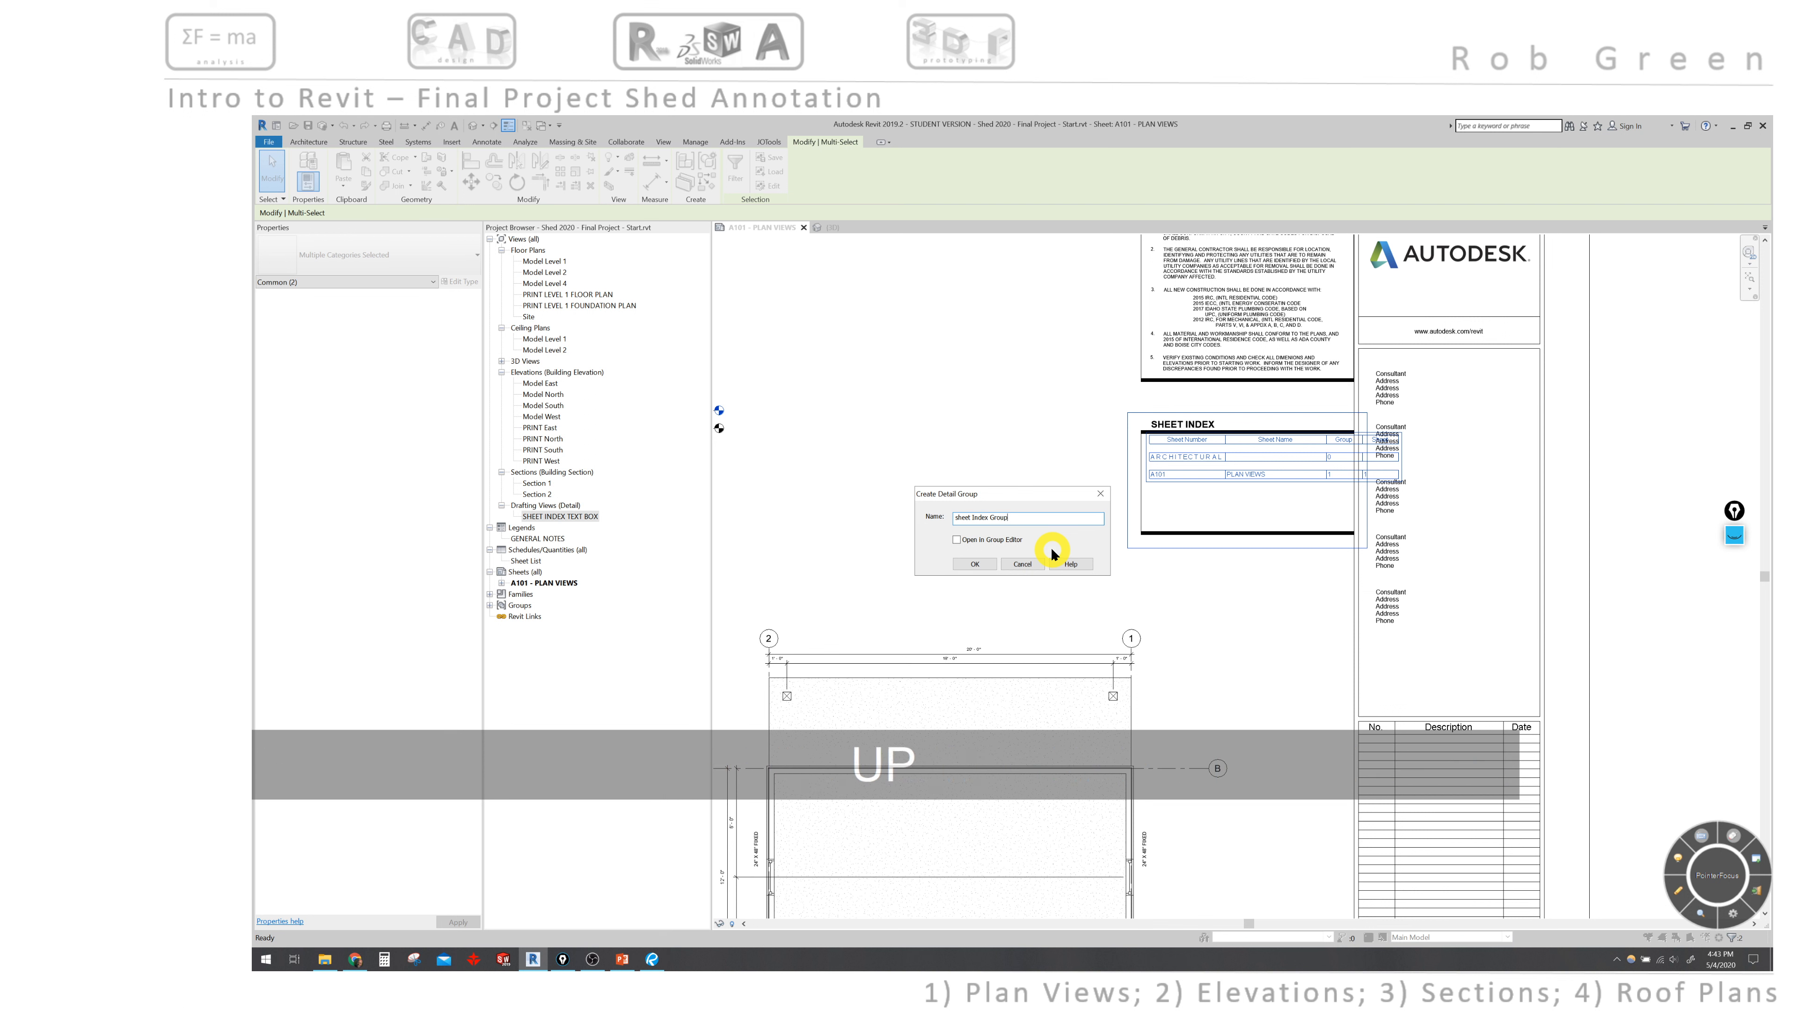
key("Return")
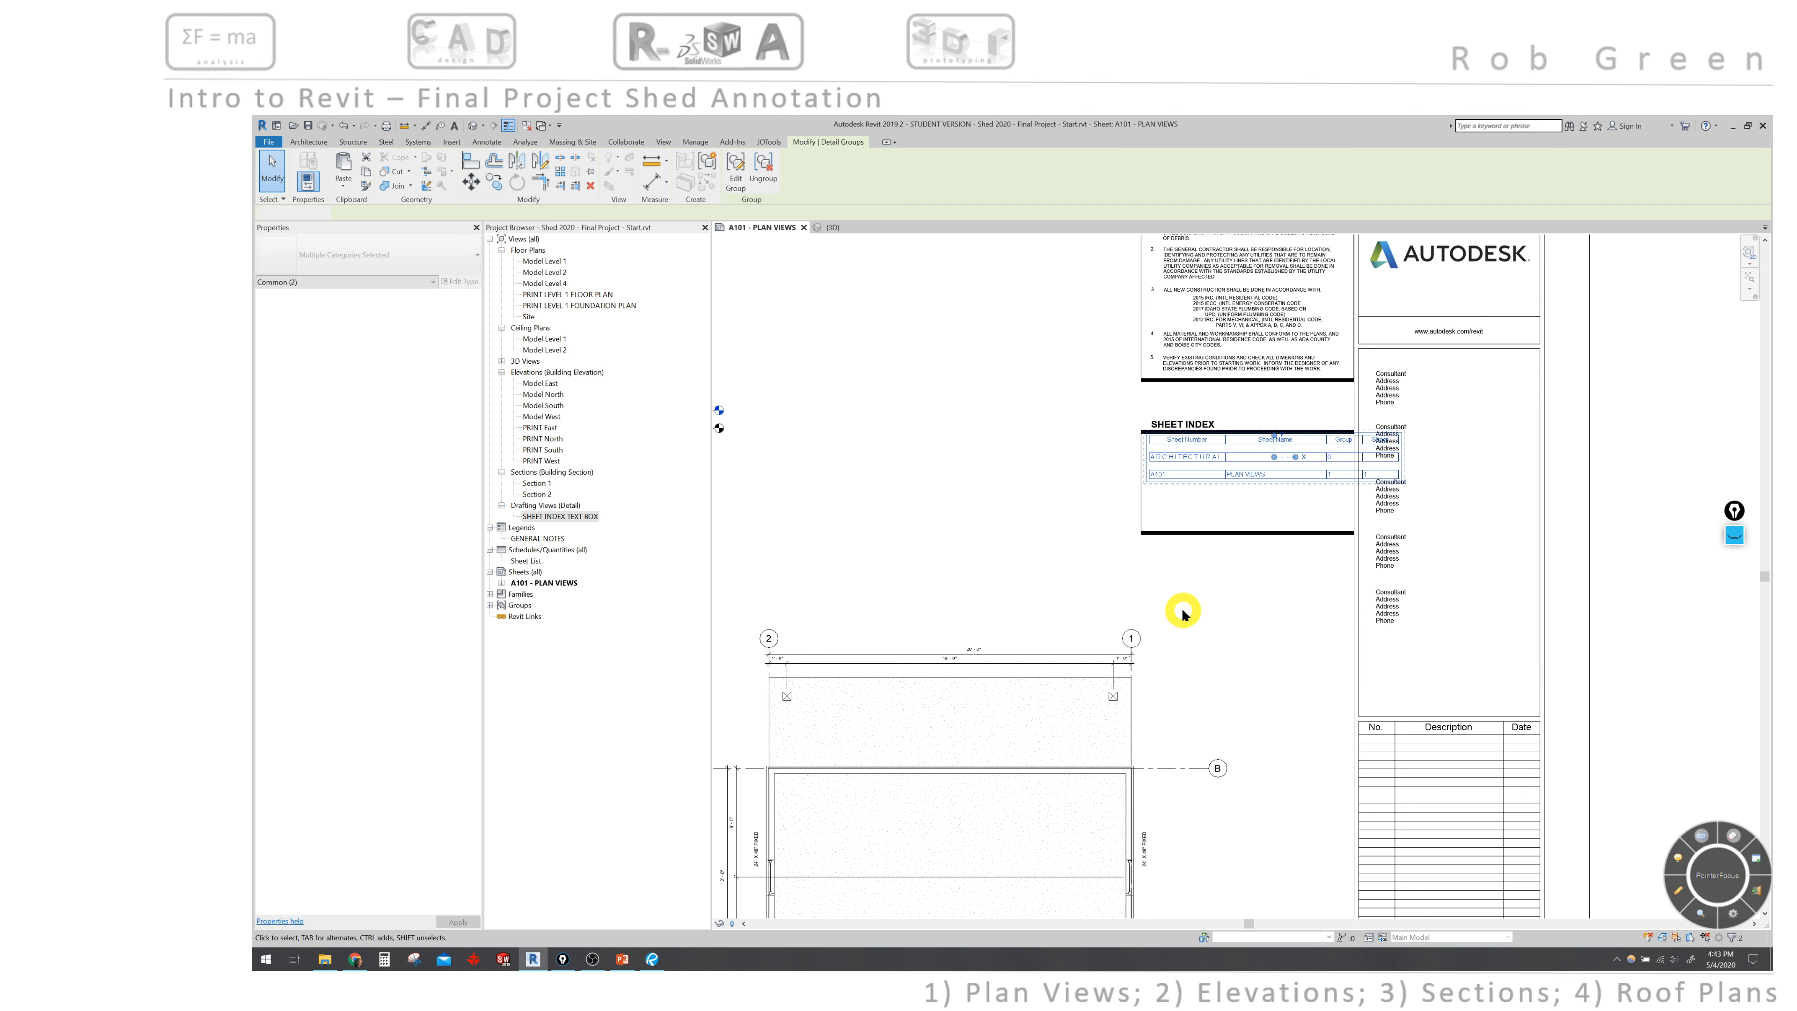
Select the SHEET INDEX viewport and the sheet list separately to check what the new group contains, and clear the selection
left_click(1206, 599)
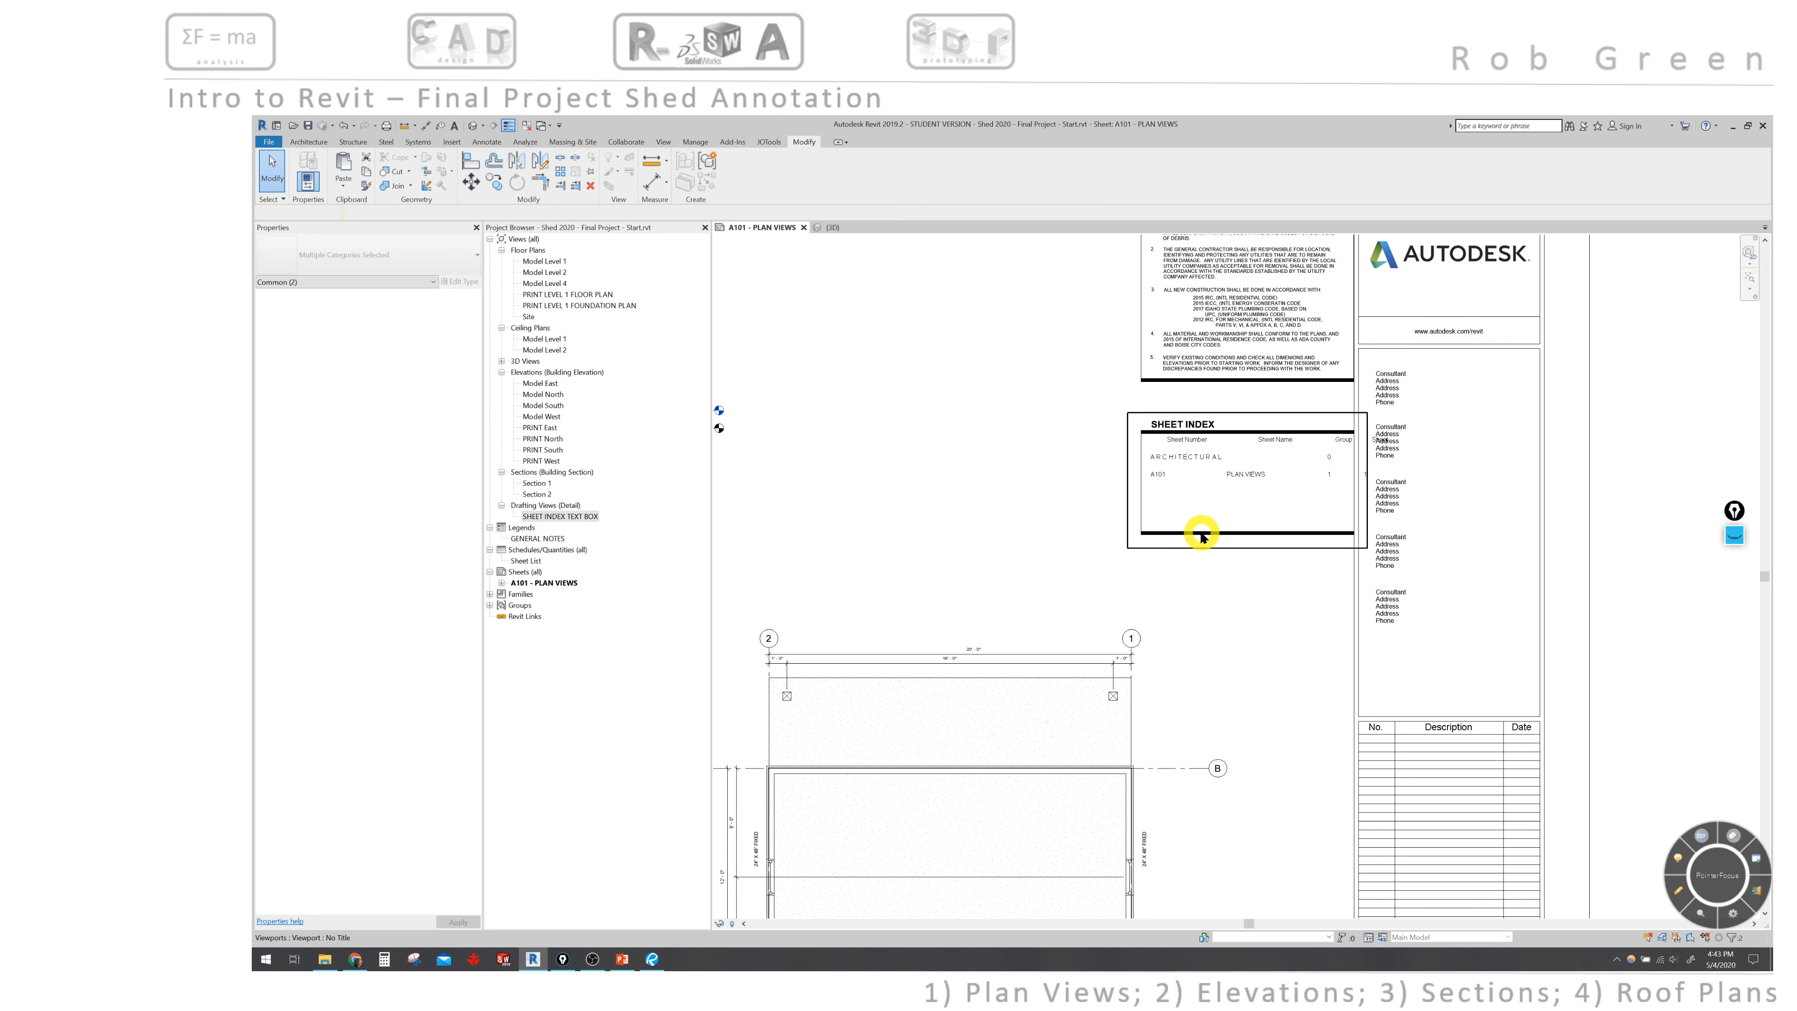
left_click(1237, 521)
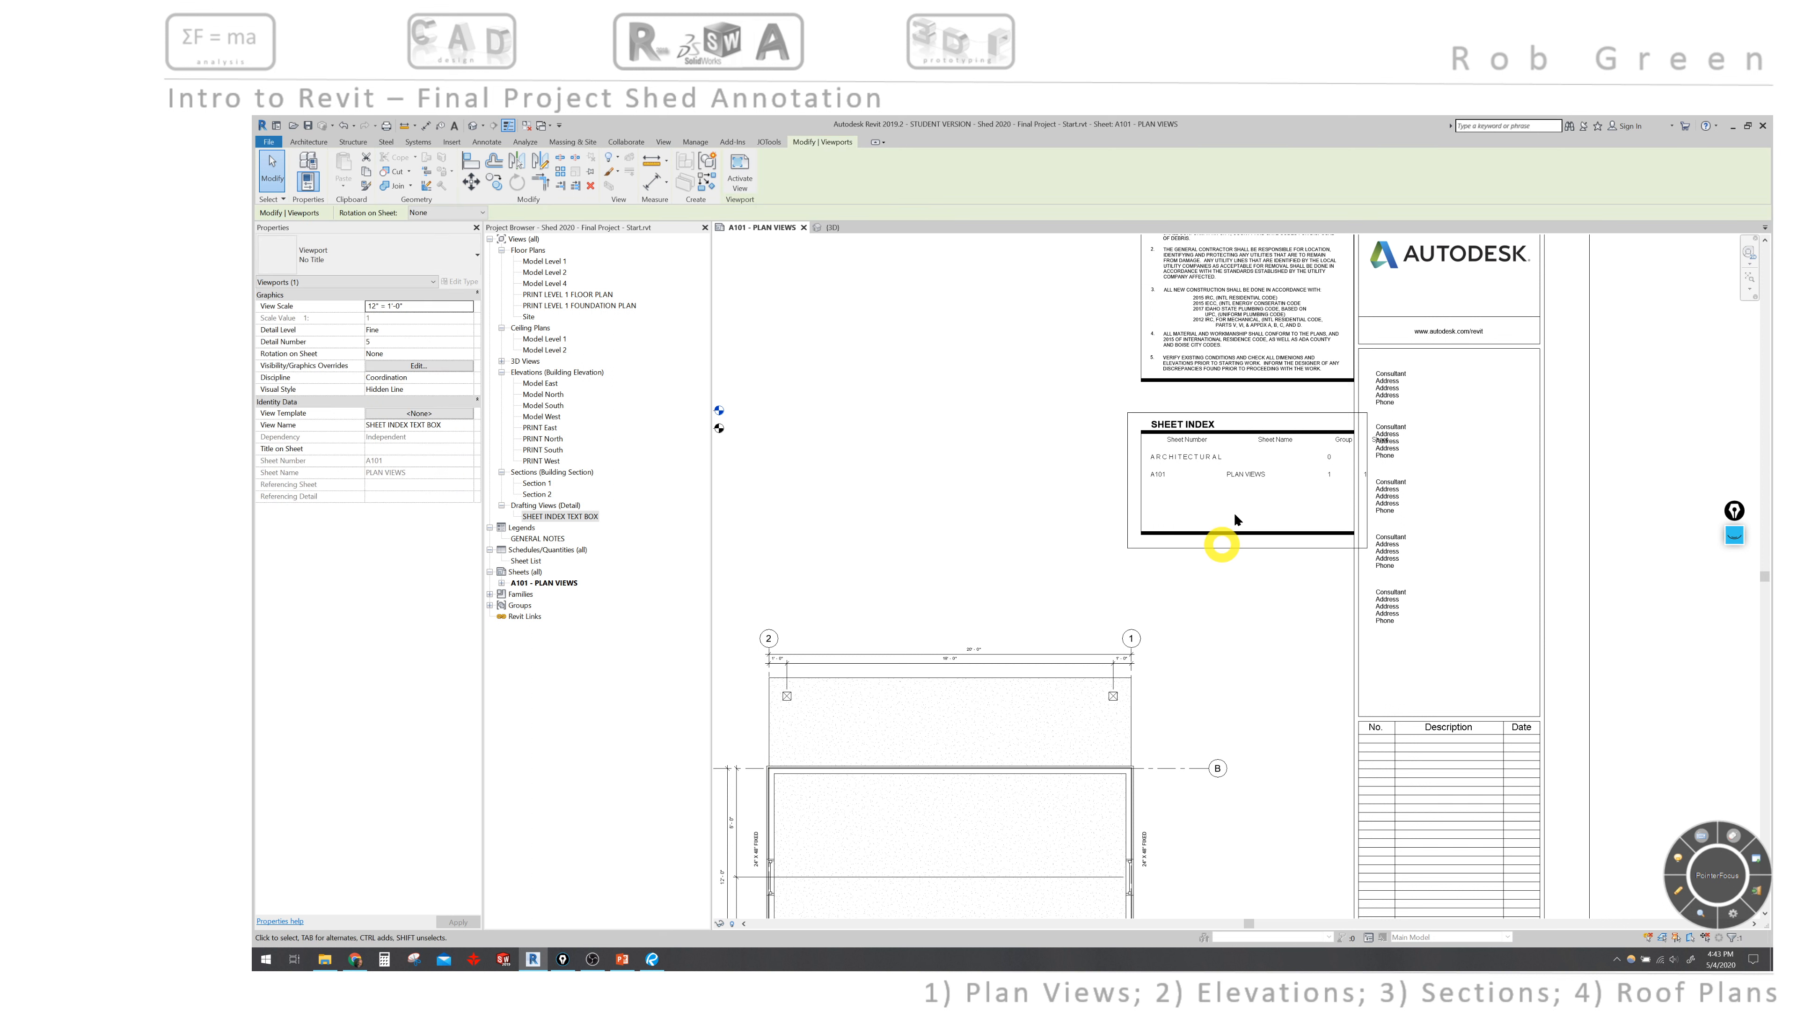
key("Escape")
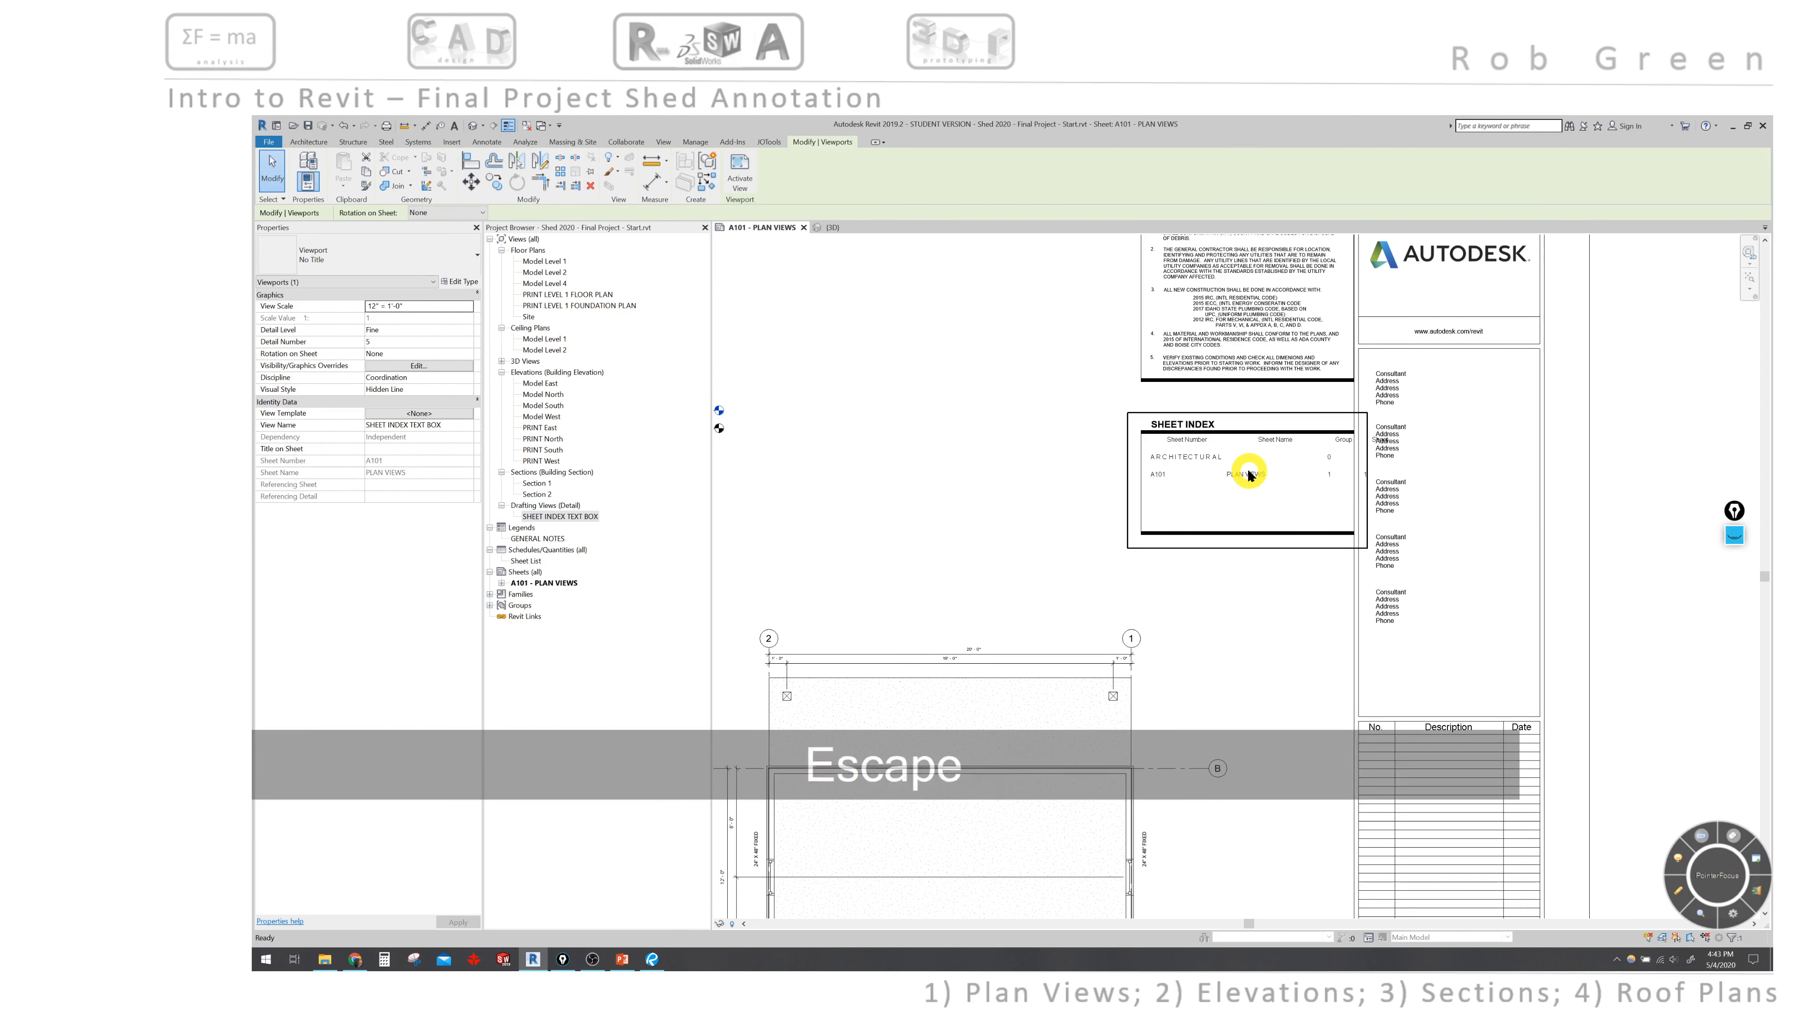
key("Escape")
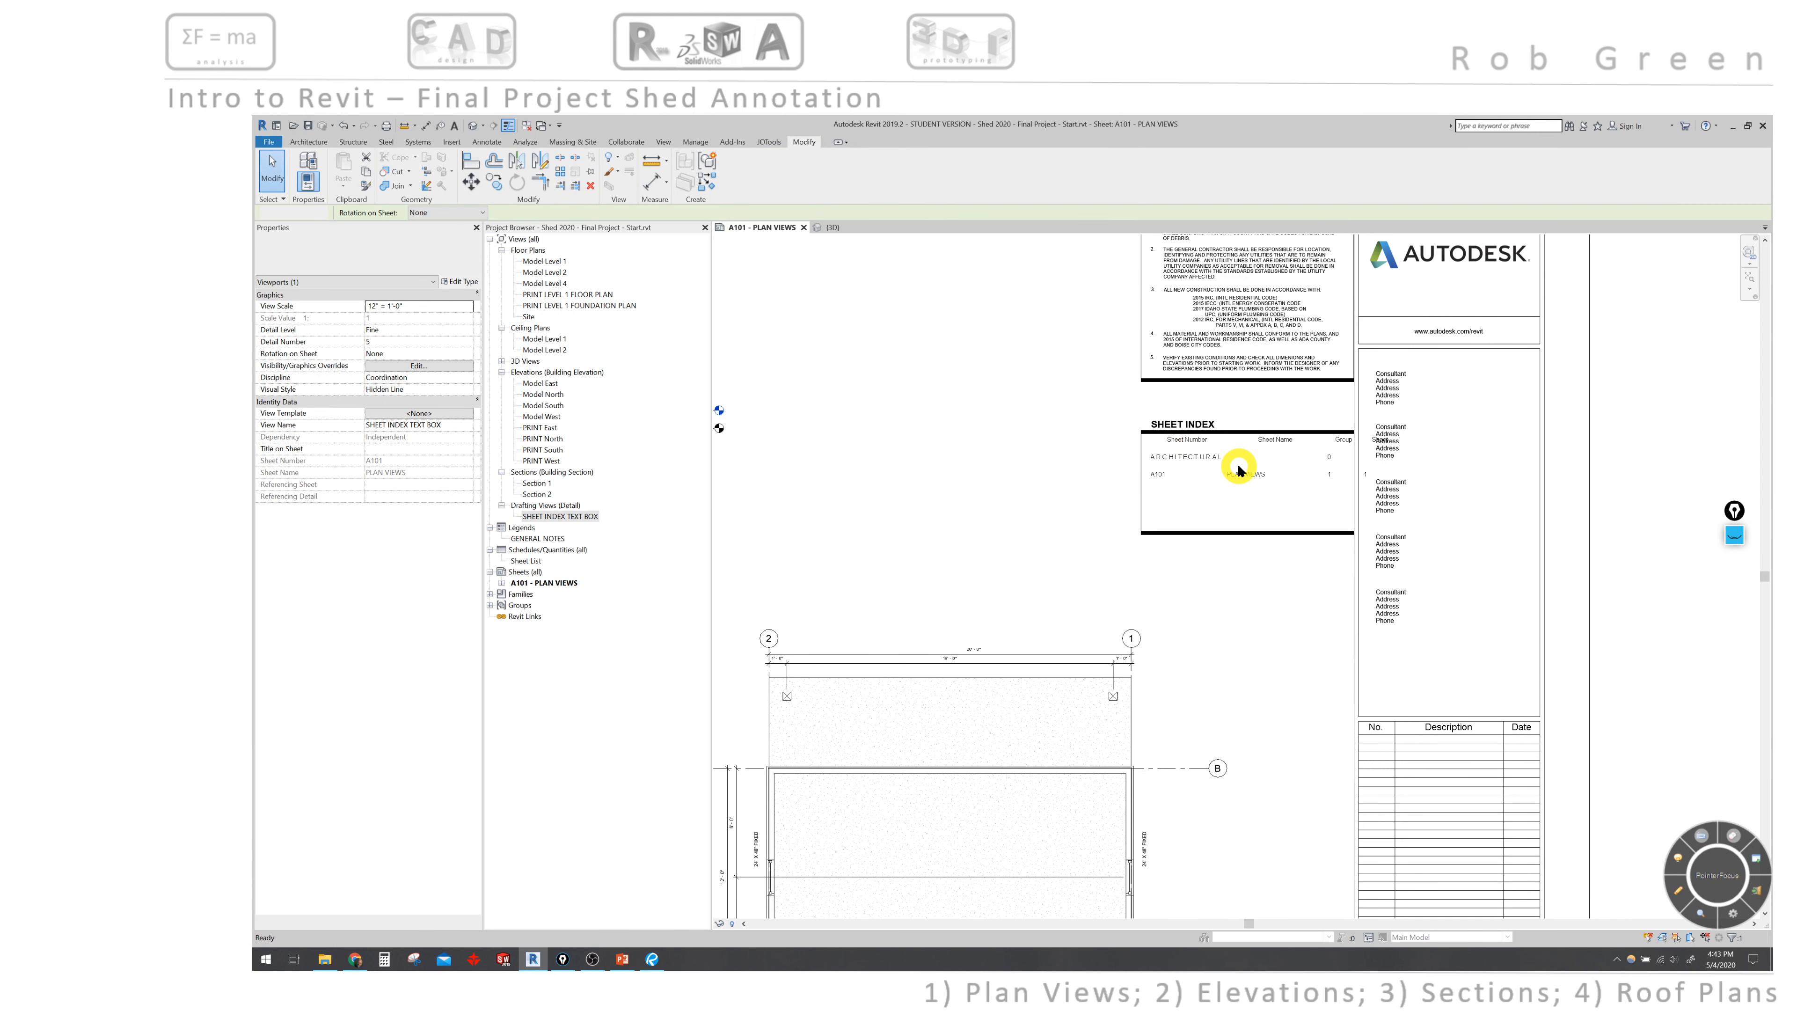
key("Tab")
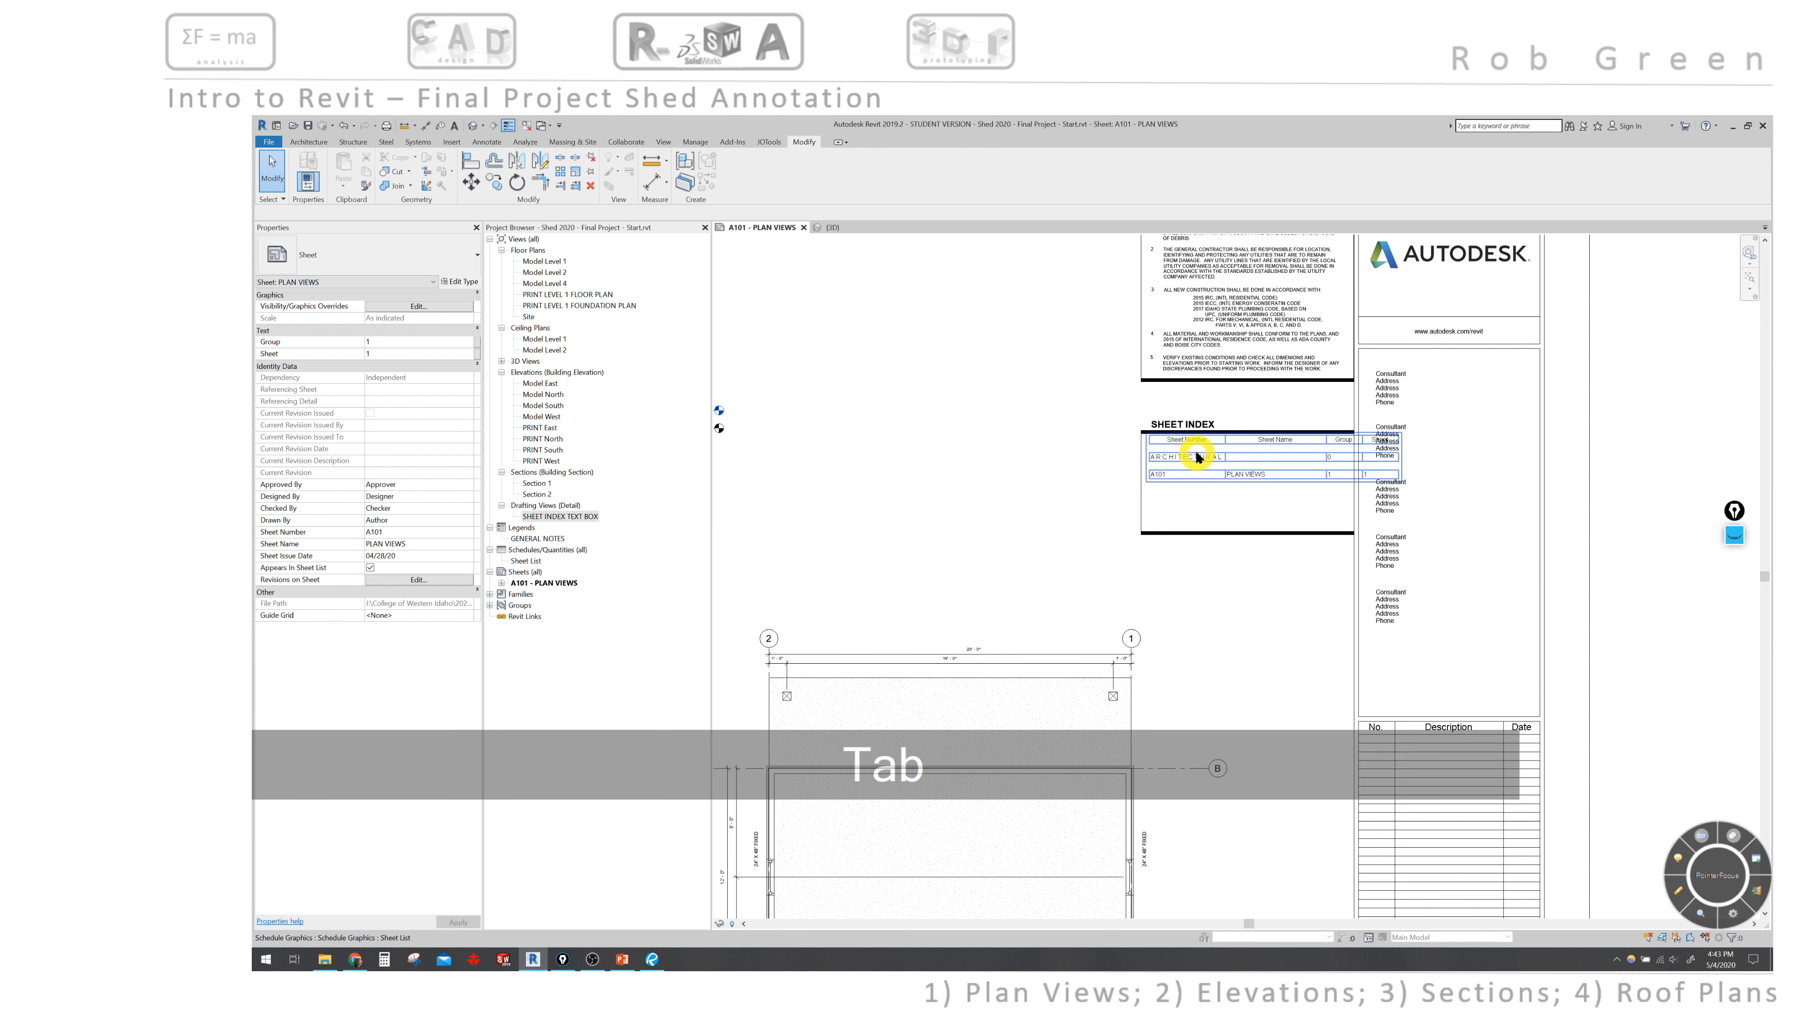
left_click(1197, 456)
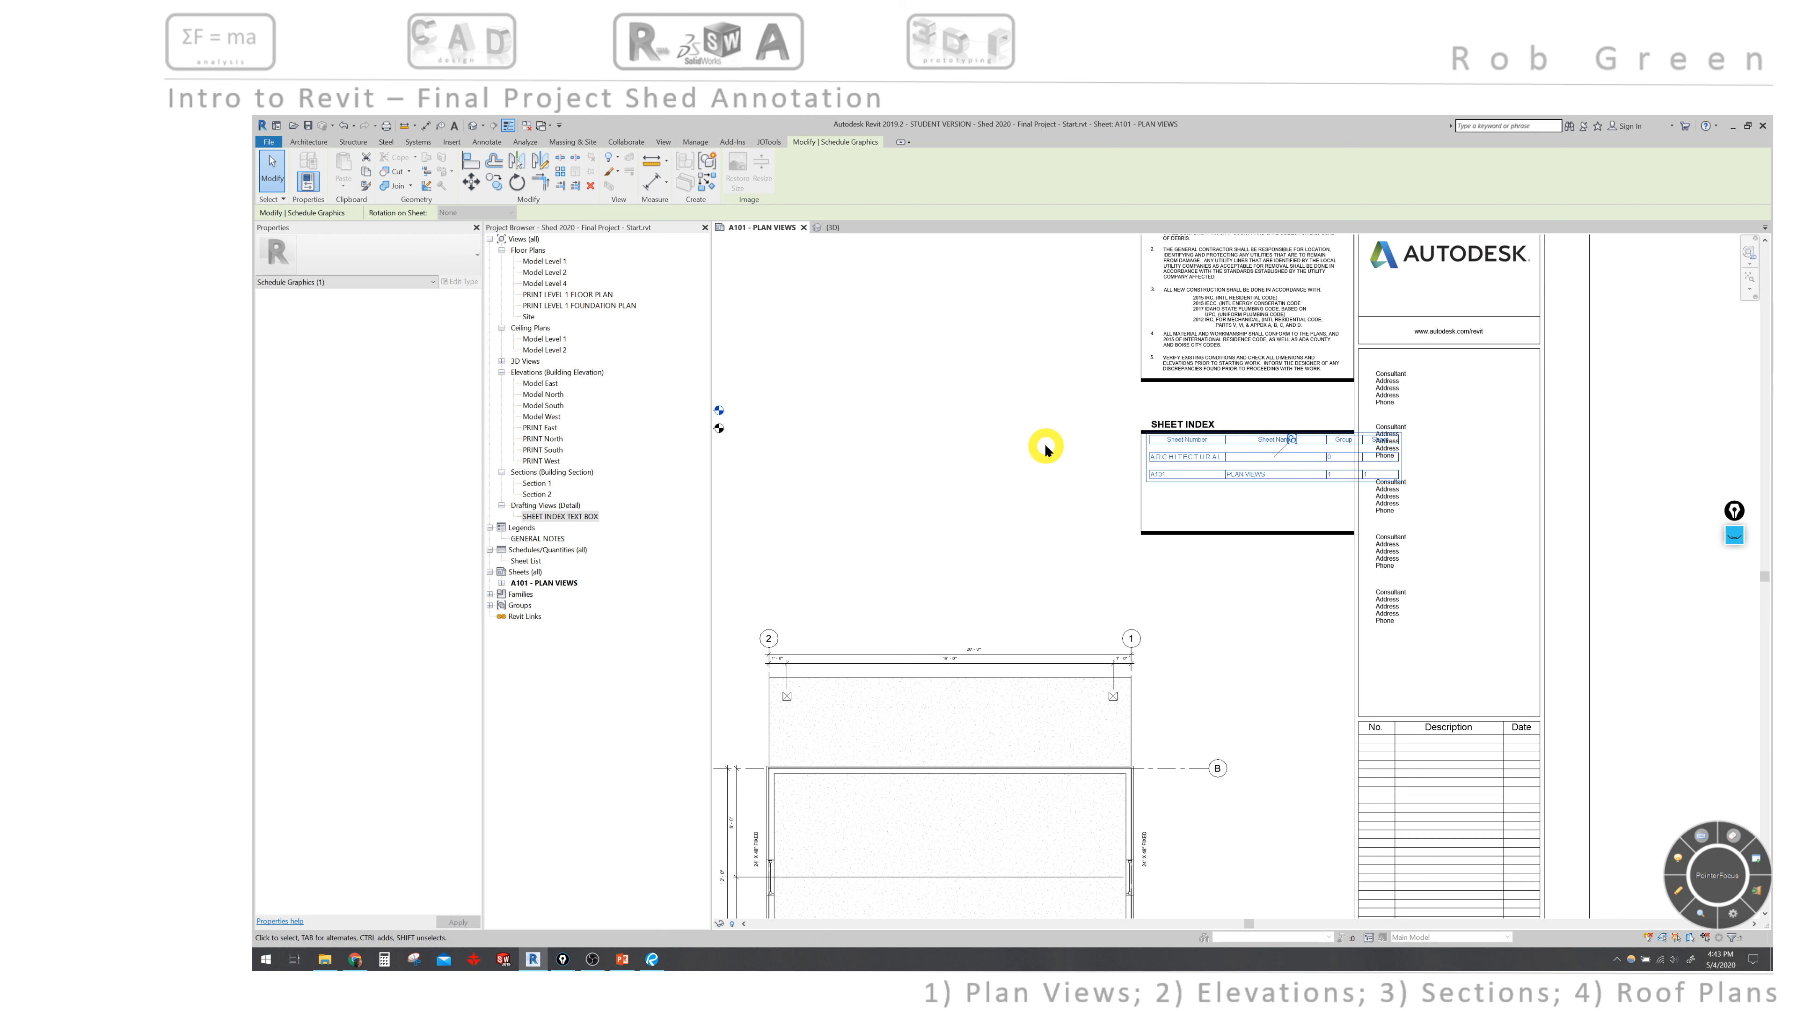
key("Escape")
key("Escape")
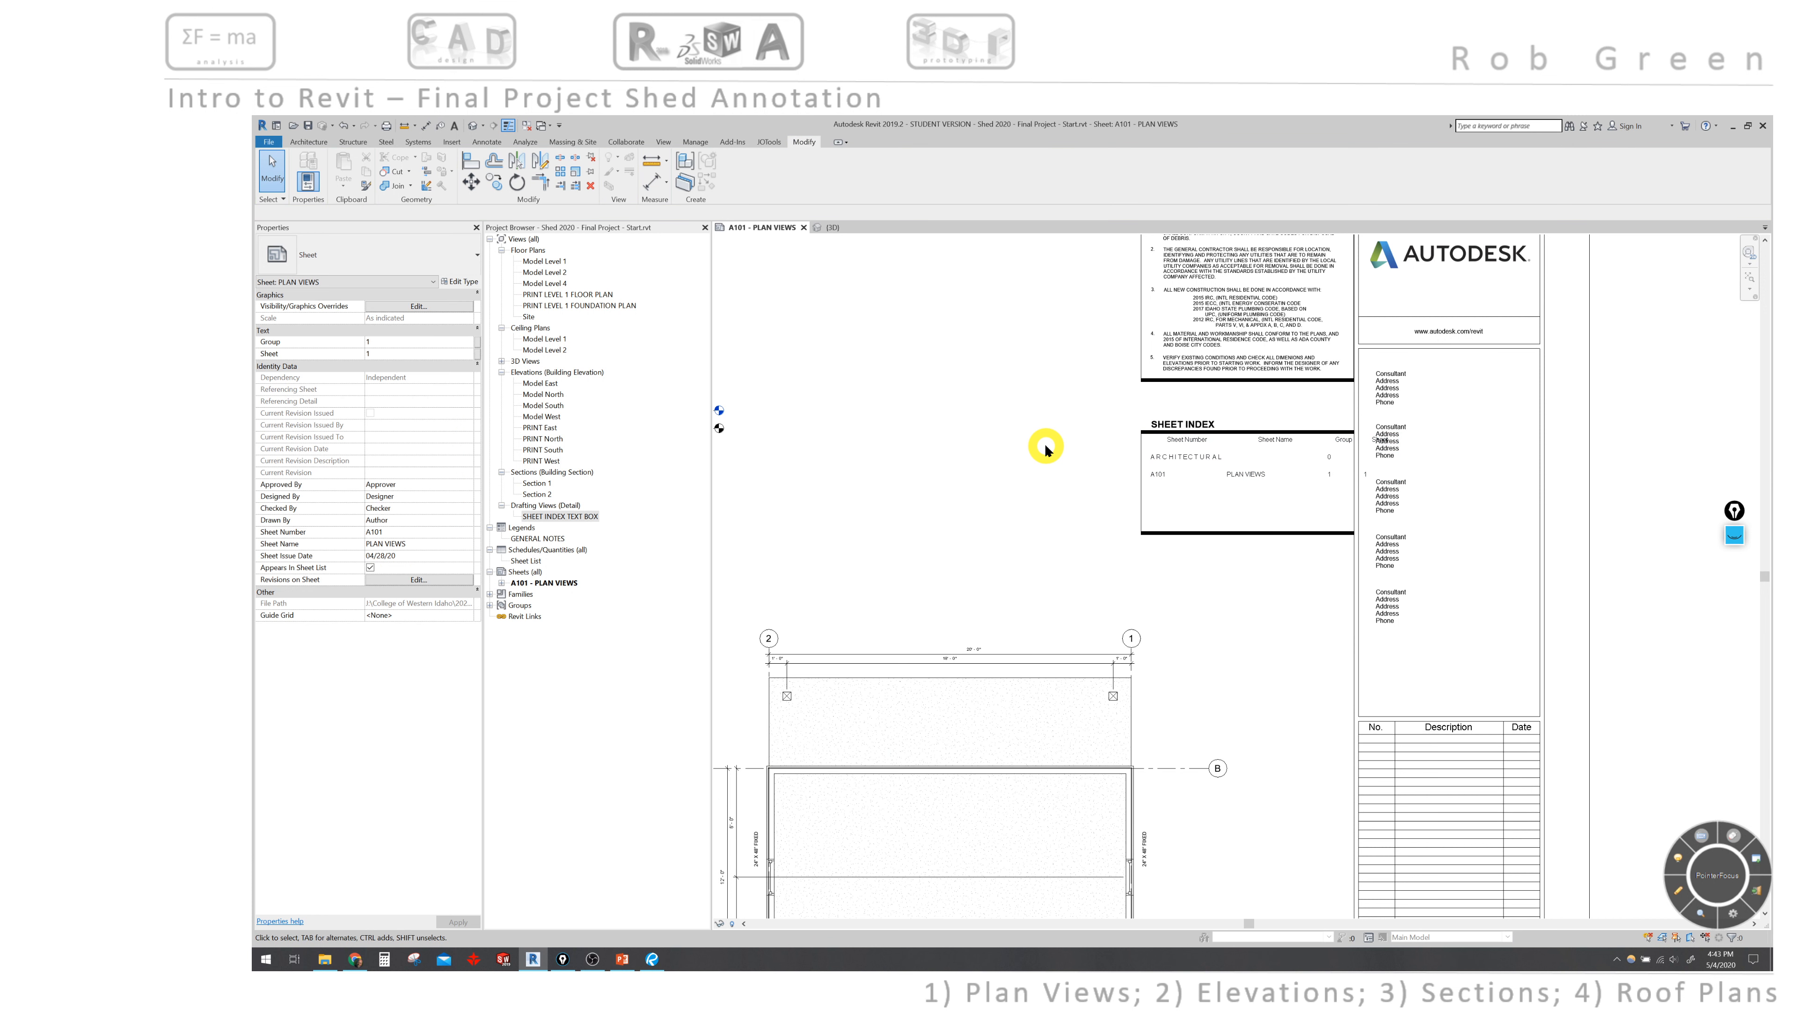